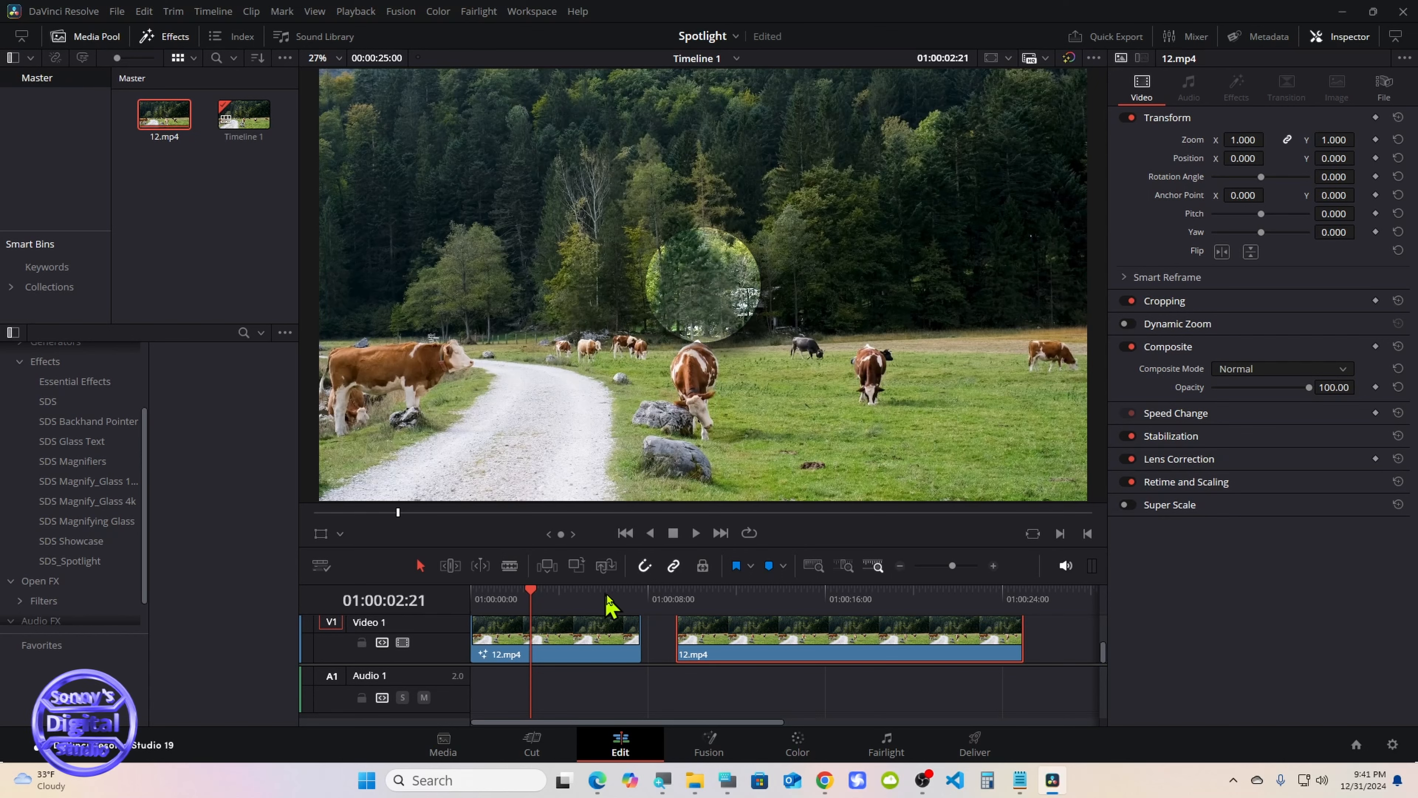
Move the playhead to 01:00:13:03 over the second 12.mp4 clip and open that clip in Fusion
{"action": "left_click", "coordinate": [760, 597]}
{"action": "left_click_drag", "start_coordinate": [763, 603], "coordinate": [766, 605]}
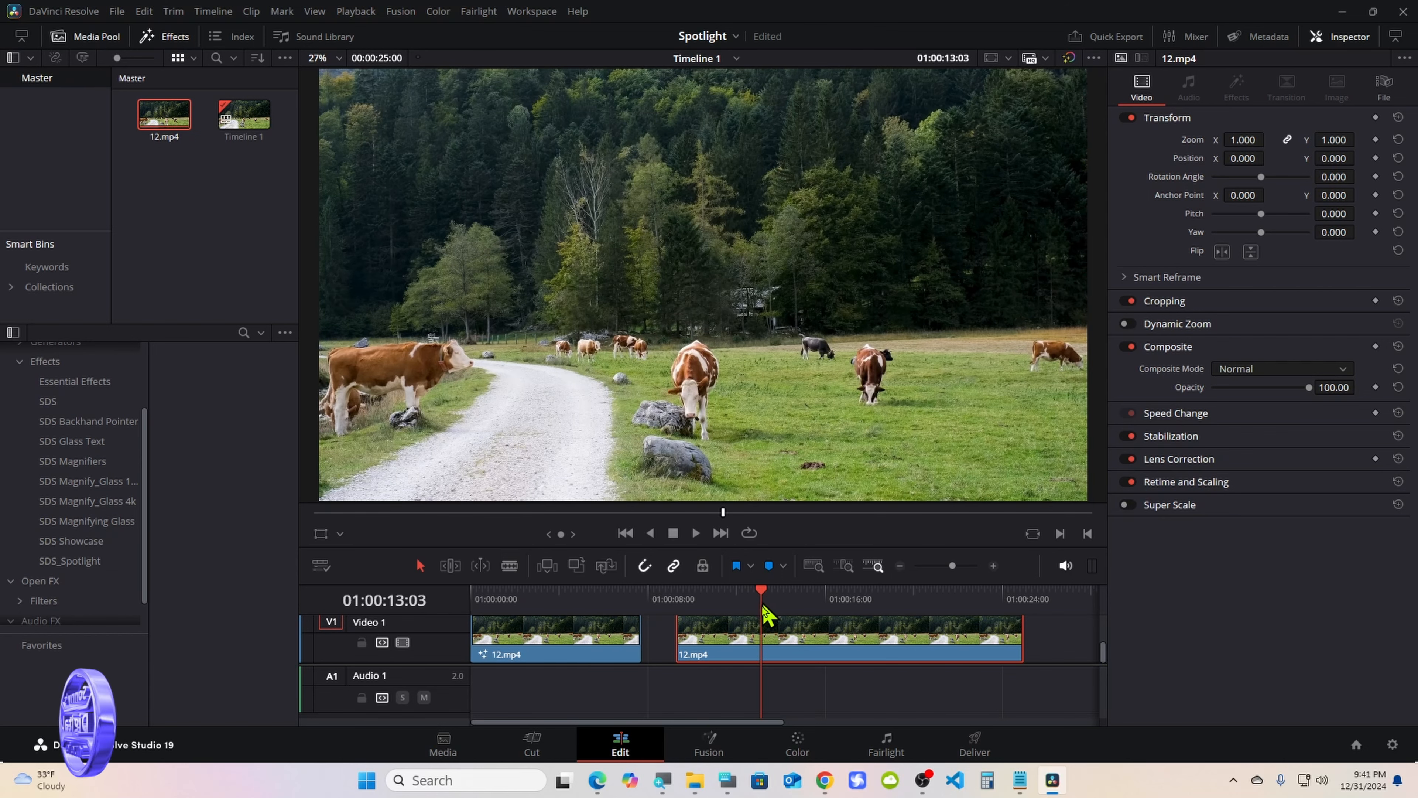
{"action": "left_click", "coordinate": [715, 747]}
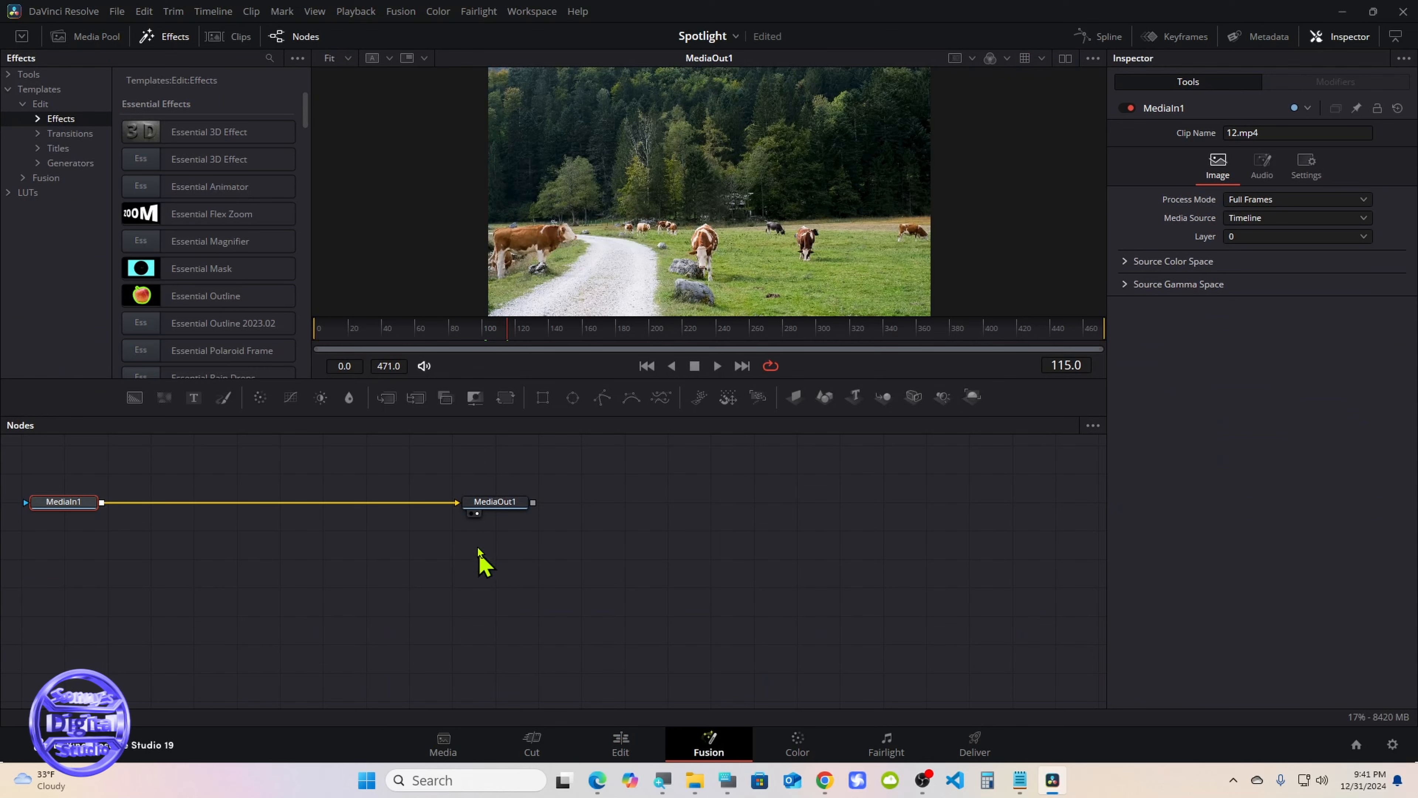
Move MediaOut1 and MediaIn1 toward the middle of the node graph, leaving wide space between them for additional nodes
{"action": "left_click_drag", "start_coordinate": [503, 503], "coordinate": [890, 560]}
{"action": "left_click_drag", "start_coordinate": [46, 508], "coordinate": [436, 572]}
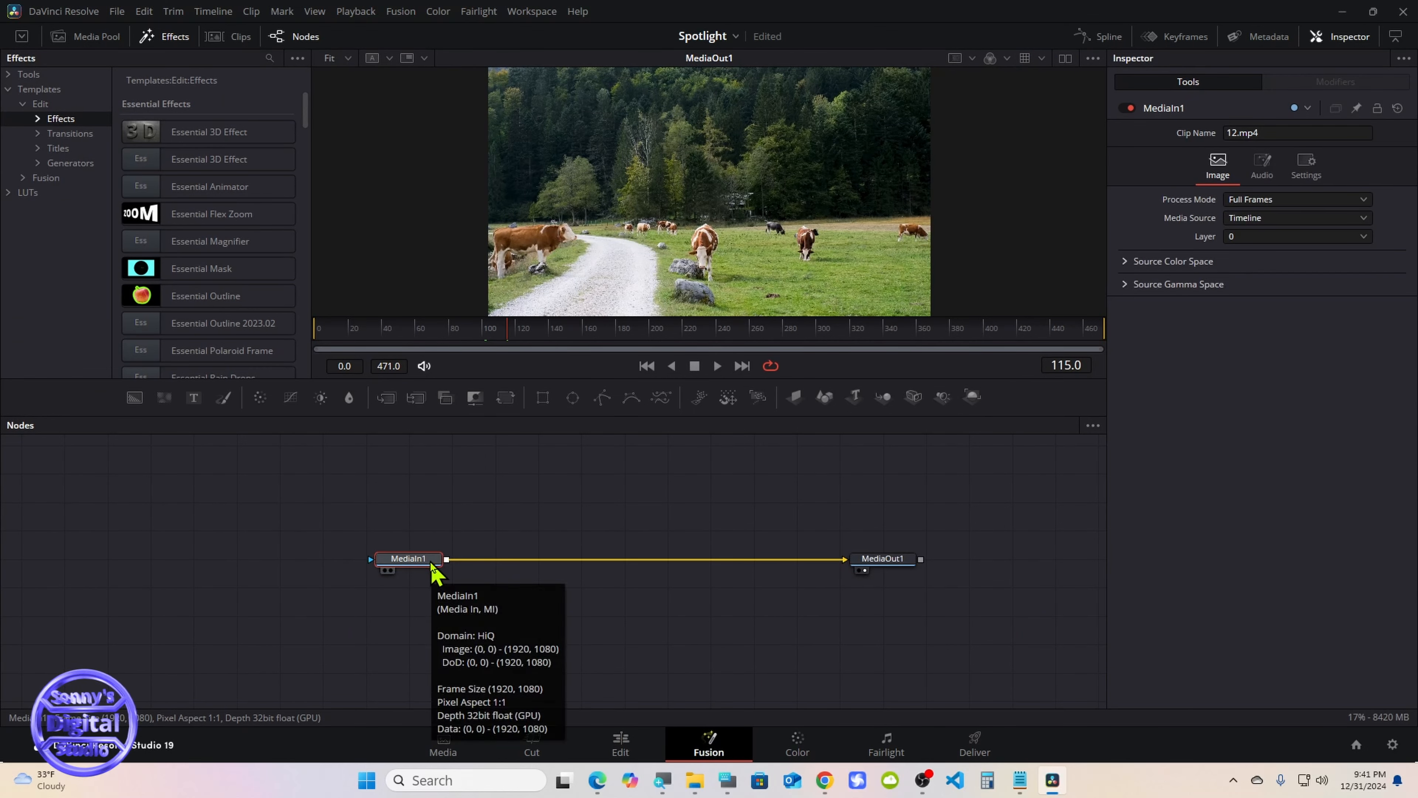
{"action": "left_click", "coordinate": [727, 780]}
{"action": "left_click_drag", "start_coordinate": [964, 562], "coordinate": [1069, 528]}
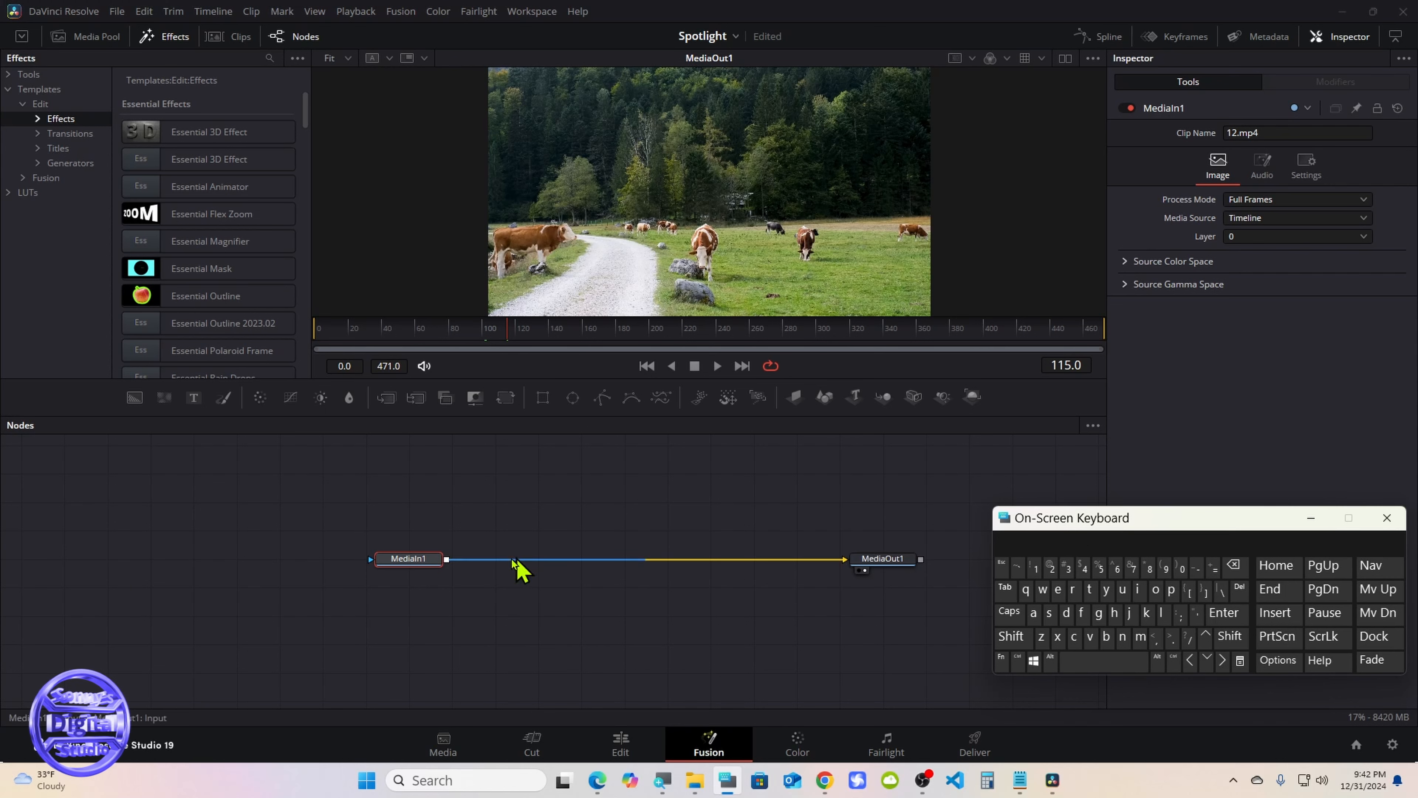
{"action": "left_click", "coordinate": [400, 561]}
{"action": "left_click_drag", "start_coordinate": [400, 561], "coordinate": [357, 561]}
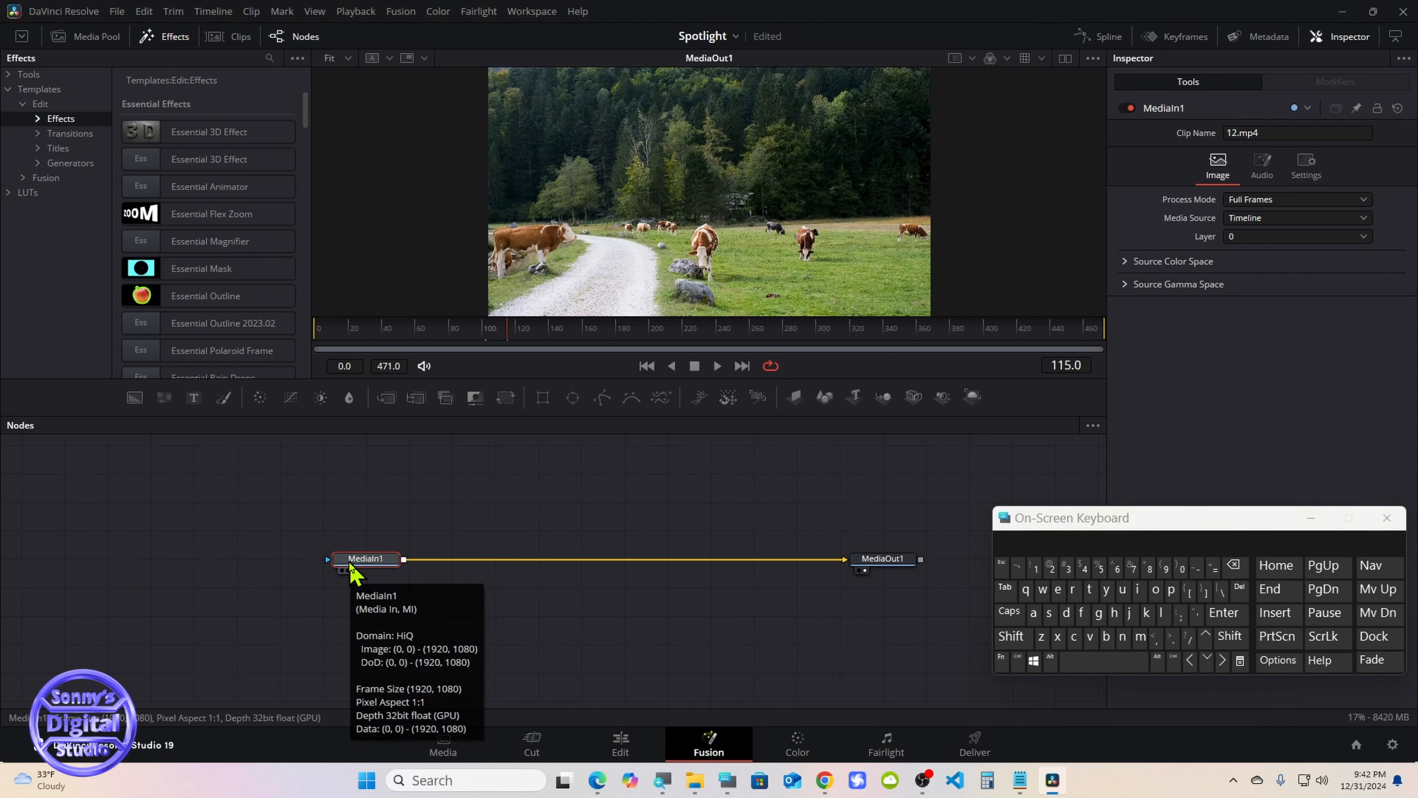
{"action": "left_click", "coordinate": [1322, 518]}
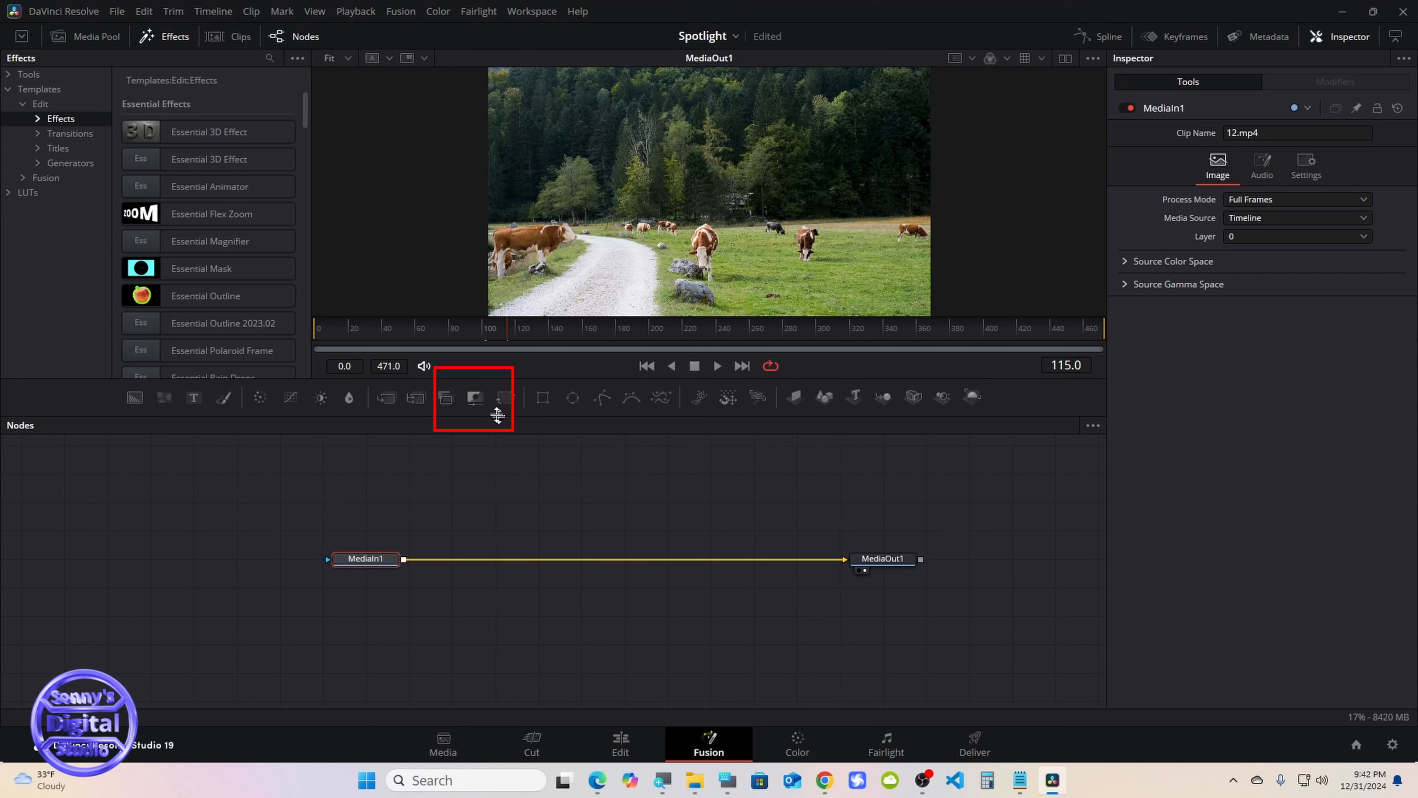
Insert a Matte Control node after MediaIn1 and turn on Invert for its garbage matte
{"action": "left_click", "coordinate": [482, 408]}
{"action": "left_click_drag", "start_coordinate": [446, 562], "coordinate": [535, 566]}
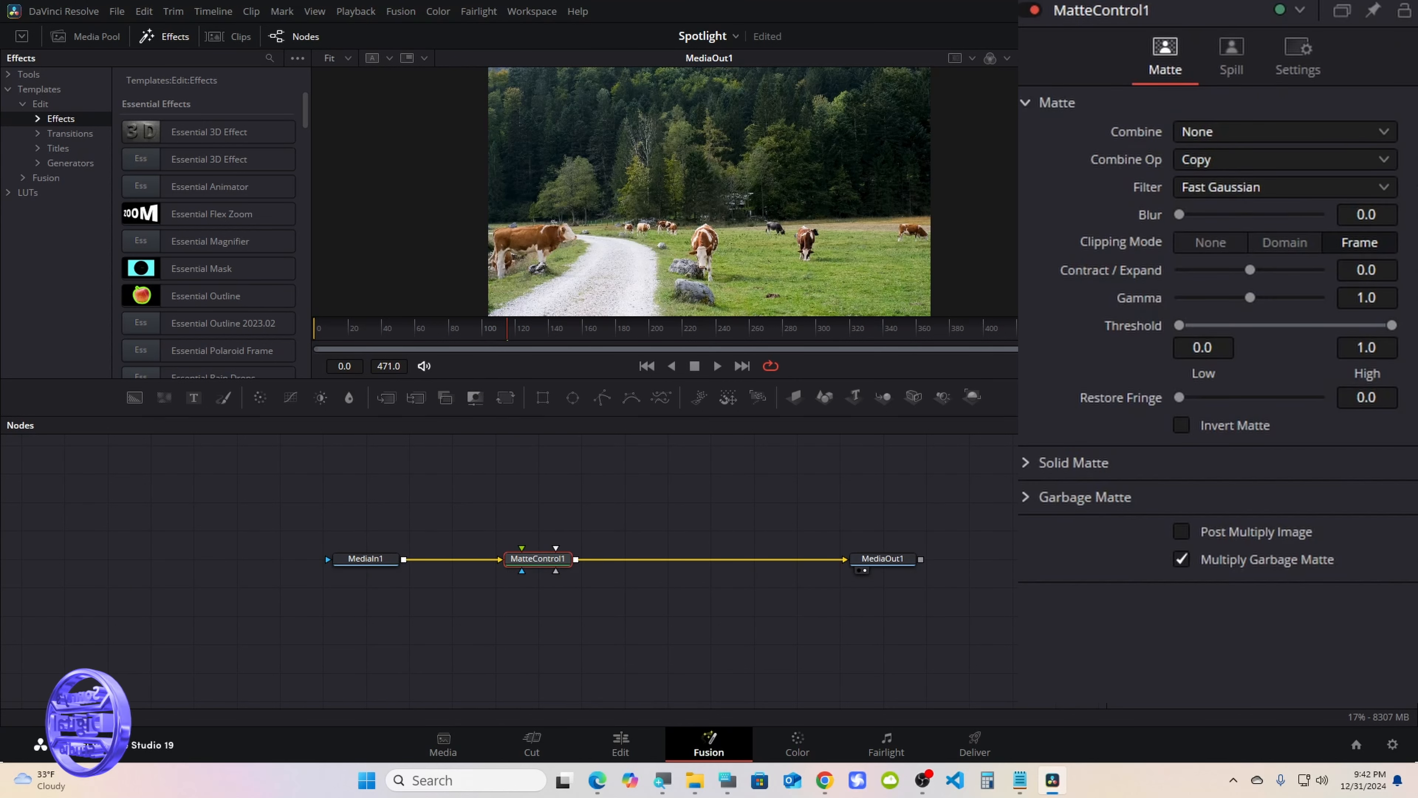
{"action": "left_click", "coordinate": [1026, 499]}
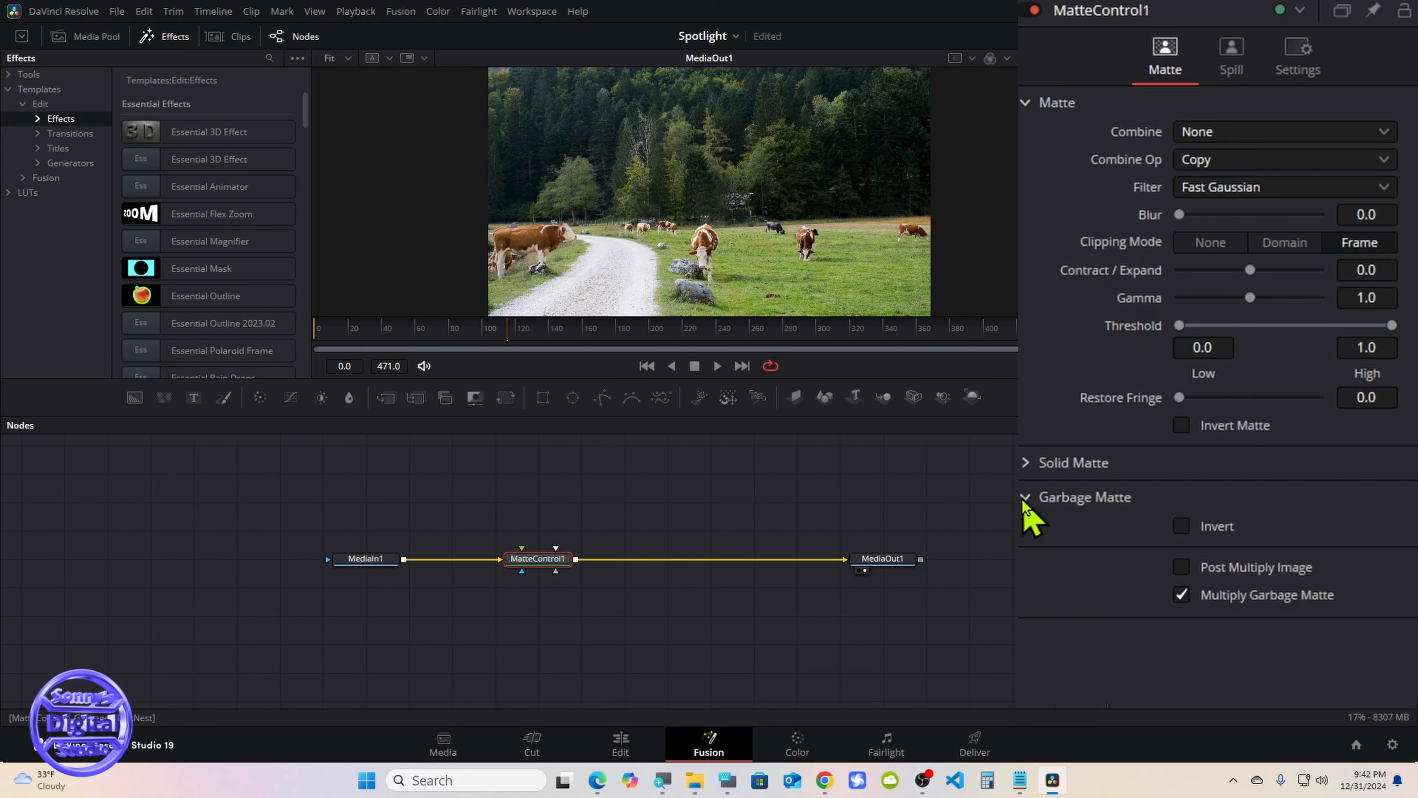
{"action": "left_click", "coordinate": [1181, 526]}
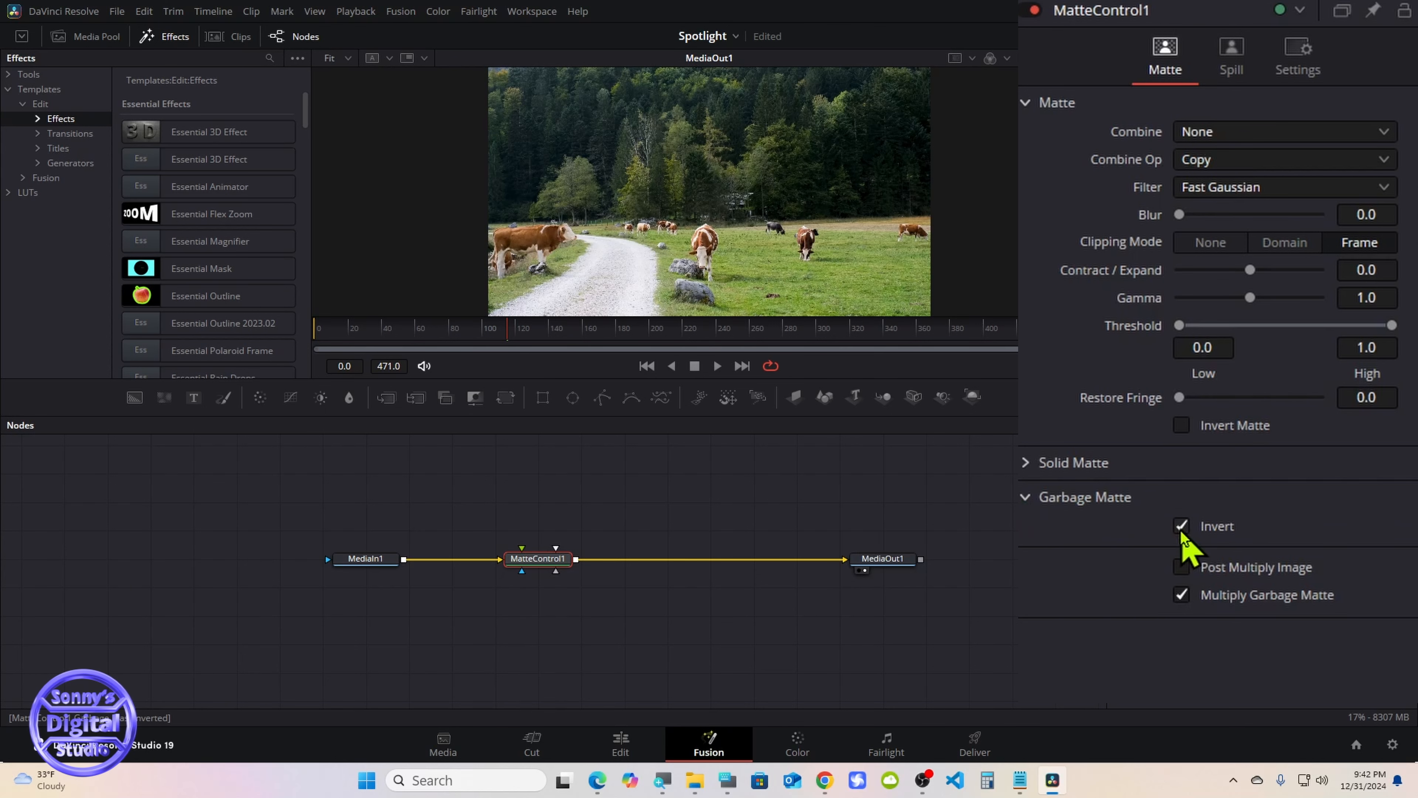
{"action": "left_click_drag", "start_coordinate": [564, 559], "coordinate": [521, 559]}
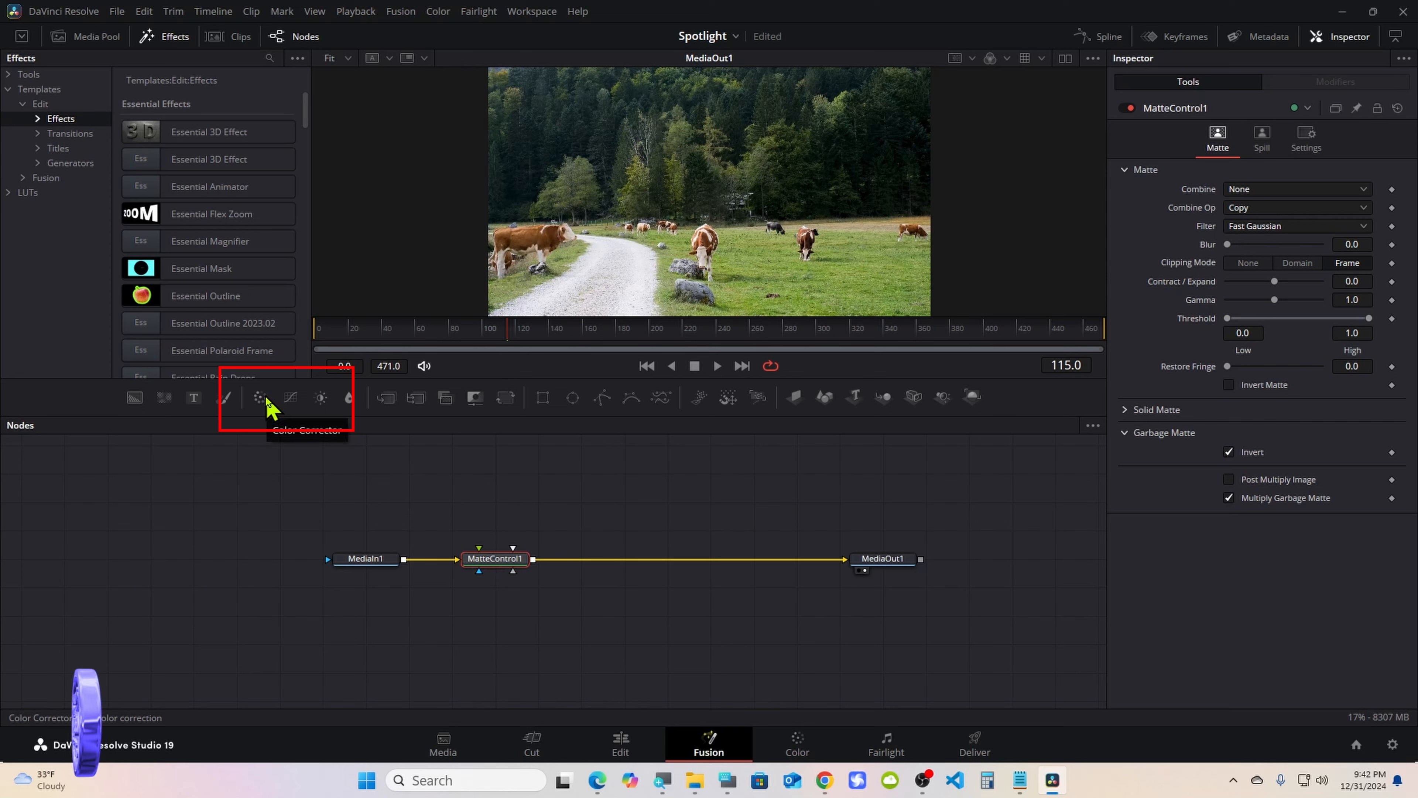
Add a Brightness/Contrast node and a Merge node after MatteControl1, spacing them out evenly before MediaOut1
{"action": "left_click", "coordinate": [322, 401]}
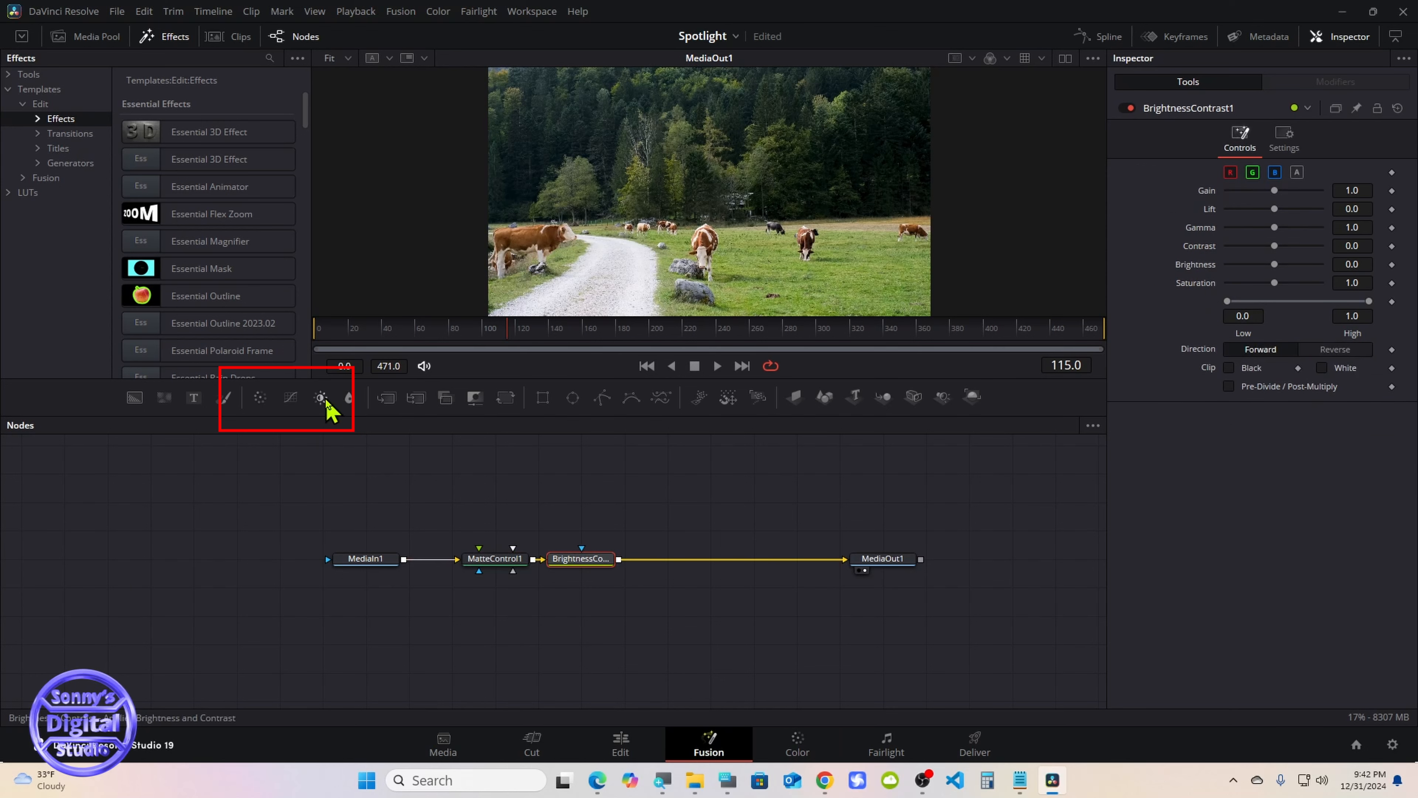
{"action": "left_click_drag", "start_coordinate": [570, 562], "coordinate": [614, 562]}
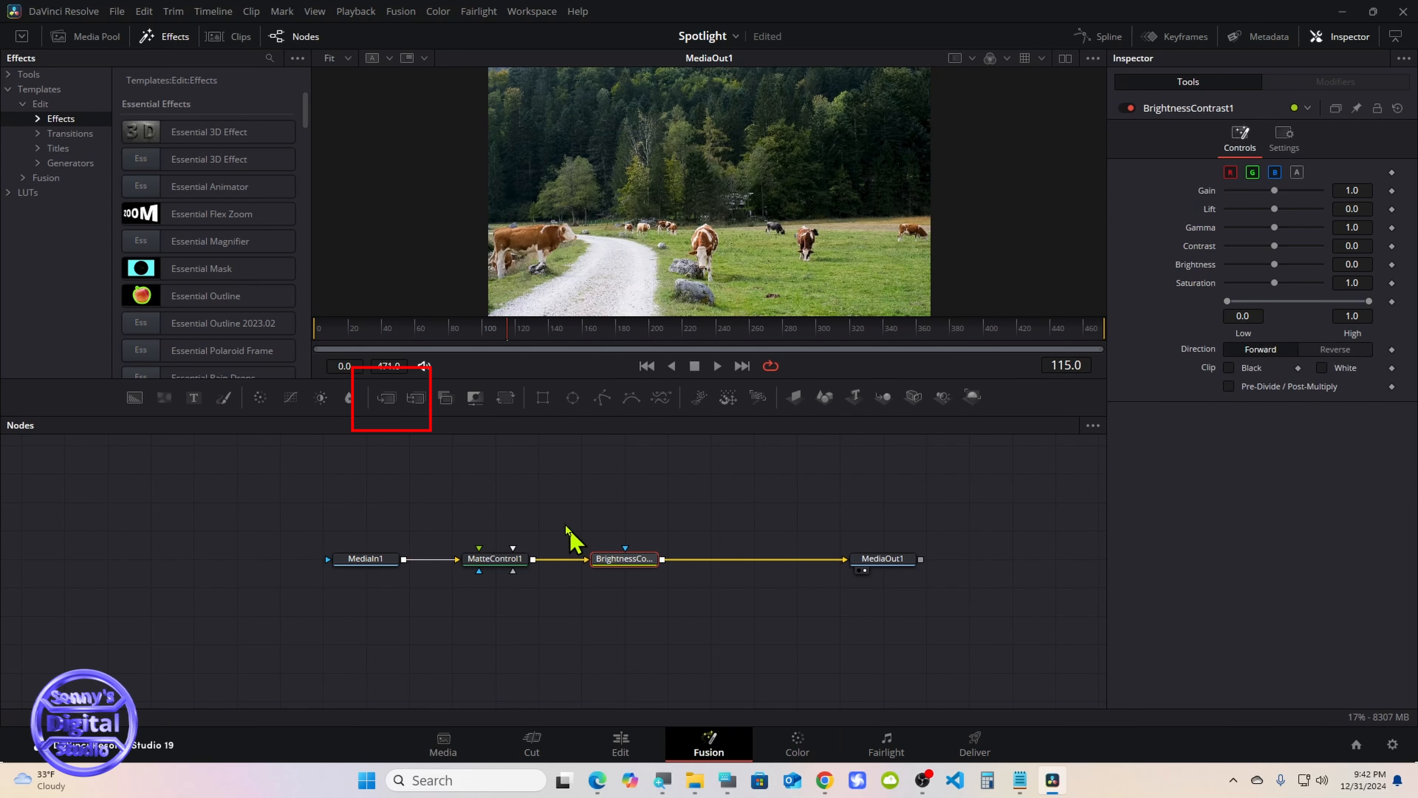
{"action": "left_click", "coordinate": [386, 401]}
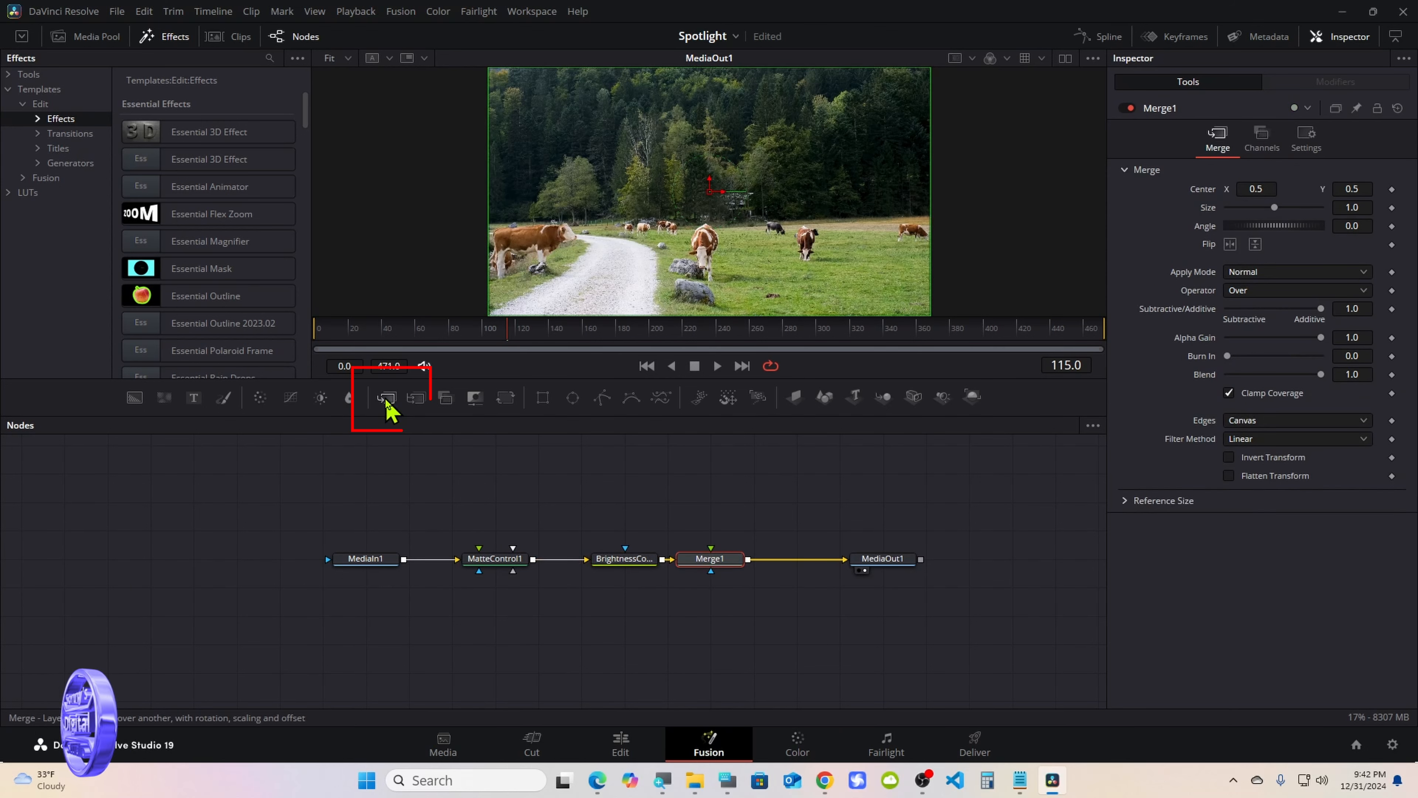
{"action": "left_click_drag", "start_coordinate": [698, 564], "coordinate": [747, 562]}
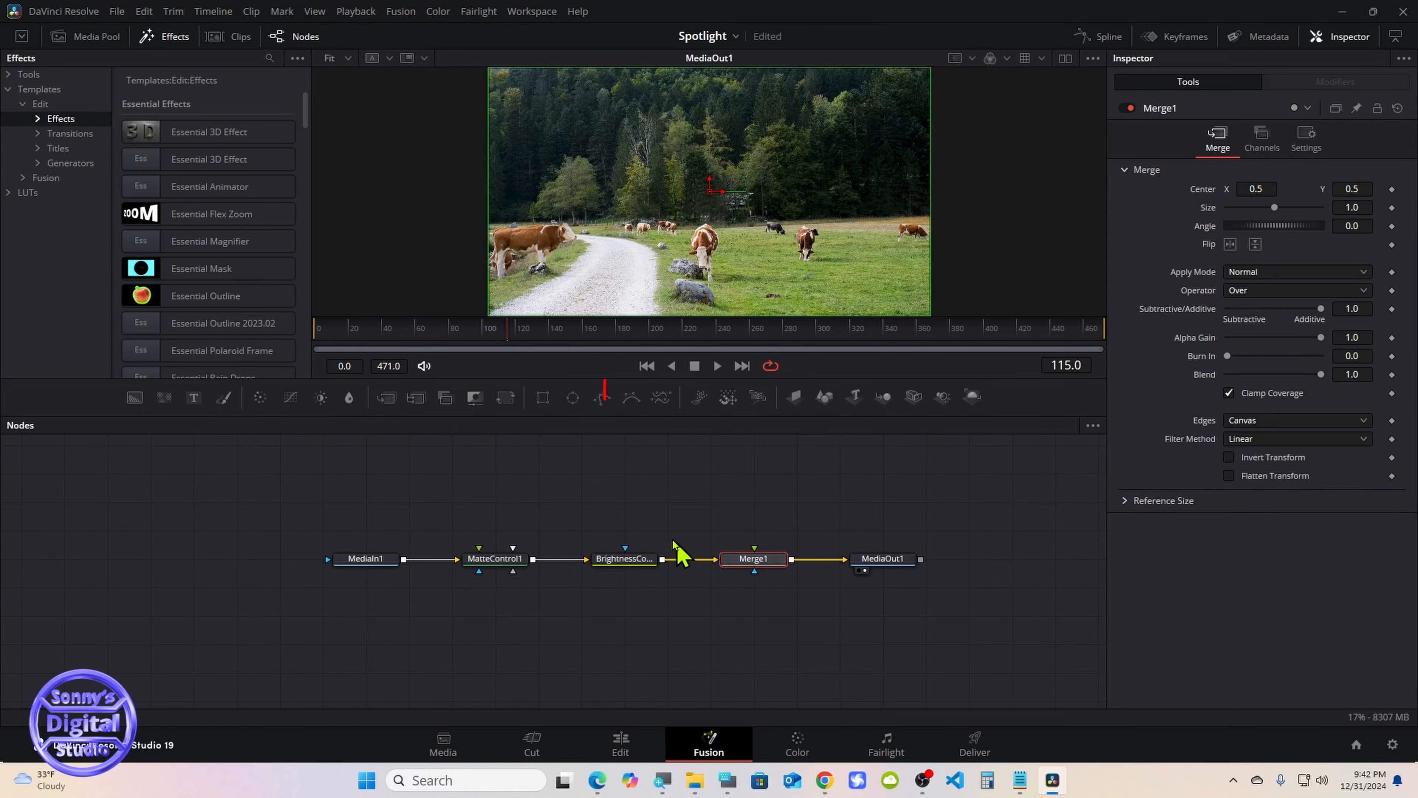
Add an Ellipse mask feeding a Rectangle mask above MatteControl1, and connect the rectangle's output to the Garbage Matte input
{"action": "left_click", "coordinate": [574, 400]}
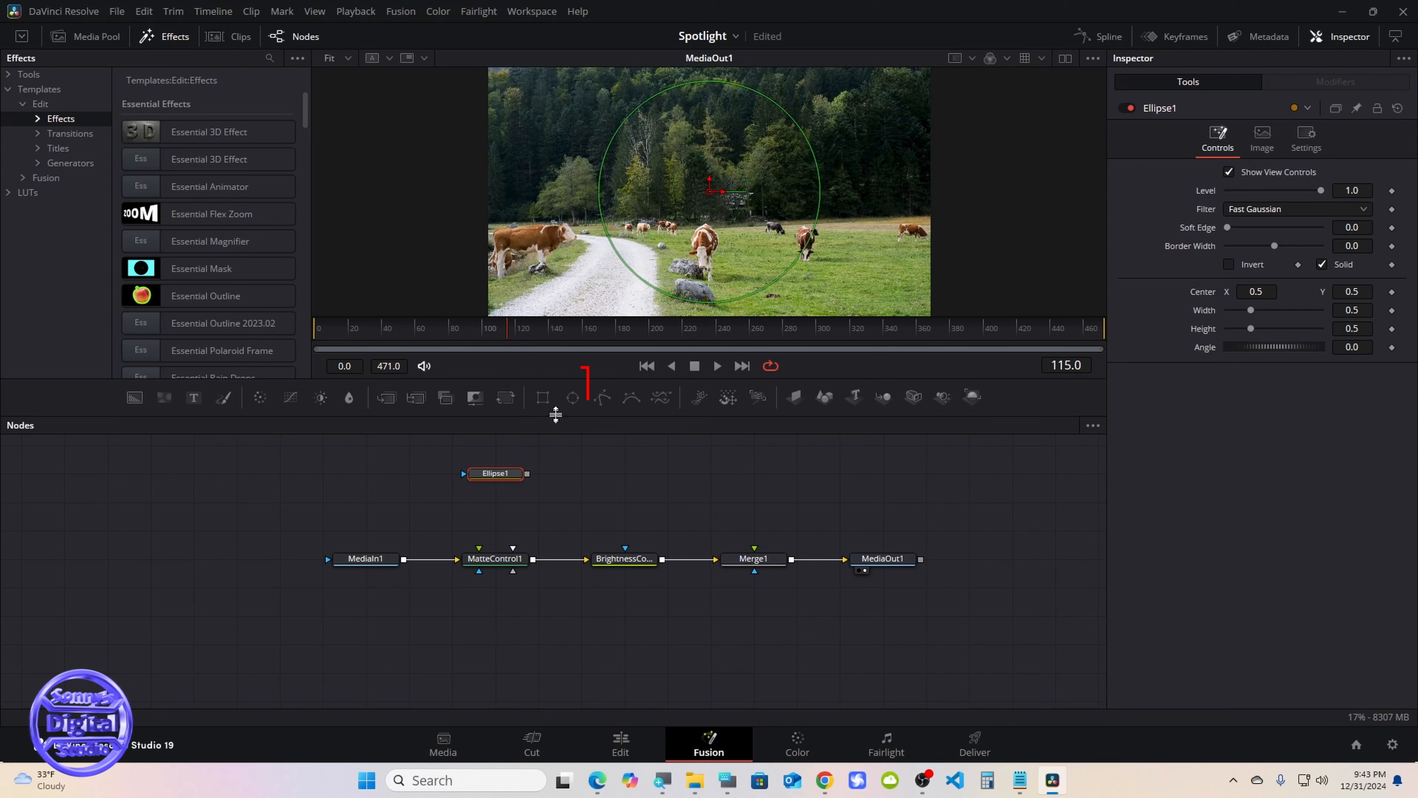
{"action": "left_click", "coordinate": [544, 403]}
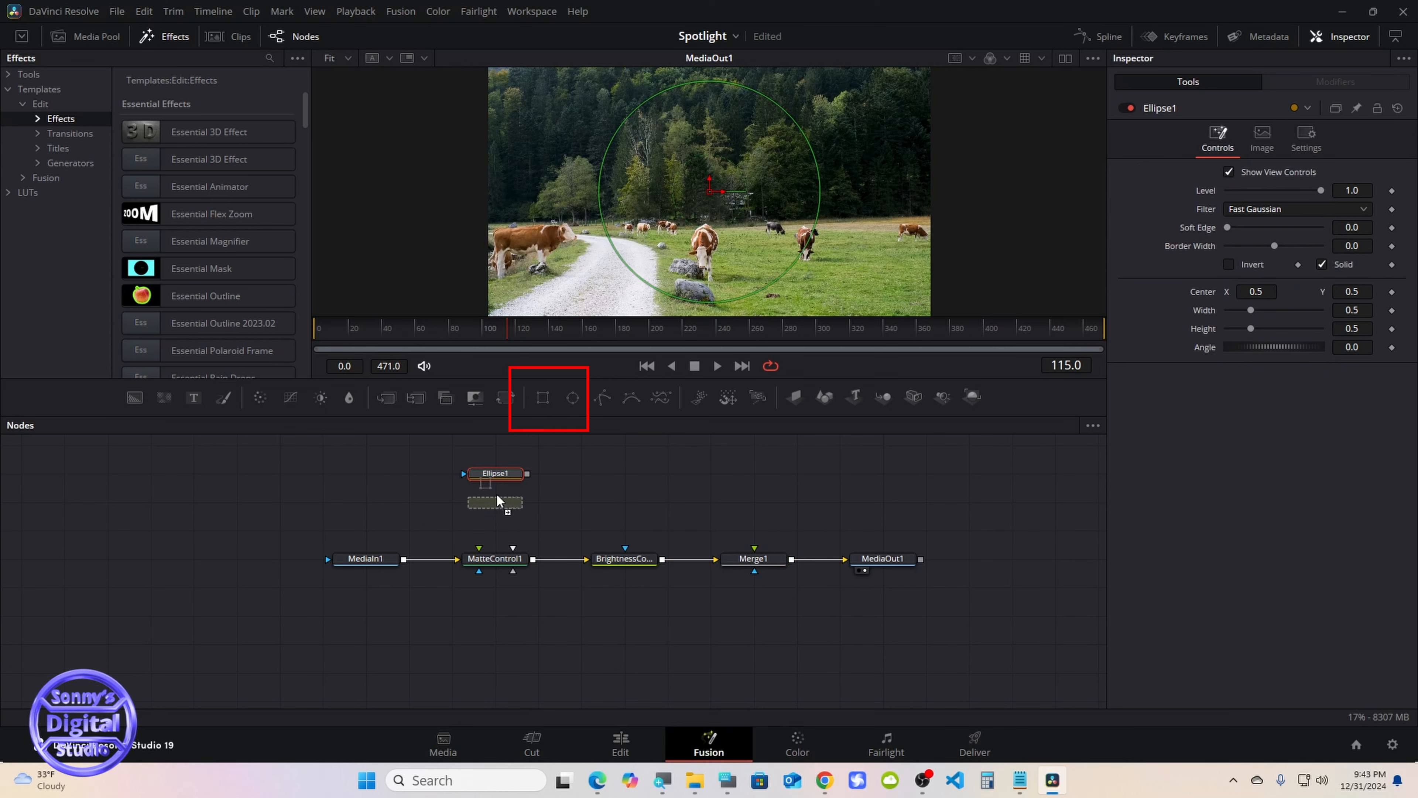
{"action": "left_click_drag", "start_coordinate": [513, 477], "coordinate": [514, 451]}
{"action": "mouse_move", "coordinate": [512, 505]}
{"action": "left_mouse_down"}
{"action": "mouse_move", "coordinate": [524, 476]}
{"action": "mouse_move", "coordinate": [505, 475]}
{"action": "left_mouse_up"}
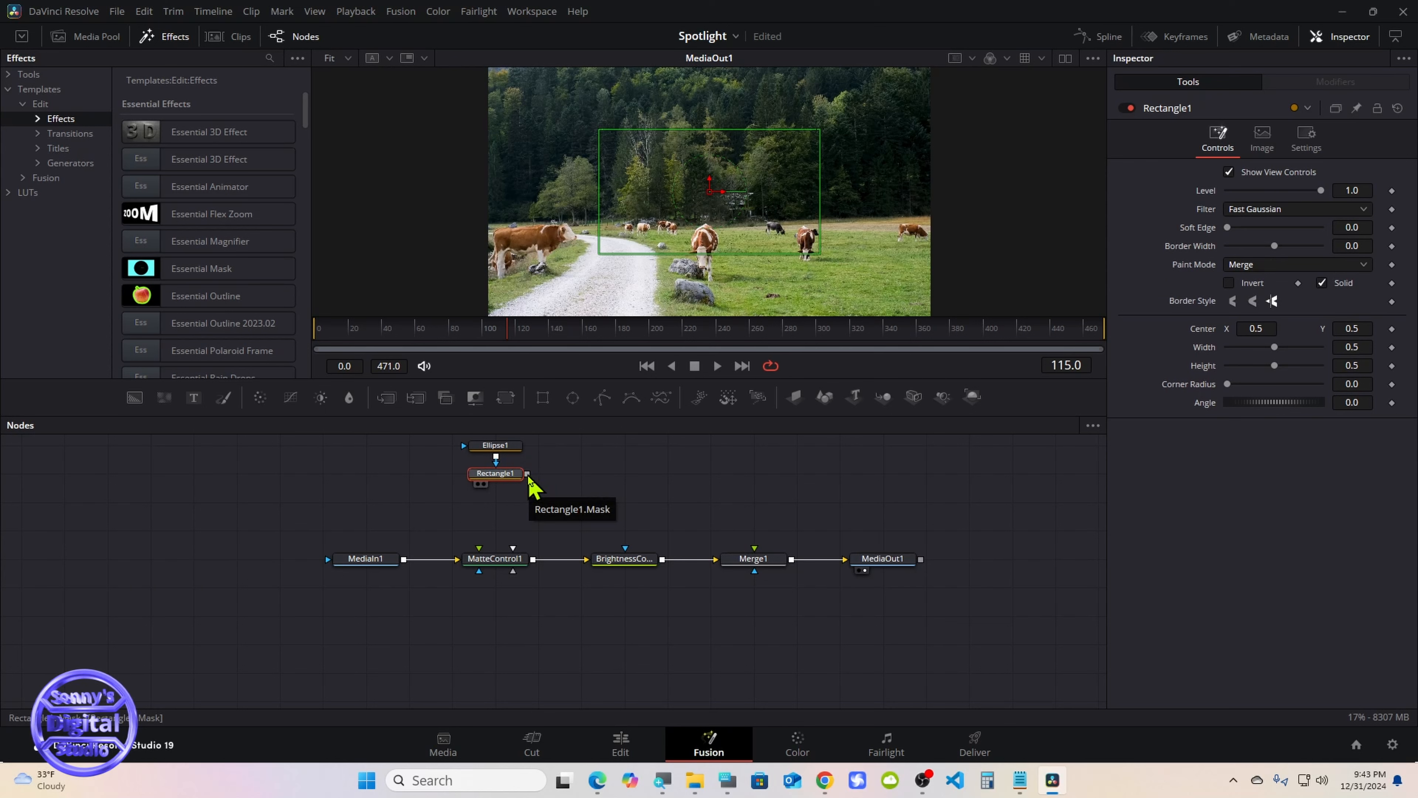
{"action": "left_click_drag", "start_coordinate": [528, 475], "coordinate": [511, 566]}
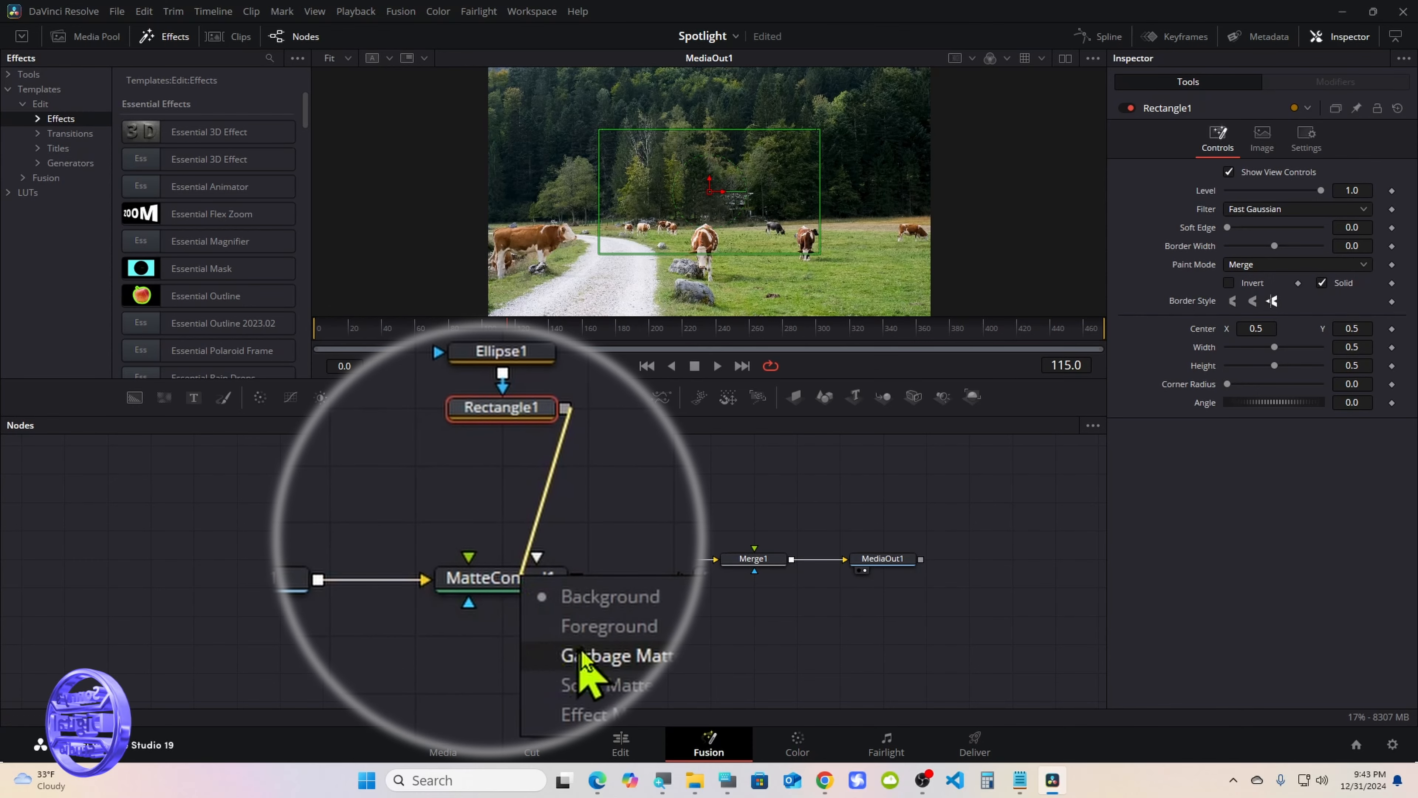
{"action": "left_click", "coordinate": [535, 600]}
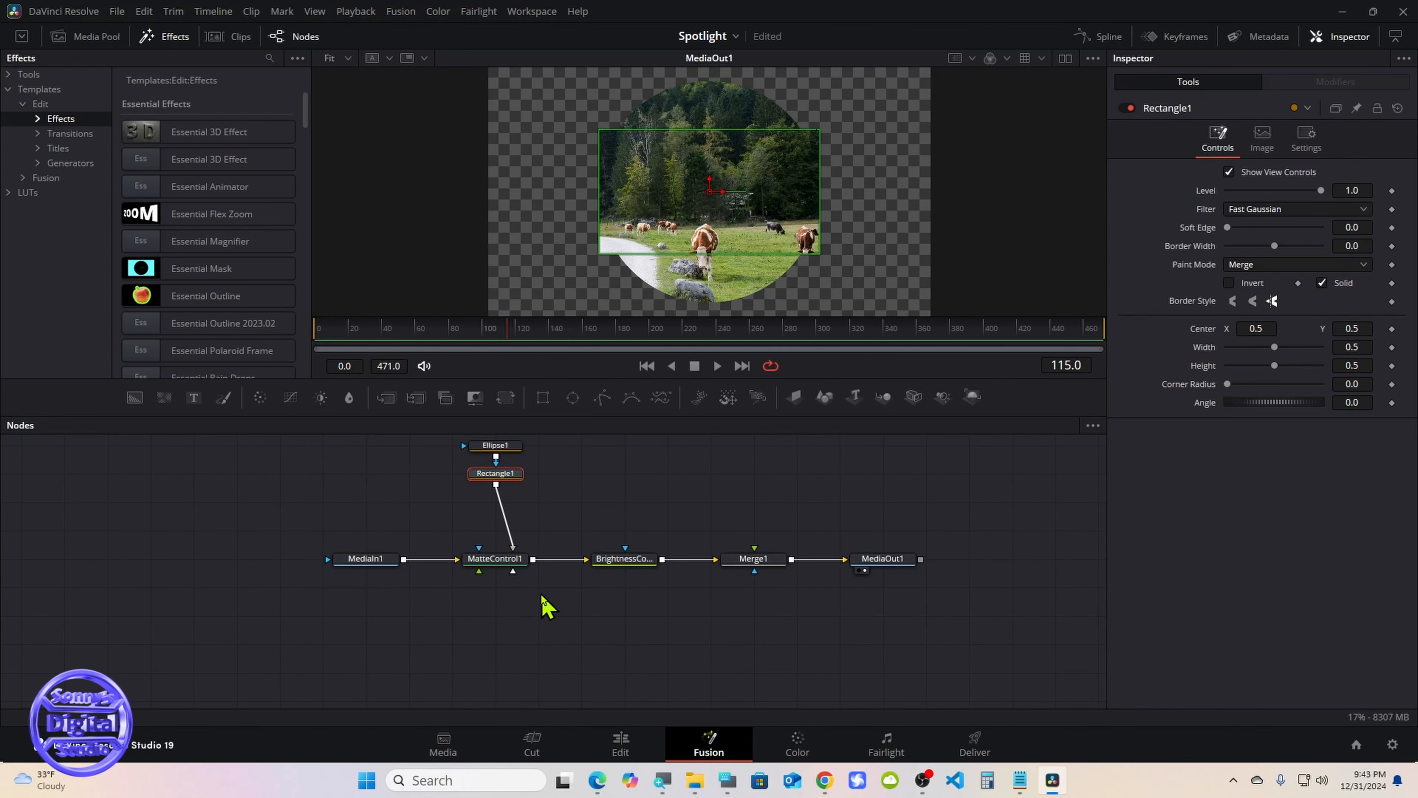
Turn MatteControl1's garbage matte Invert option off and back on to compare the masked result
{"action": "left_click", "coordinate": [510, 561]}
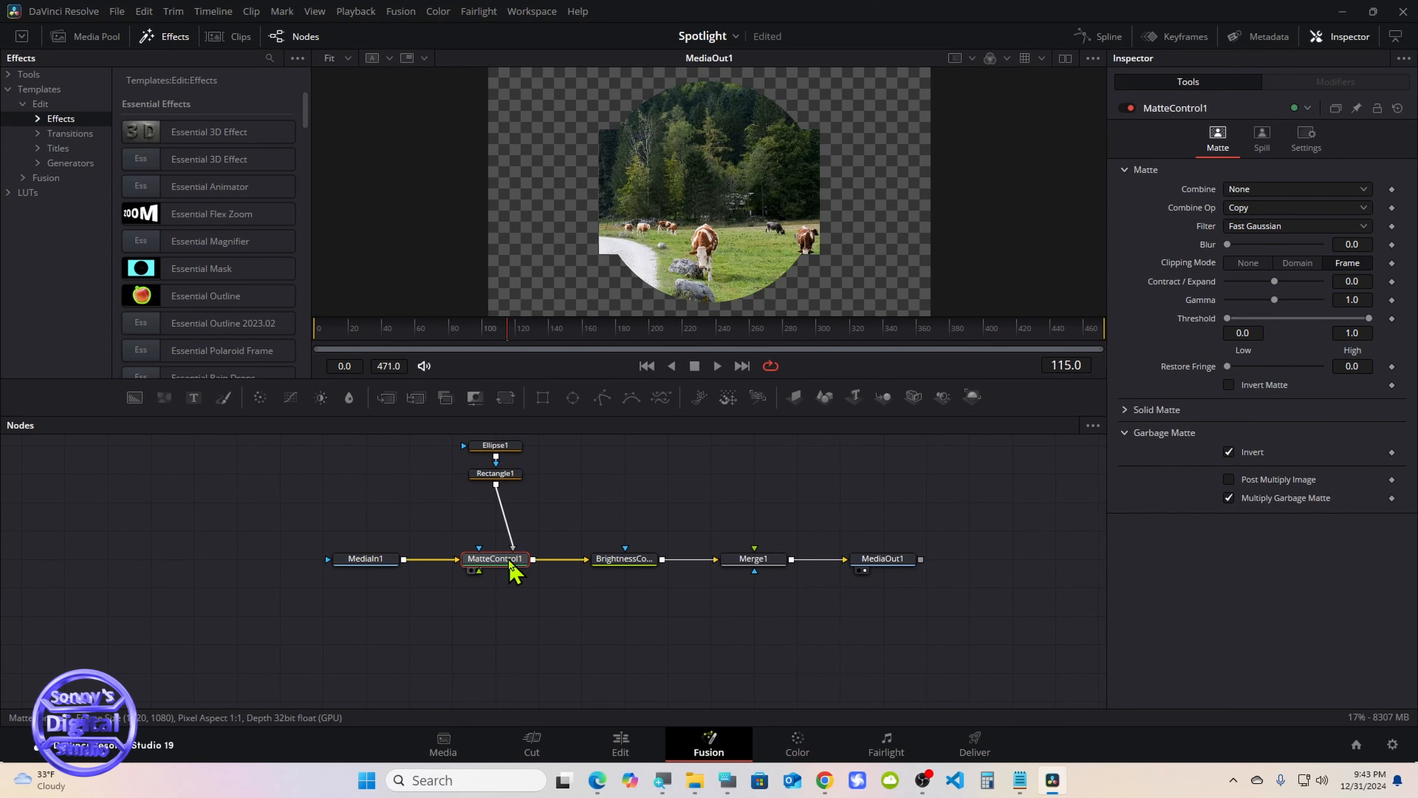
{"action": "left_click", "coordinate": [1229, 451]}
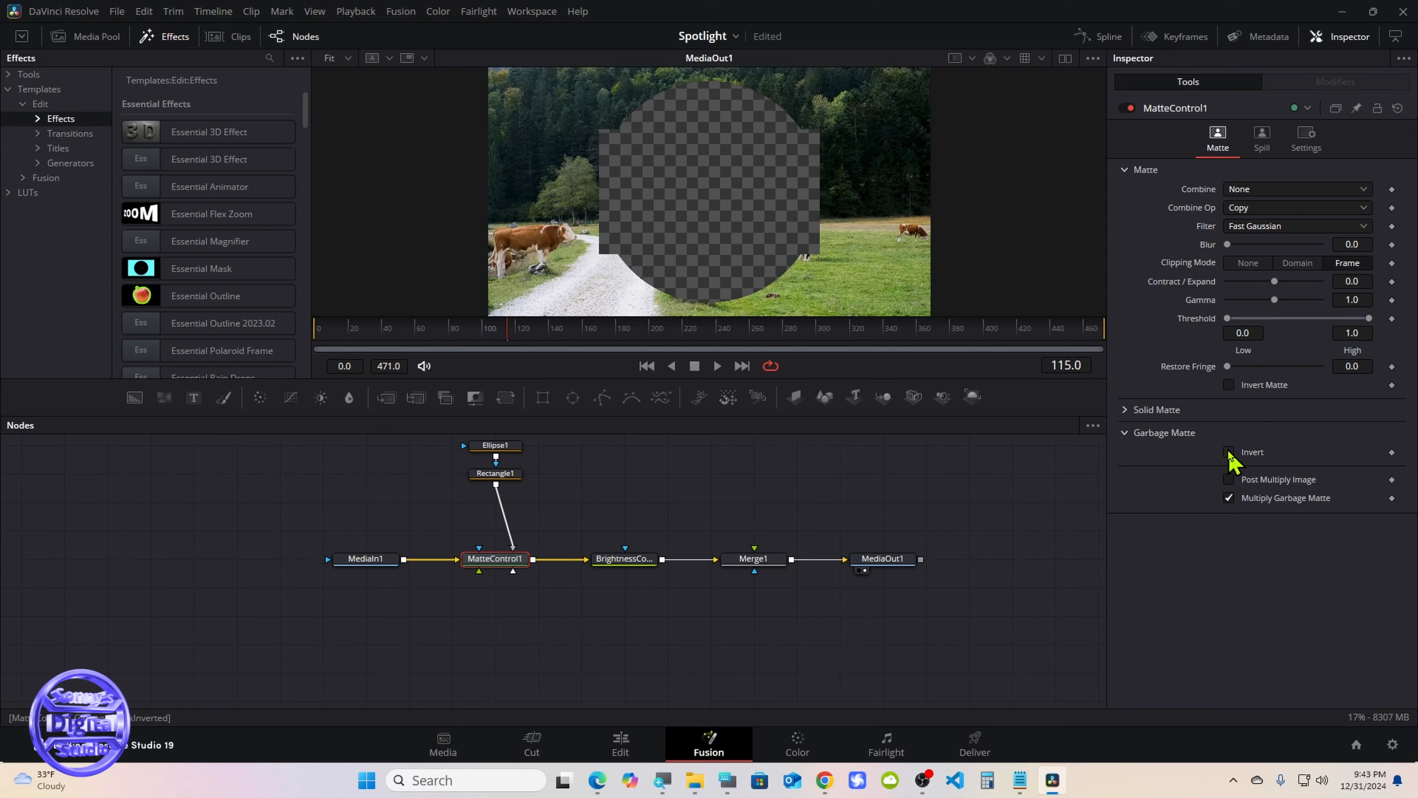
{"action": "left_click", "coordinate": [1229, 452]}
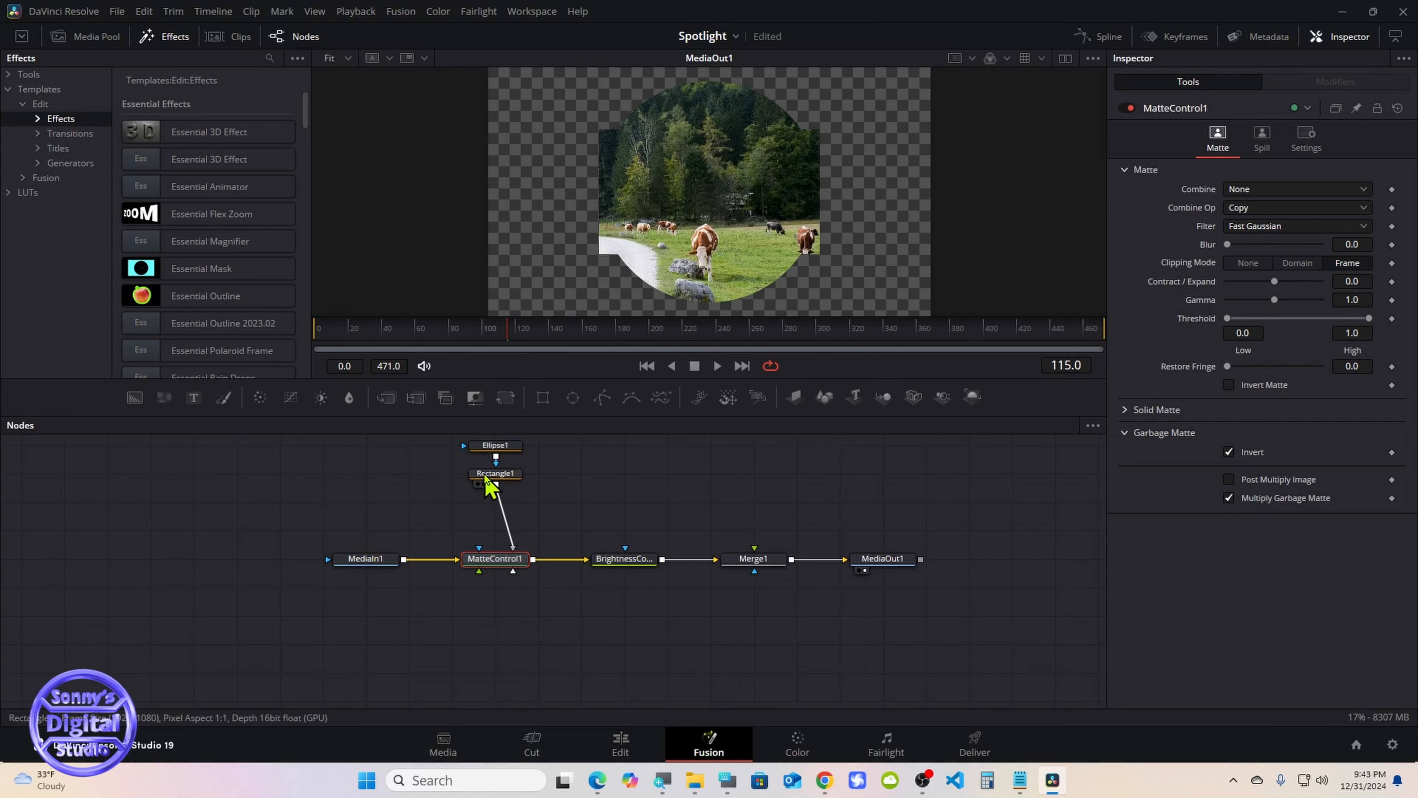
Bring up the on-screen keyboard and turn off the Solid option of the Rectangle1 mask
{"action": "left_click", "coordinate": [723, 775]}
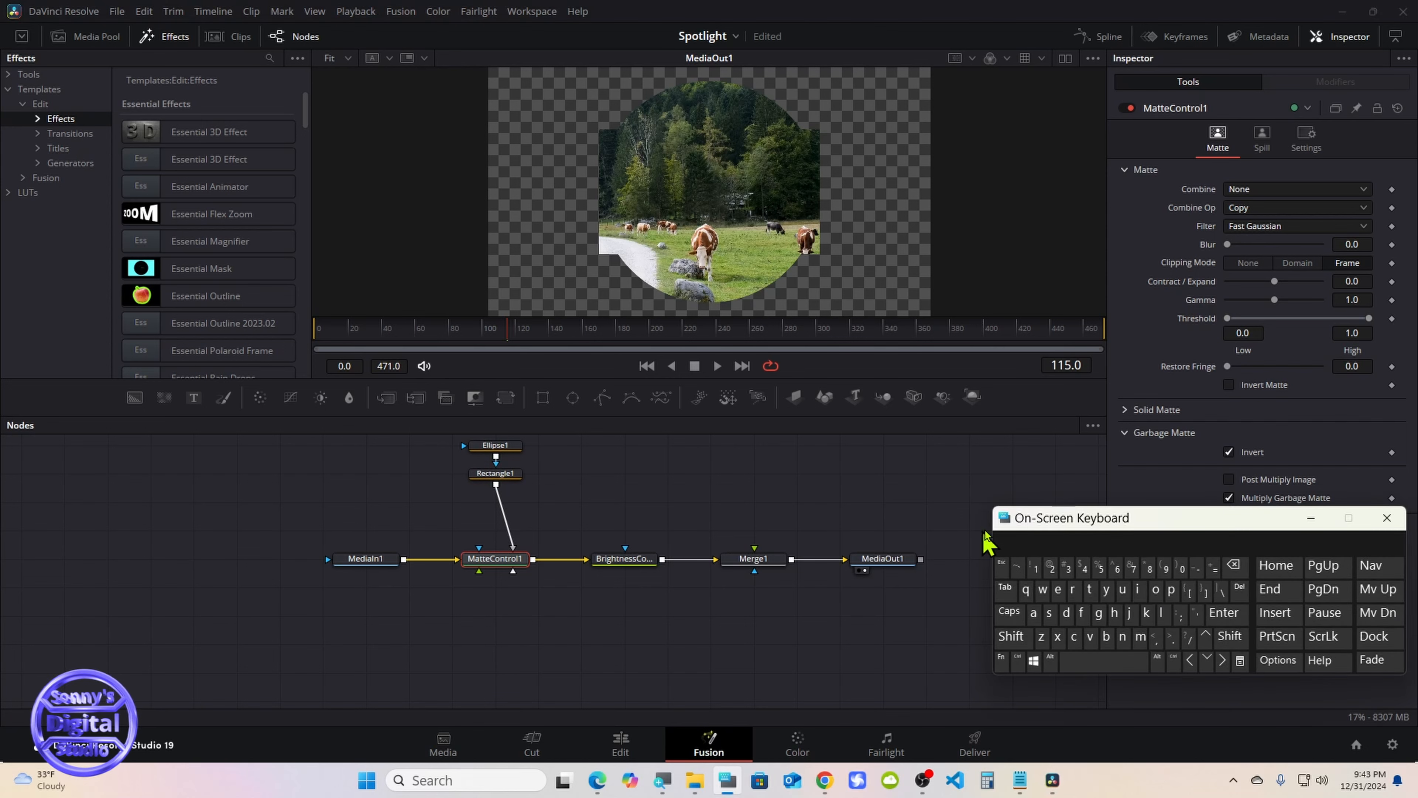
{"action": "left_click_drag", "start_coordinate": [1031, 522], "coordinate": [969, 544]}
{"action": "left_click", "coordinate": [513, 478]}
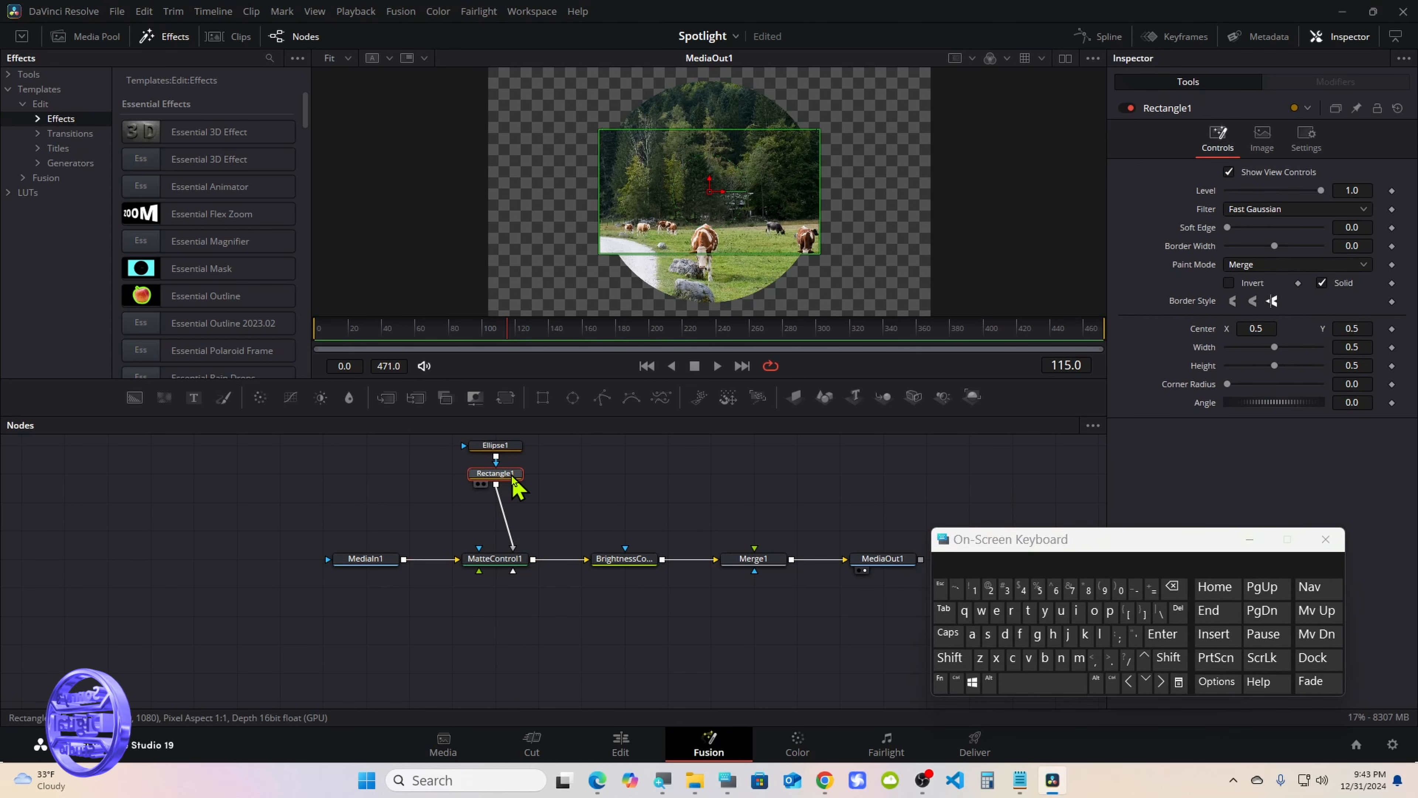
{"action": "left_click", "coordinate": [1322, 283]}
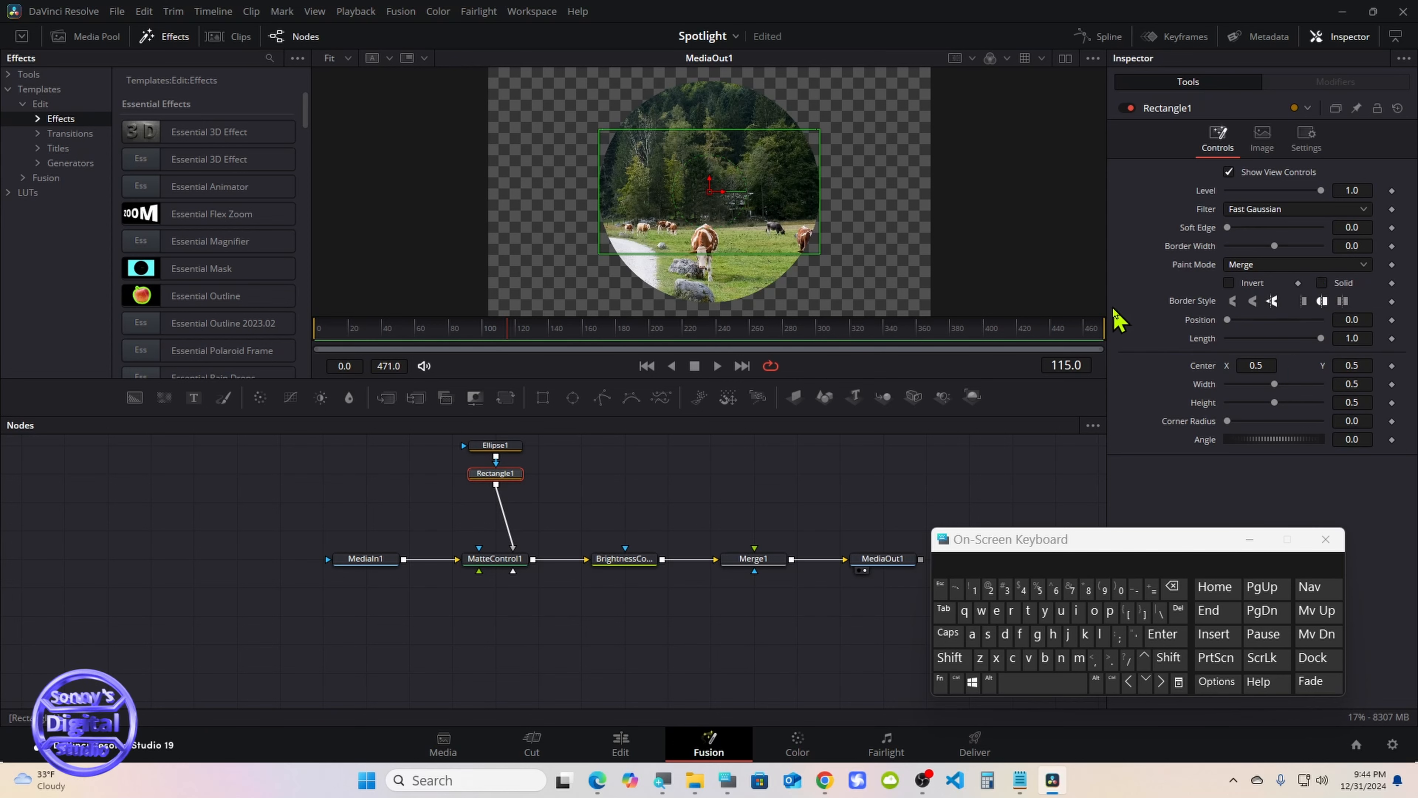
Restore Ellipse1's default width after a trial adjustment, and link Width to Height with an expression
{"action": "left_click", "coordinate": [511, 445]}
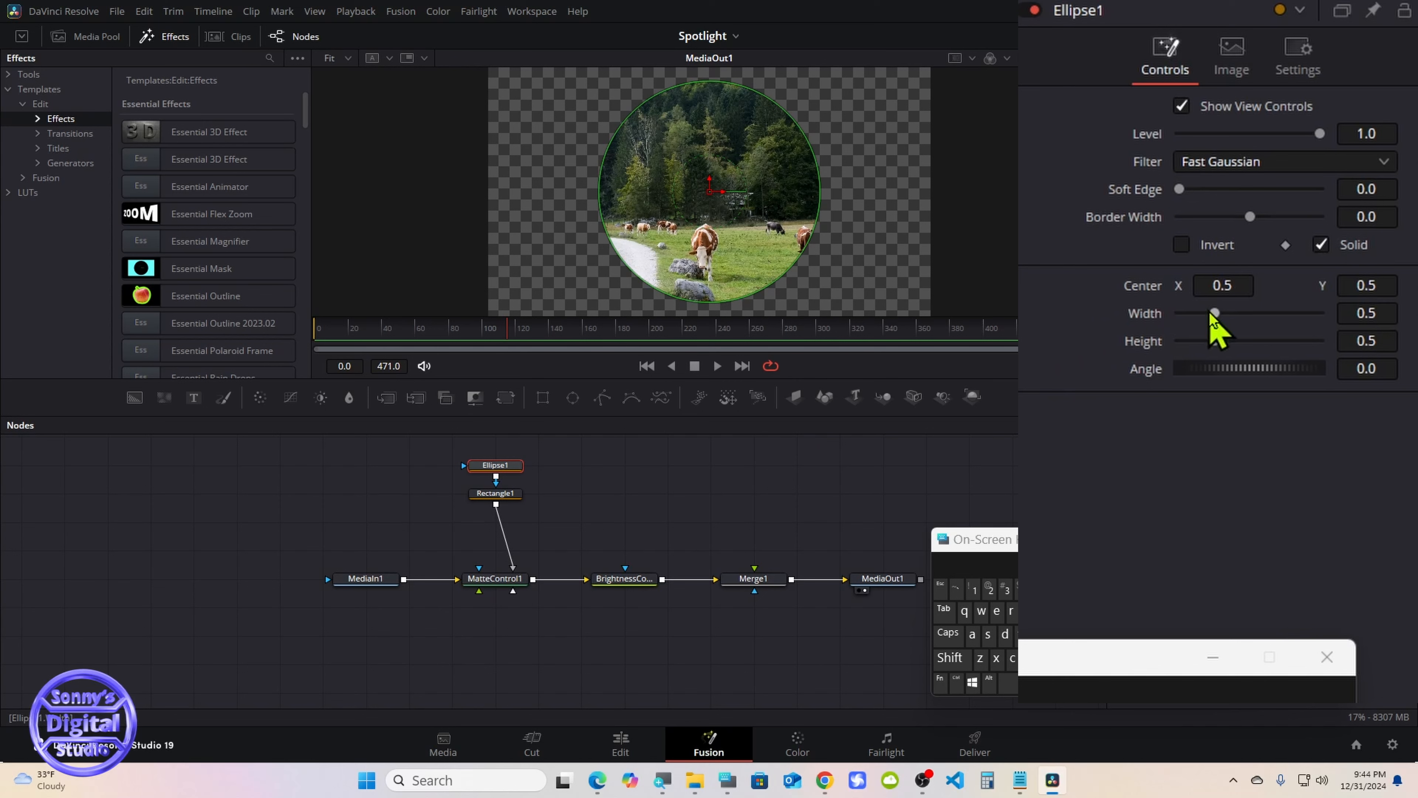
{"action": "left_click_drag", "start_coordinate": [1212, 316], "coordinate": [1204, 316]}
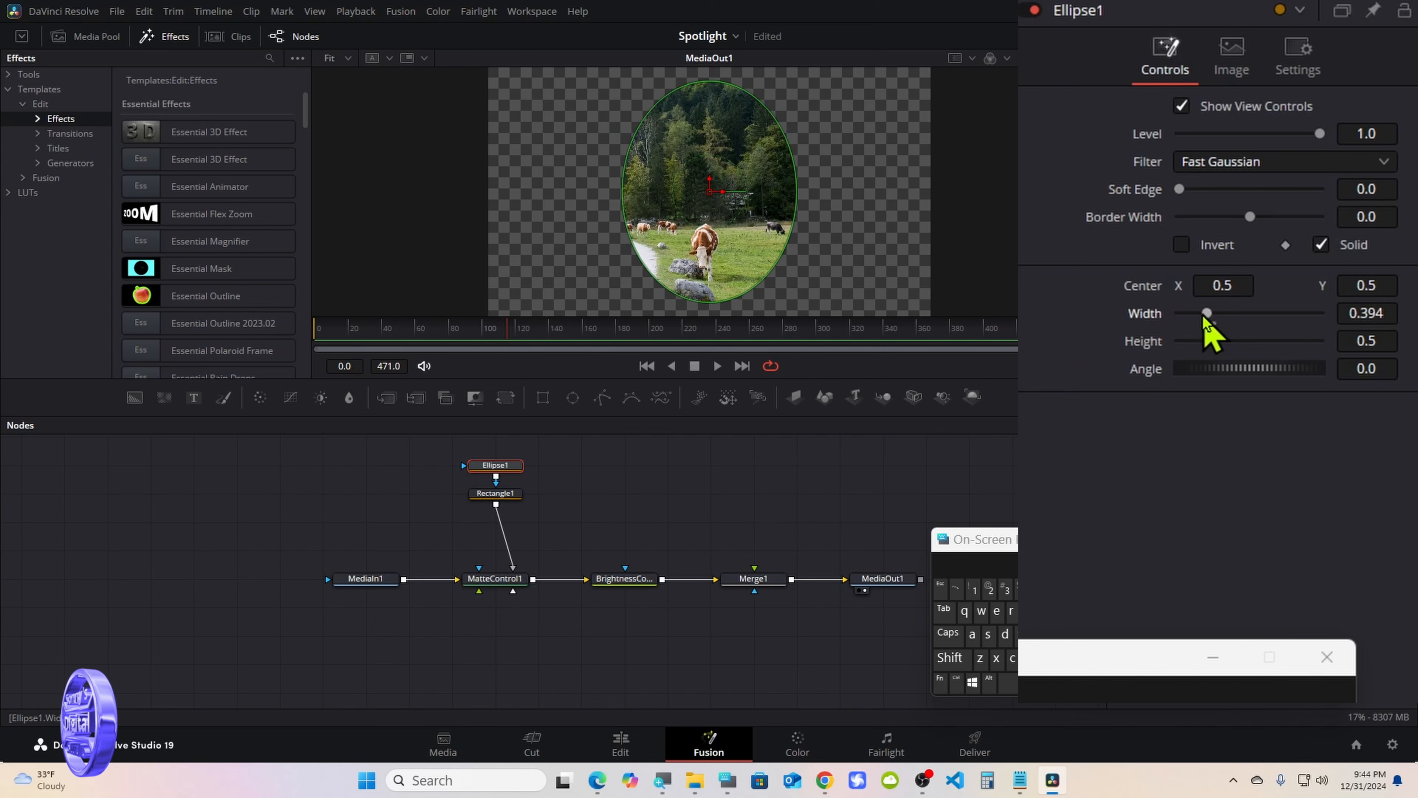
{"action": "double_click", "coordinate": [1154, 316]}
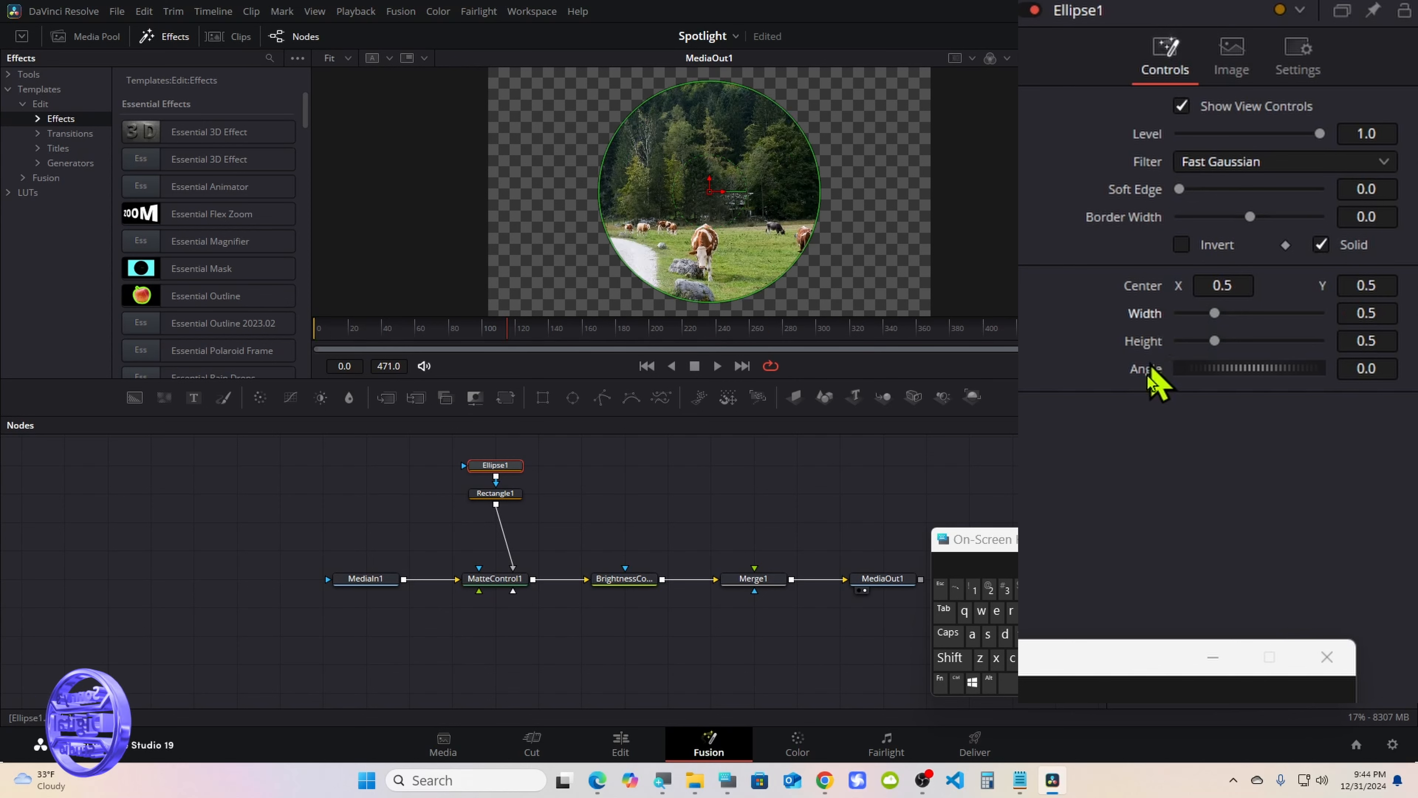
{"action": "left_click_drag", "start_coordinate": [1032, 652], "coordinate": [924, 550]}
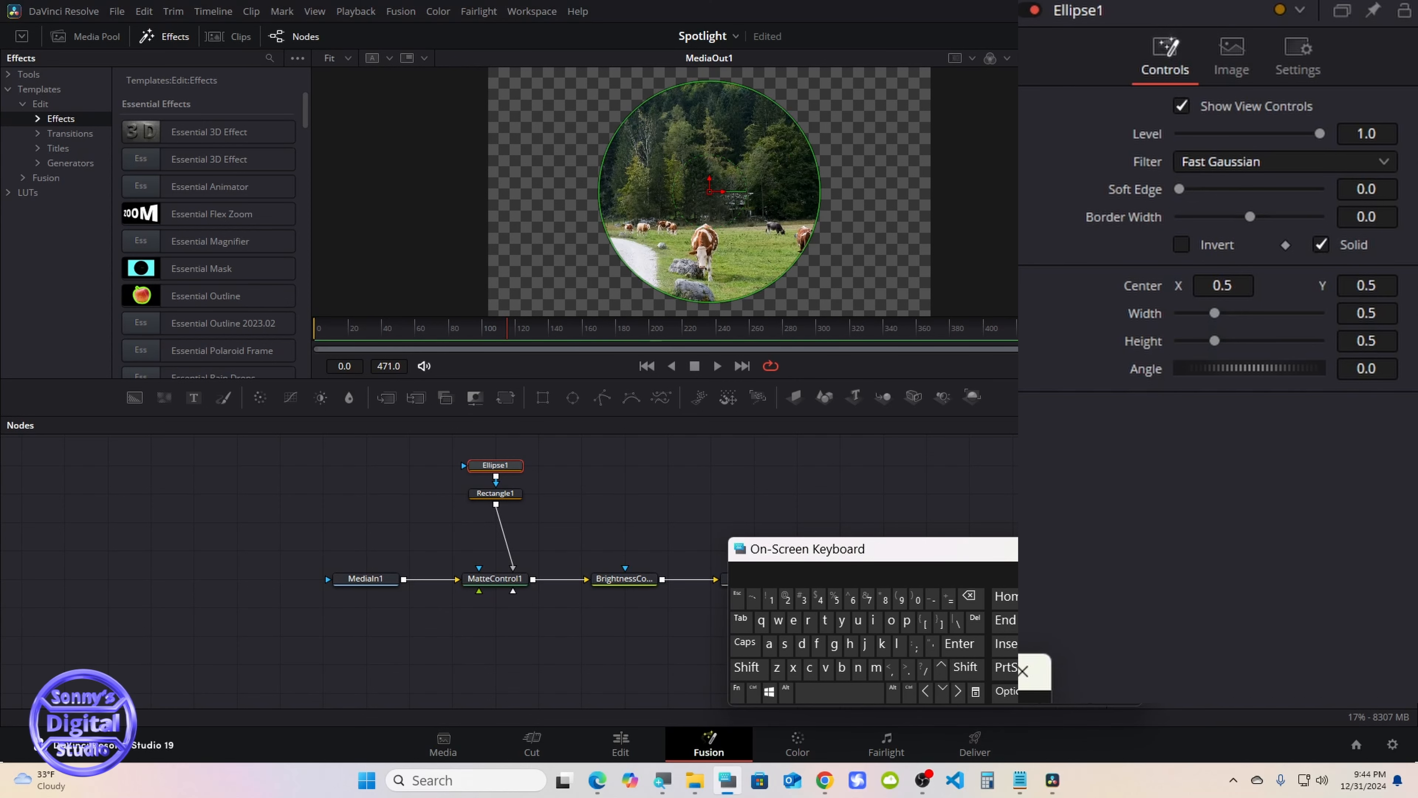
{"action": "right_click", "coordinate": [1146, 315]}
{"action": "left_click", "coordinate": [1189, 385]}
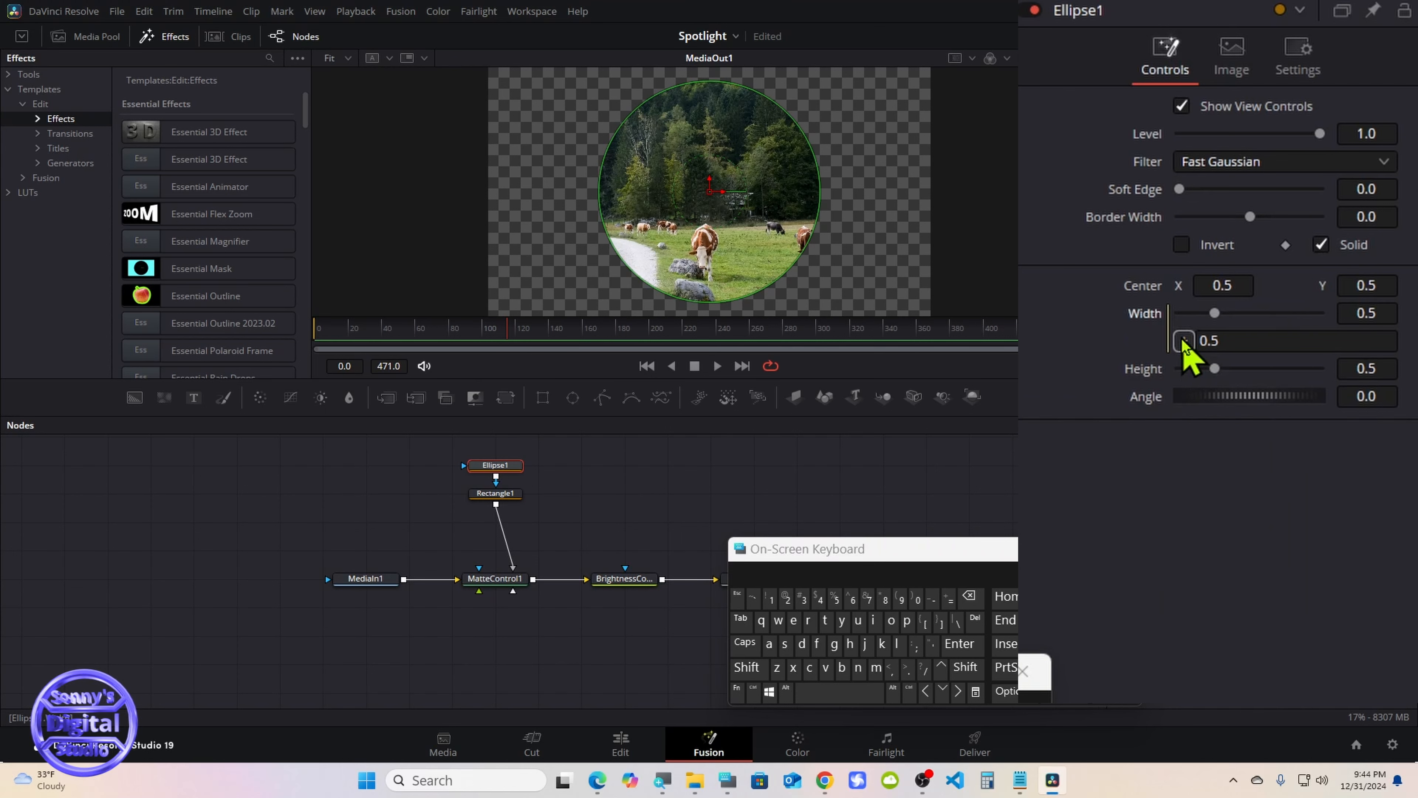
{"action": "left_click_drag", "start_coordinate": [1183, 341], "coordinate": [1143, 369]}
Set the height of the Ellipse1 mask to 0.25
{"action": "left_click", "coordinate": [1379, 368]}
{"action": "left_click", "coordinate": [969, 597]}
{"action": "type", "text": "25"}
{"action": "left_click", "coordinate": [959, 644]}
Set the height of the Ellipse1 mask to 0.15
{"action": "double_click", "coordinate": [969, 596]}
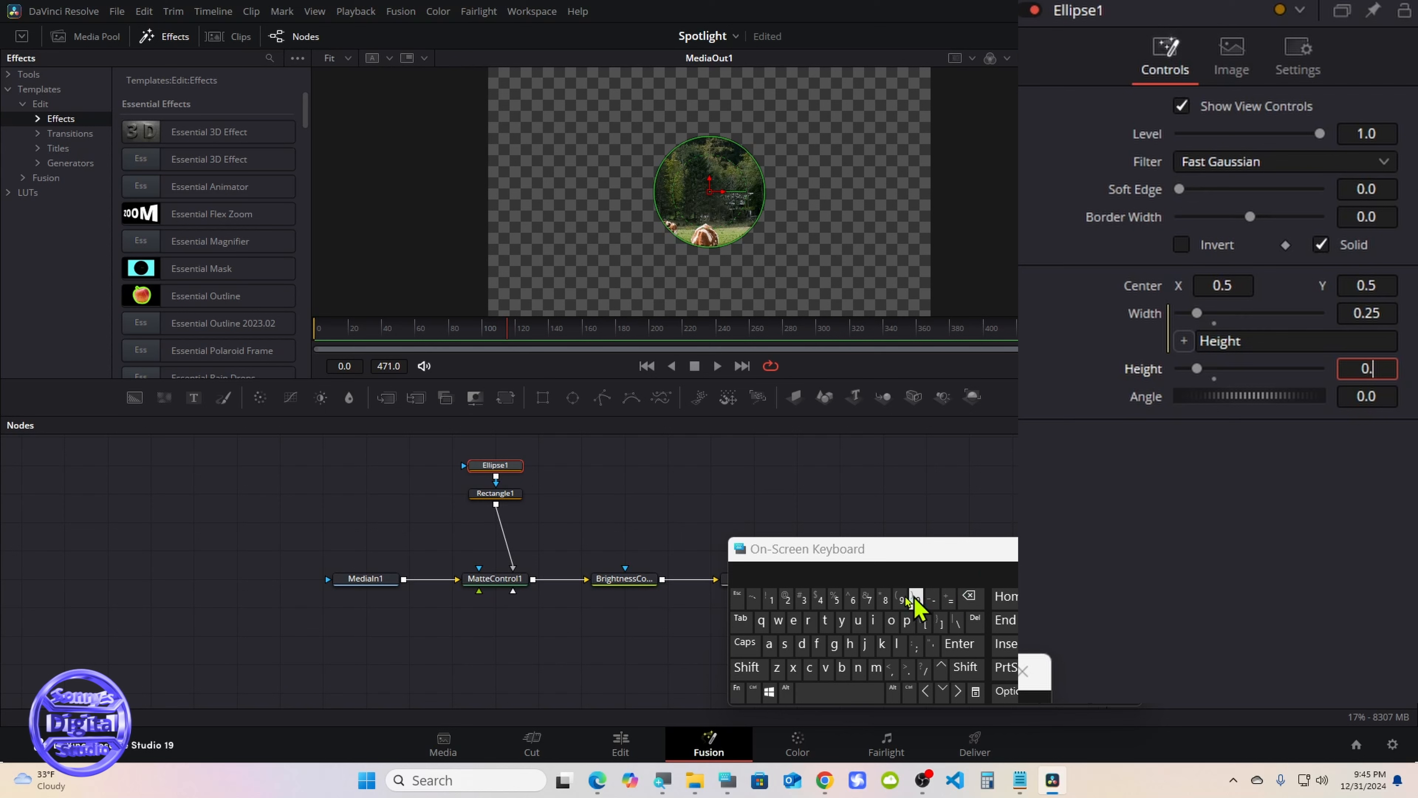
{"action": "left_click", "coordinate": [771, 601]}
{"action": "left_click", "coordinate": [833, 599]}
{"action": "left_click", "coordinate": [960, 644]}
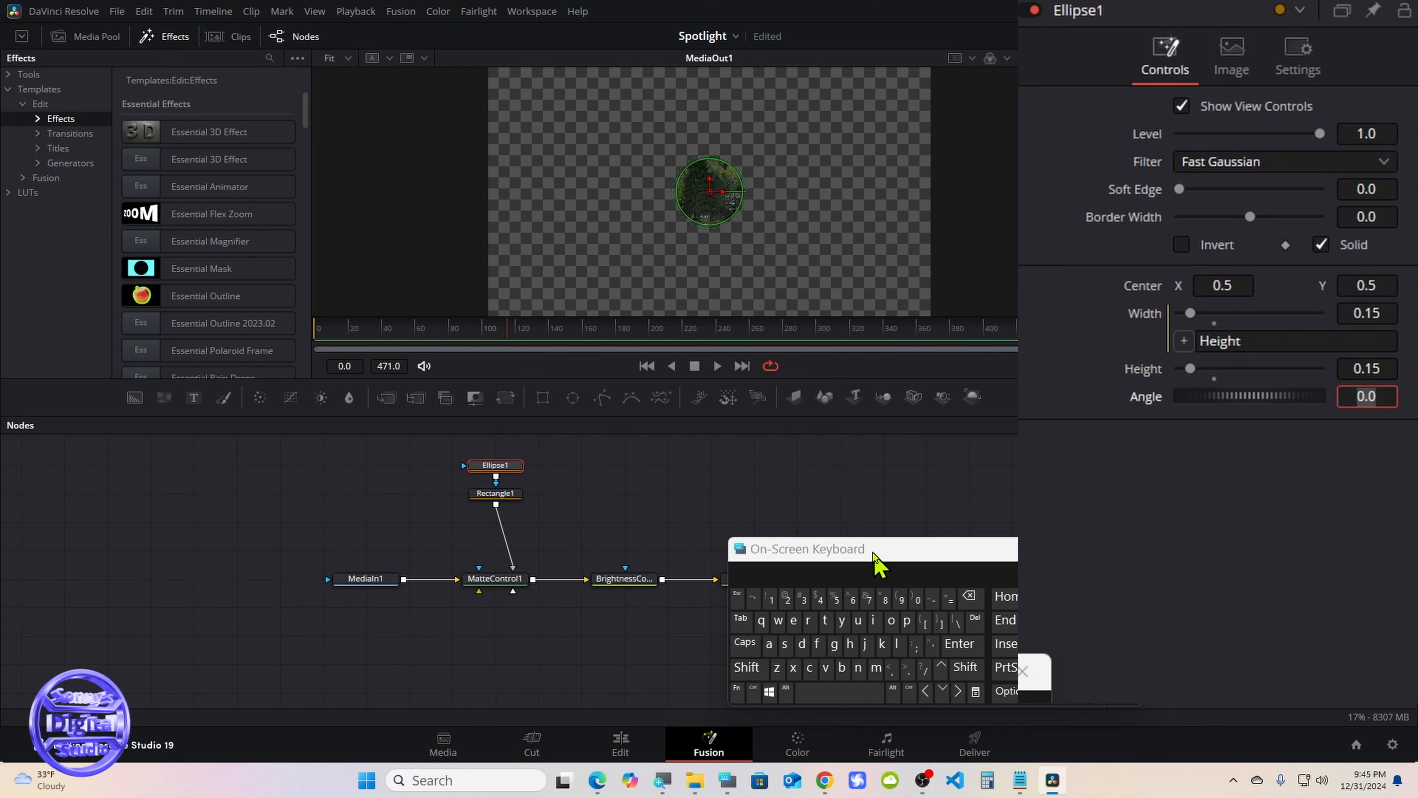
Turn off the Solid option of the Ellipse1 mask and select the Rectangle1 node
{"action": "left_click_drag", "start_coordinate": [874, 556], "coordinate": [972, 555]}
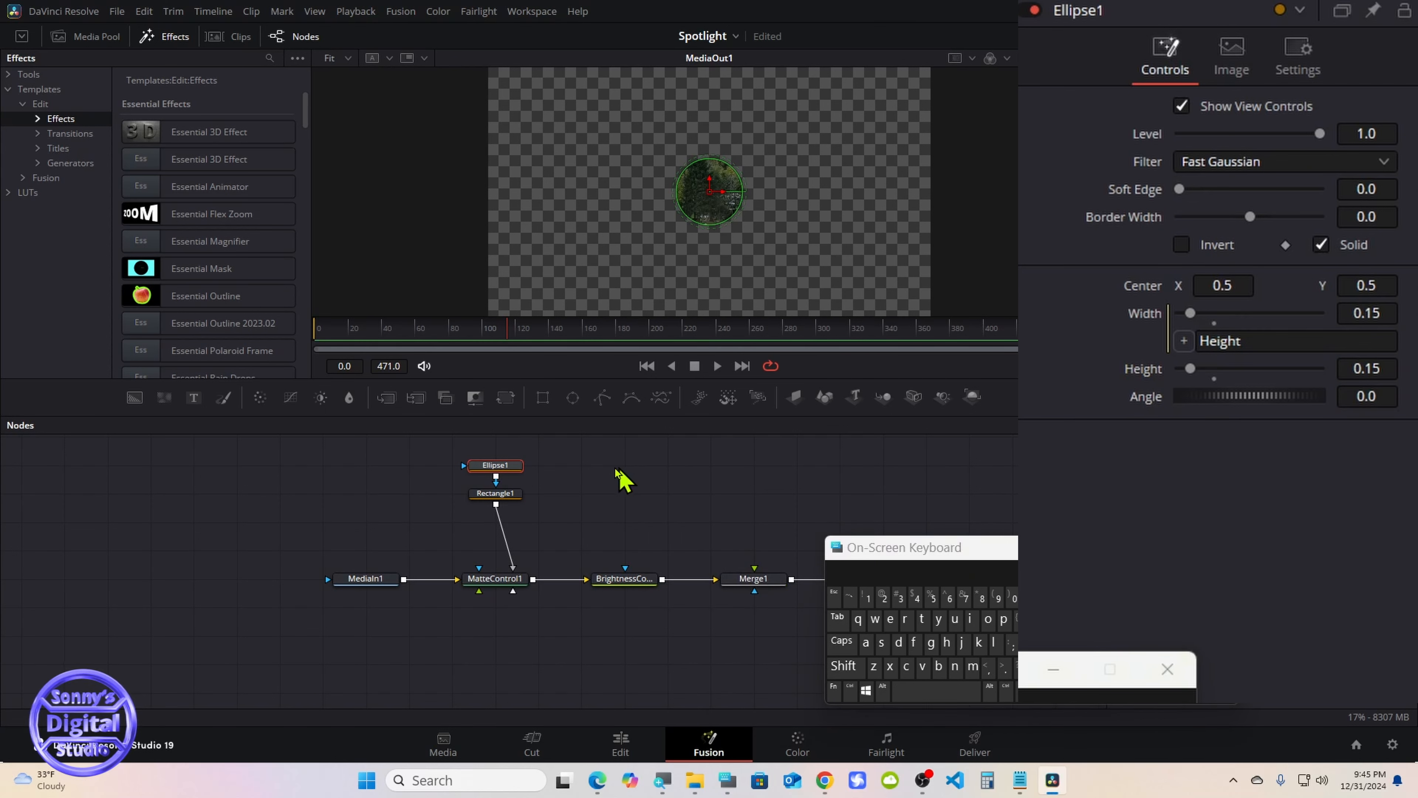
{"action": "left_click", "coordinate": [1322, 244]}
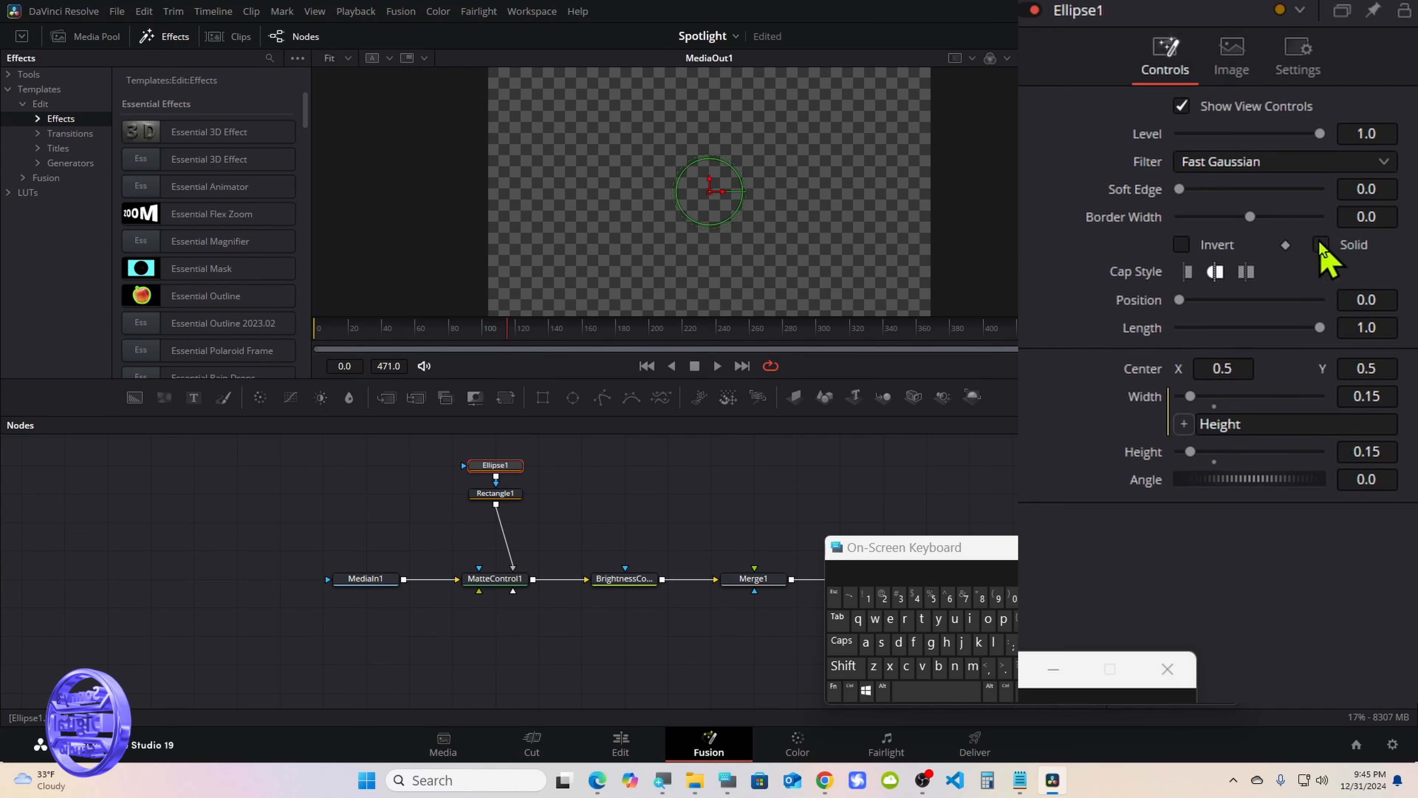
{"action": "left_click", "coordinate": [502, 495]}
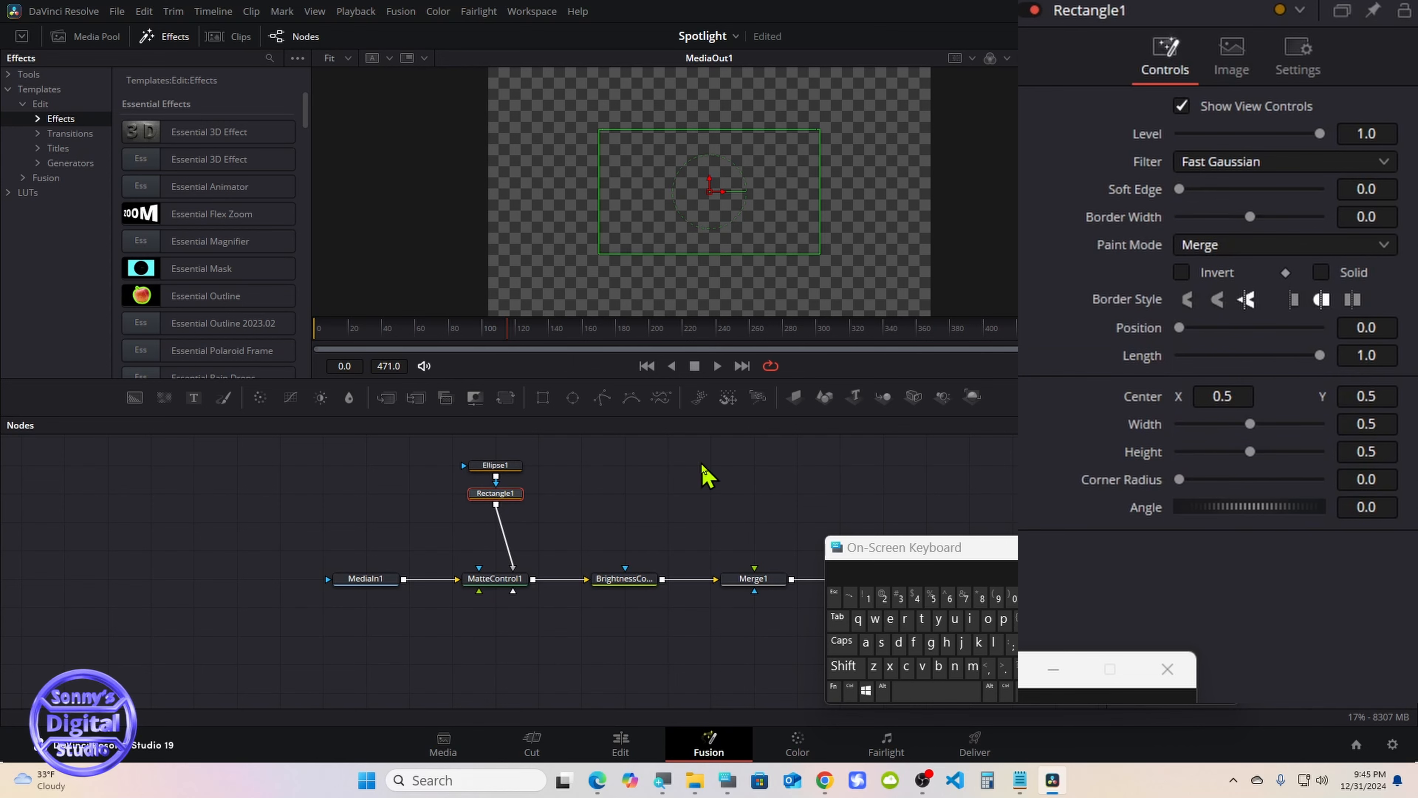
Turn on the Solid option of the Rectangle1 mask and reduce its width to about 0.39 and its height to about 0.44
{"action": "left_click", "coordinate": [1322, 273]}
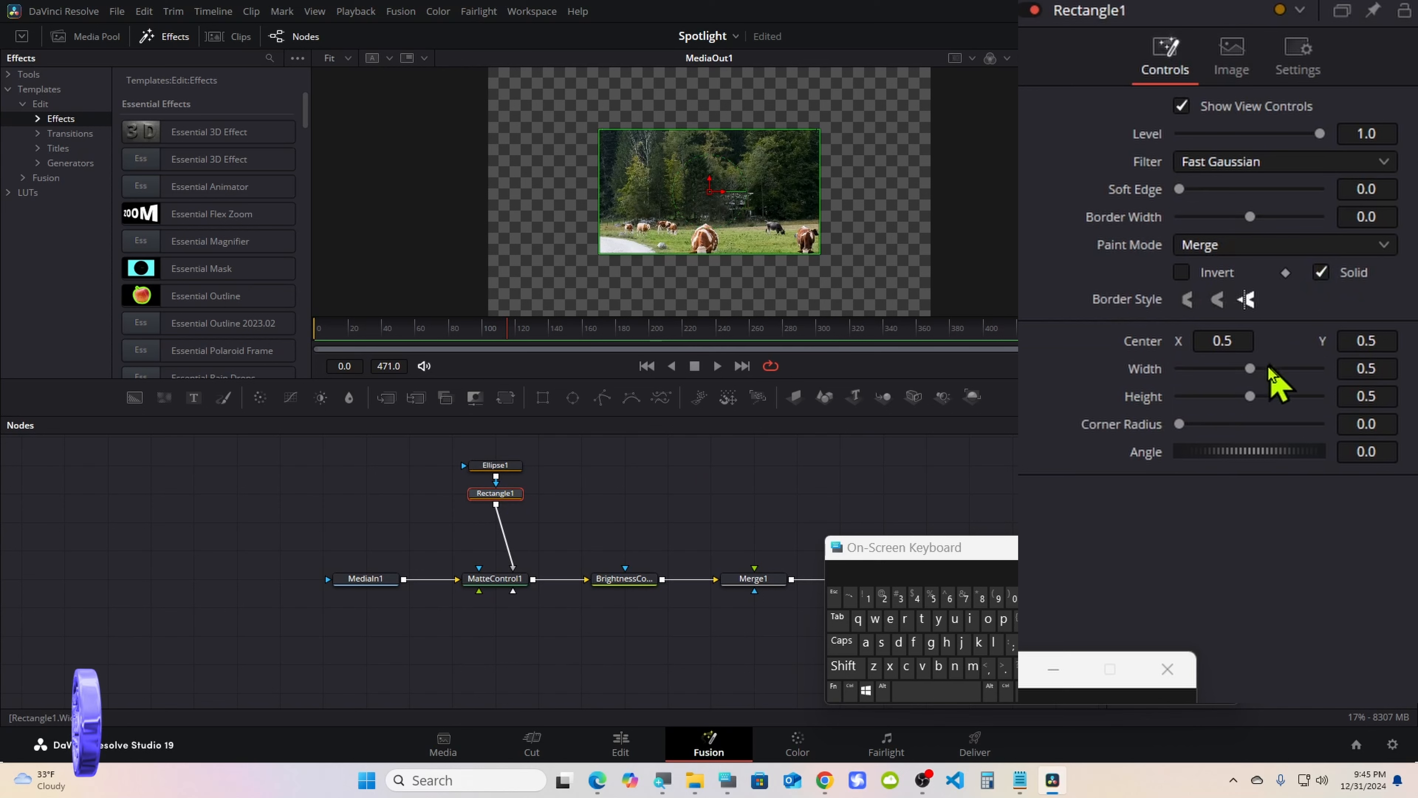
{"action": "left_click_drag", "start_coordinate": [1251, 369], "coordinate": [1242, 396]}
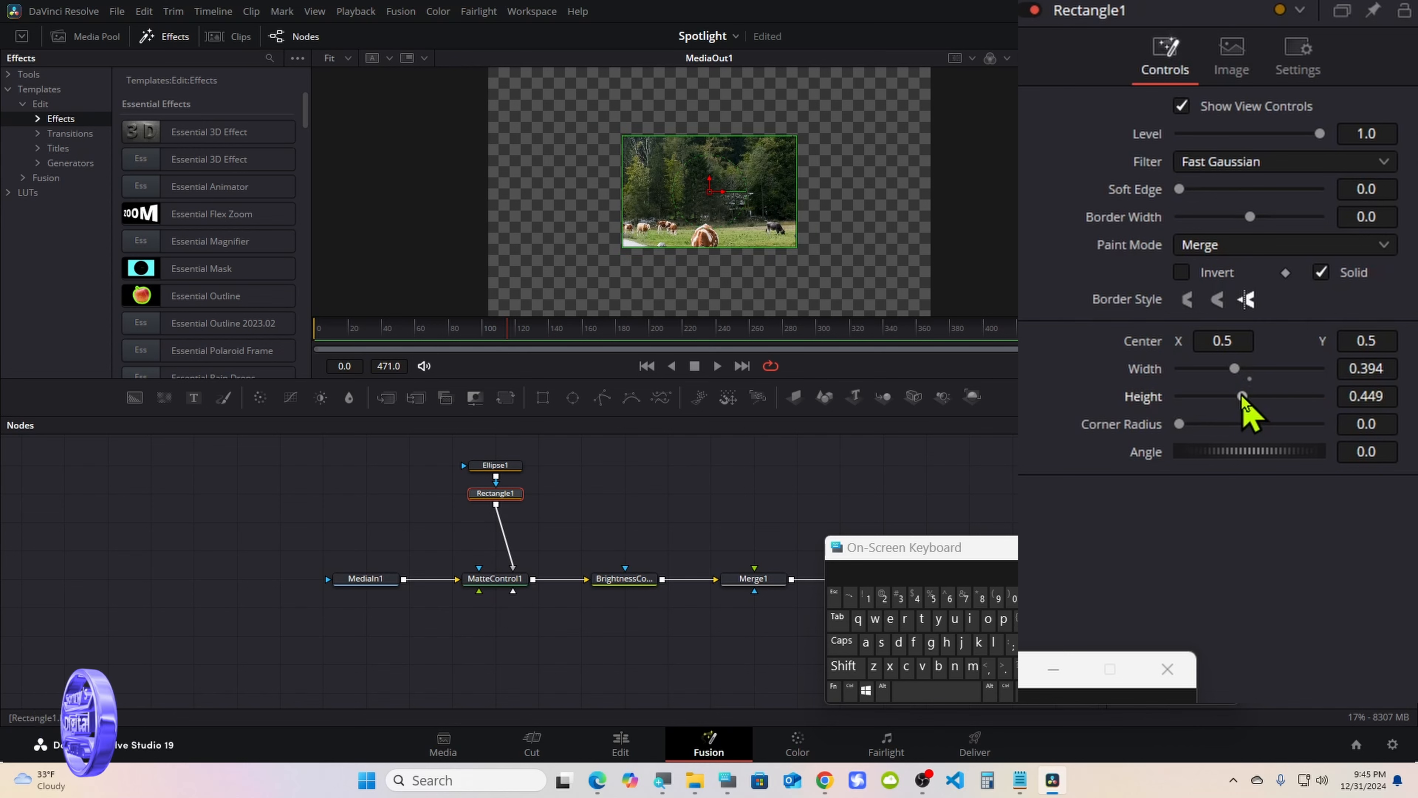
{"action": "left_click_drag", "start_coordinate": [1243, 396], "coordinate": [1241, 396]}
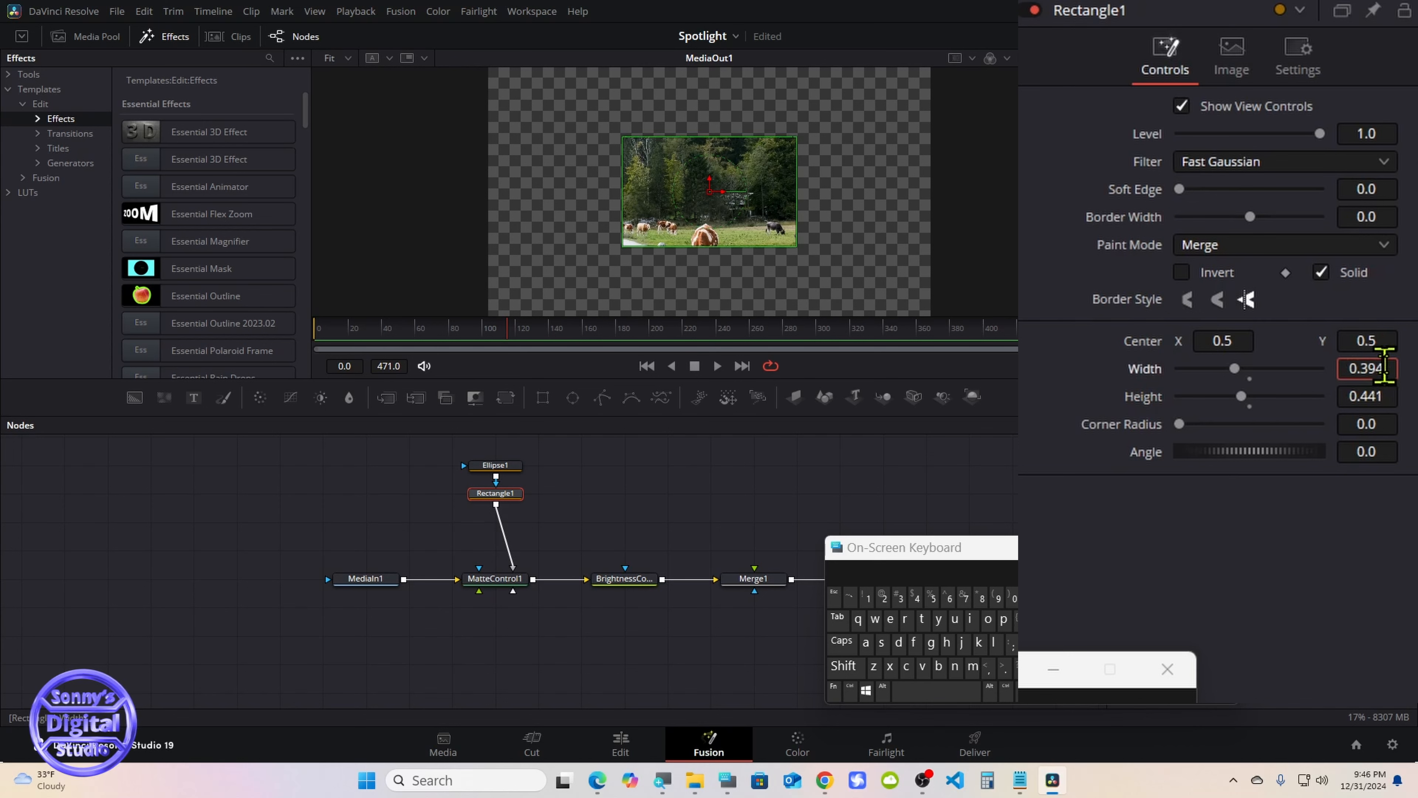
Set both the width and the height of the Rectangle1 mask to 0.25
{"action": "key", "text": "BackSpace"}
{"action": "key", "text": "BackSpace"}
{"action": "key", "text": "BackSpace"}
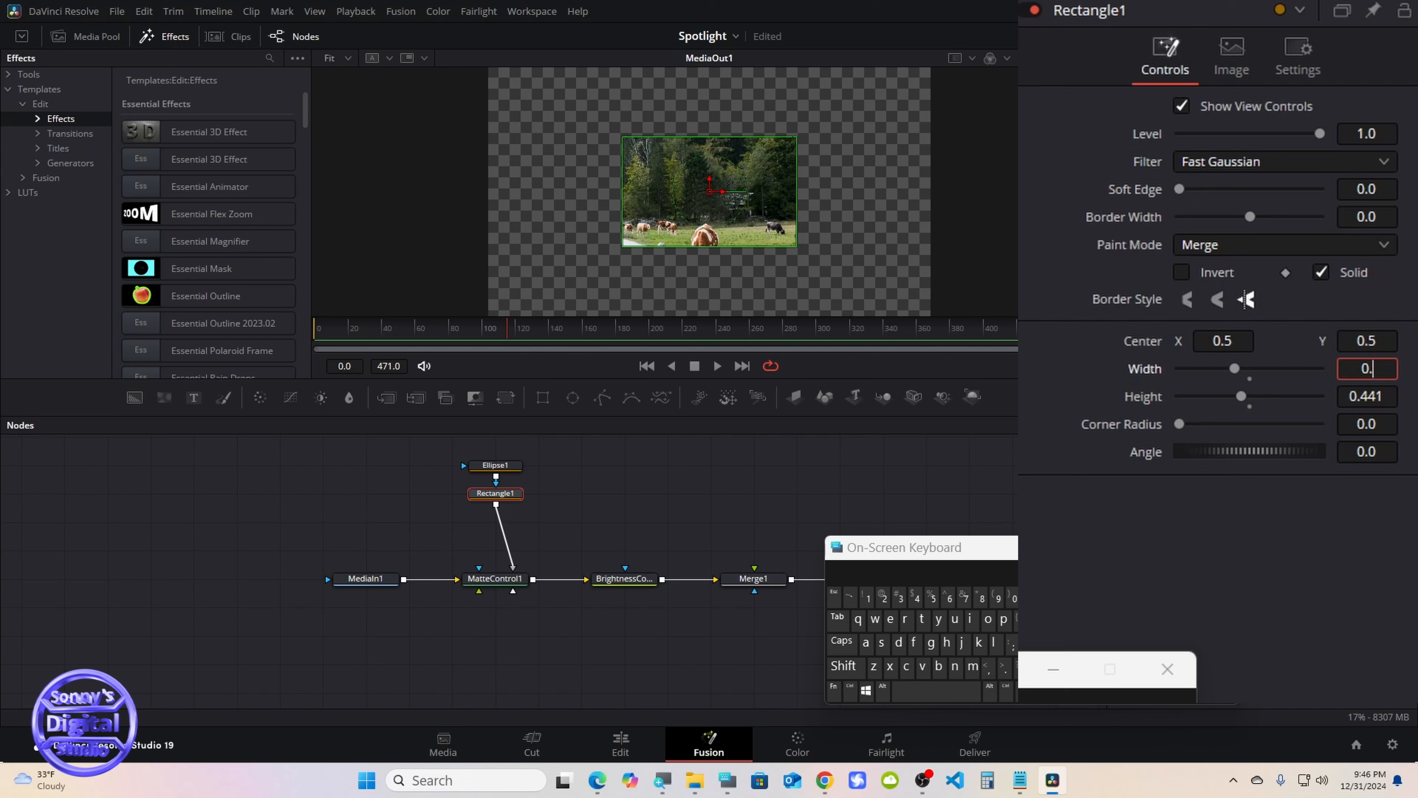
{"action": "left_click", "coordinate": [879, 597]}
{"action": "left_click", "coordinate": [927, 598]}
{"action": "left_click", "coordinate": [1052, 642]}
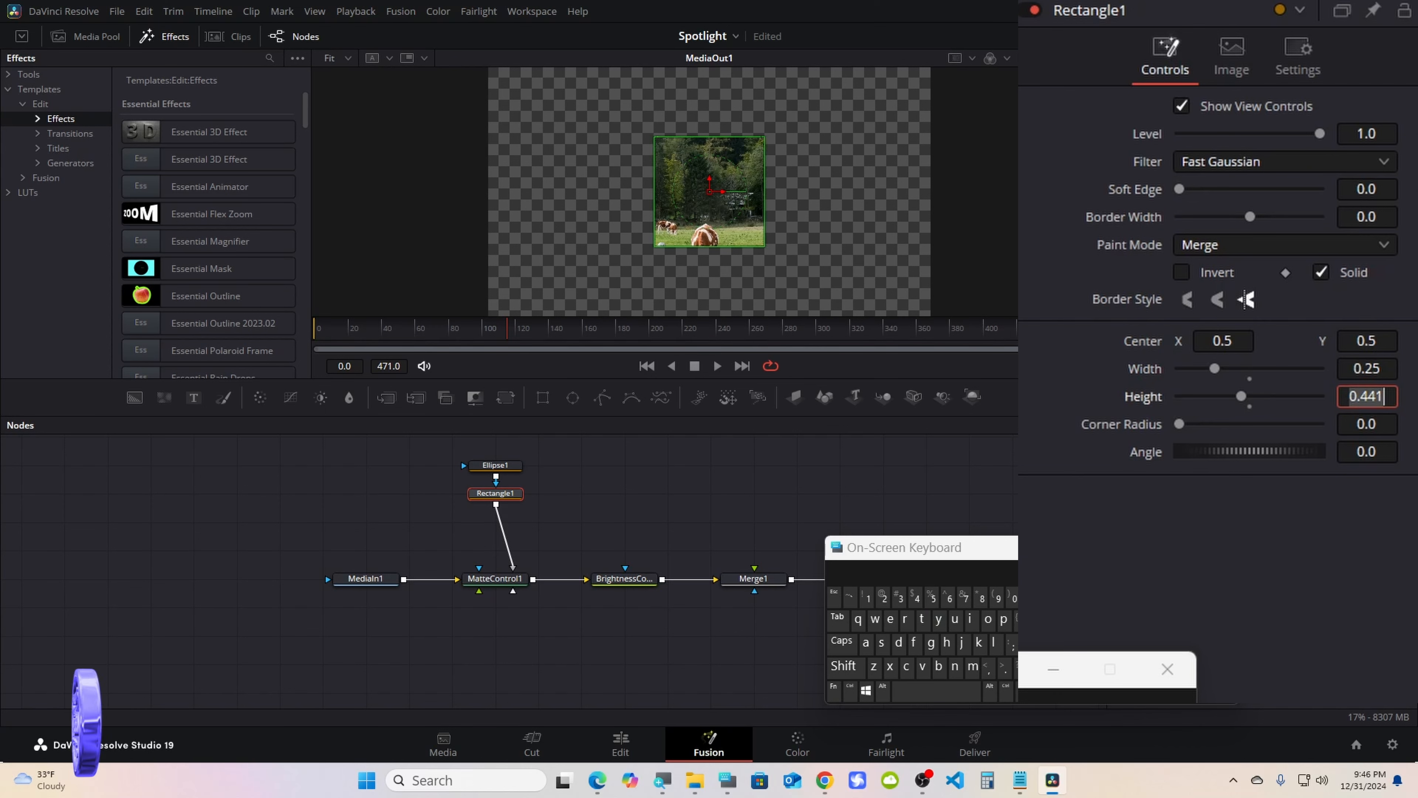
{"action": "left_click", "coordinate": [1006, 667]}
{"action": "left_click", "coordinate": [883, 596]}
{"action": "left_click", "coordinate": [932, 598]}
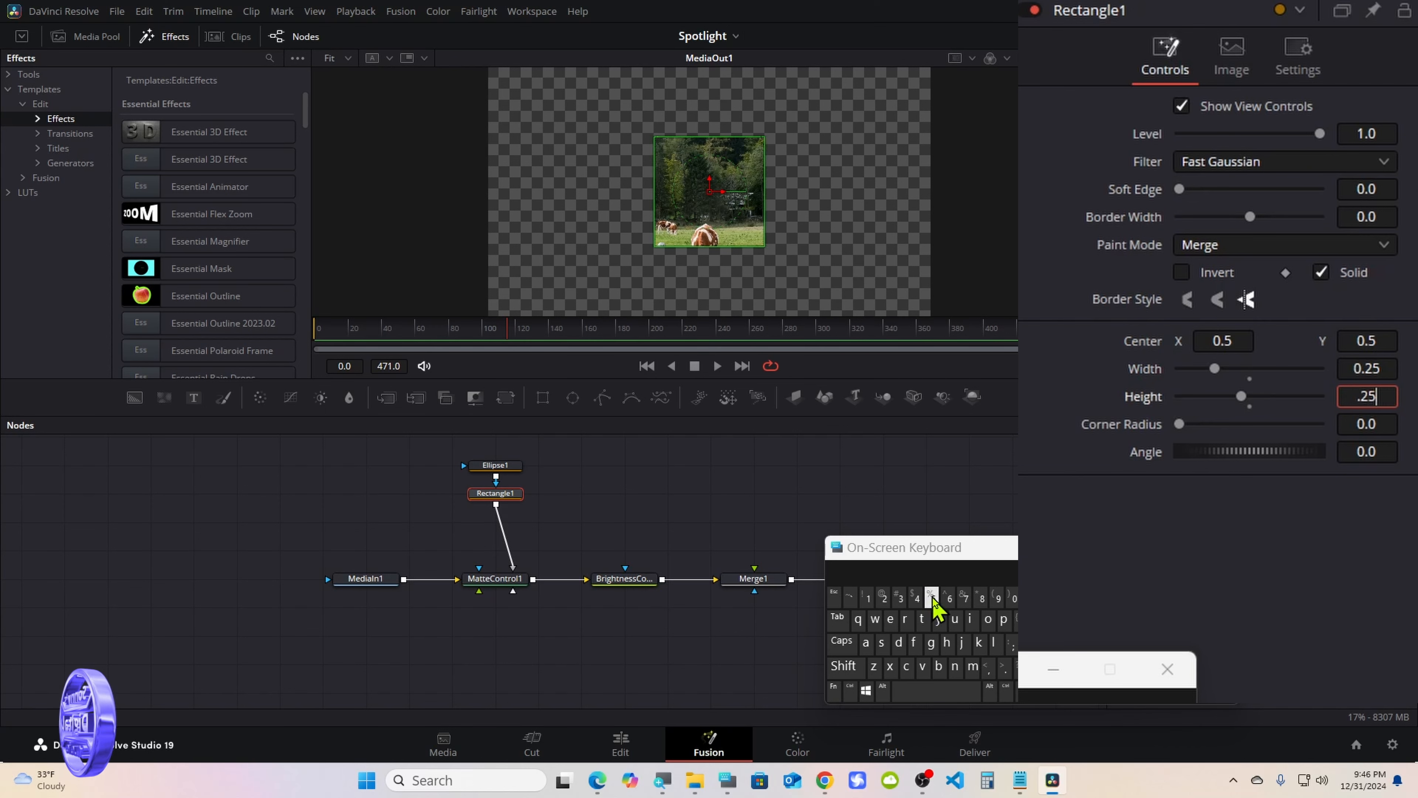
{"action": "left_click", "coordinate": [1052, 642]}
{"action": "left_click_drag", "start_coordinate": [934, 548], "coordinate": [999, 546]}
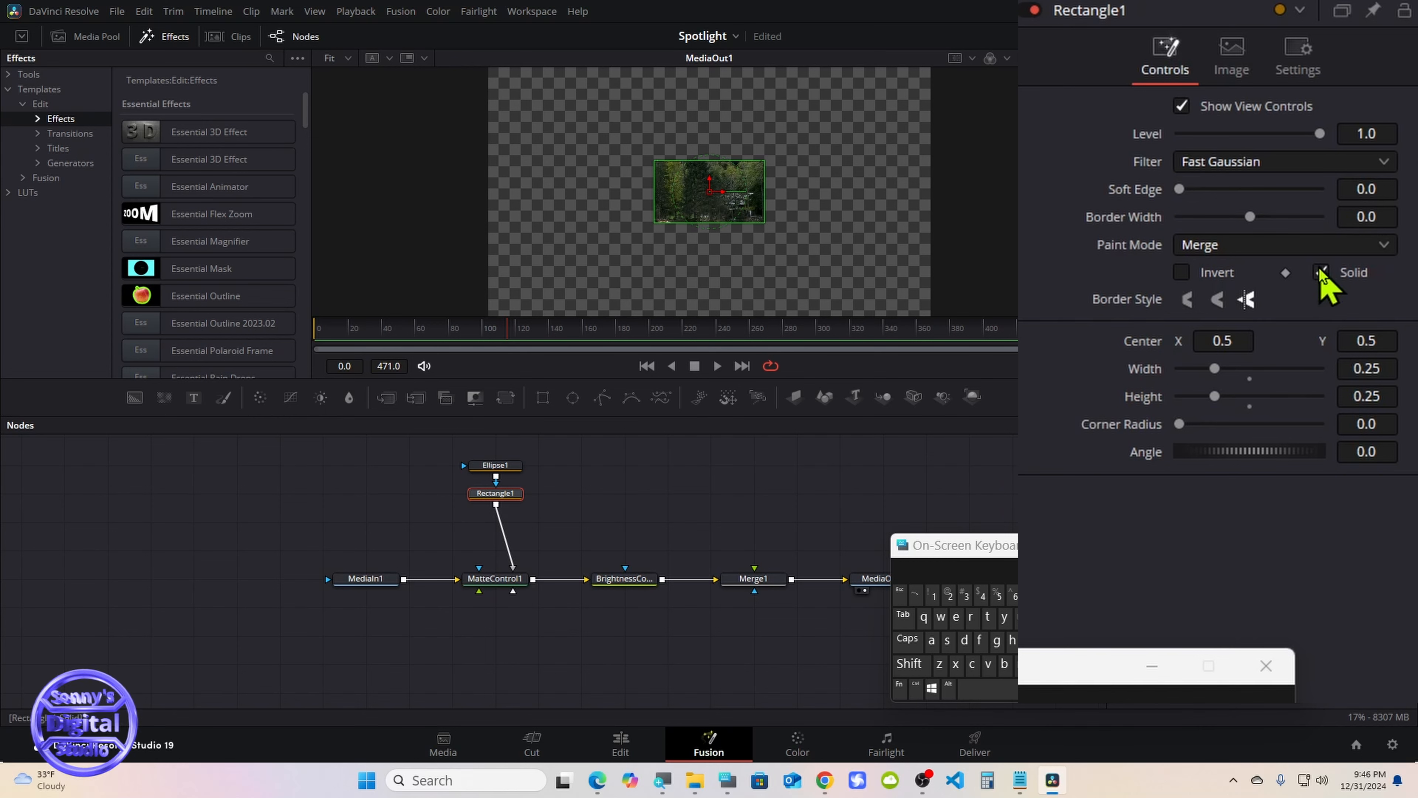
Turn on the Solid option of the Ellipse1 mask
{"action": "left_click", "coordinate": [498, 463]}
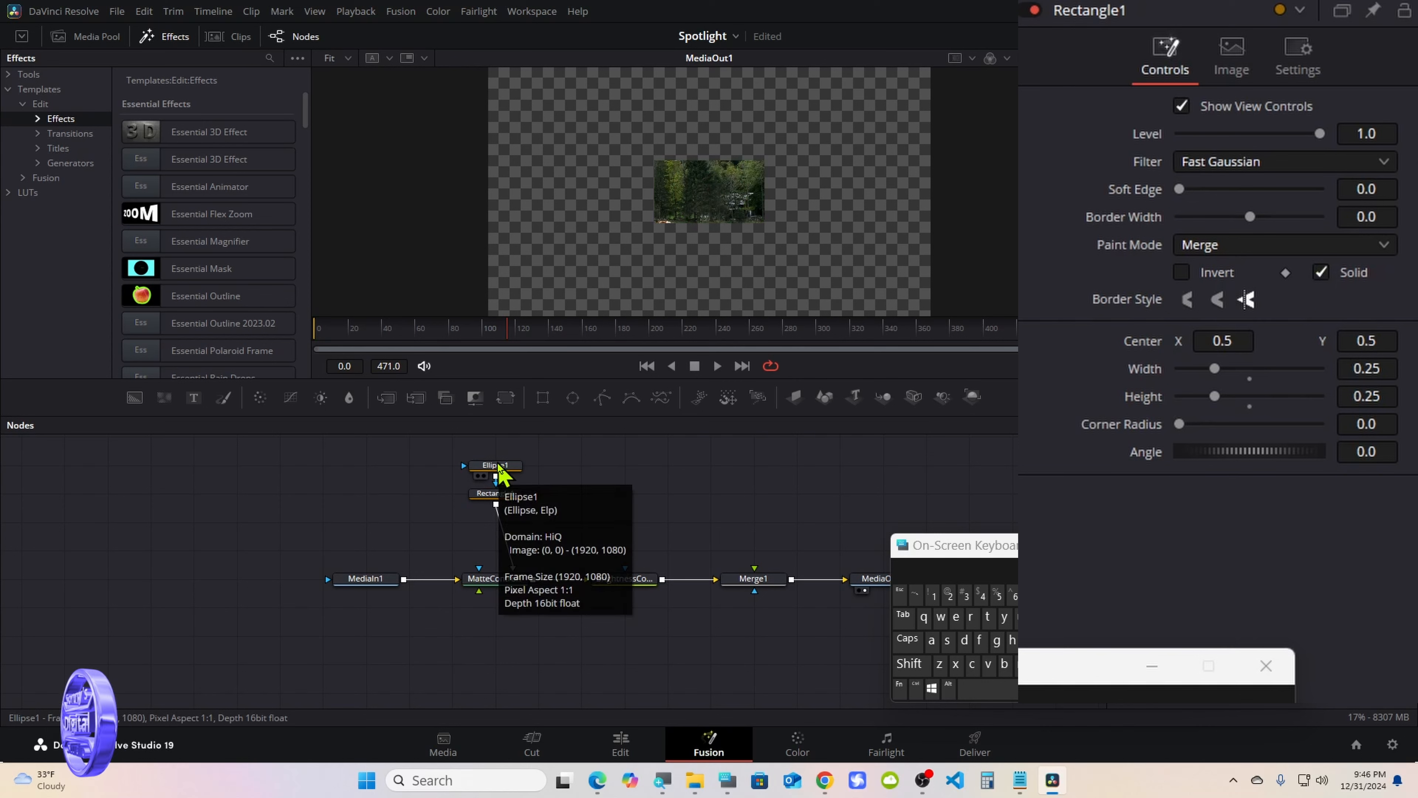
{"action": "left_click", "coordinate": [498, 466]}
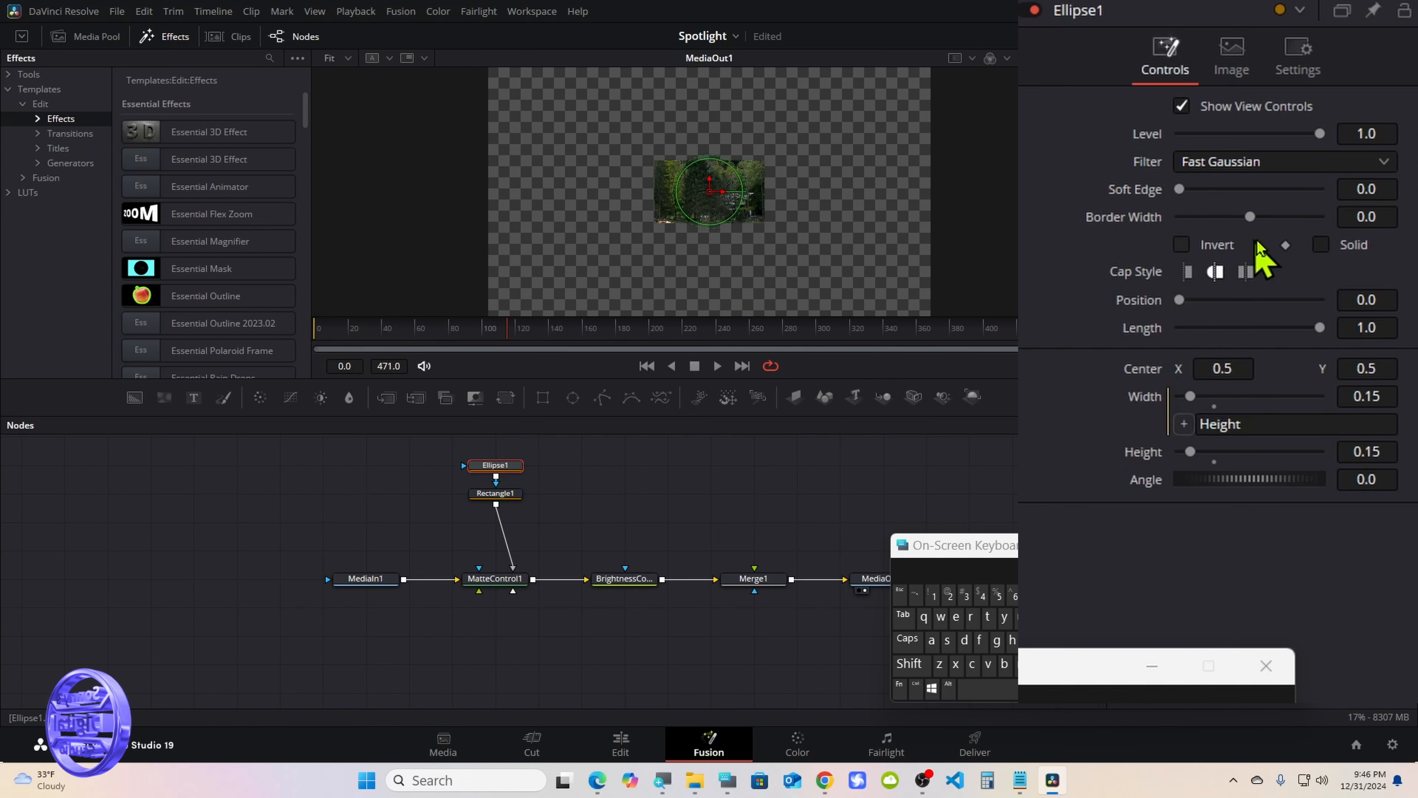
{"action": "left_click", "coordinate": [1320, 245]}
{"action": "left_click", "coordinate": [1320, 245]}
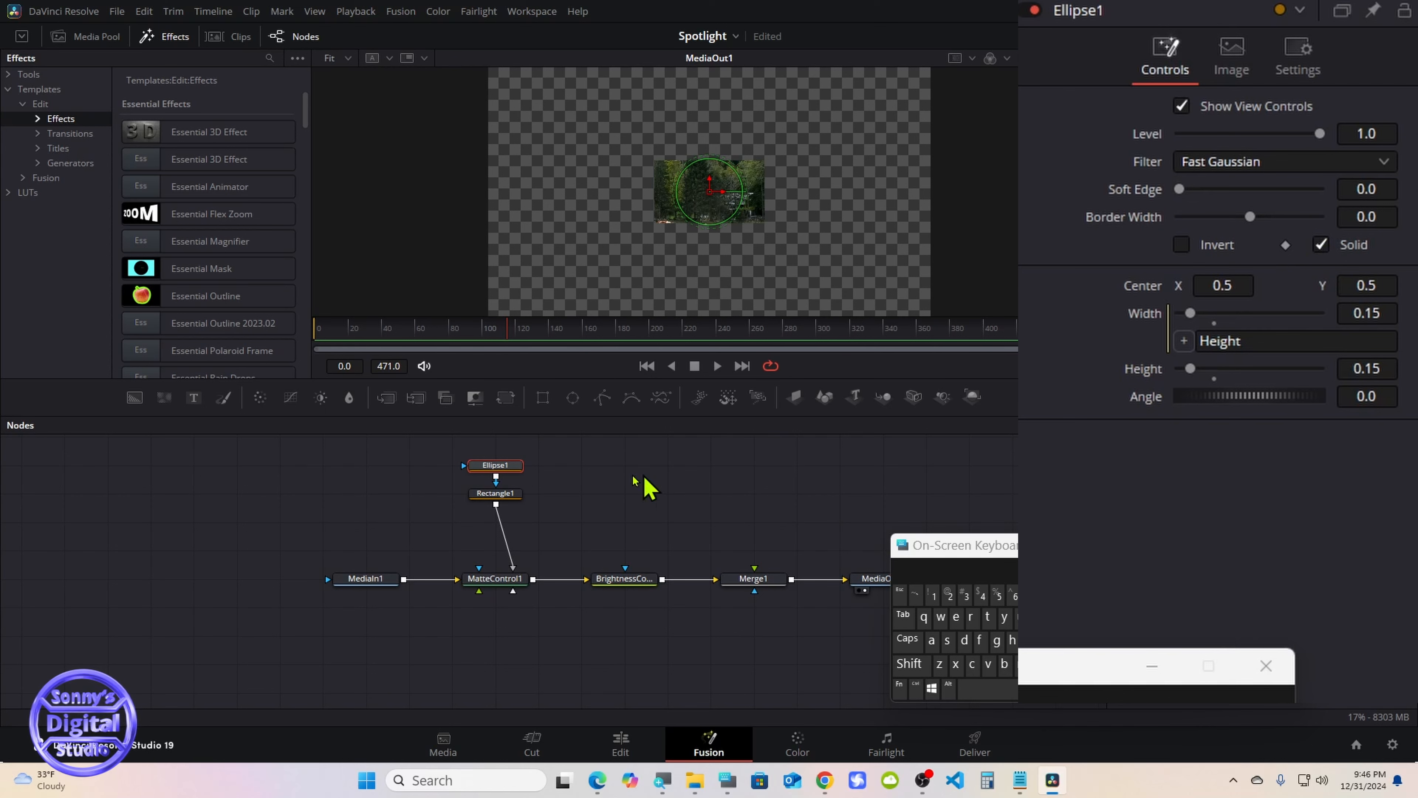
Copy the Ellipse1 and Rectangle1 nodes together and paste them as linked instances beside the originals
{"action": "left_click_drag", "start_coordinate": [490, 479], "coordinate": [499, 501]}
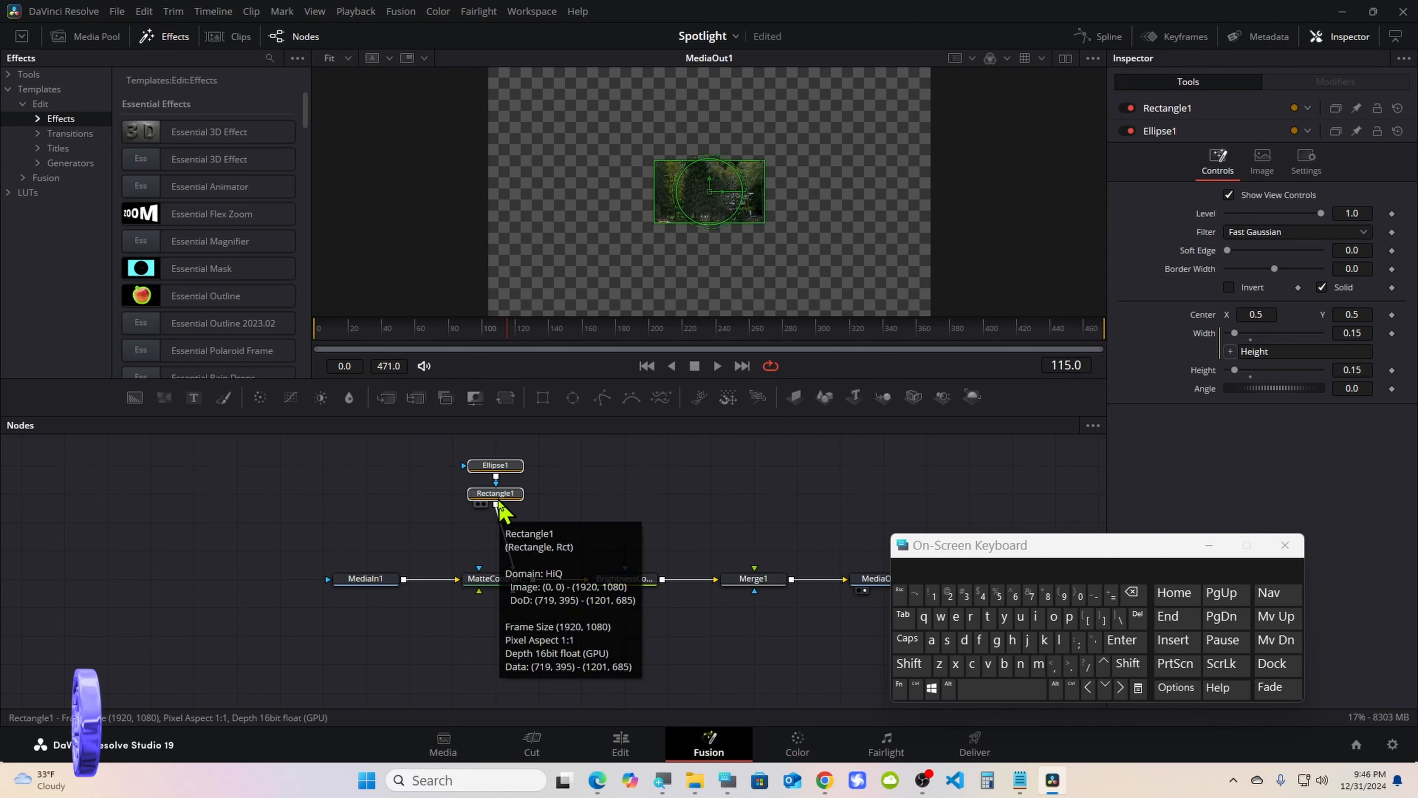
{"action": "right_click", "coordinate": [497, 501]}
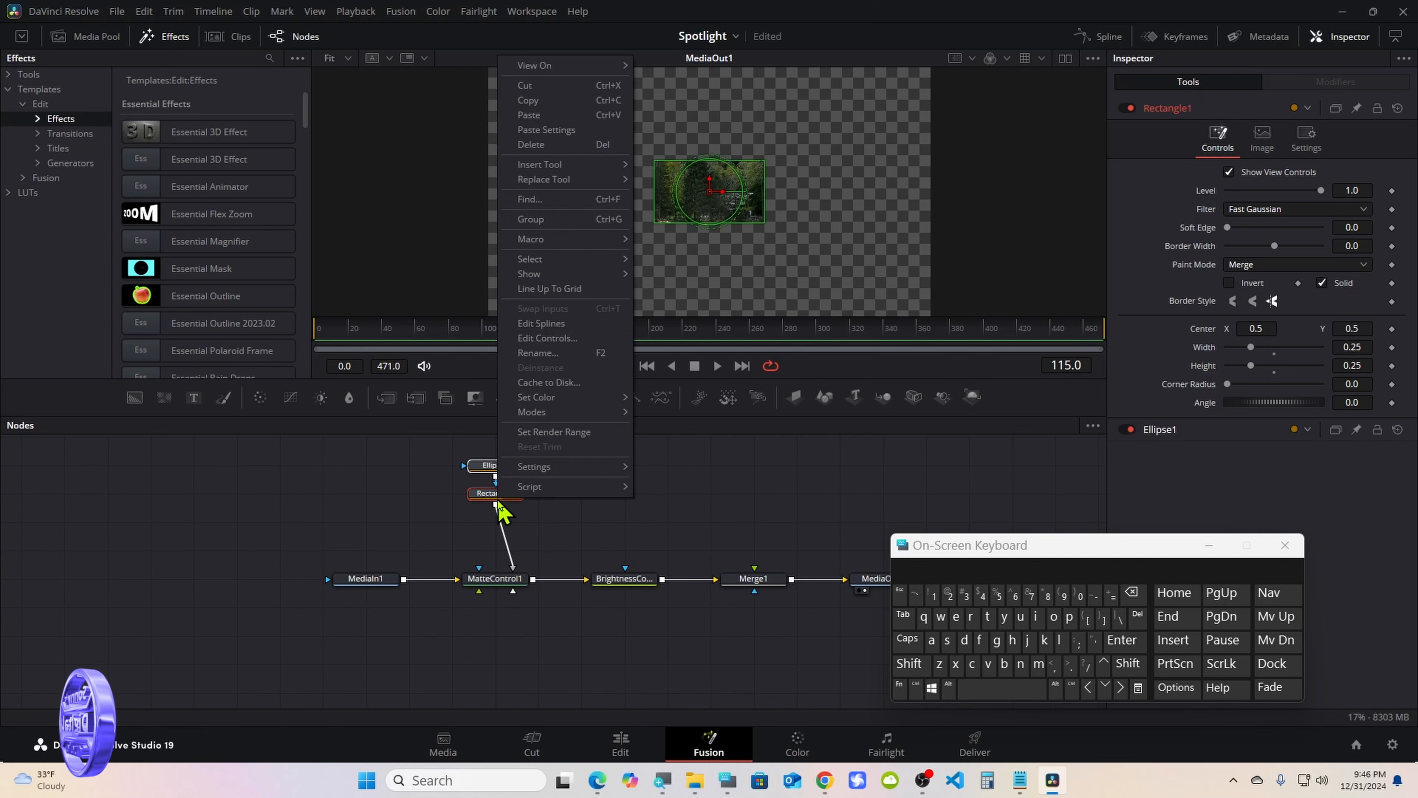
{"action": "left_click", "coordinate": [542, 102]}
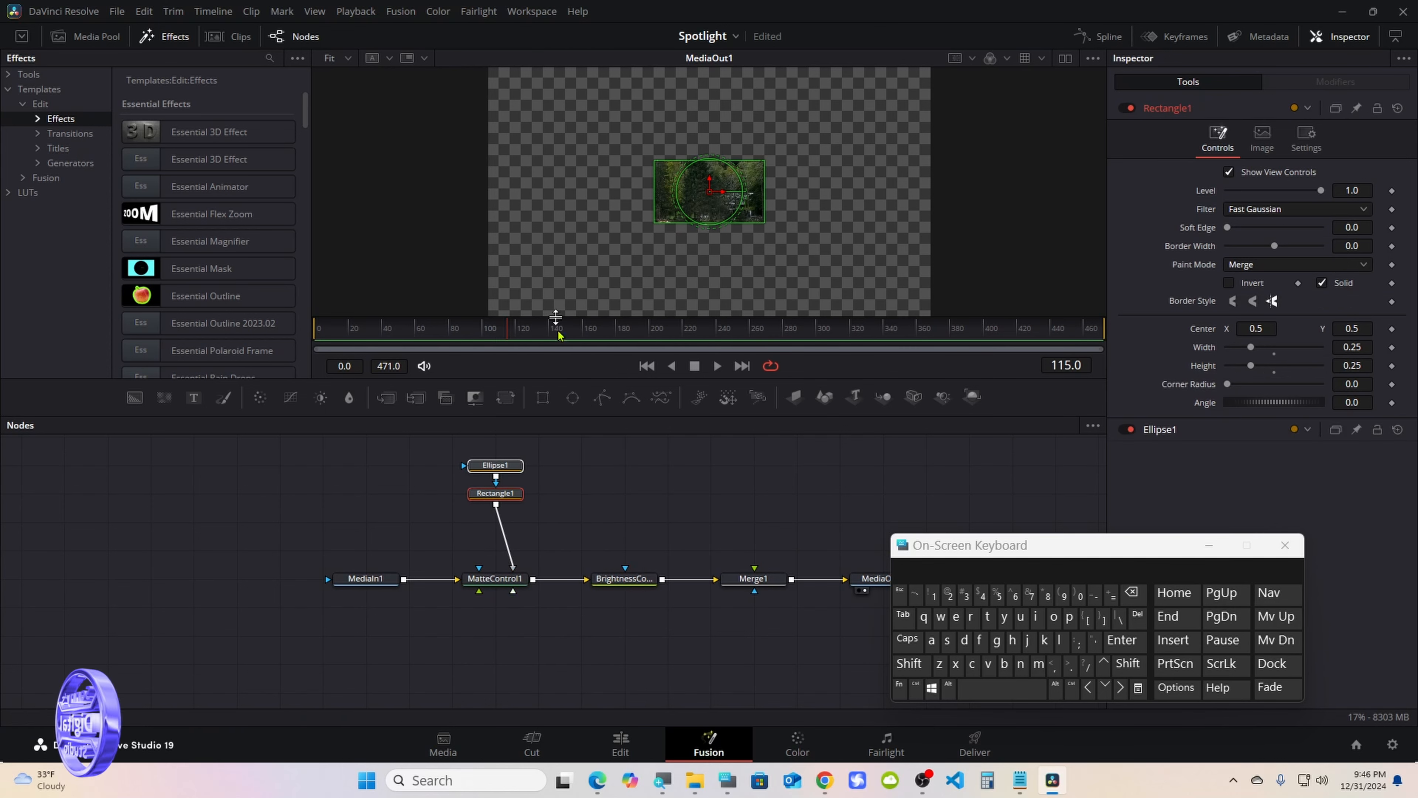
{"action": "left_click", "coordinate": [717, 505]}
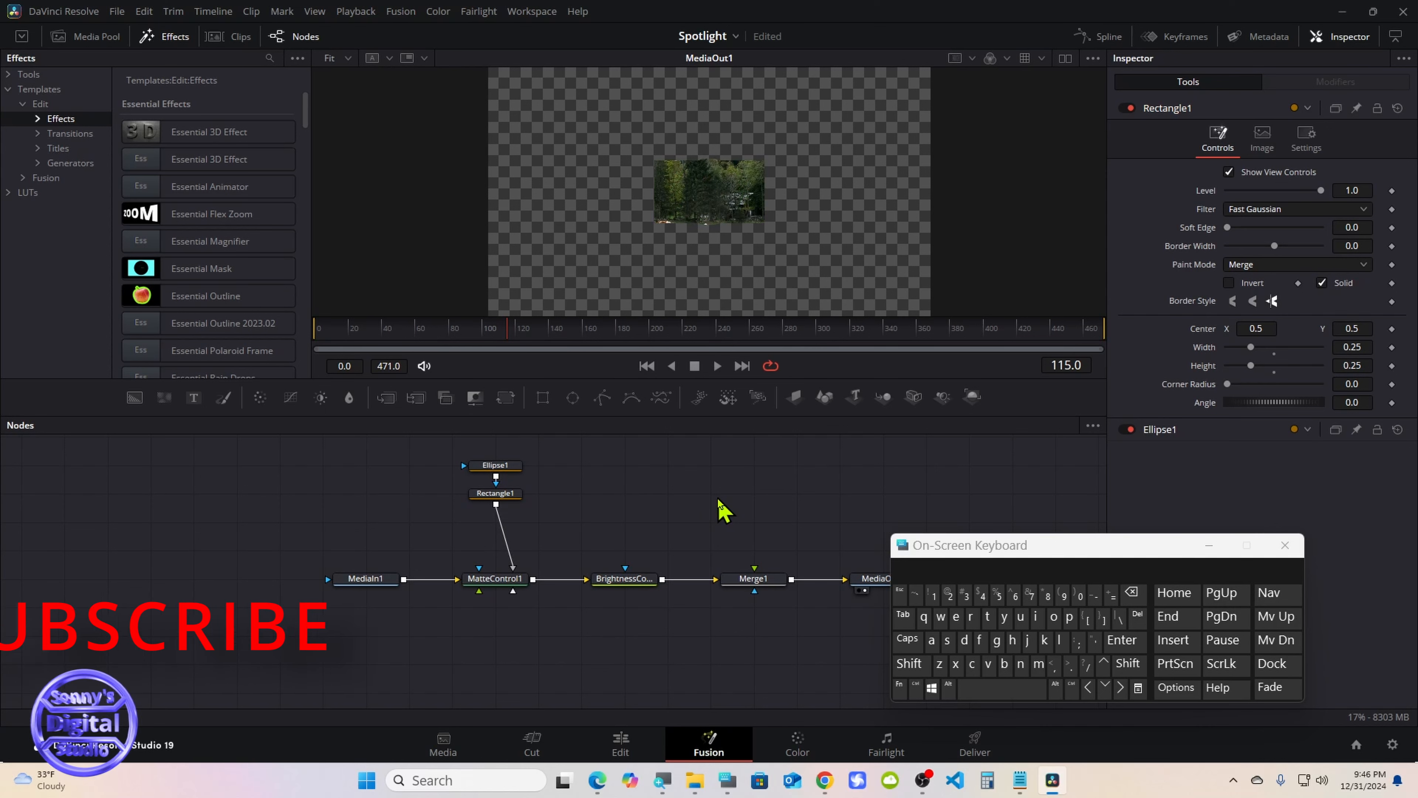
{"action": "right_click", "coordinate": [718, 501]}
{"action": "left_click", "coordinate": [744, 757]}
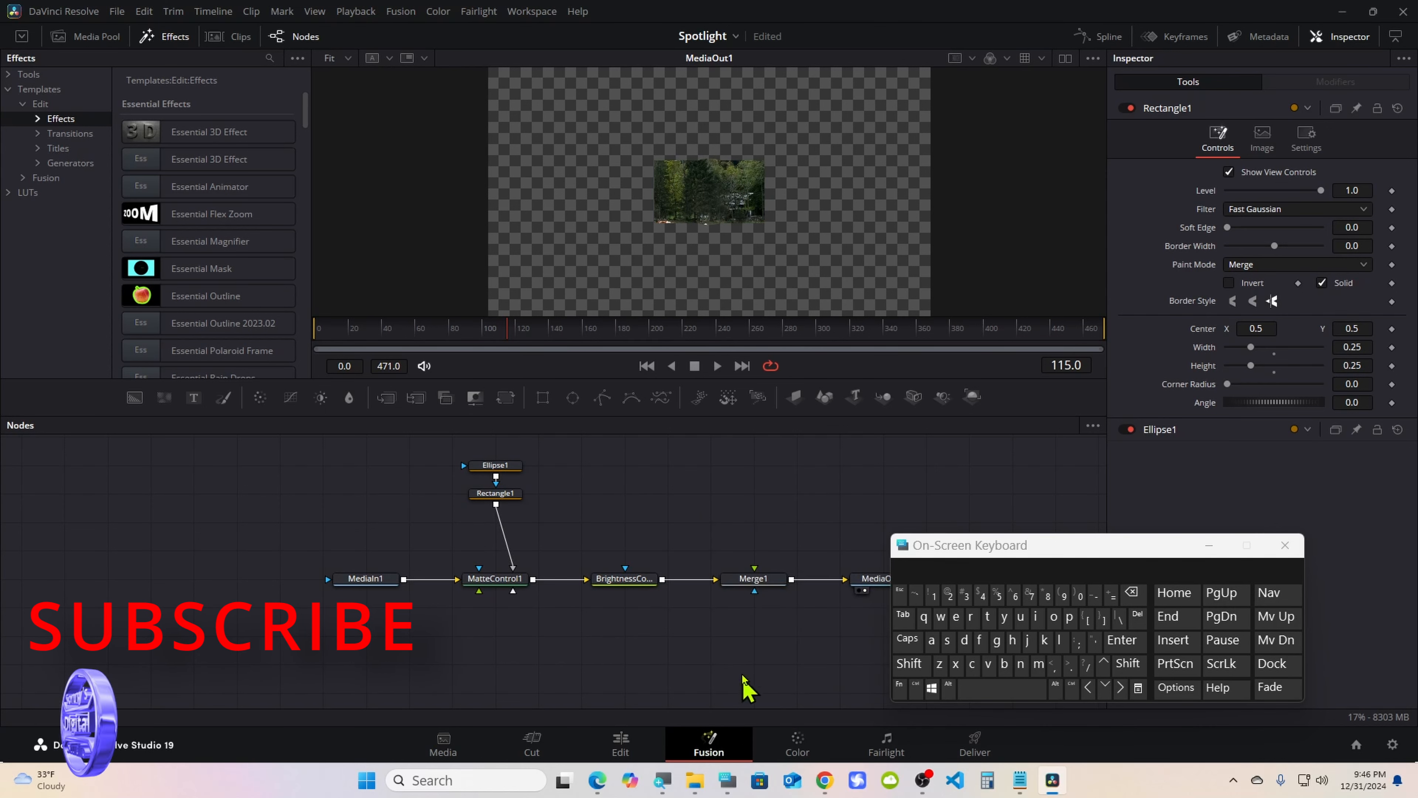
{"action": "right_click", "coordinate": [659, 489]}
{"action": "left_click", "coordinate": [706, 730]}
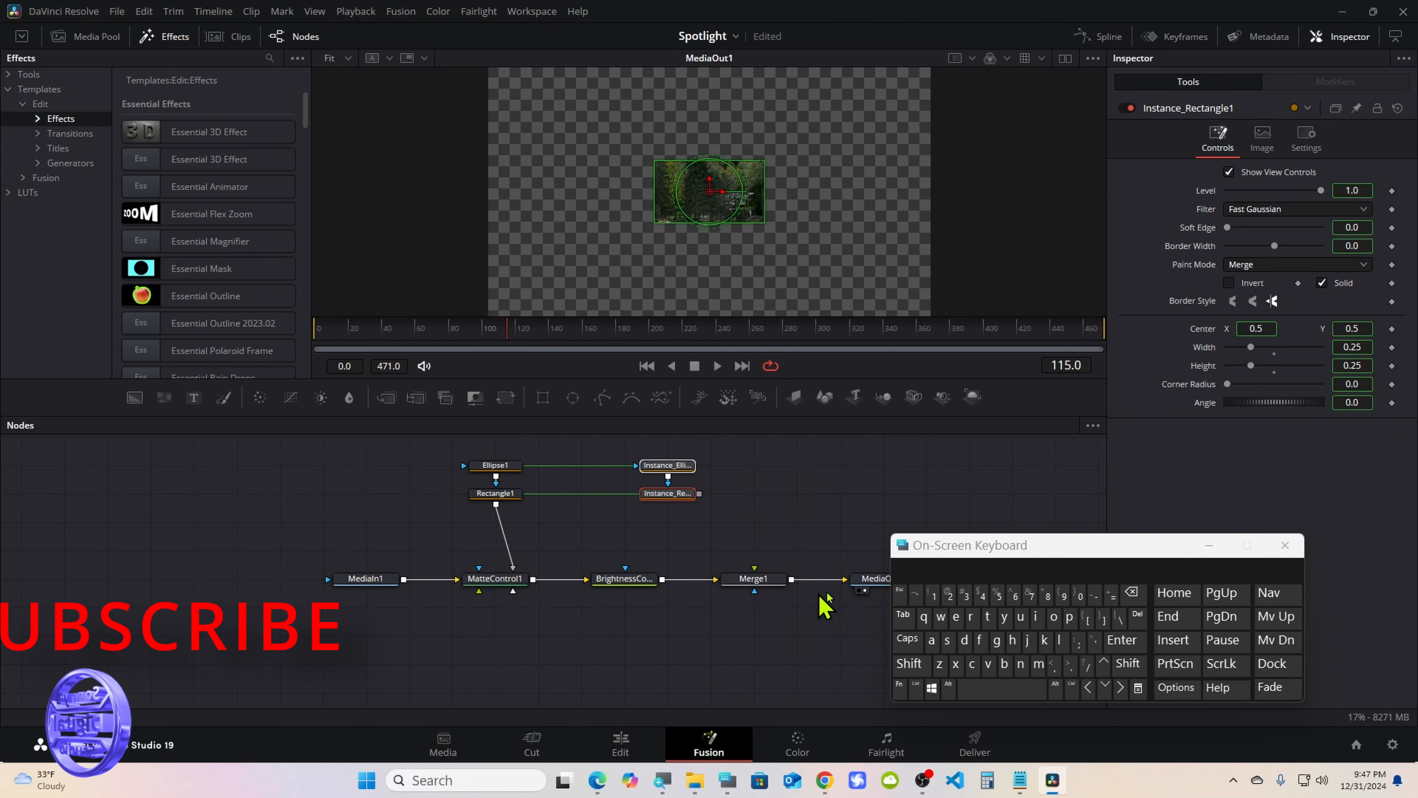
{"action": "left_click", "coordinate": [1208, 545]}
{"action": "left_click", "coordinate": [701, 519]}
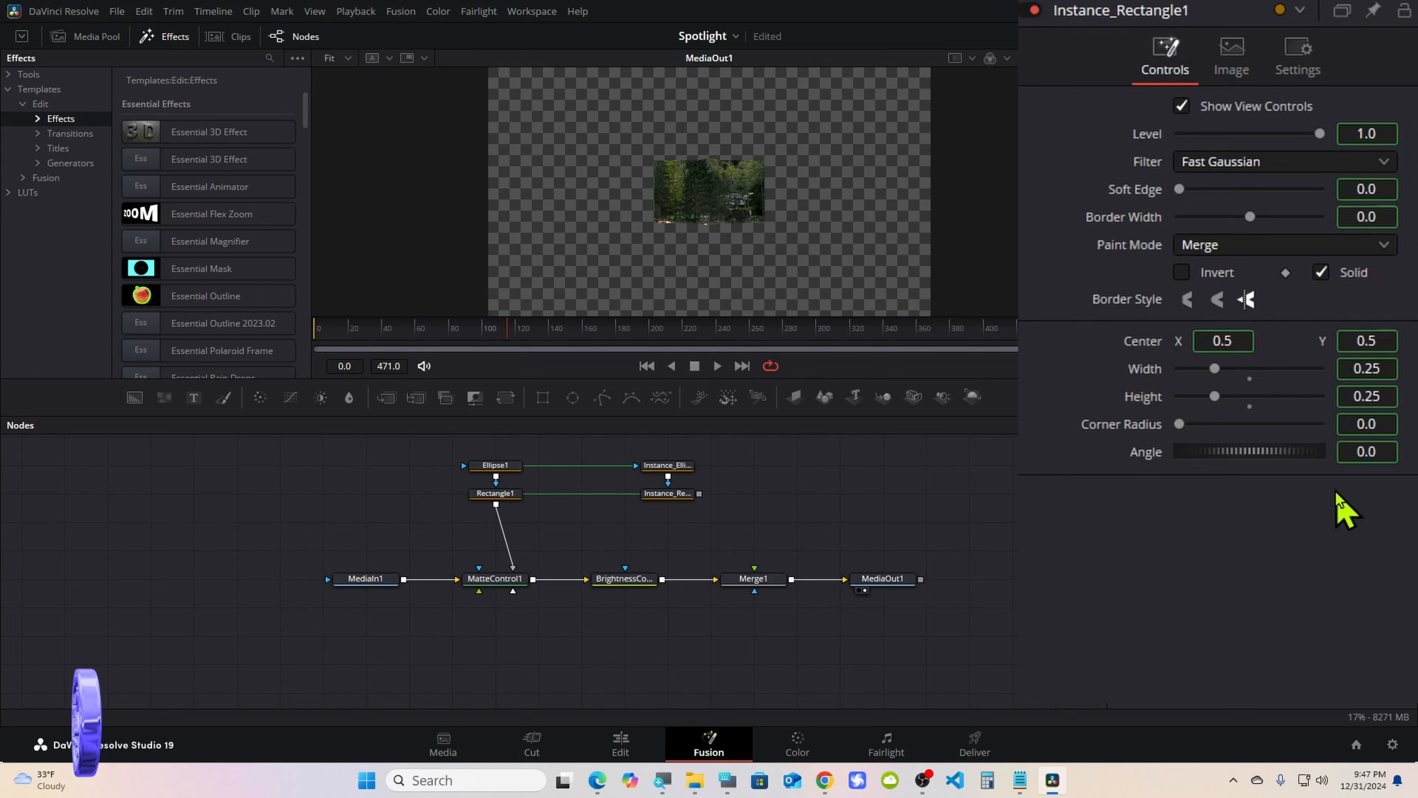
Deinstance the Solid option of the Instance_Rectangle1 node and turn it off
{"action": "right_click", "coordinate": [1344, 280]}
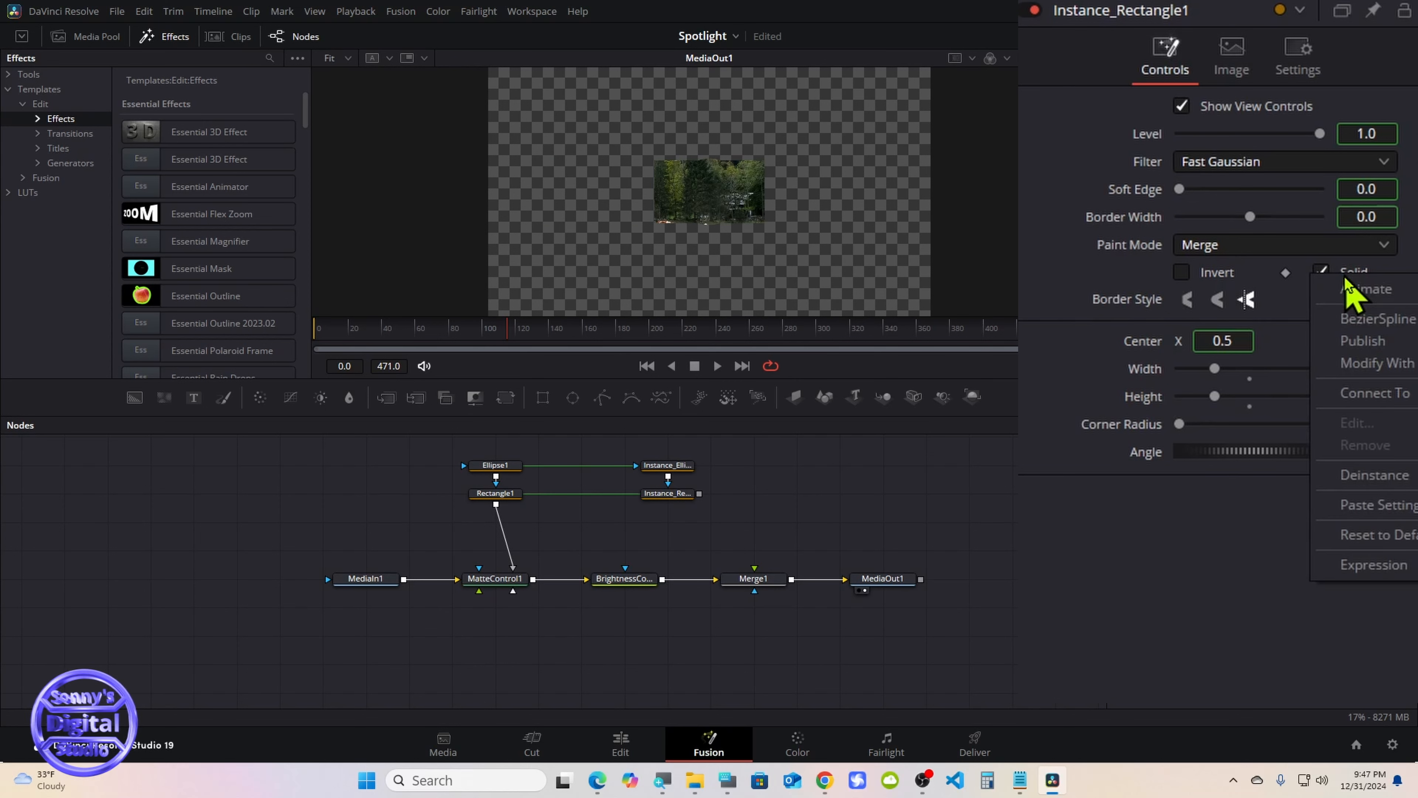
{"action": "left_click", "coordinate": [1356, 536]}
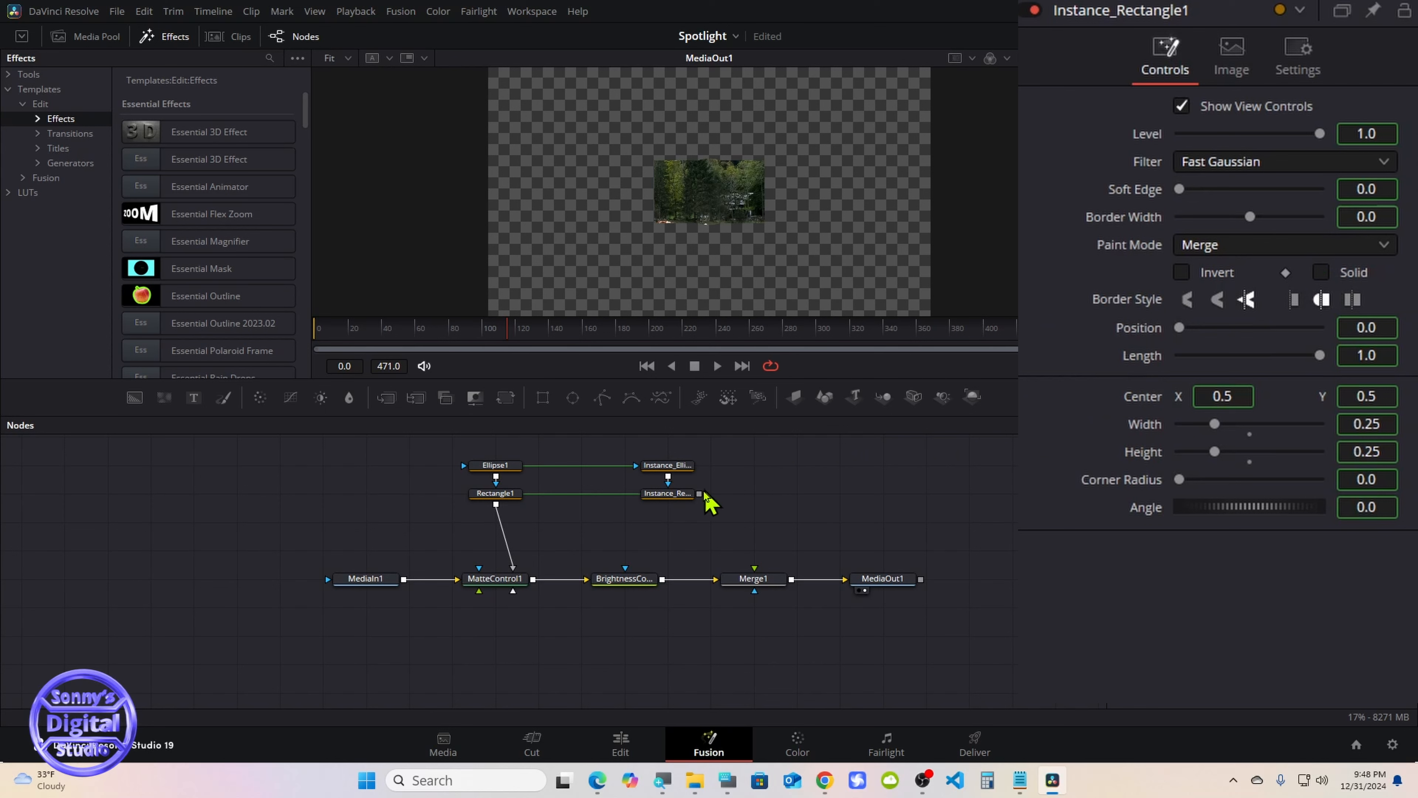
{"action": "left_click", "coordinate": [686, 494]}
Deinstance the Solid option of the Instance_Ellipse1 node and turn it off
{"action": "left_click", "coordinate": [675, 469]}
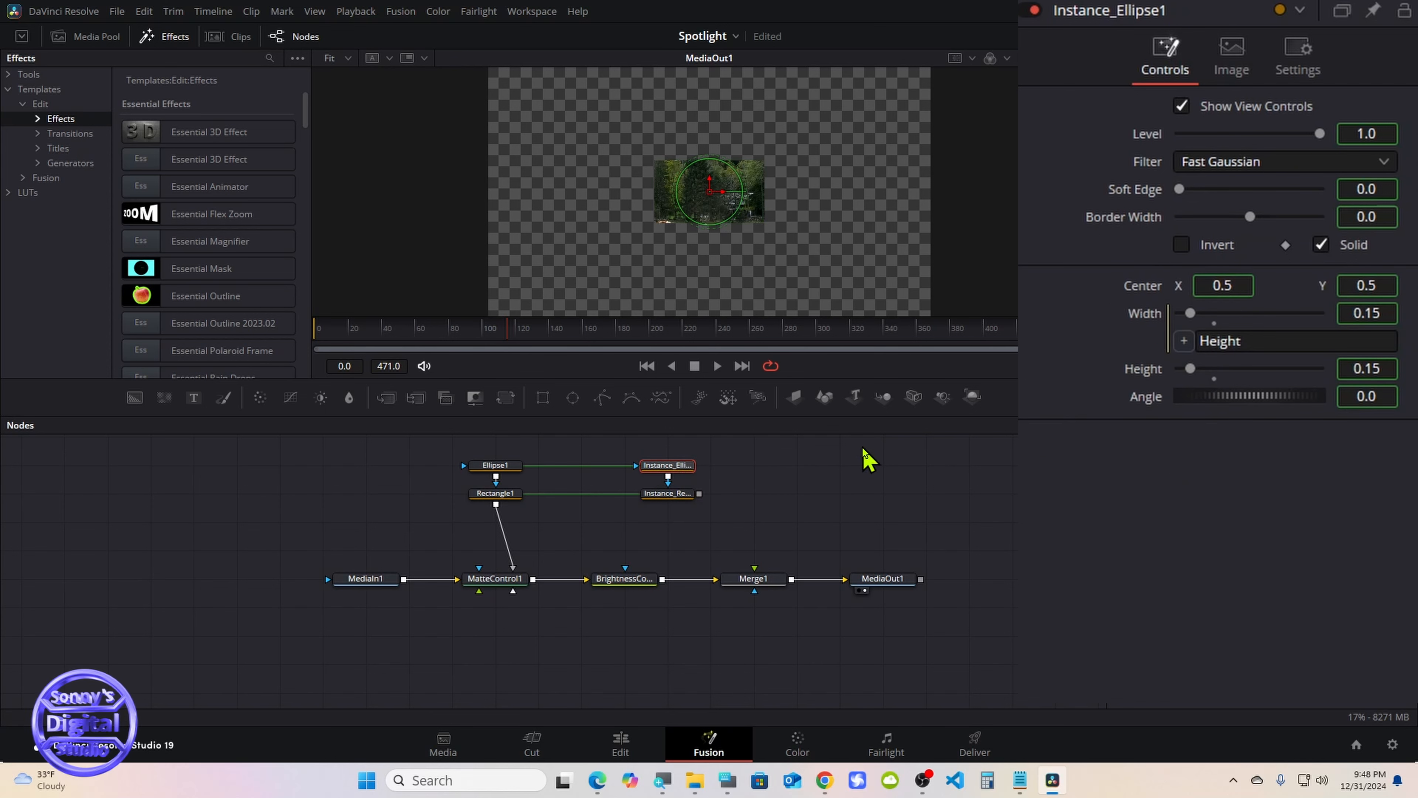
{"action": "right_click", "coordinate": [1371, 254]}
{"action": "left_click", "coordinate": [1357, 447]}
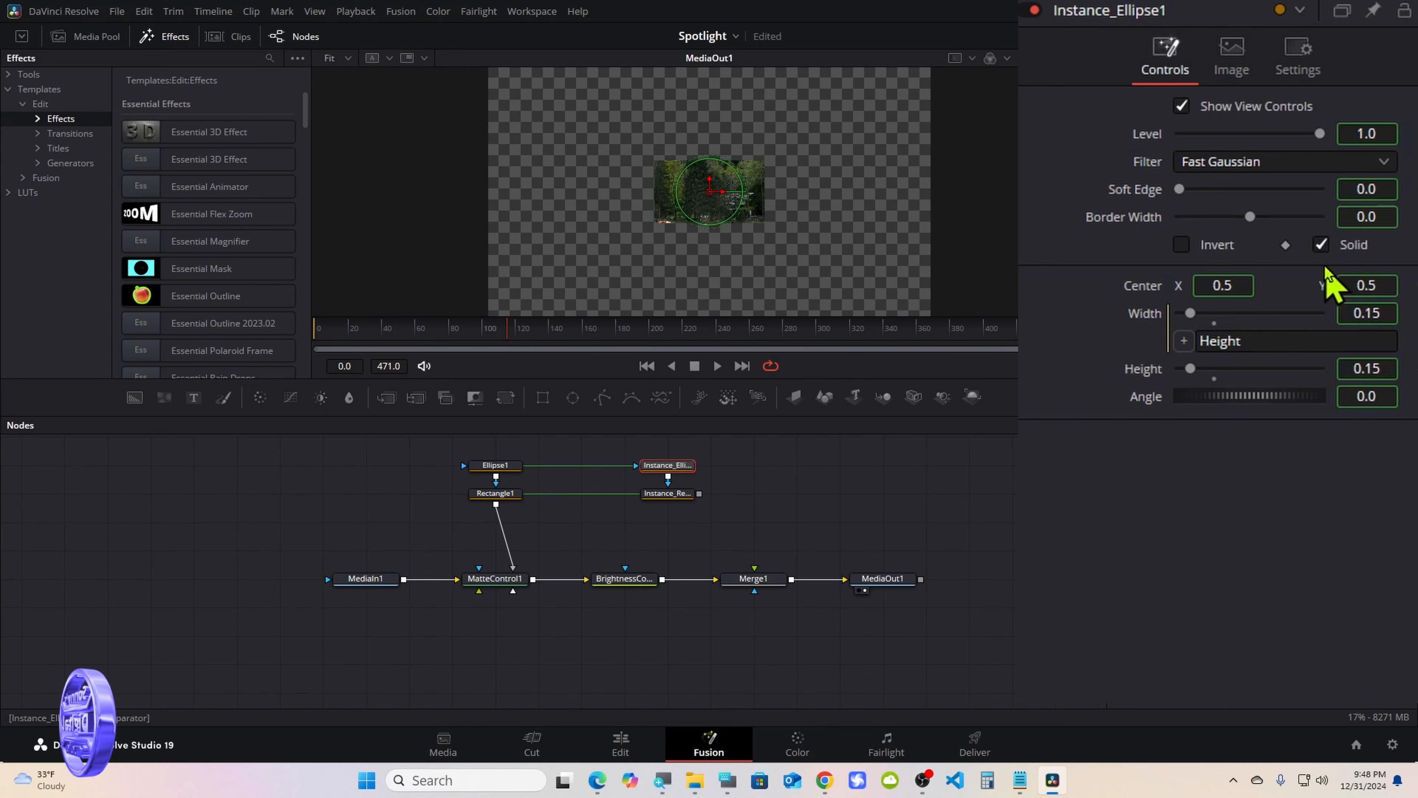
{"action": "left_click", "coordinate": [1321, 246]}
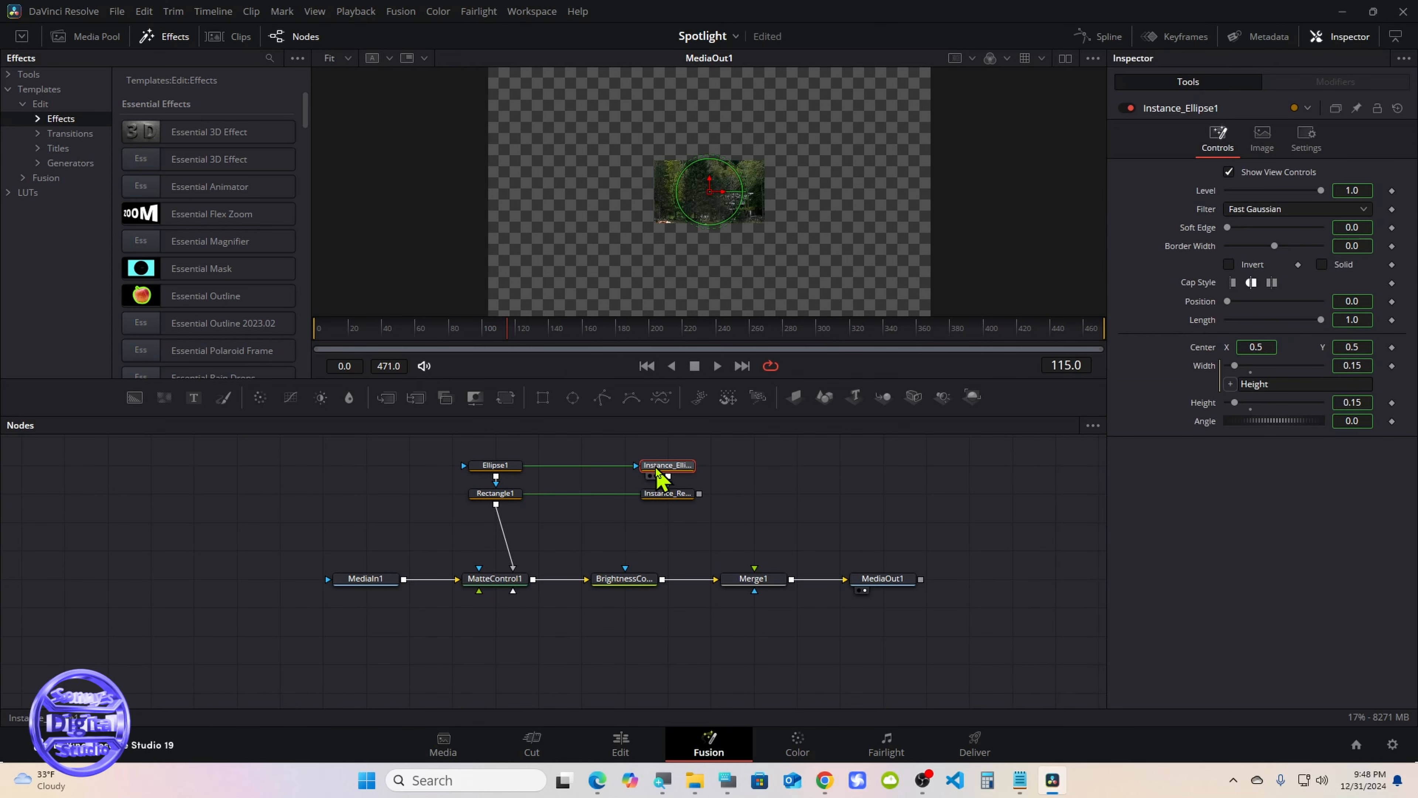
Move BrightnessContrast1 and Merge1 closer to MatteControl1, and insert a Background node between Instance_Rectangle1 and Merge1's foreground input
{"action": "left_click_drag", "start_coordinate": [636, 579], "coordinate": [593, 581]}
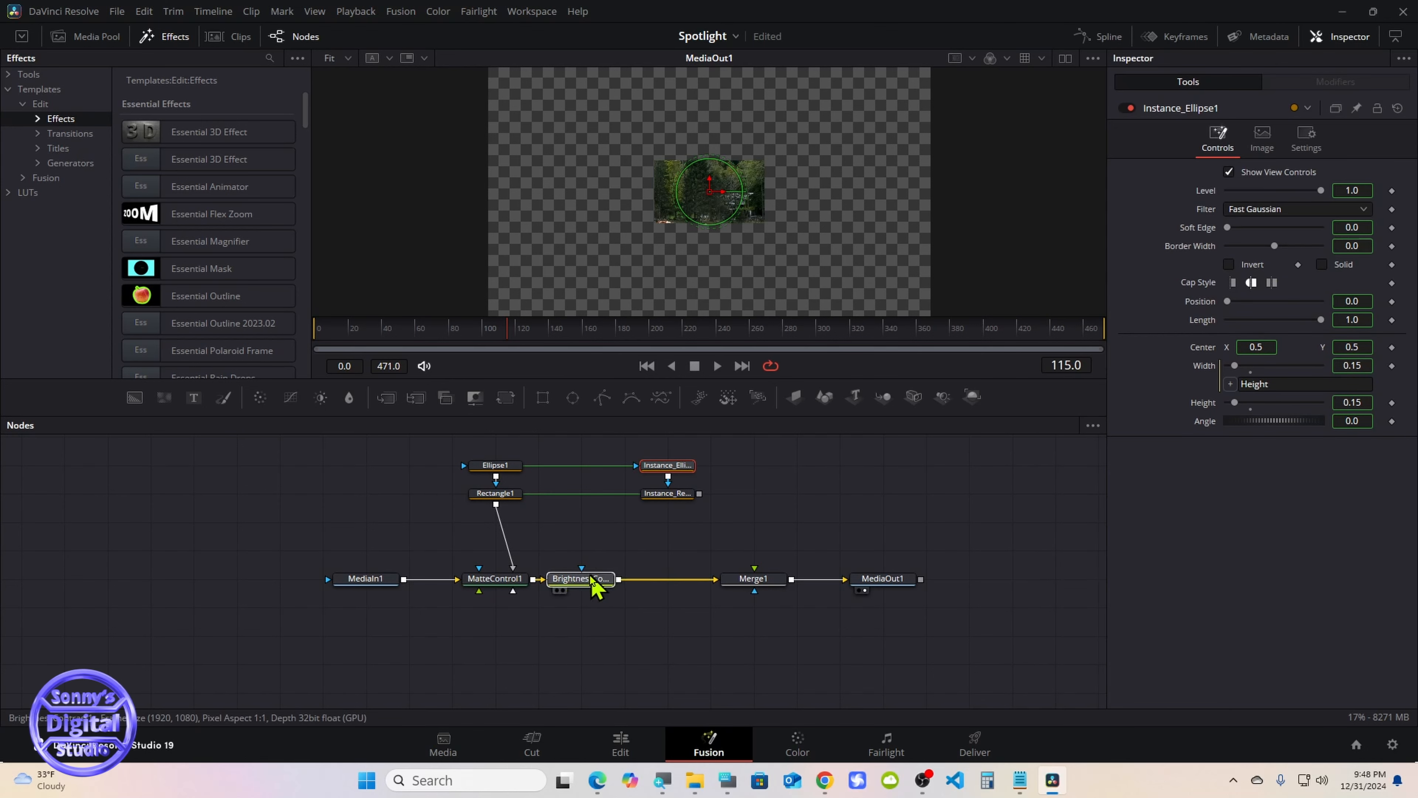
{"action": "left_click_drag", "start_coordinate": [746, 581], "coordinate": [659, 582]}
{"action": "left_click", "coordinate": [668, 494]}
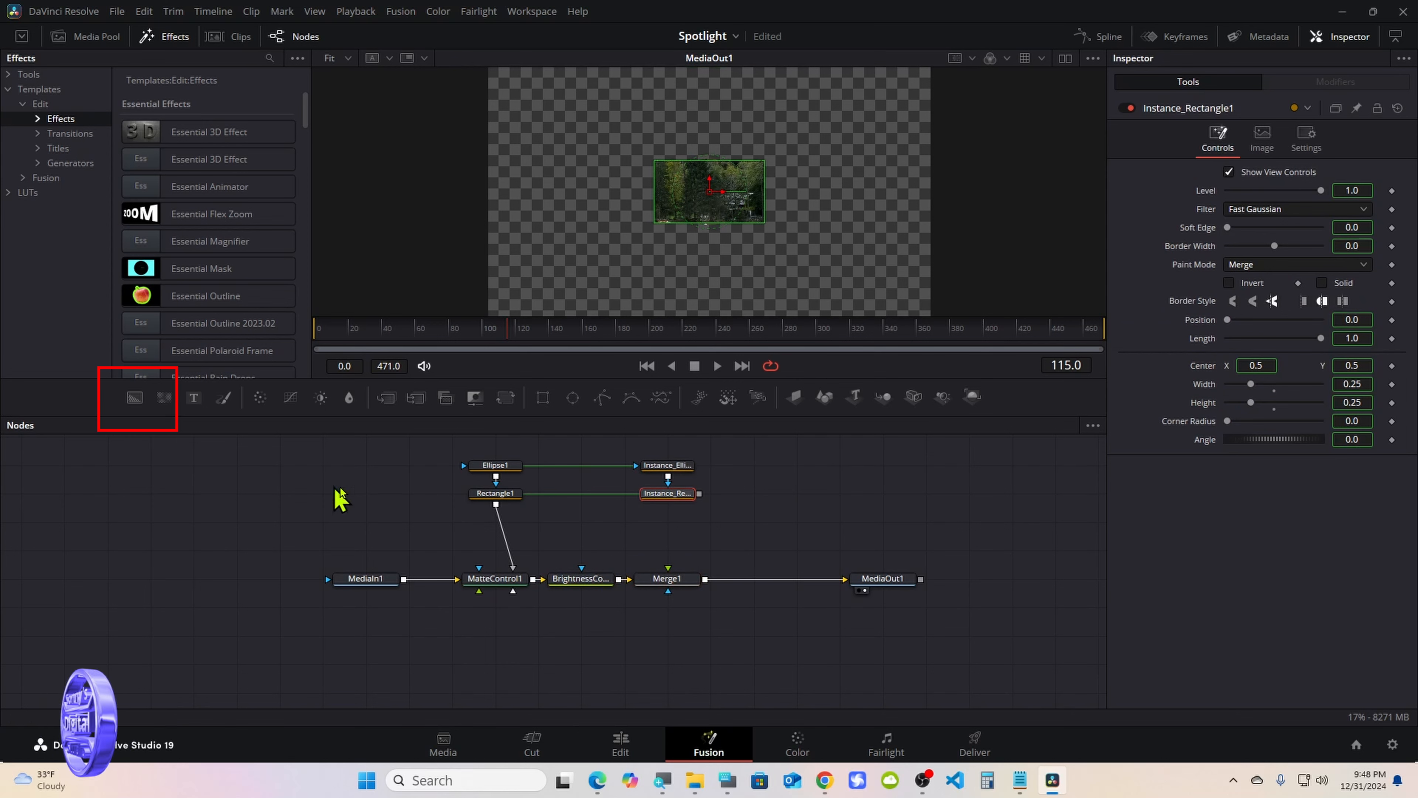
{"action": "left_click_drag", "start_coordinate": [140, 406], "coordinate": [675, 579]}
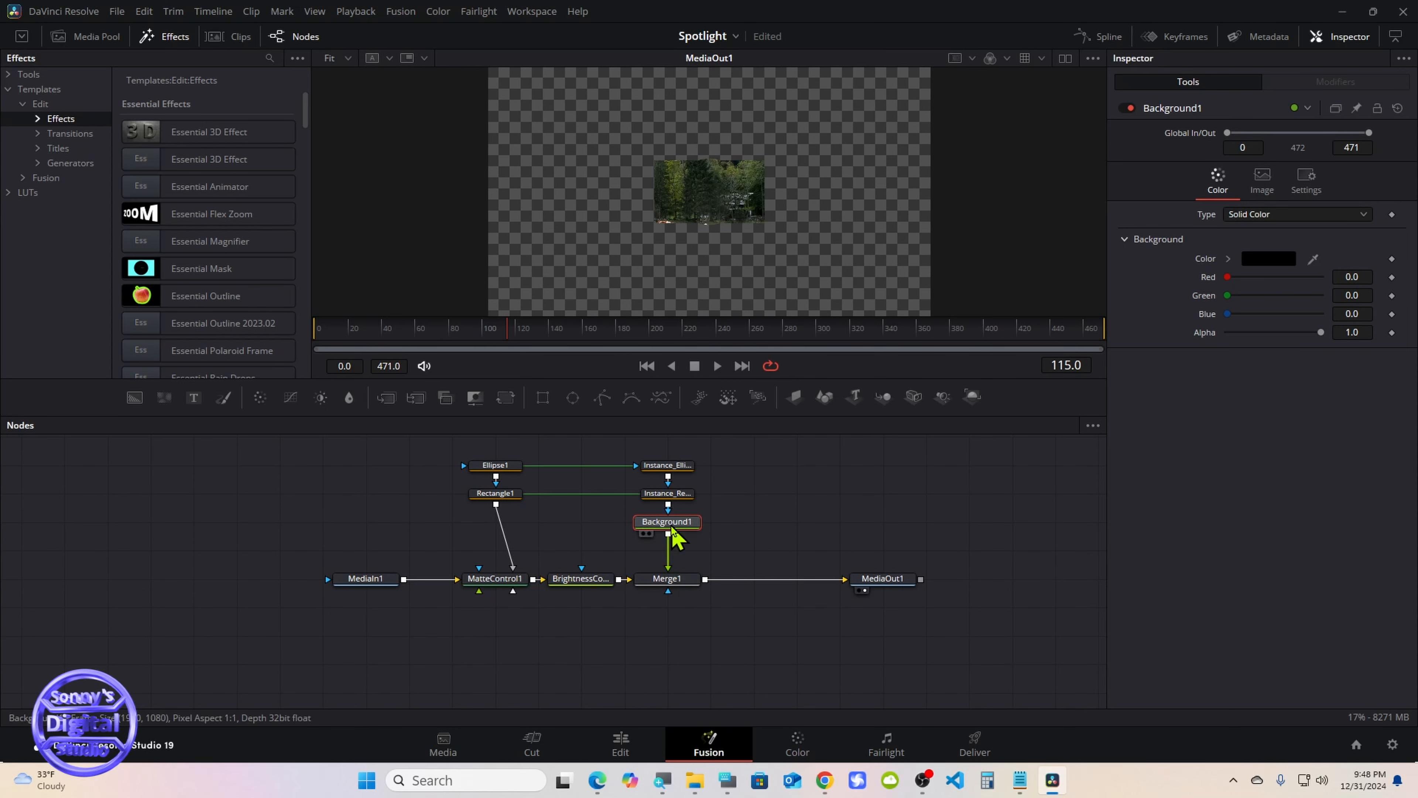
Set the Background1 color to near-white with Red 1.0, Green 0.976 and Blue 0.976
{"action": "left_click", "coordinate": [1228, 258]}
{"action": "left_click", "coordinate": [1228, 272]}
{"action": "left_click", "coordinate": [1229, 262]}
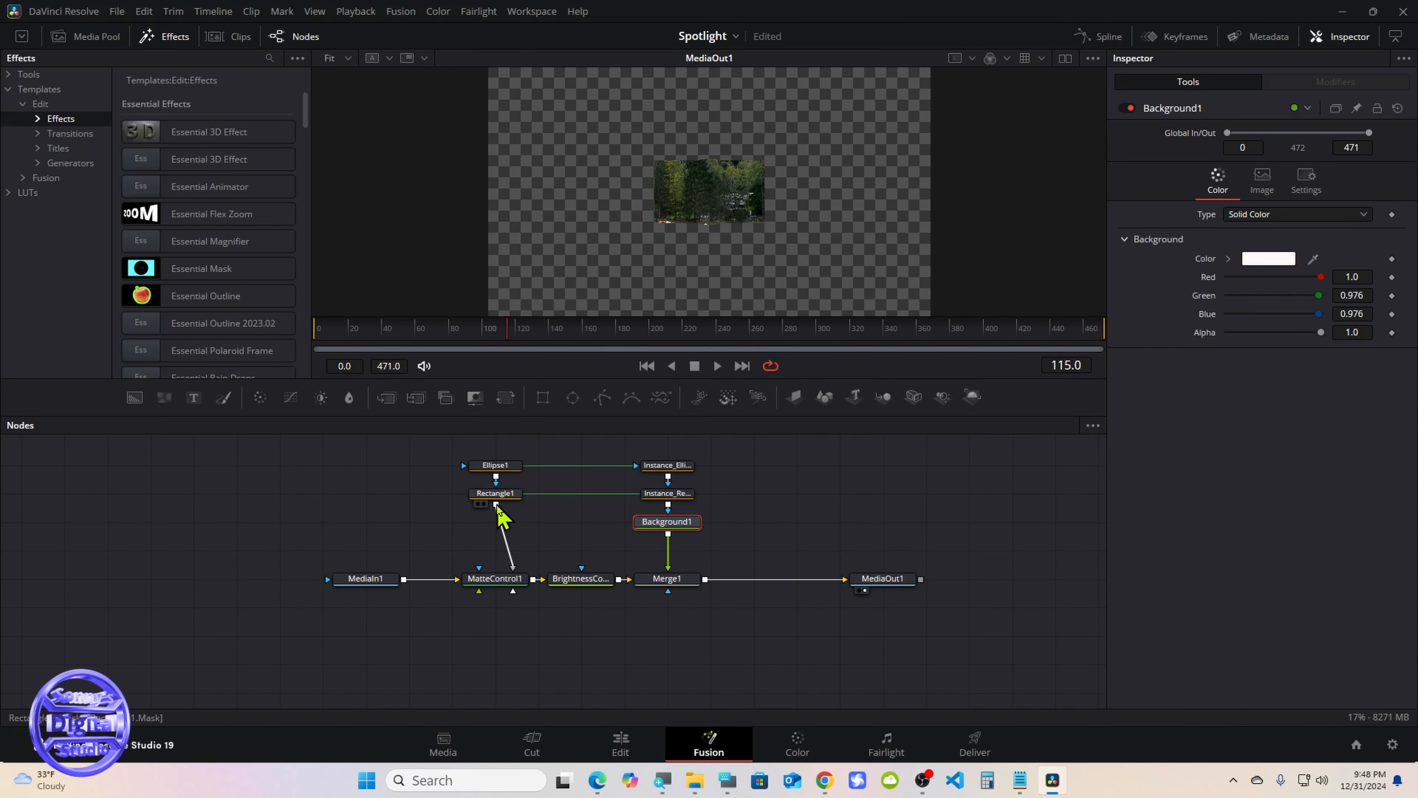
Connect Rectangle1's output to the mask input of BrightnessContrast1 and set that node's gain to 2
{"action": "left_click_drag", "start_coordinate": [496, 504], "coordinate": [586, 576]}
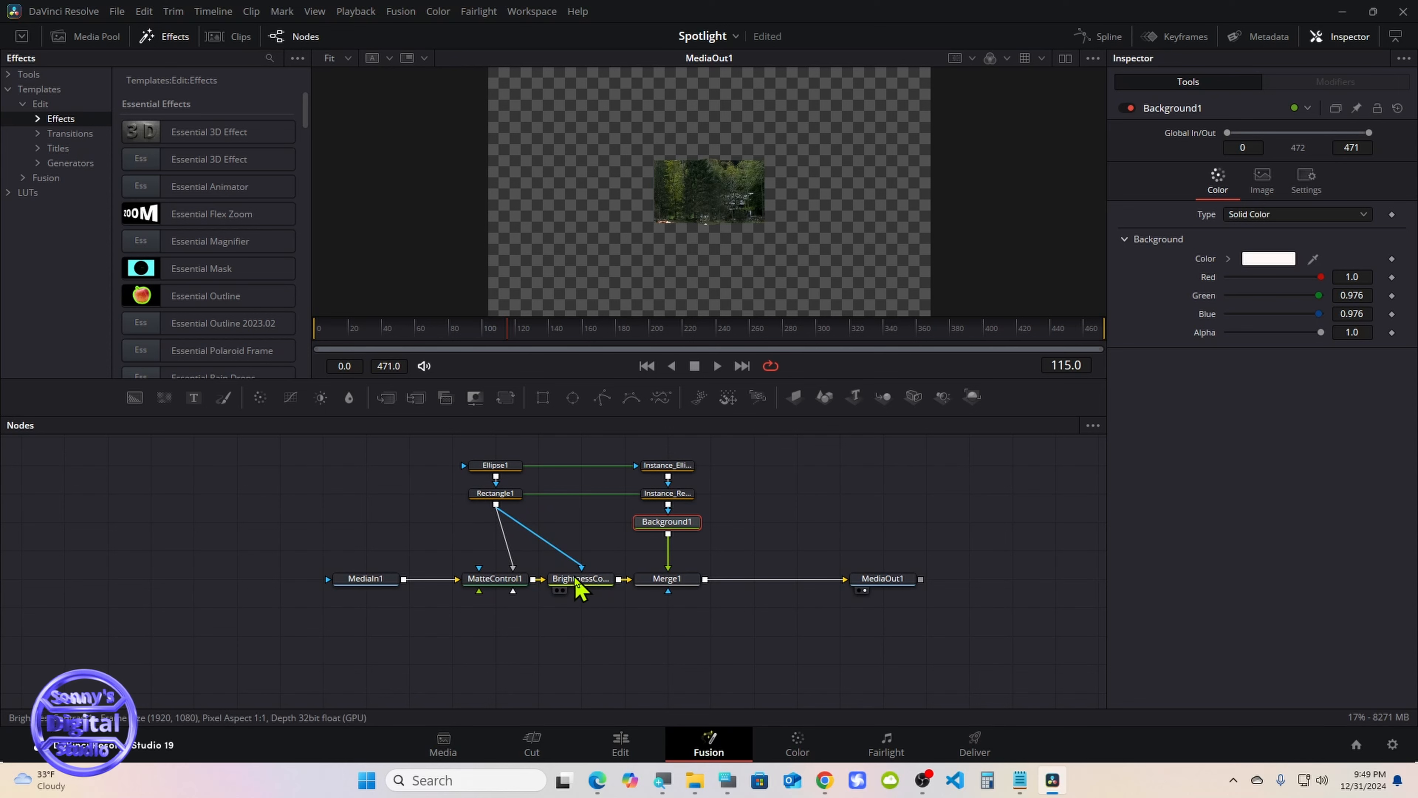
{"action": "left_click", "coordinate": [581, 579]}
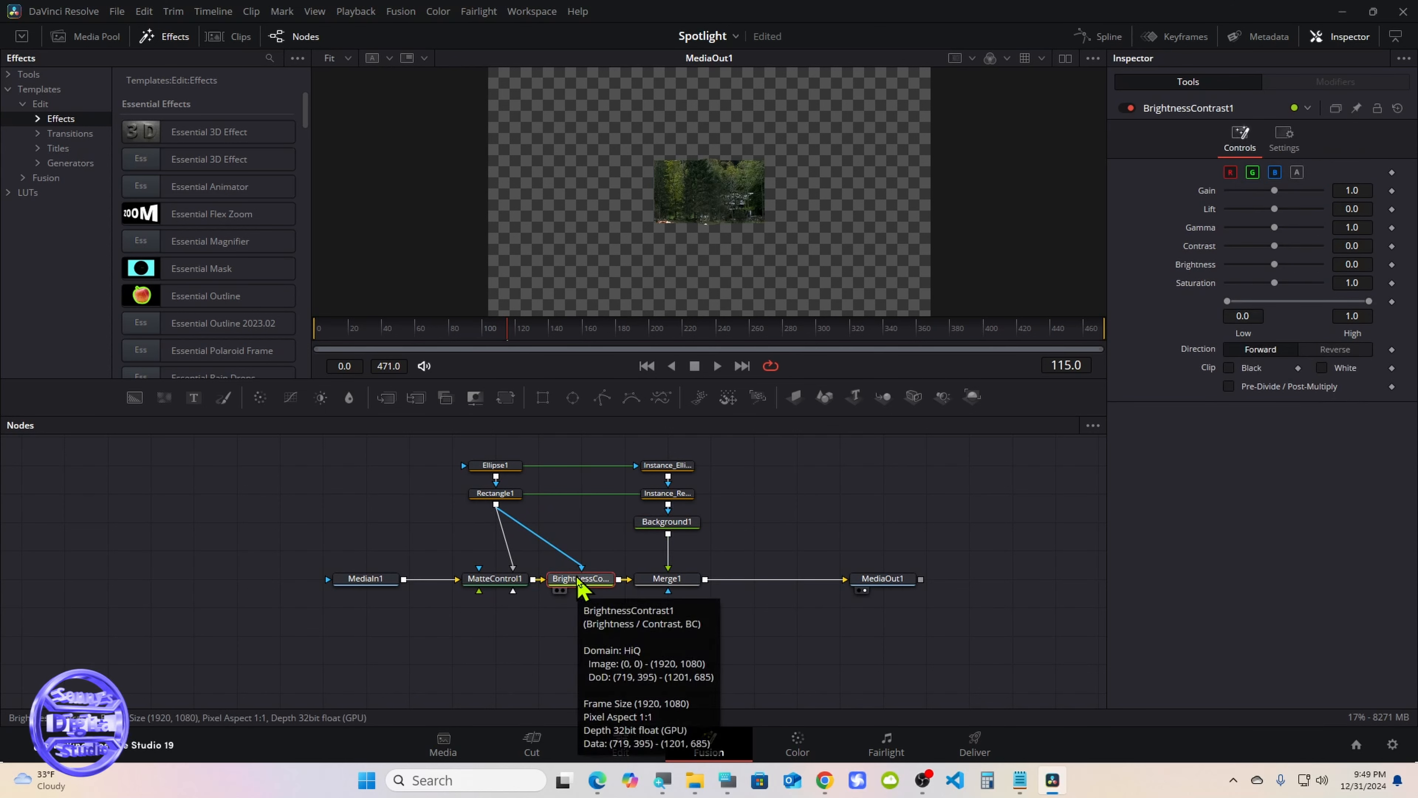
{"action": "left_click", "coordinate": [722, 776]}
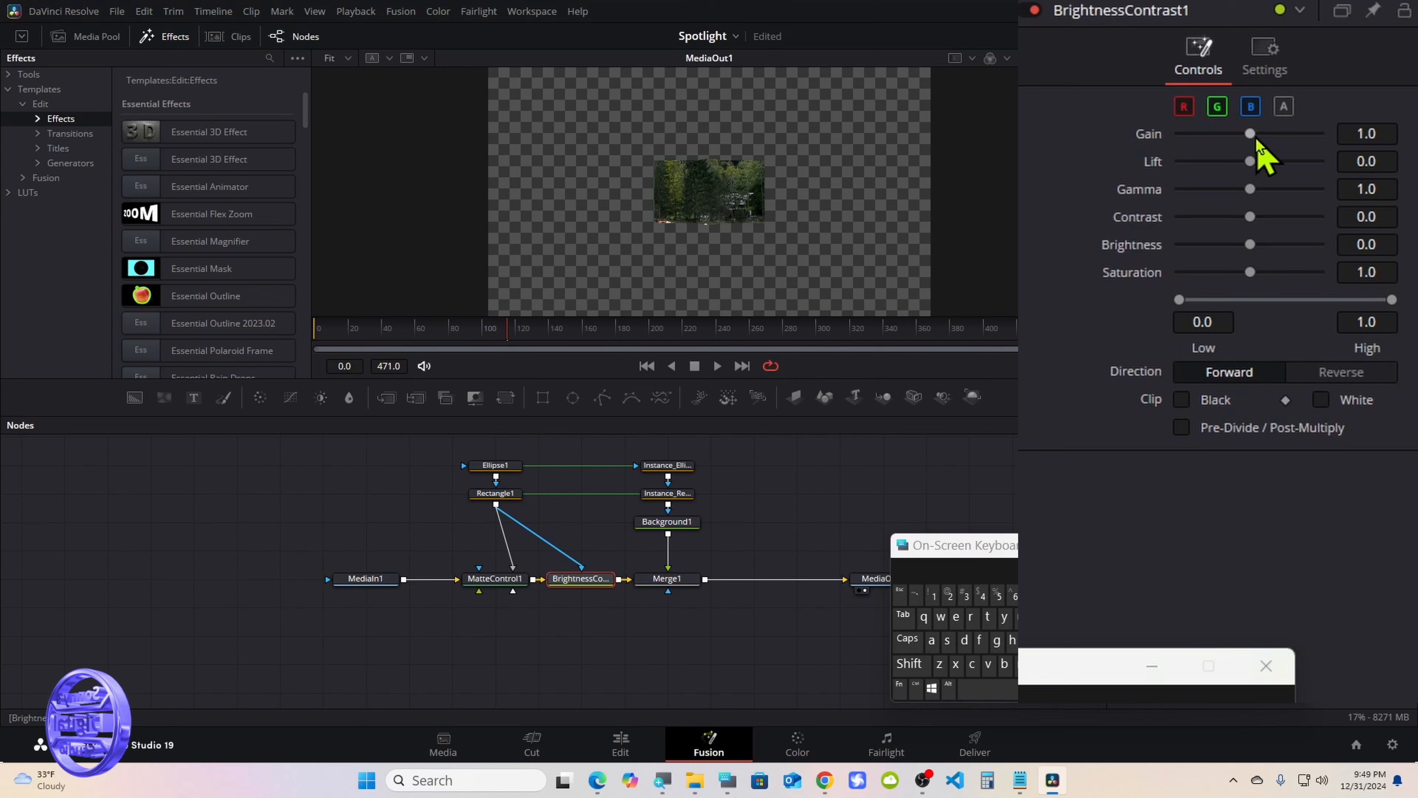
{"action": "left_click", "coordinate": [1375, 134]}
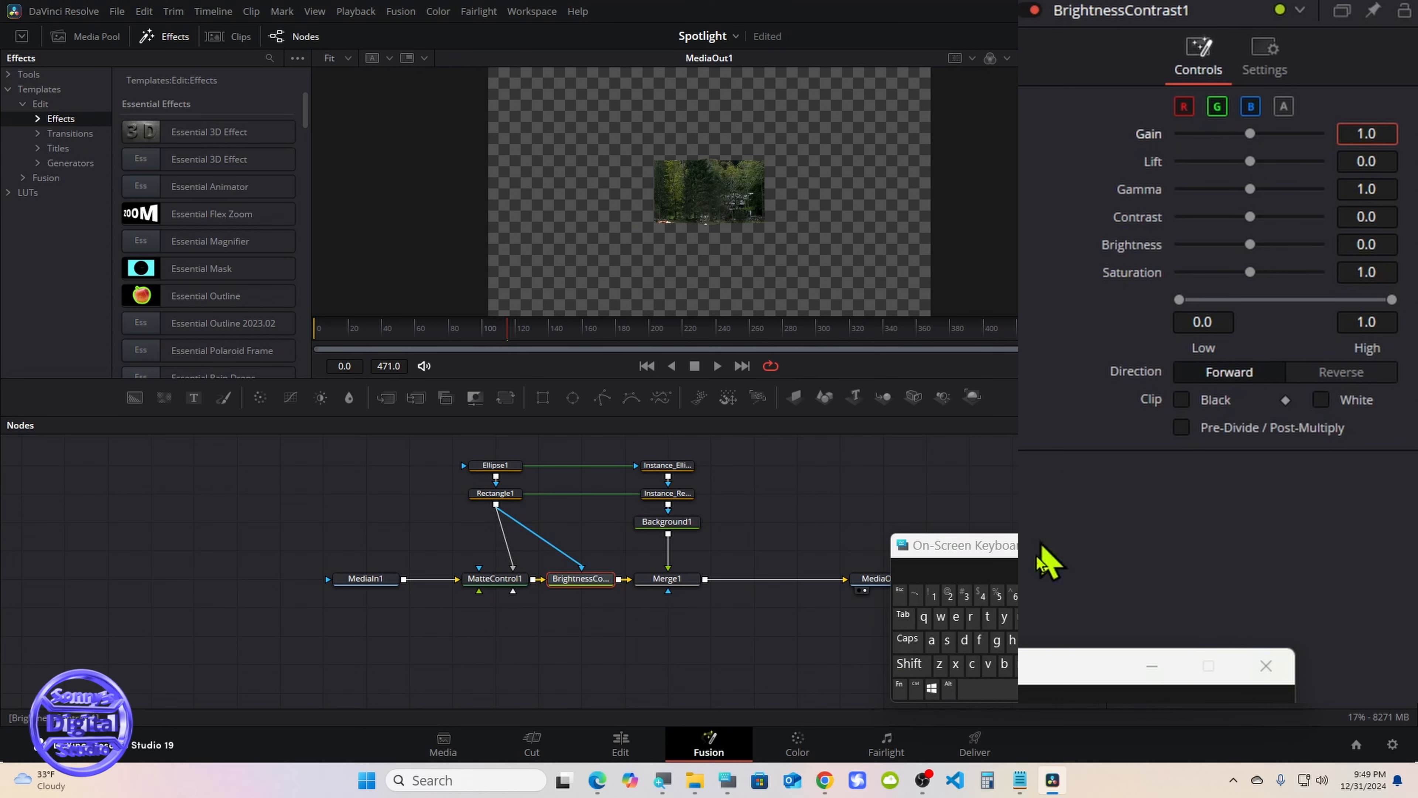
{"action": "key", "text": "BackSpace"}
{"action": "left_click", "coordinate": [950, 598]}
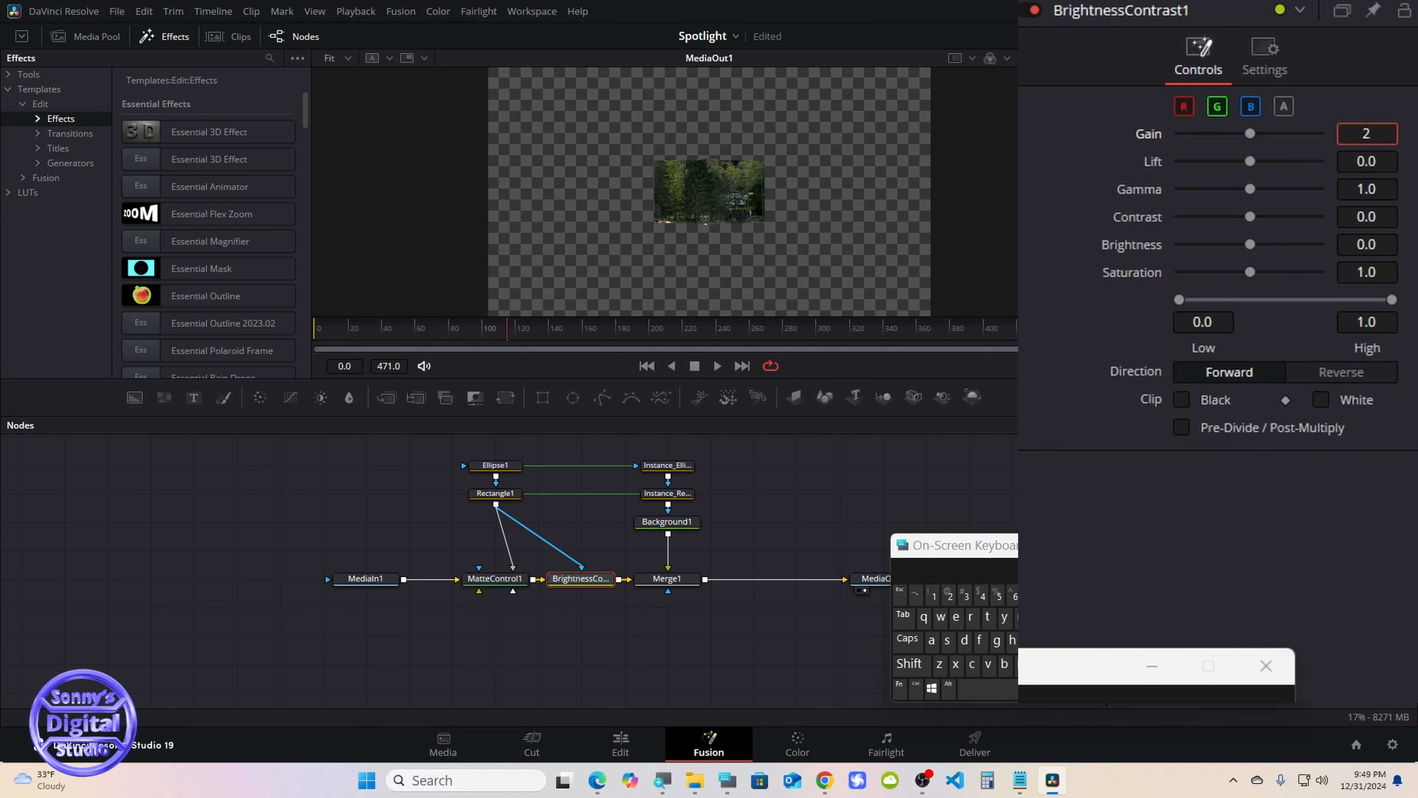
{"action": "key", "text": "Tab"}
{"action": "left_click_drag", "start_coordinate": [1006, 550], "coordinate": [1051, 538]}
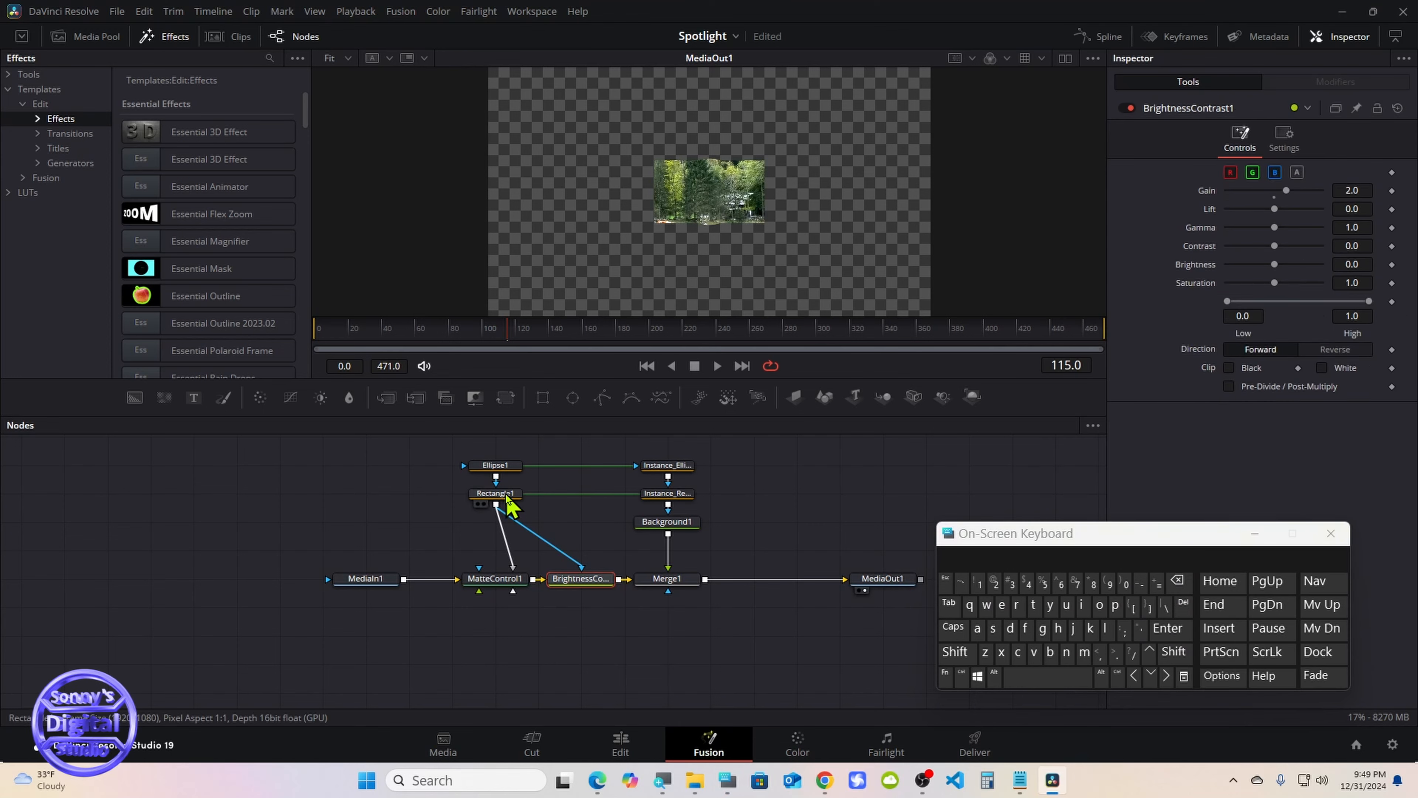
Turn off the Solid option of the Rectangle1 mask and select the Ellipse1 node
{"action": "left_click", "coordinate": [506, 495]}
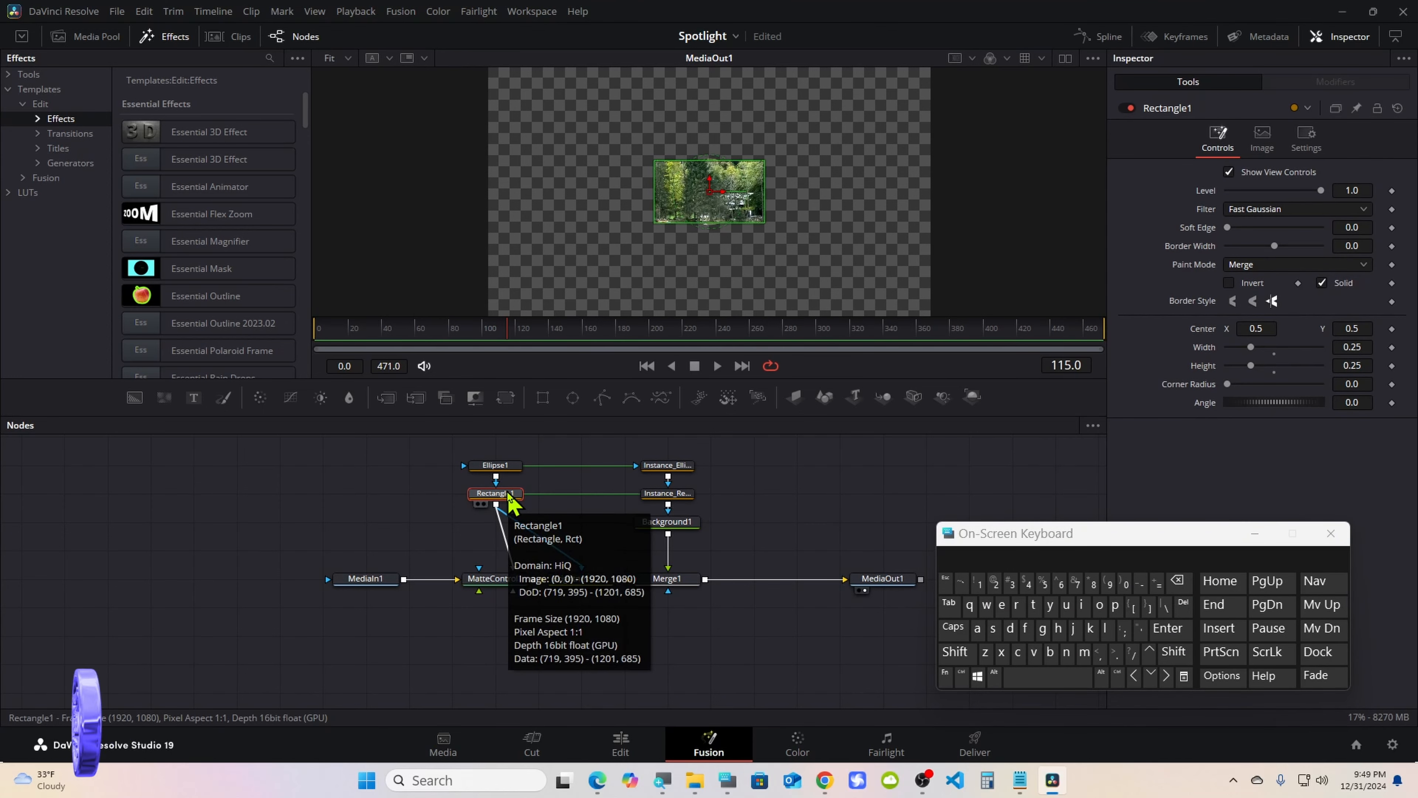
{"action": "left_click", "coordinate": [1321, 284]}
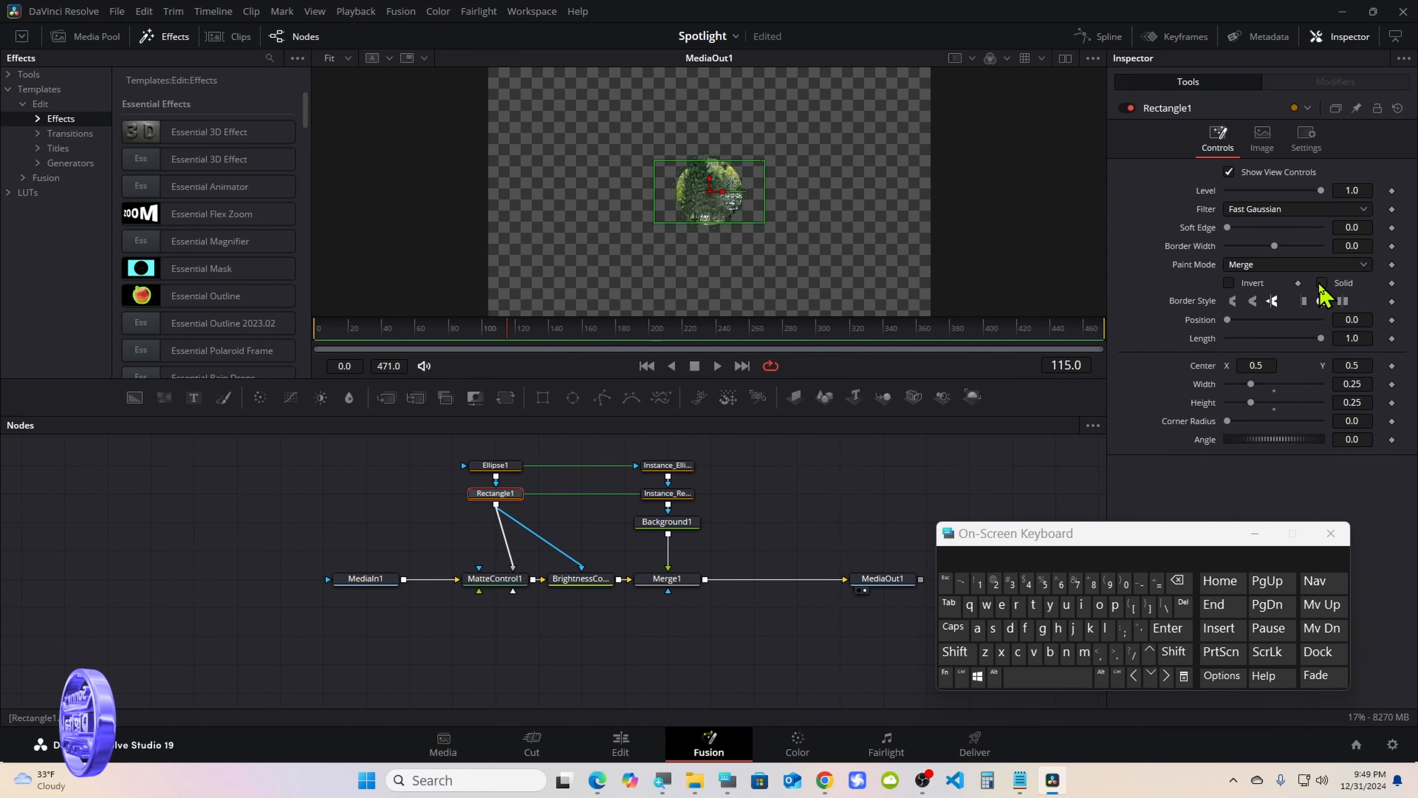
{"action": "left_click", "coordinate": [496, 466]}
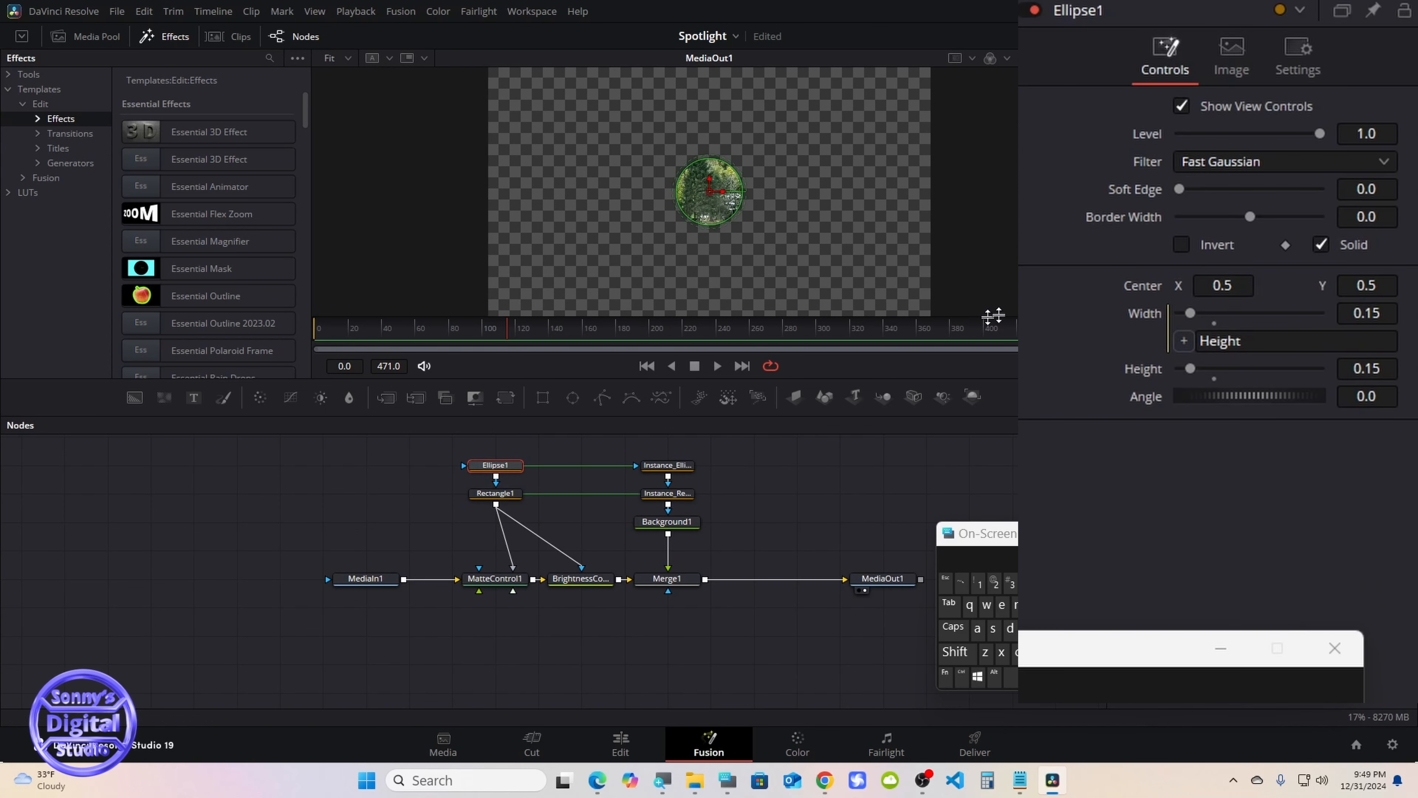
Try a border width of 0.01 on the Ellipse1 mask and reset it to 0
{"action": "left_click_drag", "start_coordinate": [1252, 218], "coordinate": [1256, 218]}
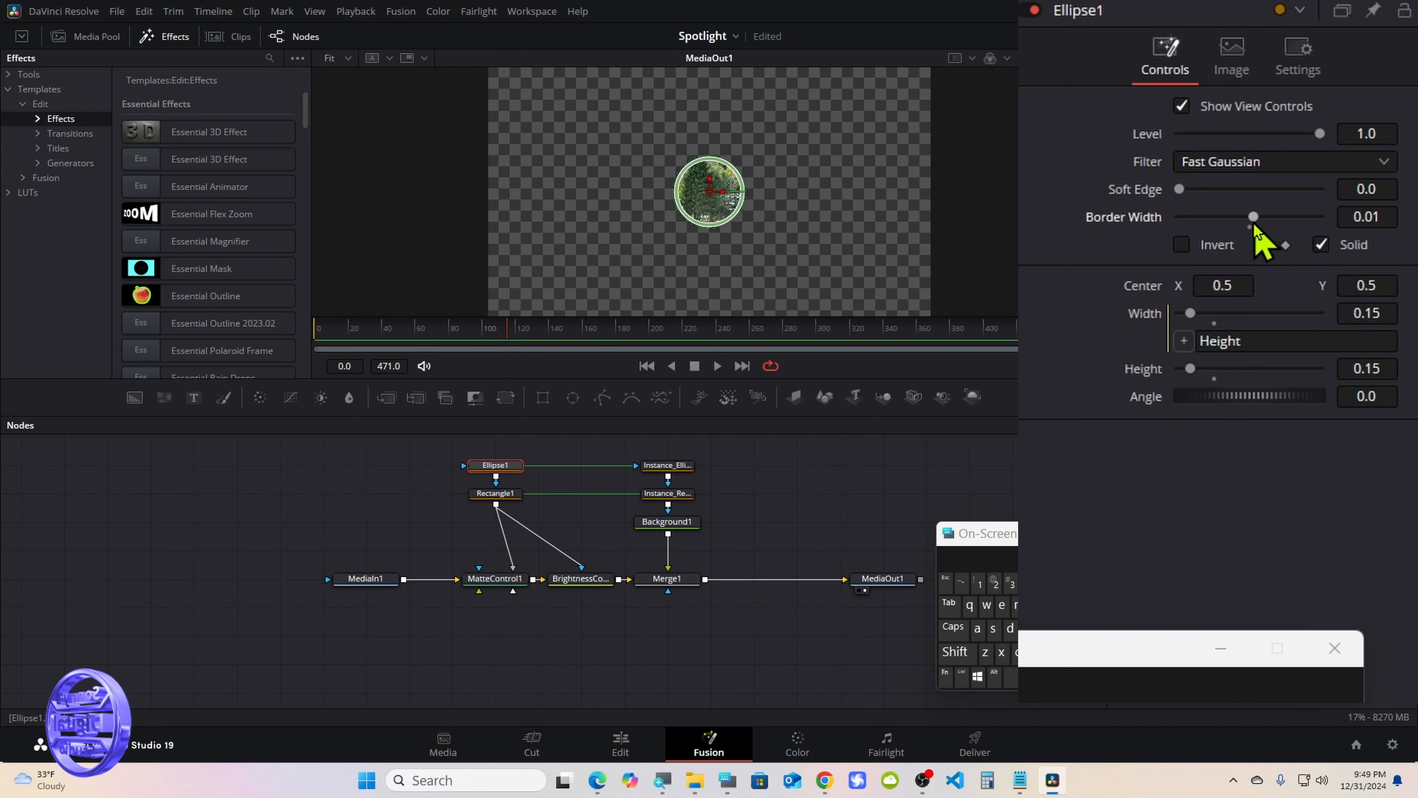
{"action": "left_click", "coordinate": [1249, 229]}
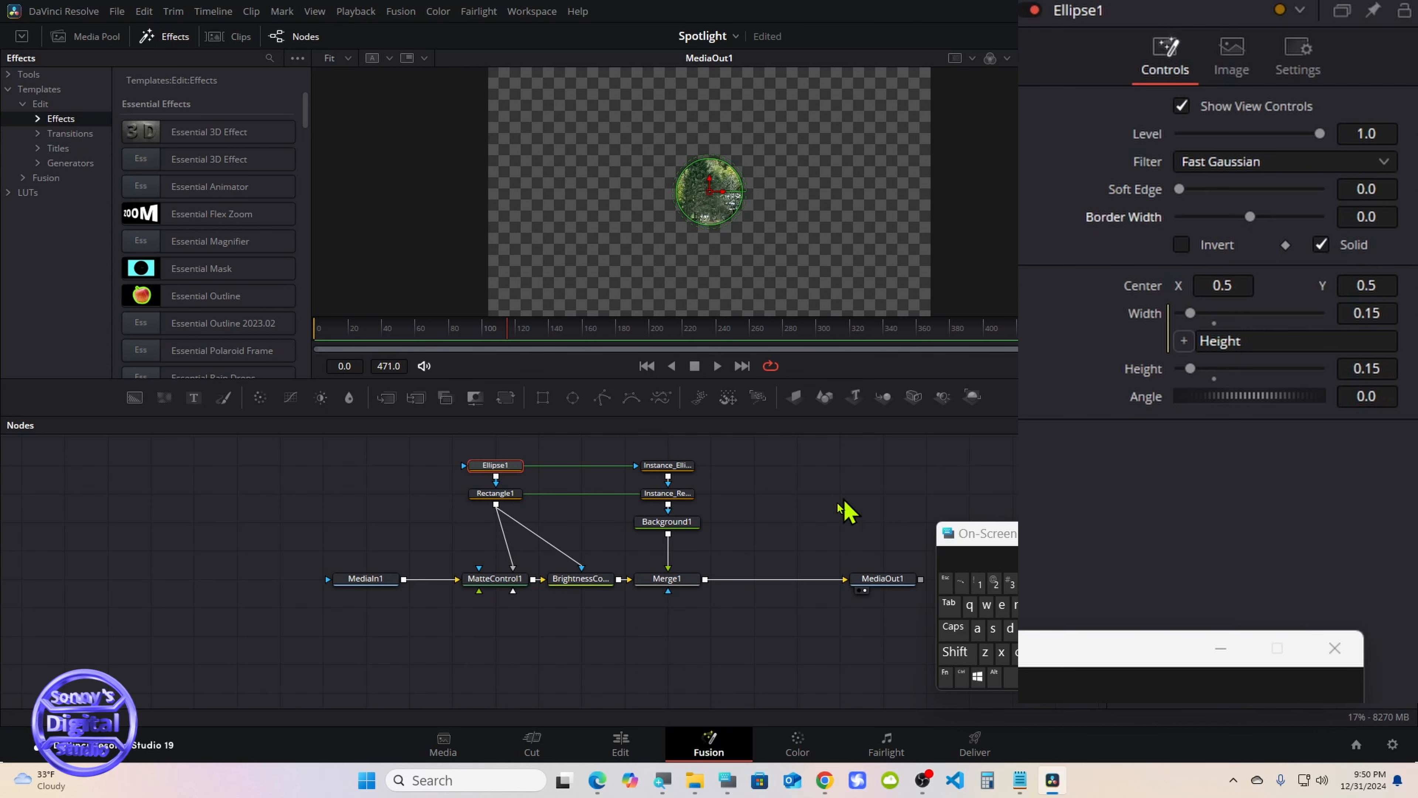
Add a Drop Shadow node directly after Merge1
{"action": "left_click", "coordinate": [669, 579]}
{"action": "left_click_drag", "start_coordinate": [977, 545], "coordinate": [1074, 531]}
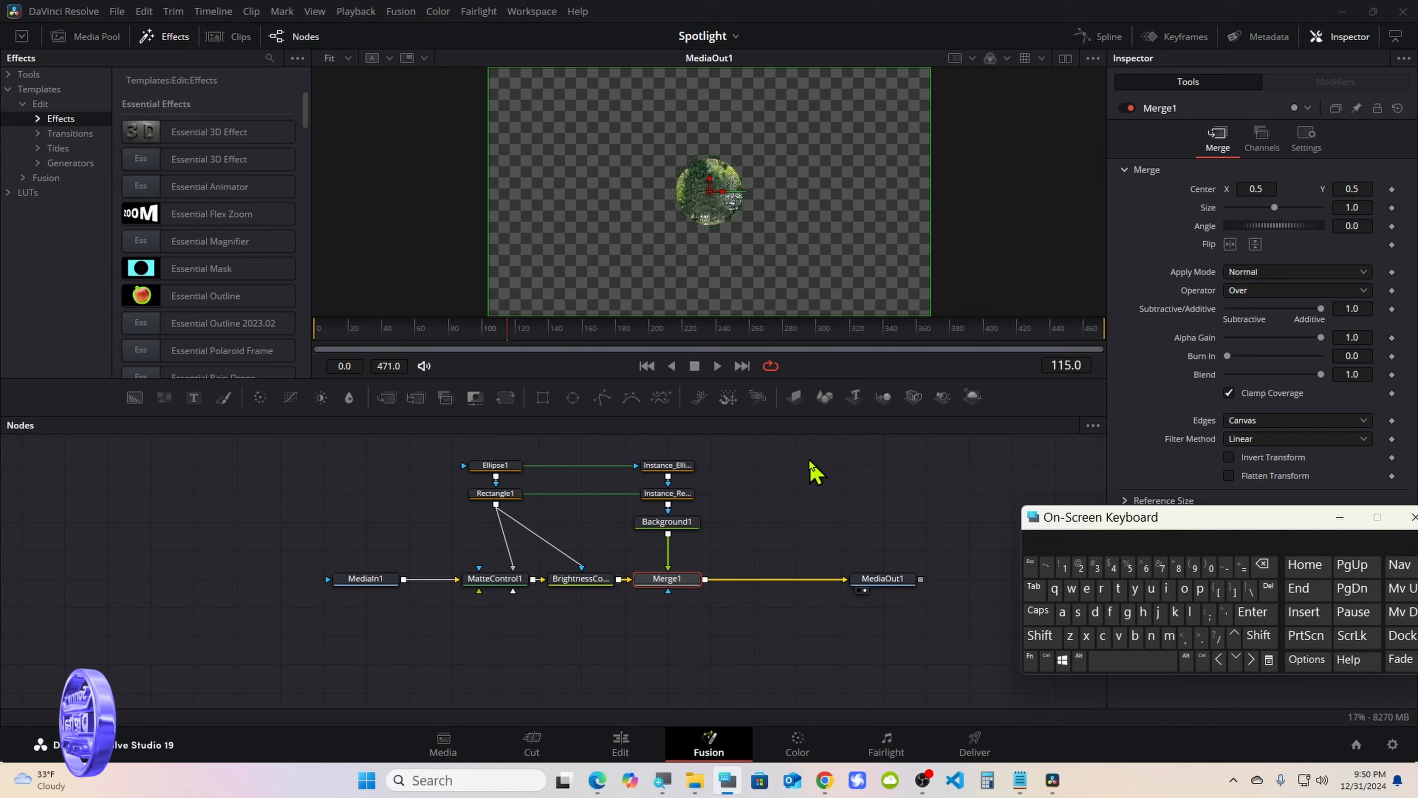
{"action": "left_click", "coordinate": [1040, 636]}
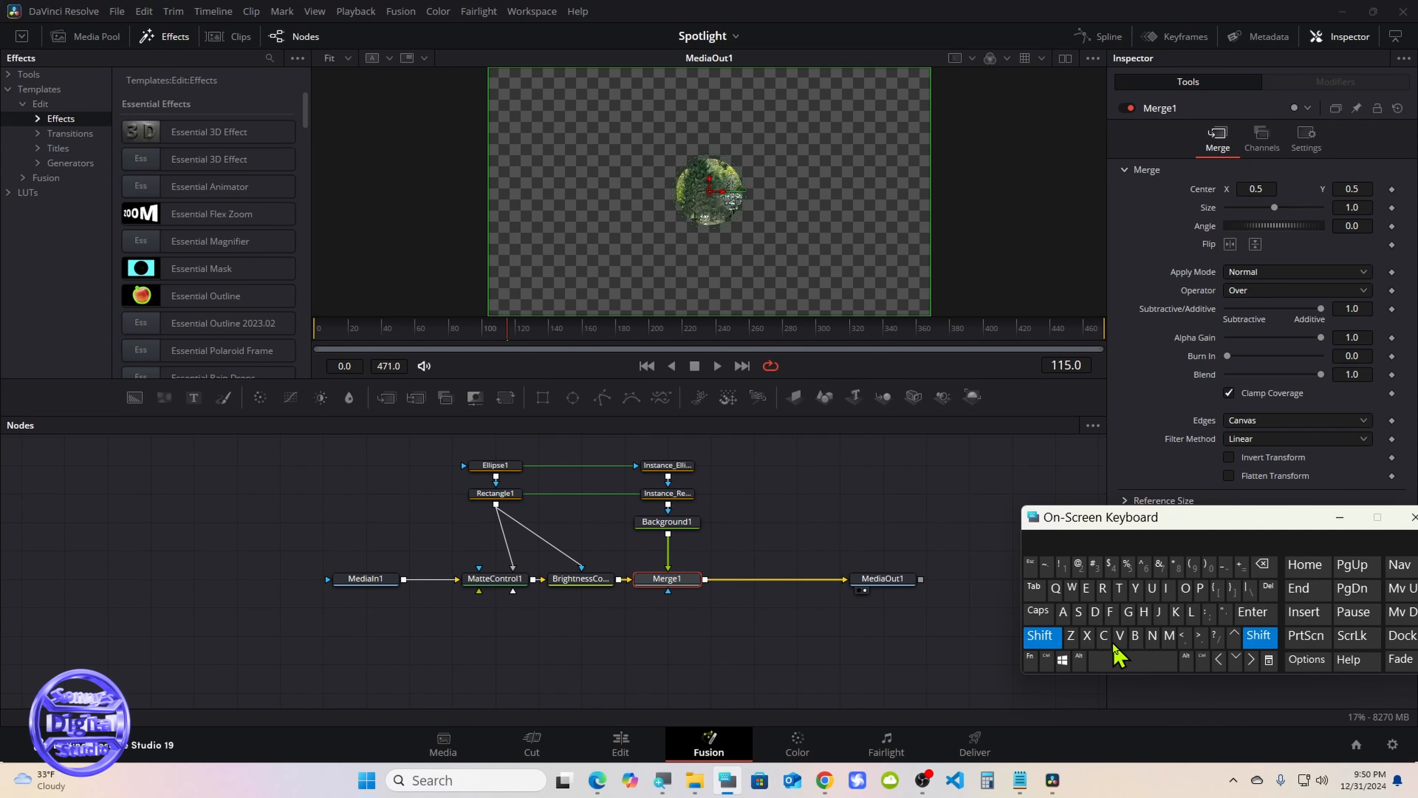
{"action": "left_click", "coordinate": [1122, 661]}
{"action": "left_click", "coordinate": [962, 633]}
{"action": "left_click", "coordinate": [1036, 637]}
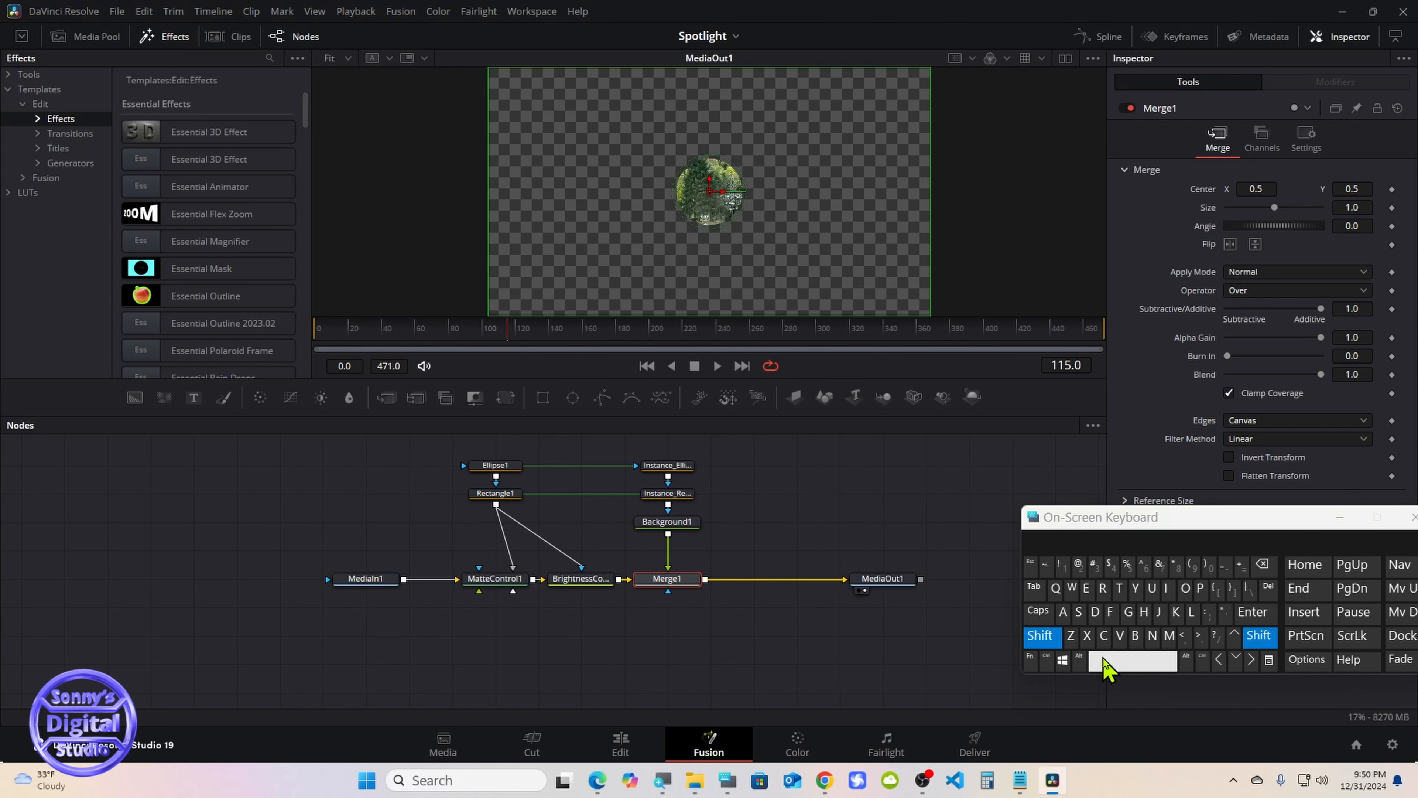
{"action": "left_click", "coordinate": [1109, 665]}
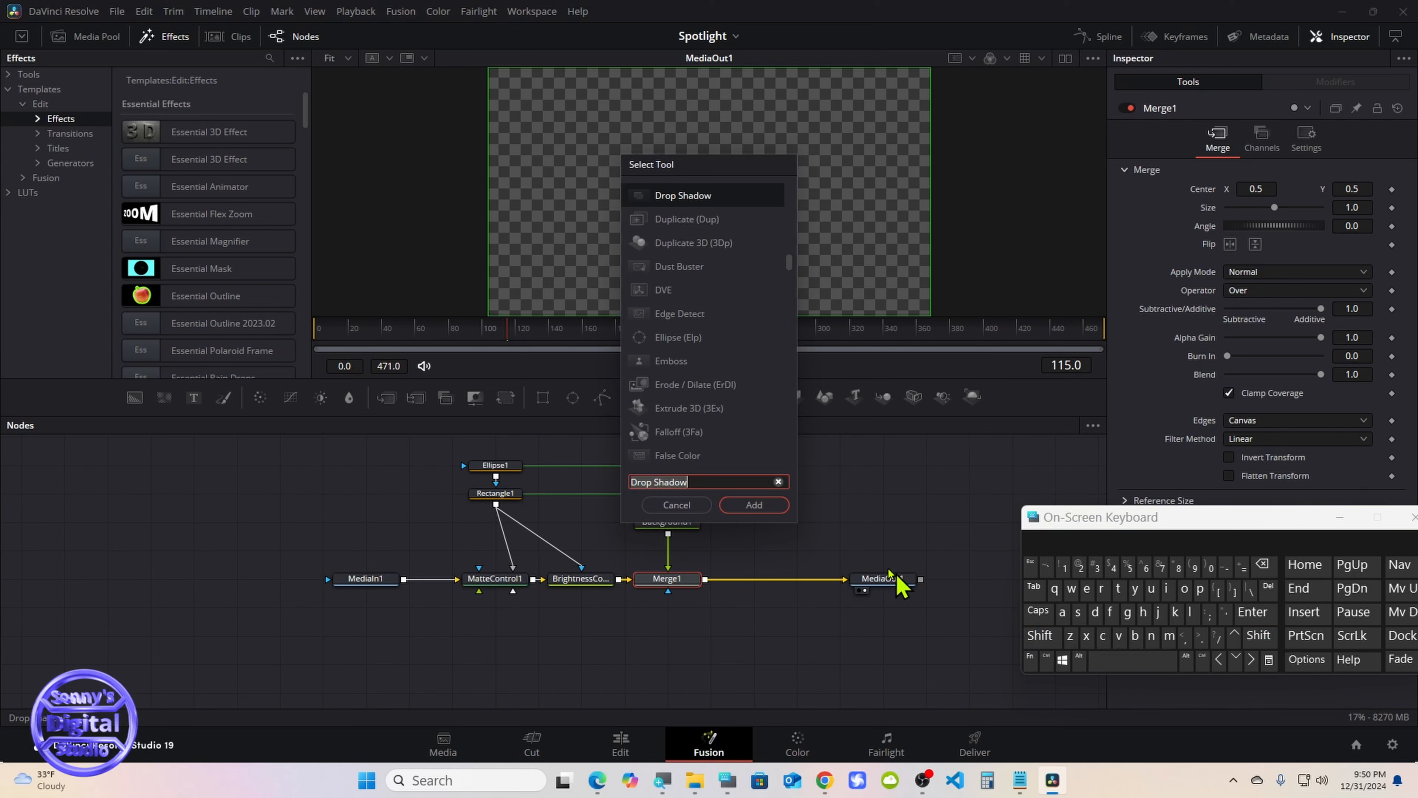
{"action": "left_click", "coordinate": [751, 507]}
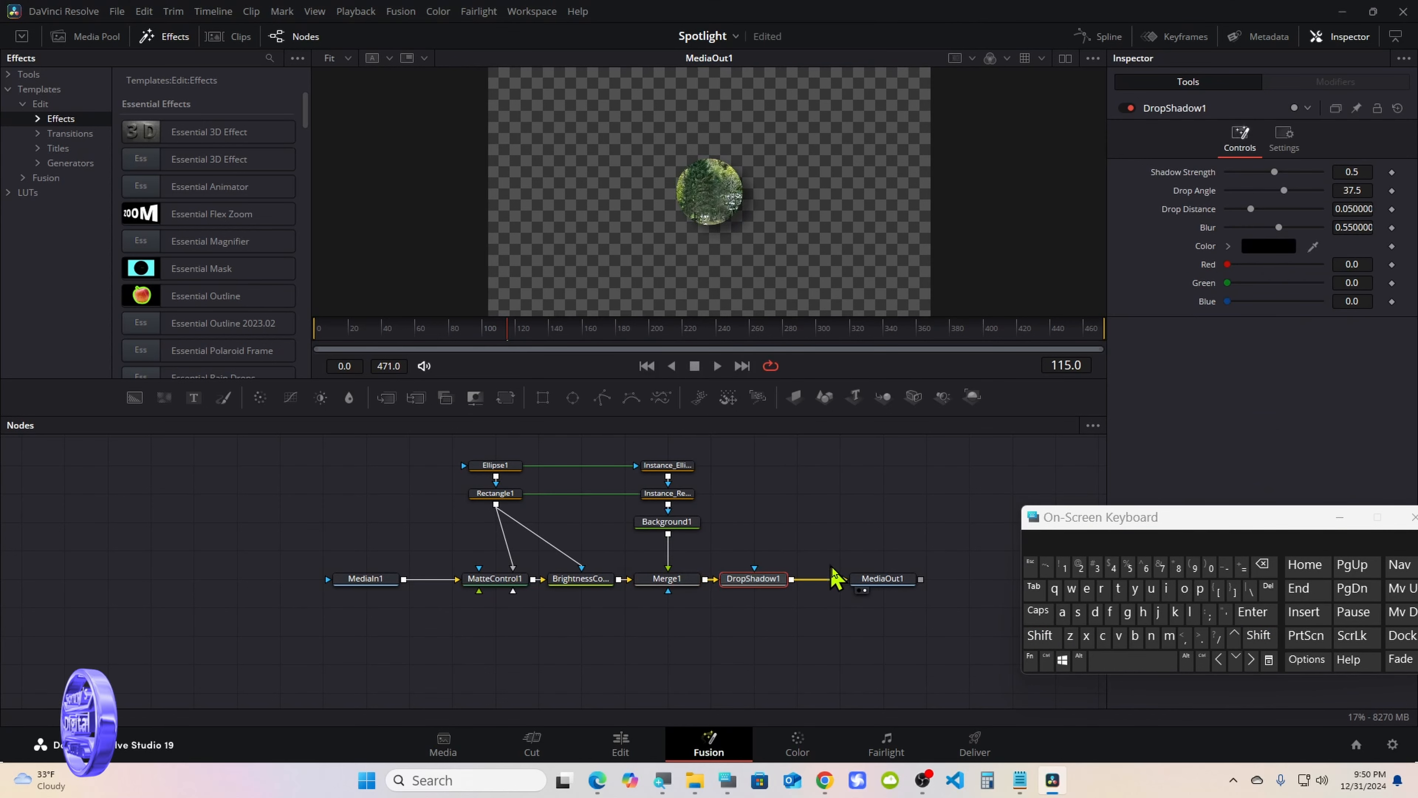
Space out DropShadow1, disconnect it from MediaOut1, and move MediaOut1 and MediaIn1 below the main node row
{"action": "left_click_drag", "start_coordinate": [867, 579], "coordinate": [939, 576]}
{"action": "left_click_drag", "start_coordinate": [769, 578], "coordinate": [811, 577]}
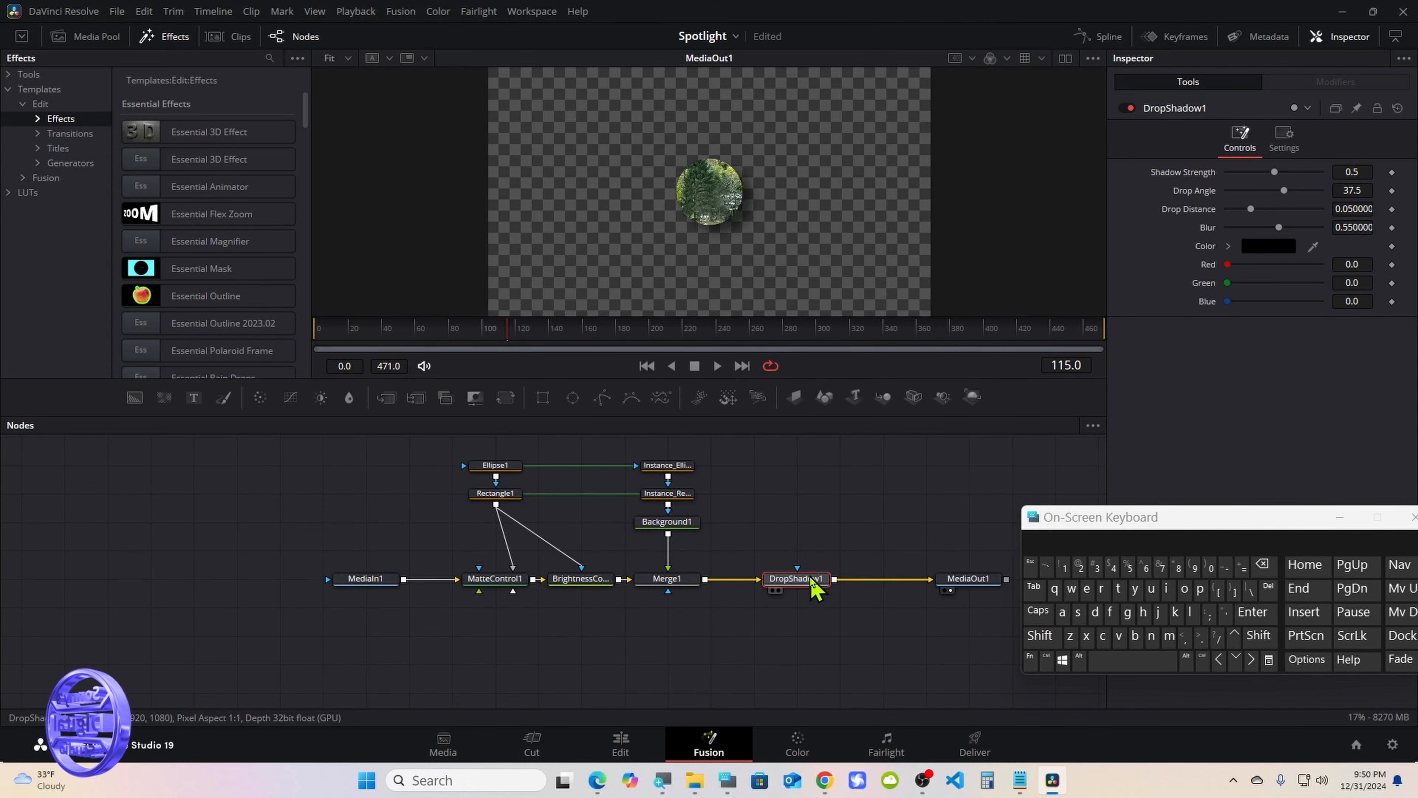
{"action": "left_click", "coordinate": [913, 580]}
{"action": "left_click_drag", "start_coordinate": [969, 579], "coordinate": [968, 664]}
{"action": "left_click_drag", "start_coordinate": [371, 579], "coordinate": [328, 637]}
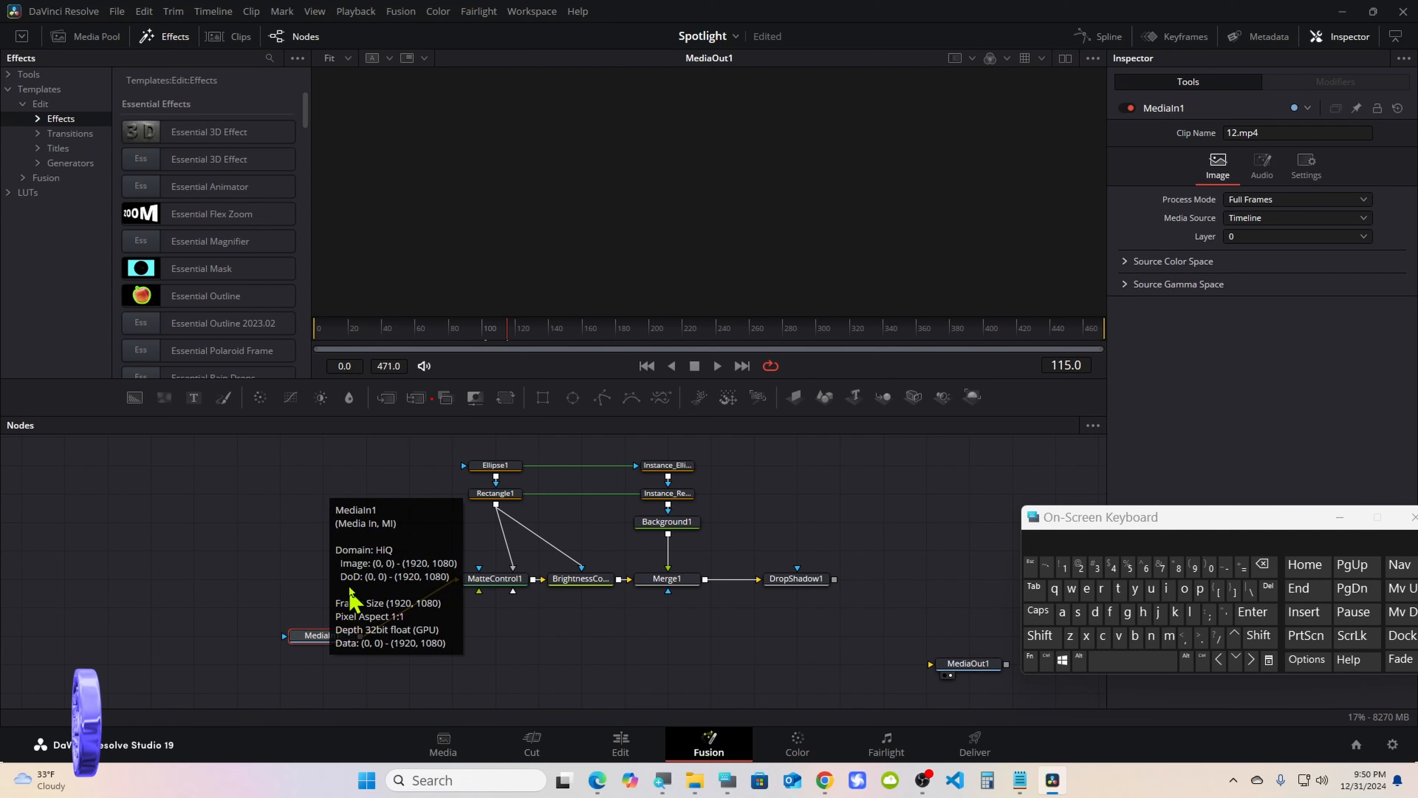
Add a Merge node below DropShadow1 with MediaIn1 as background and DropShadow1 as foreground, and feed its output into the aligned MediaOut1
{"action": "left_click_drag", "start_coordinate": [386, 401], "coordinate": [793, 634]}
{"action": "left_click_drag", "start_coordinate": [362, 637], "coordinate": [774, 641]}
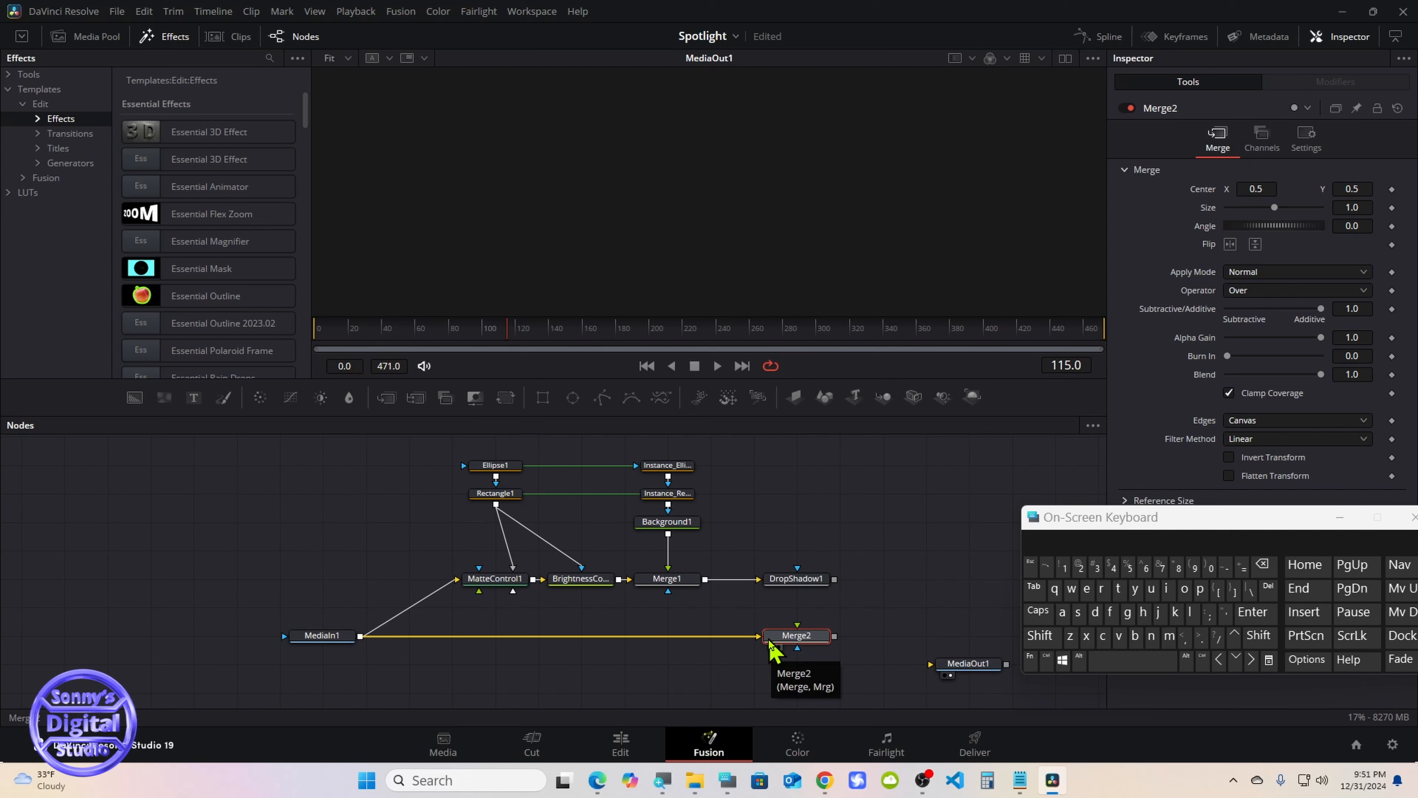
{"action": "left_click_drag", "start_coordinate": [835, 579], "coordinate": [801, 643]}
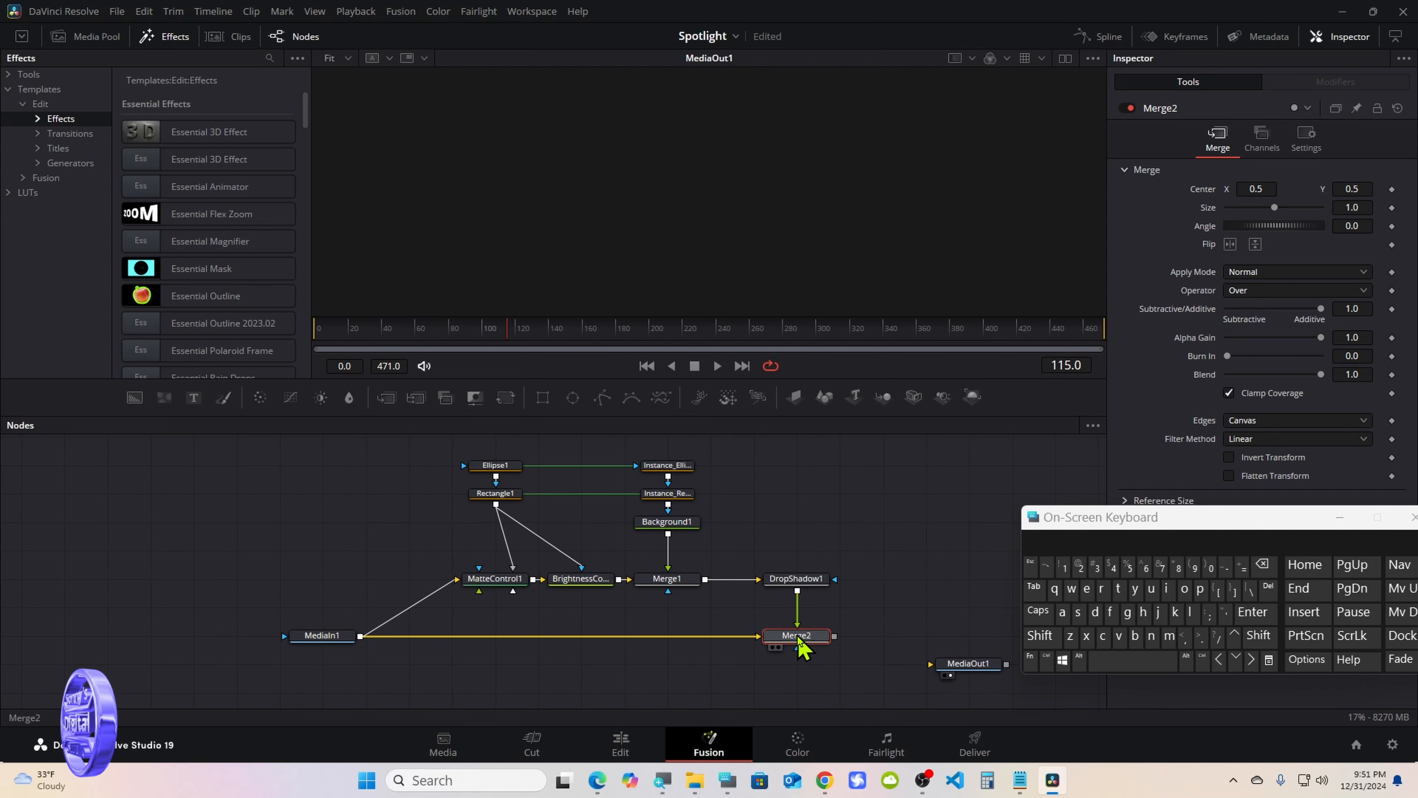
{"action": "left_click_drag", "start_coordinate": [953, 668], "coordinate": [947, 645]}
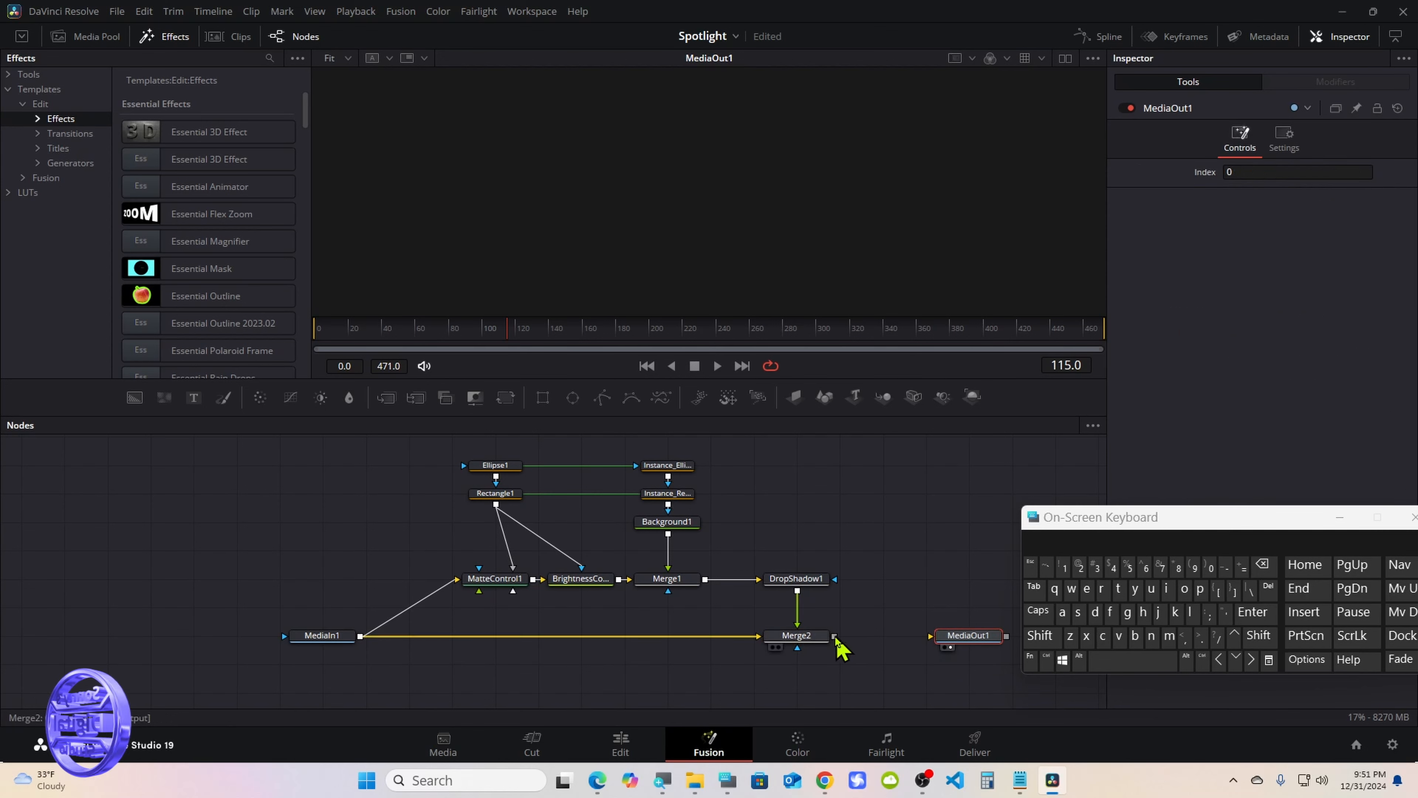
{"action": "left_click_drag", "start_coordinate": [834, 636], "coordinate": [961, 648]}
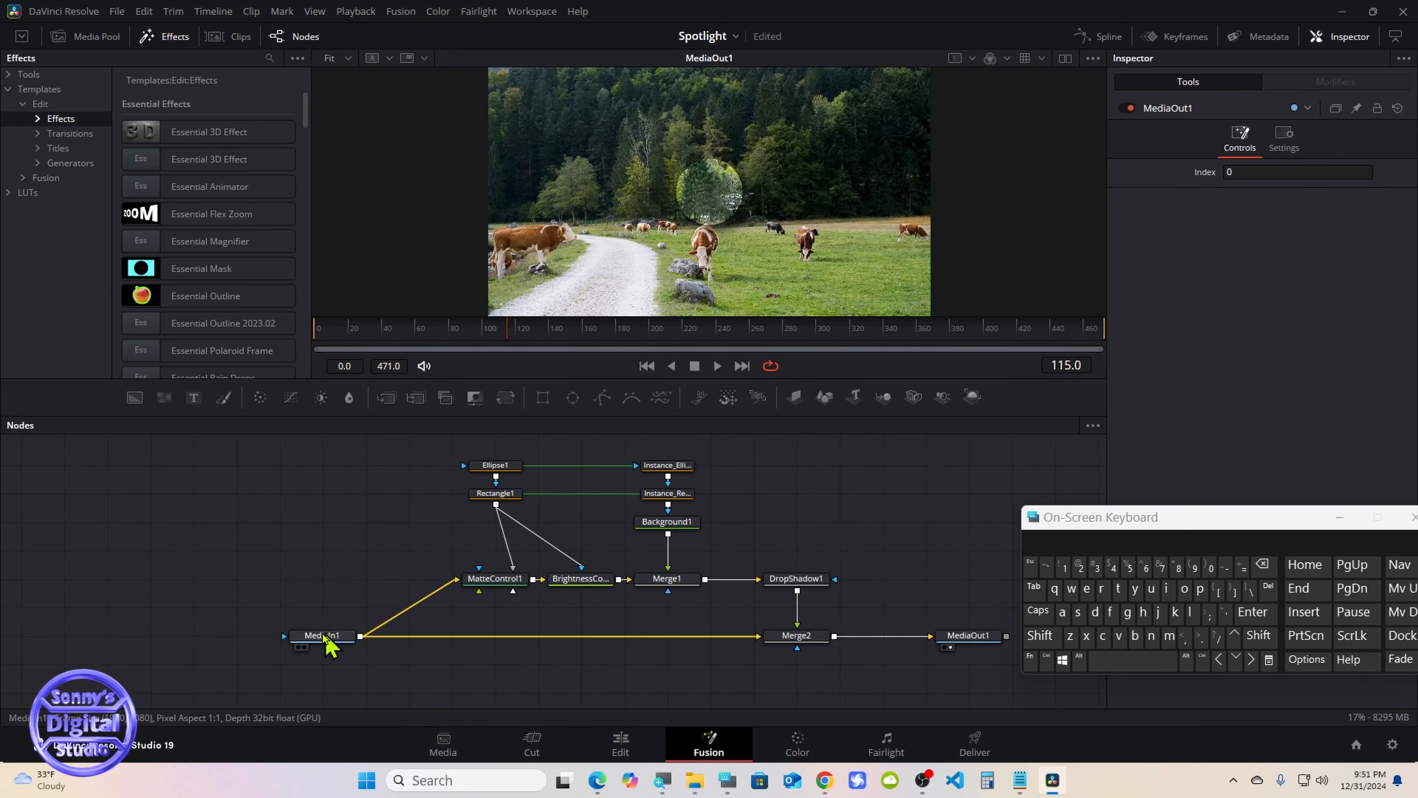
Shift MediaIn1 farther left and move Ellipse1 and Rectangle1 together to sit between MatteControl1 and BrightnessContrast1
{"action": "left_click_drag", "start_coordinate": [329, 637], "coordinate": [287, 636]}
{"action": "left_click_drag", "start_coordinate": [450, 441], "coordinate": [548, 495]}
{"action": "left_click", "coordinate": [764, 497]}
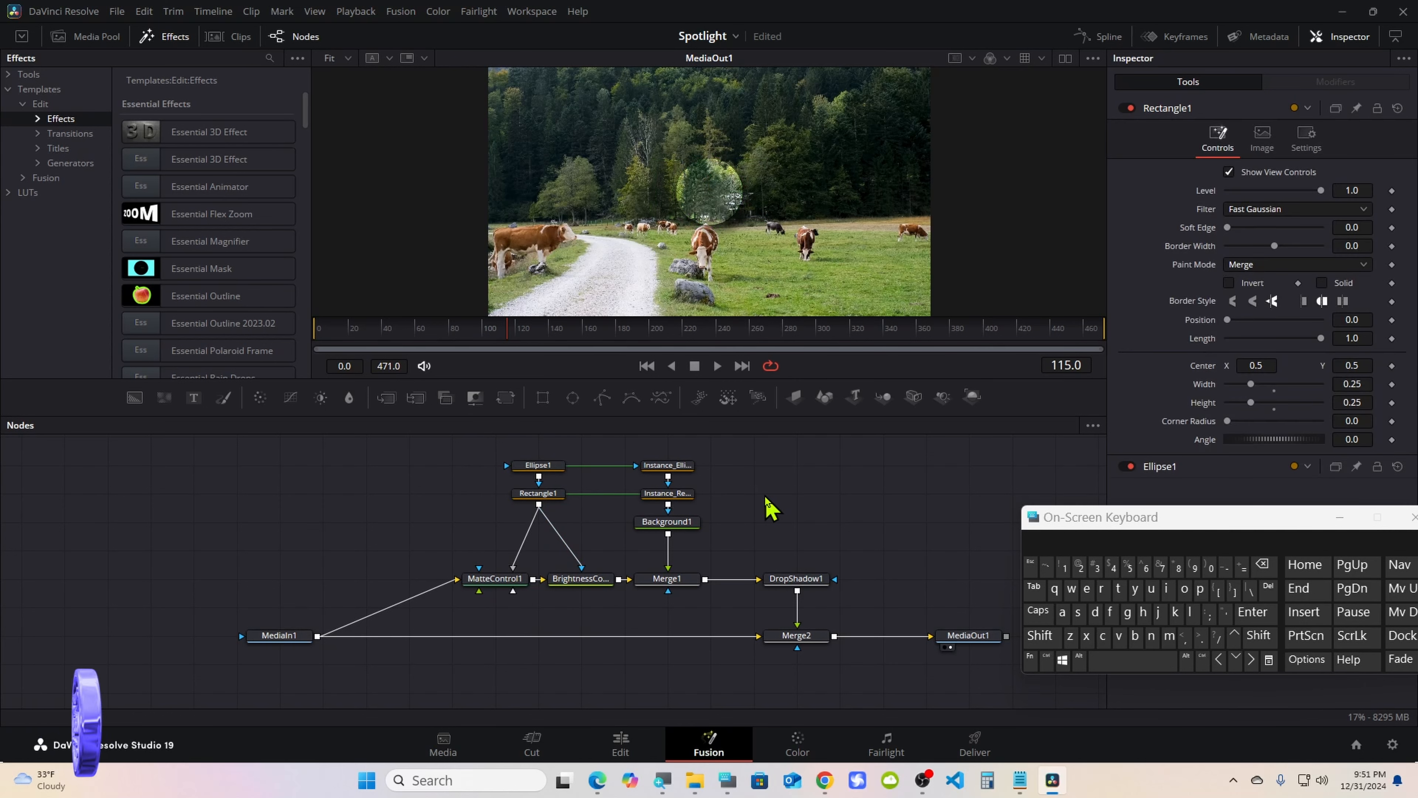
Rename the Background1 node to Color and close the on-screen keyboard
{"action": "left_click", "coordinate": [679, 526]}
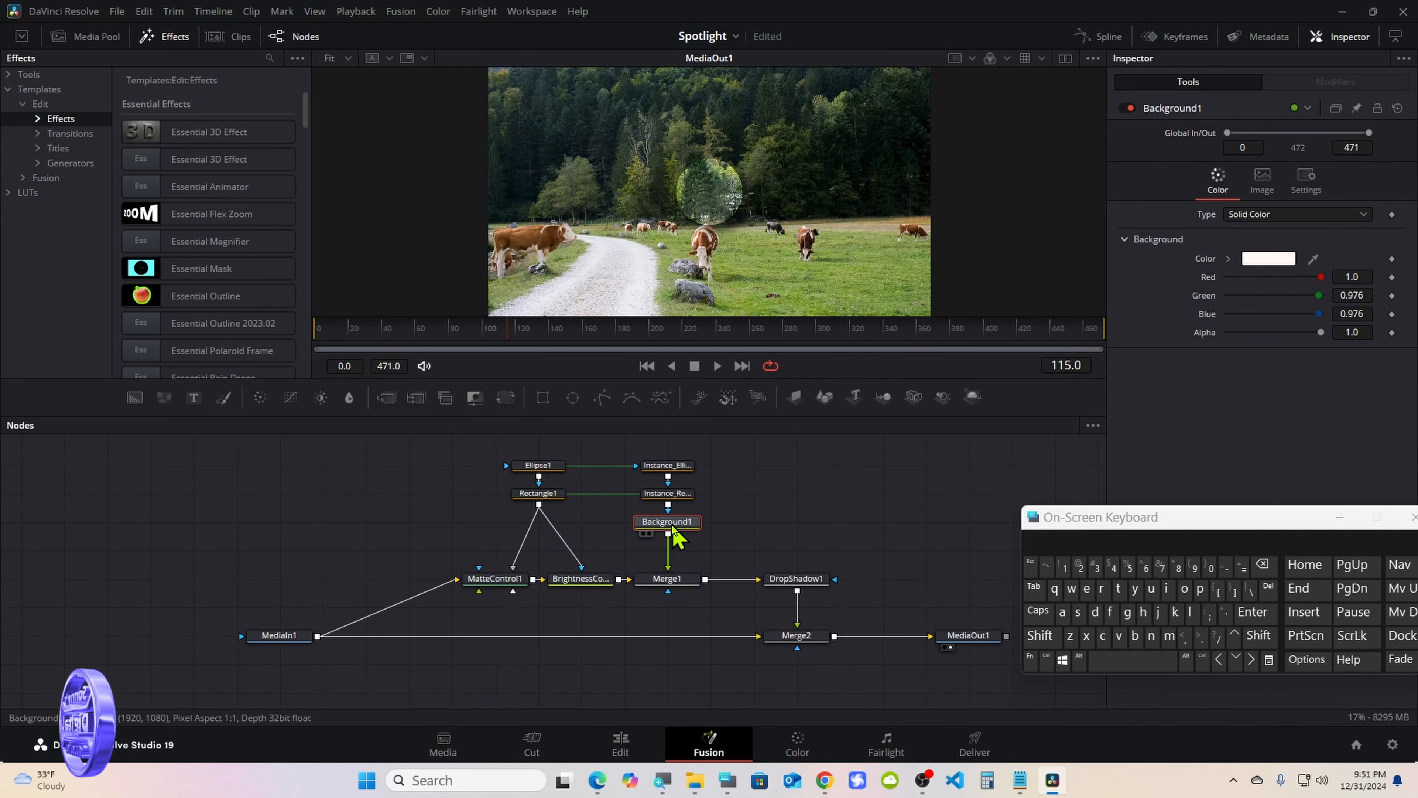
{"action": "right_click", "coordinate": [674, 529]}
{"action": "left_click", "coordinate": [719, 398]}
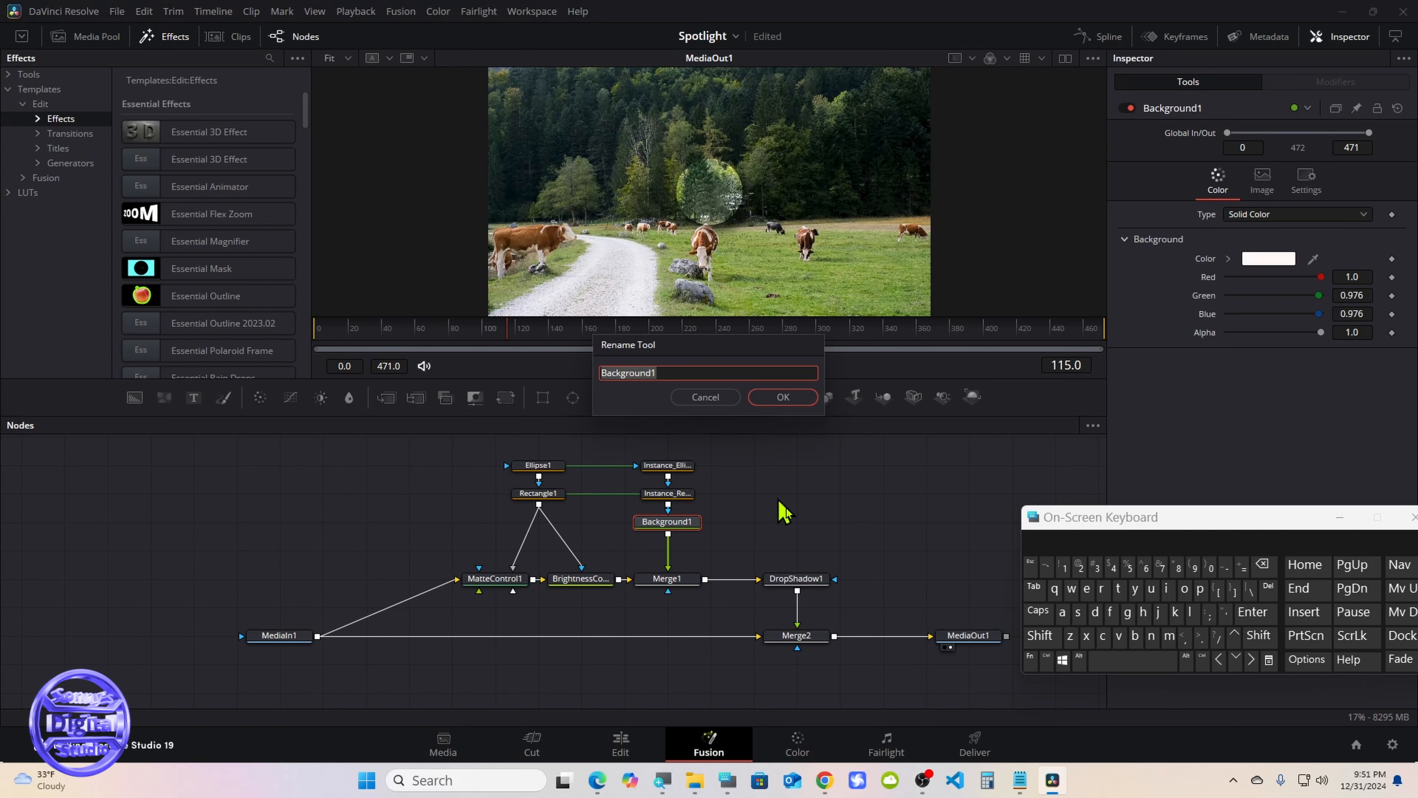
{"action": "left_click", "coordinate": [1042, 637]}
{"action": "left_click", "coordinate": [1103, 637]}
{"action": "left_click", "coordinate": [1185, 589]}
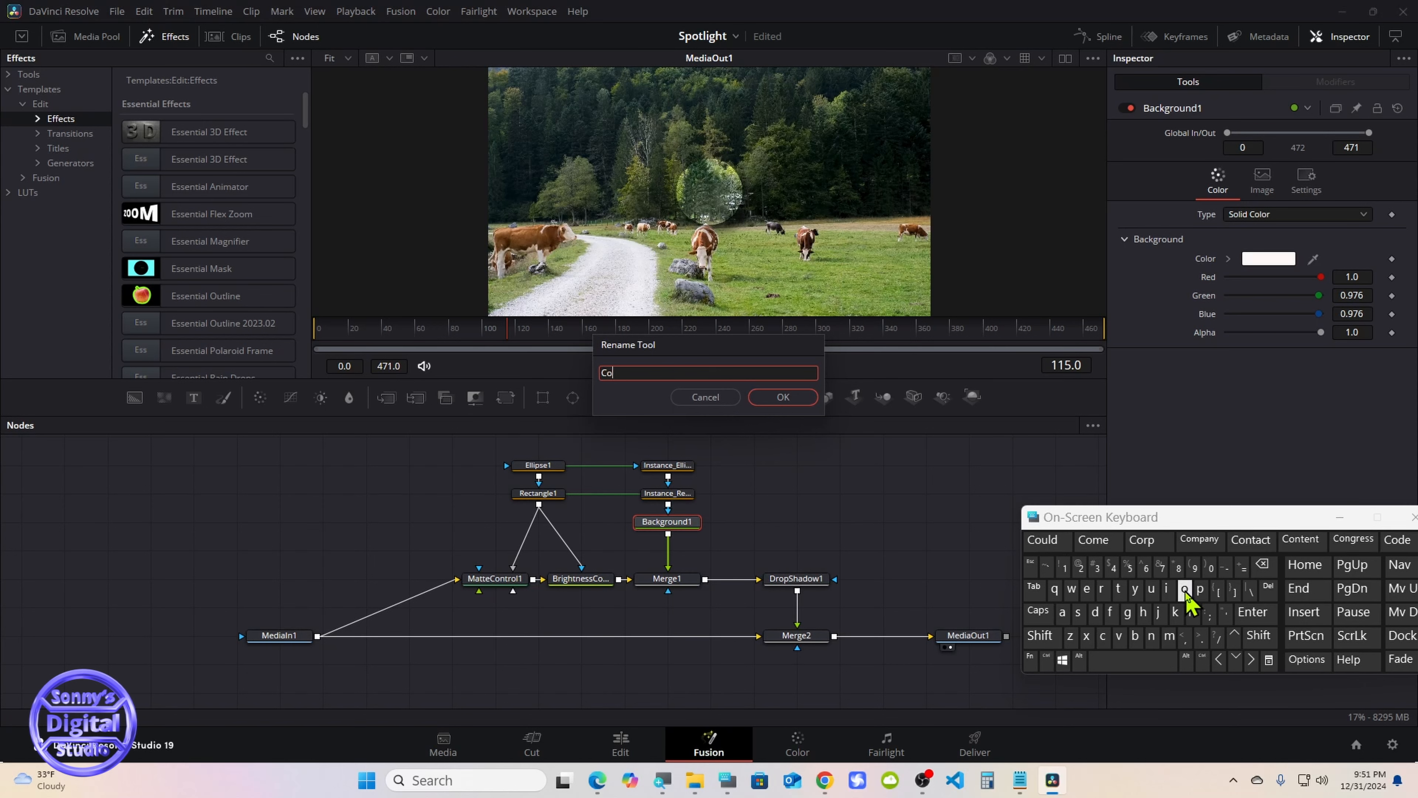
{"action": "left_click", "coordinate": [1191, 611]}
{"action": "left_click", "coordinate": [1185, 590]}
{"action": "left_click", "coordinate": [1101, 589]}
{"action": "left_click", "coordinate": [1043, 541]}
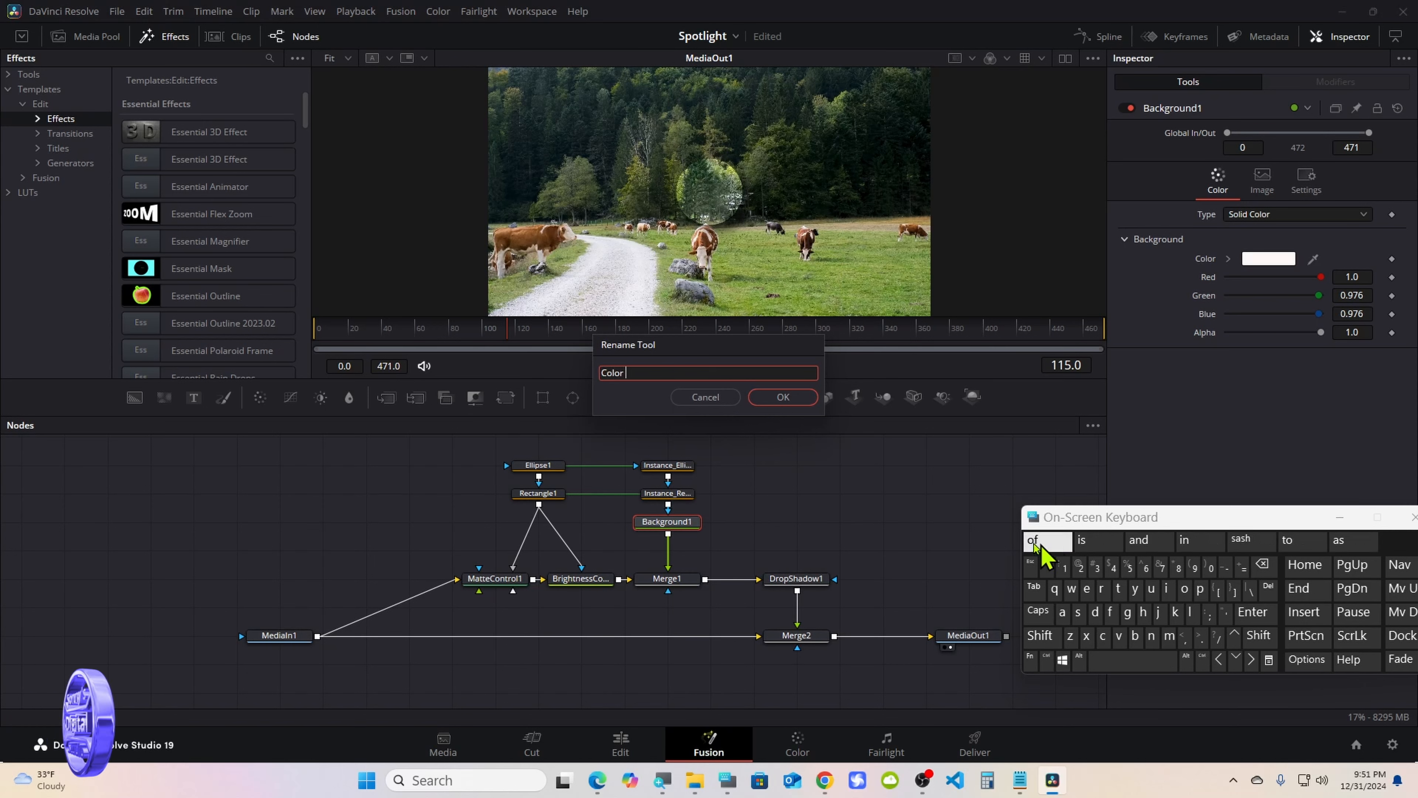
{"action": "left_click", "coordinate": [787, 401]}
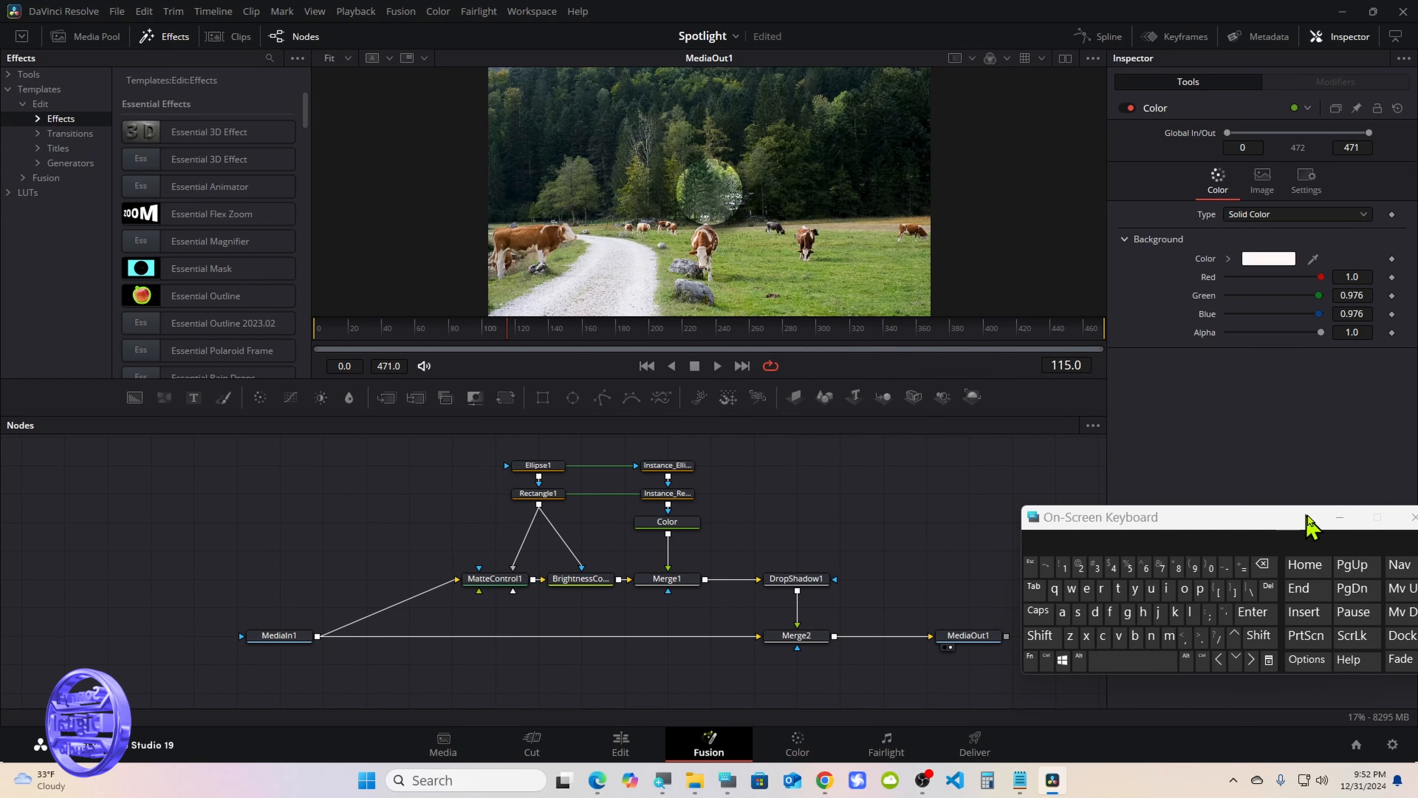
{"action": "left_click", "coordinate": [1413, 517]}
Review the settings of the Rectangle1 and Ellipse1 masks
{"action": "left_click", "coordinate": [551, 493]}
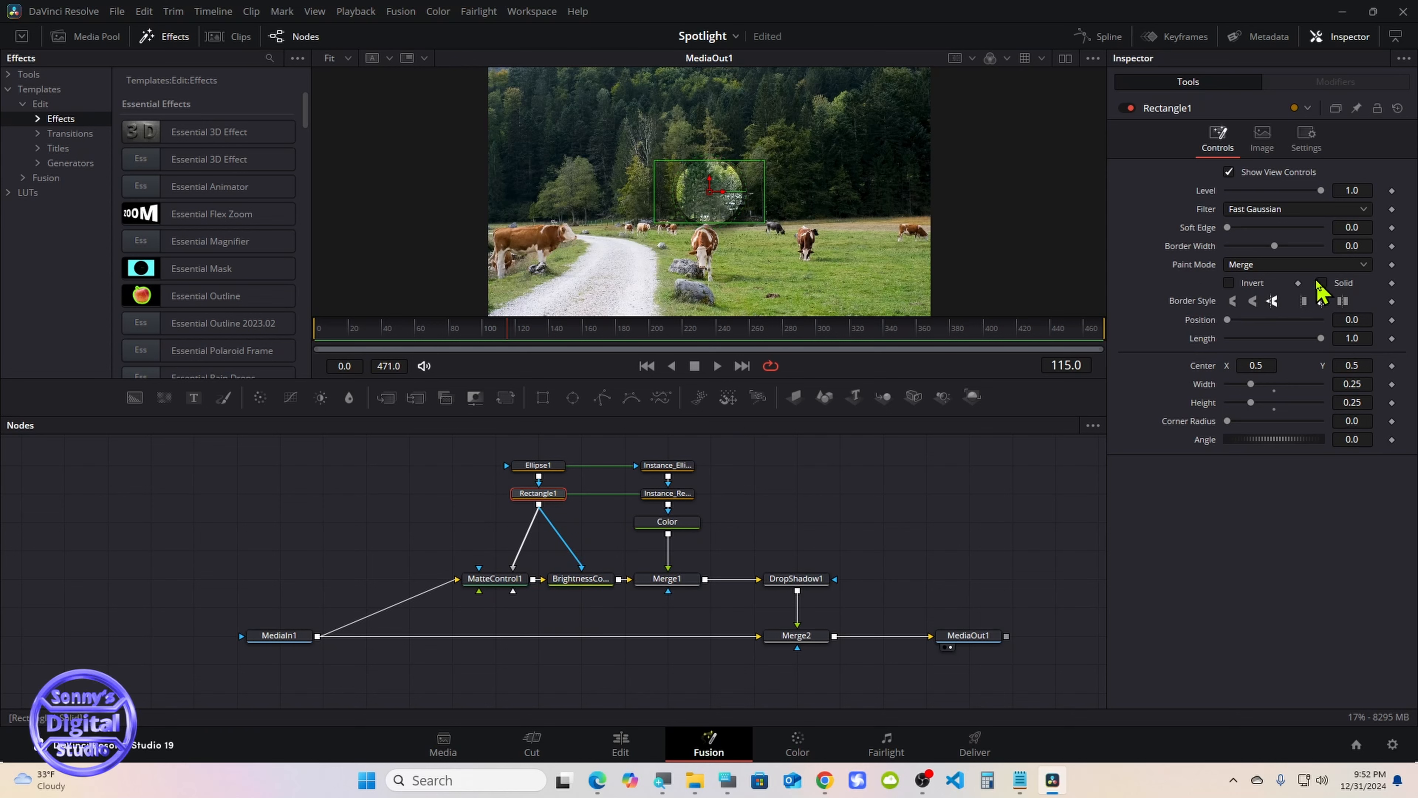
{"action": "left_click", "coordinate": [537, 465]}
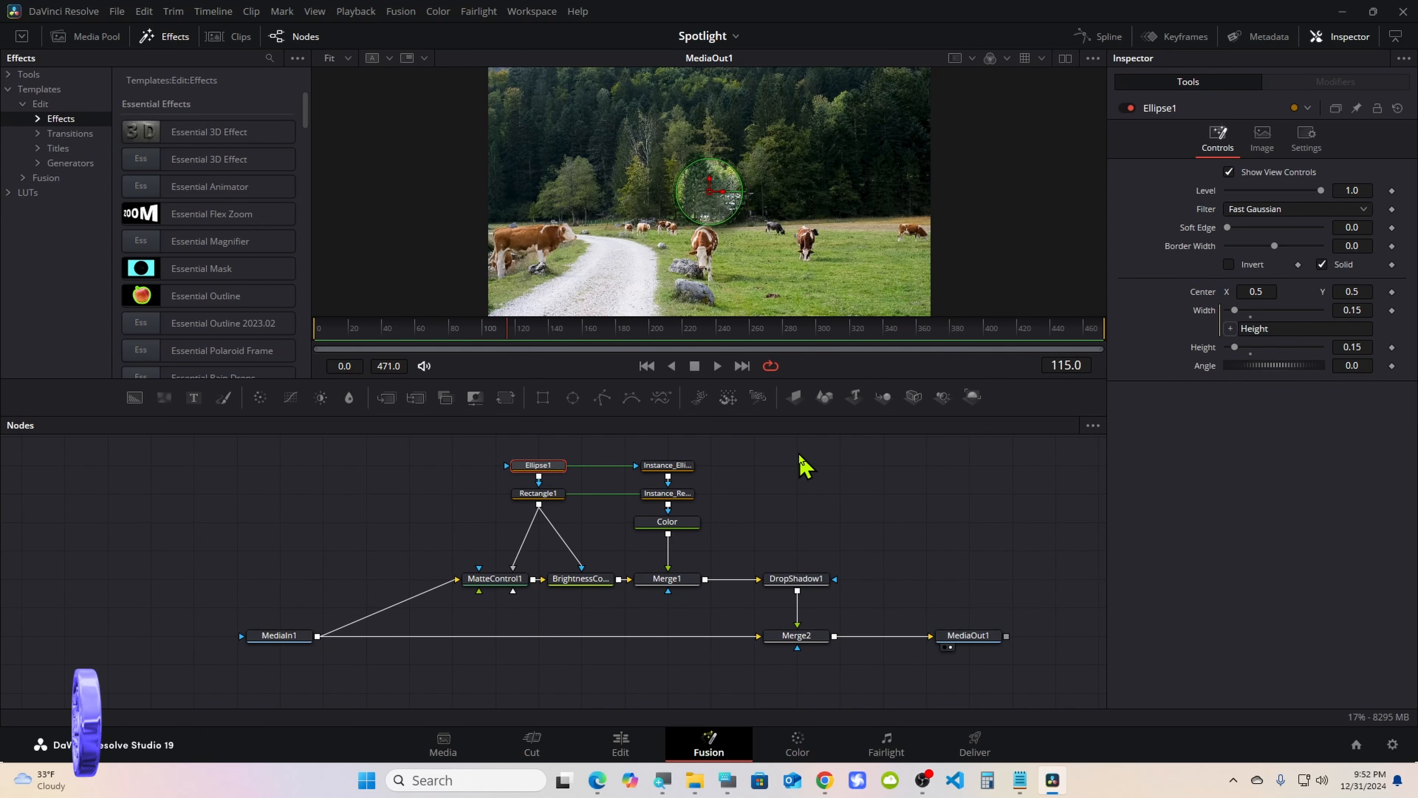
{"action": "left_click", "coordinate": [800, 457]}
Insert a pipe router on the connection between MediaIn1 and Merge2
{"action": "left_click", "coordinate": [728, 779]}
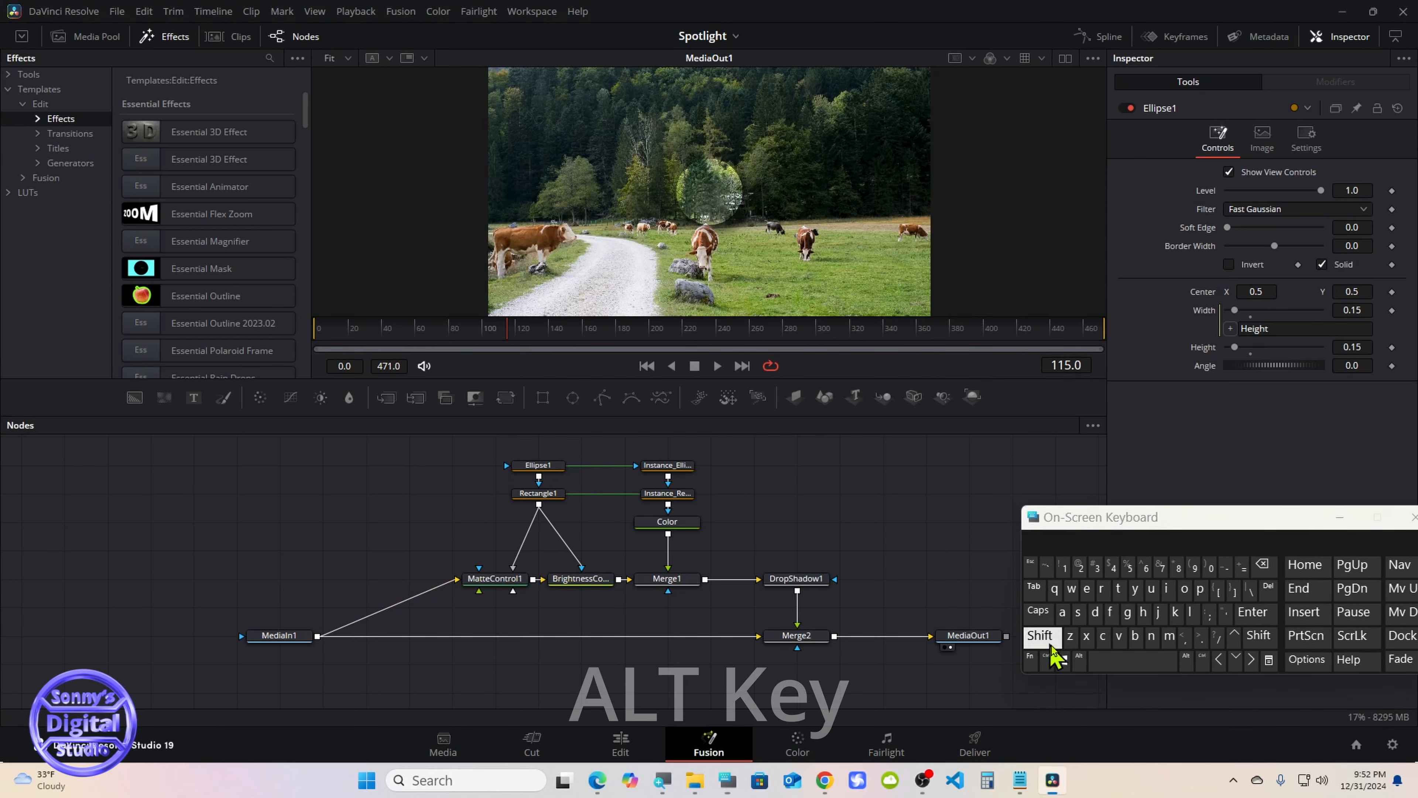
{"action": "left_click", "coordinate": [1080, 661]}
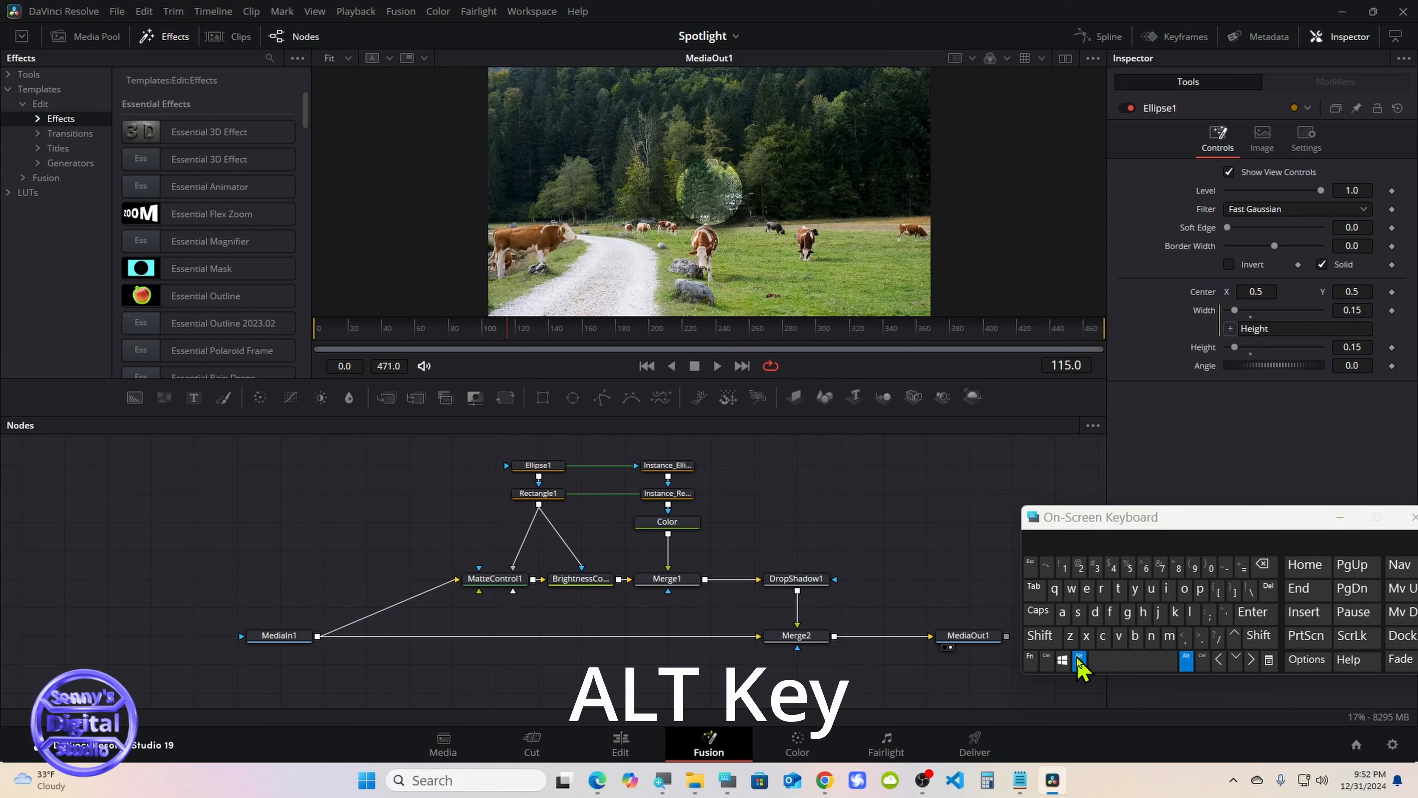
{"action": "left_click", "coordinate": [394, 637], "text": "alt"}
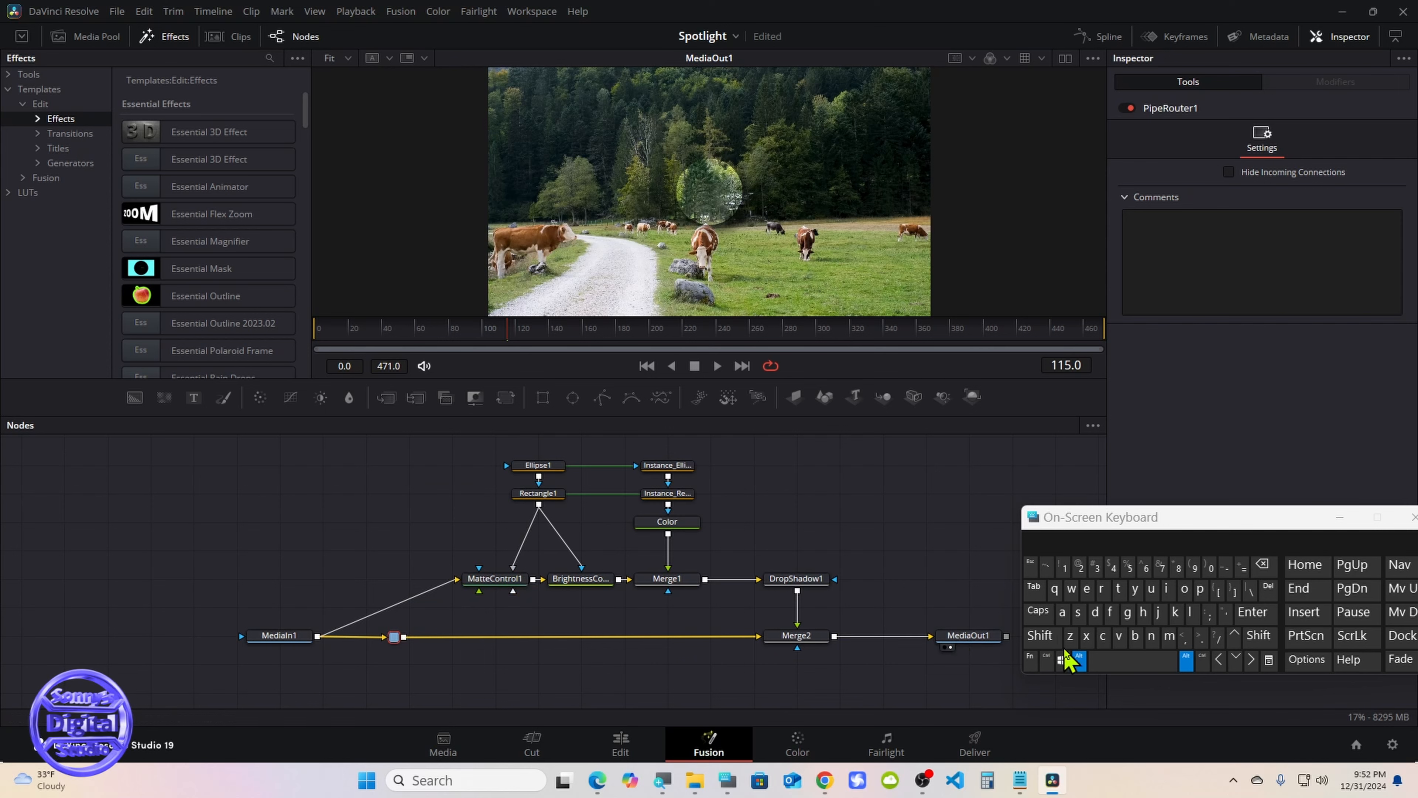
{"action": "left_click", "coordinate": [1080, 660]}
Move MediaIn1 and the pipe router left, and connect the router's output to MatteControl1's background input in place of the direct MediaIn1 link
{"action": "left_click_drag", "start_coordinate": [280, 637], "coordinate": [196, 643]}
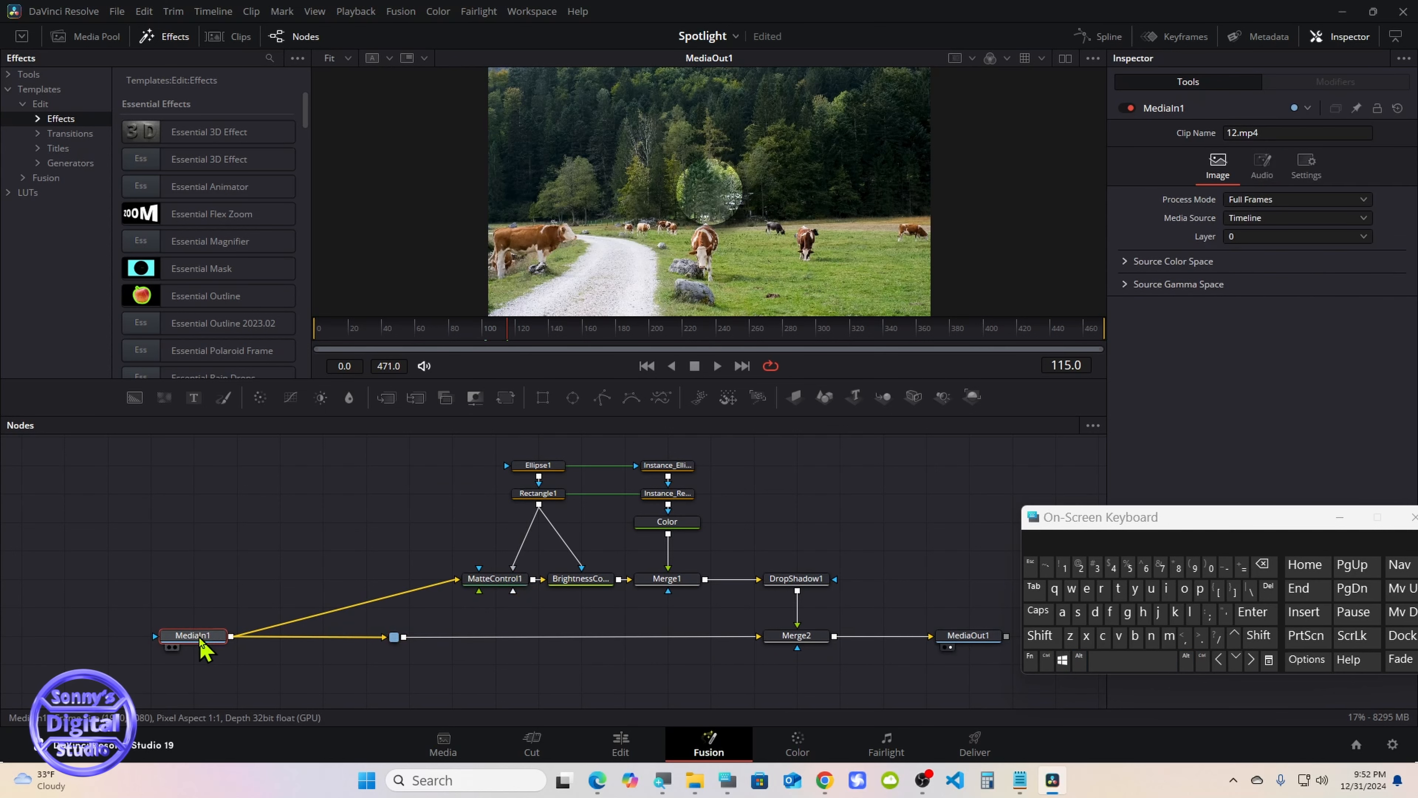
{"action": "left_click_drag", "start_coordinate": [394, 638], "coordinate": [366, 640]}
{"action": "left_click", "coordinate": [324, 635]}
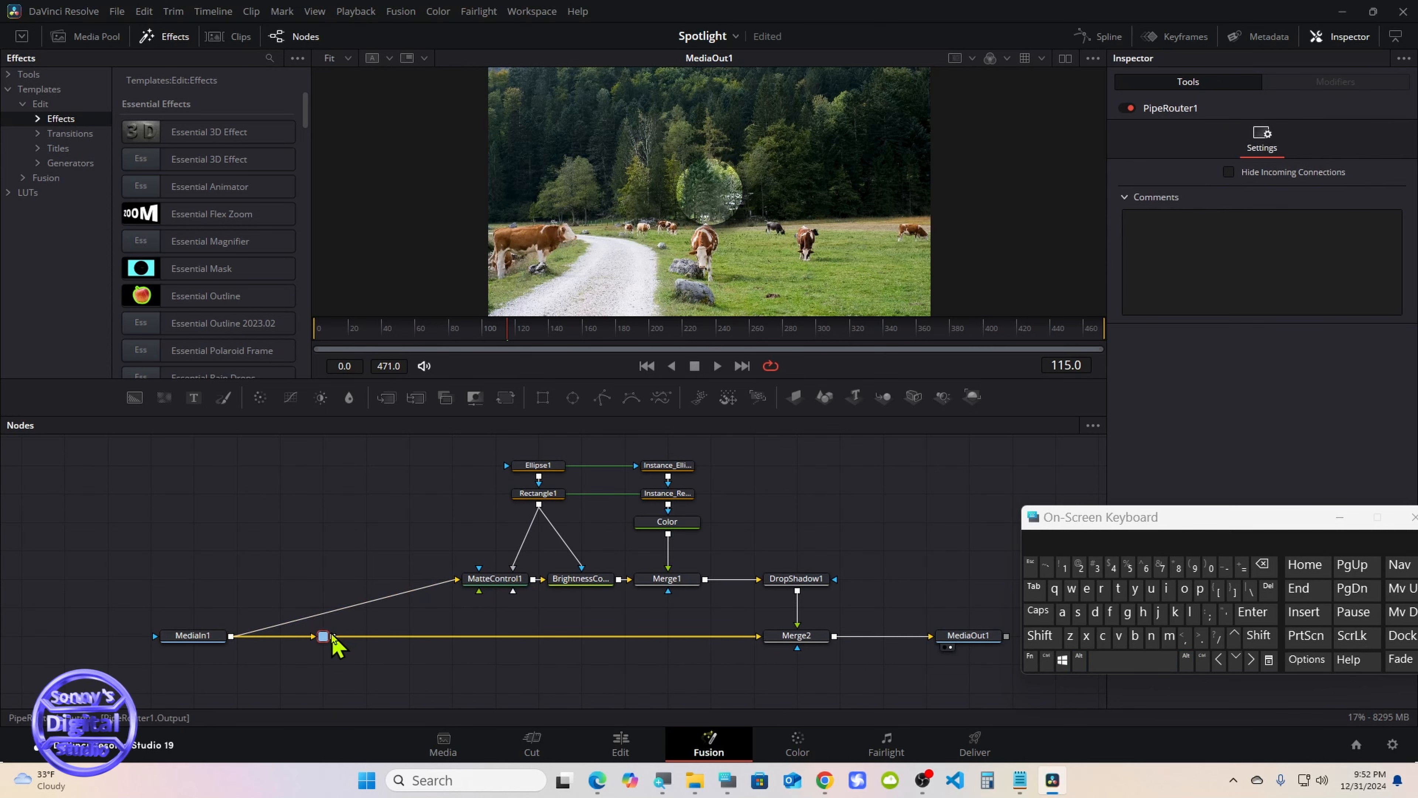
{"action": "left_click_drag", "start_coordinate": [333, 636], "coordinate": [459, 582]}
{"action": "left_click", "coordinate": [457, 606]}
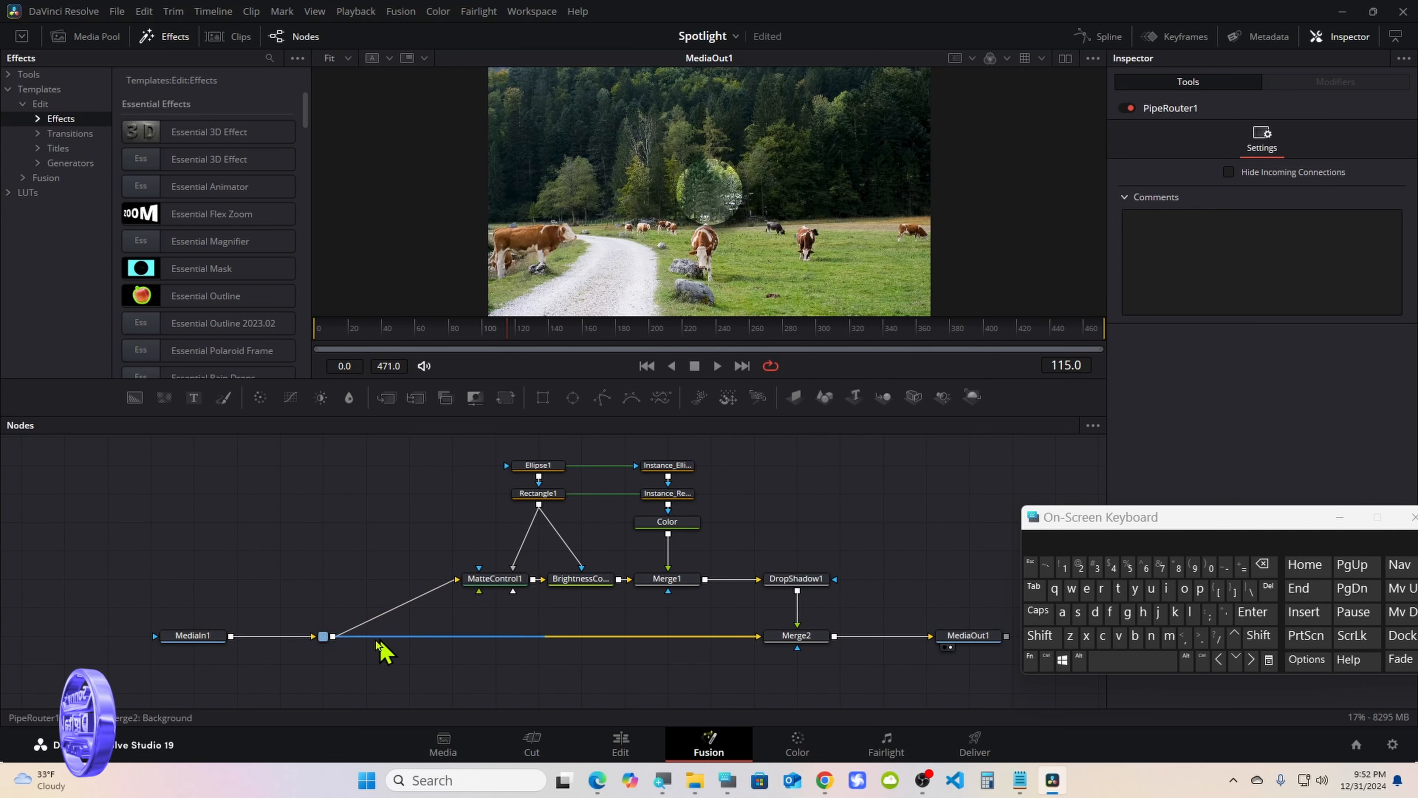
{"action": "left_click_drag", "start_coordinate": [325, 640], "coordinate": [366, 648]}
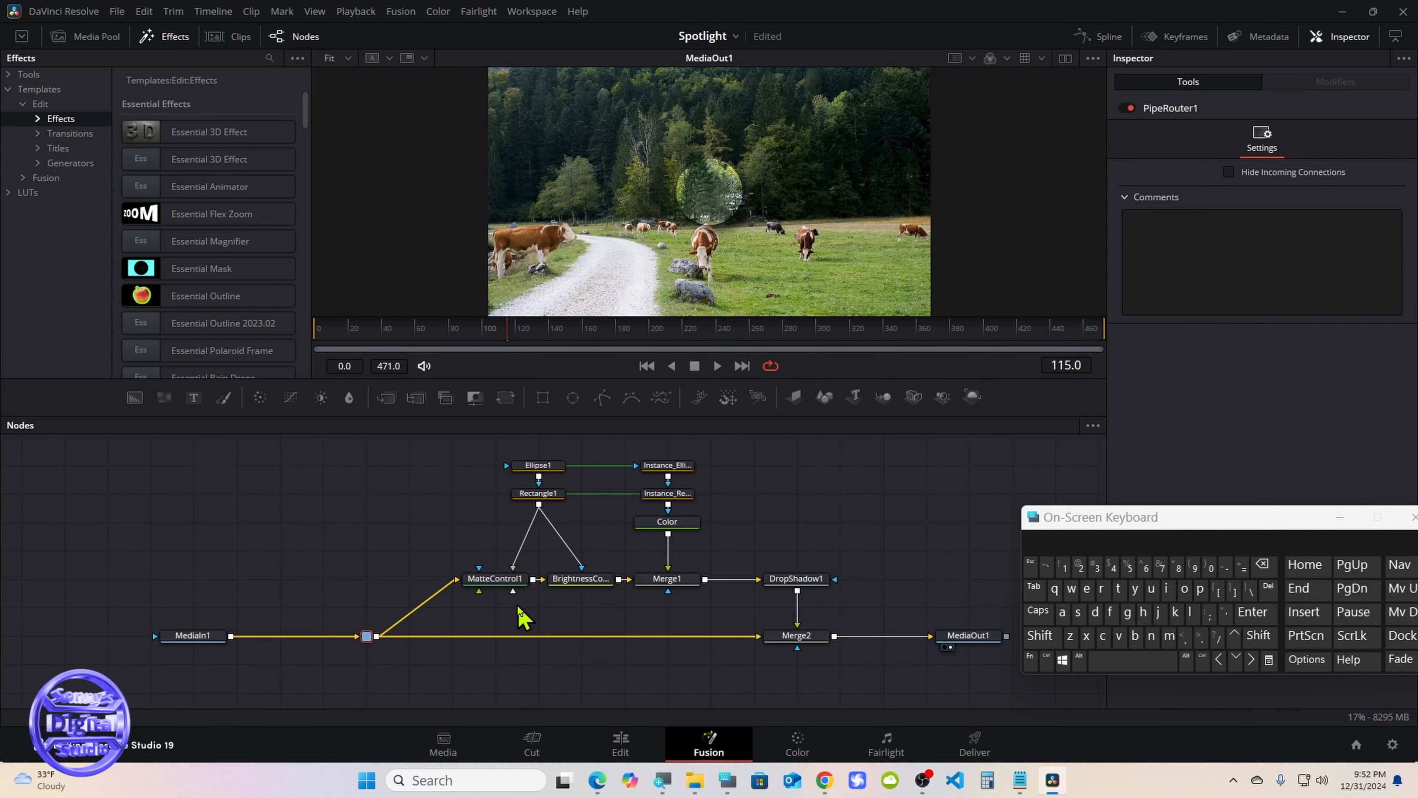
{"action": "left_click", "coordinate": [522, 617]}
Select Ellipse1, Rectangle1, BrightnessContrast1, Color and DropShadow1 in that order, and extend the selection to all nodes
{"action": "left_click_drag", "start_coordinate": [1060, 525], "coordinate": [1099, 532]}
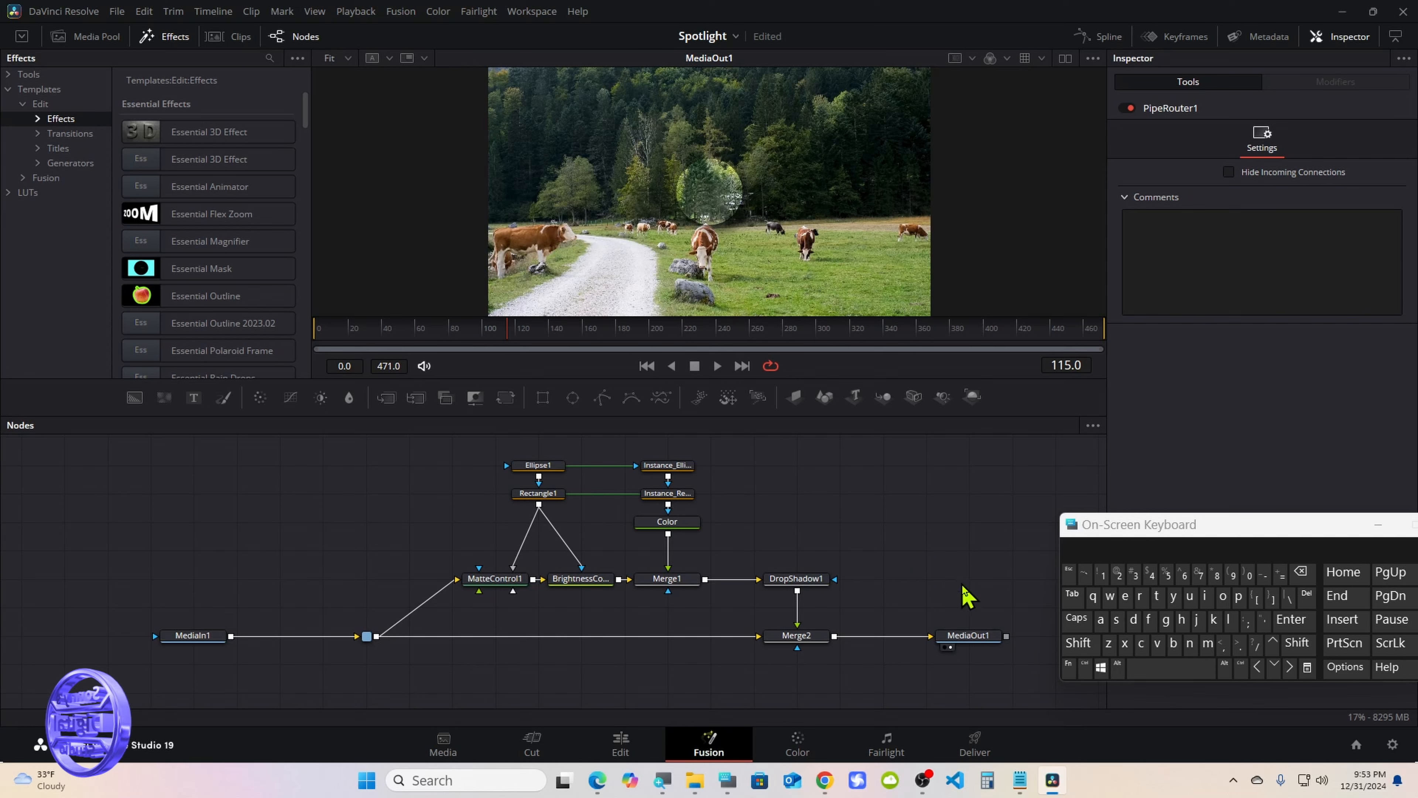
{"action": "left_click", "coordinate": [1085, 667]}
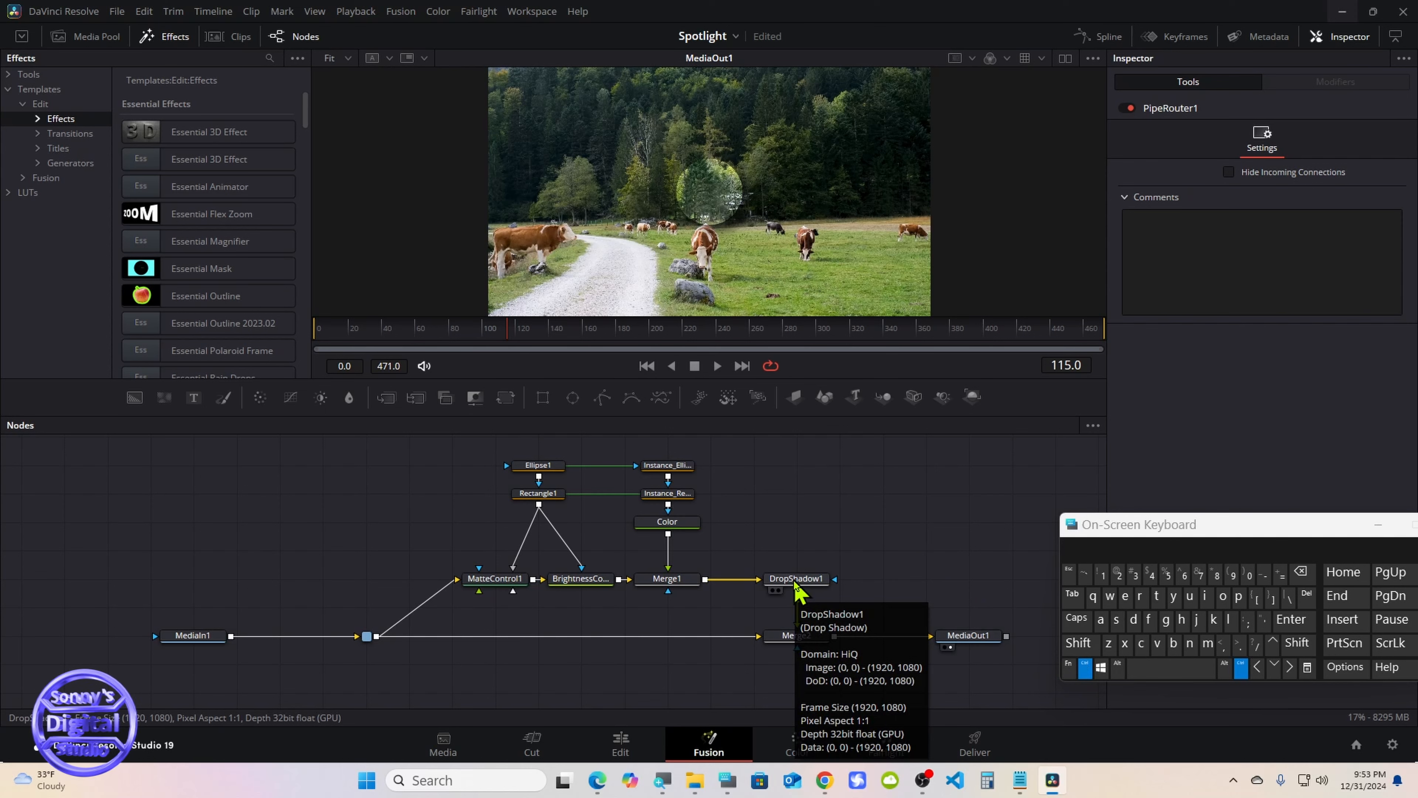
{"action": "left_click", "coordinate": [538, 467], "text": "ctrl"}
{"action": "left_click", "coordinate": [537, 497], "text": "ctrl"}
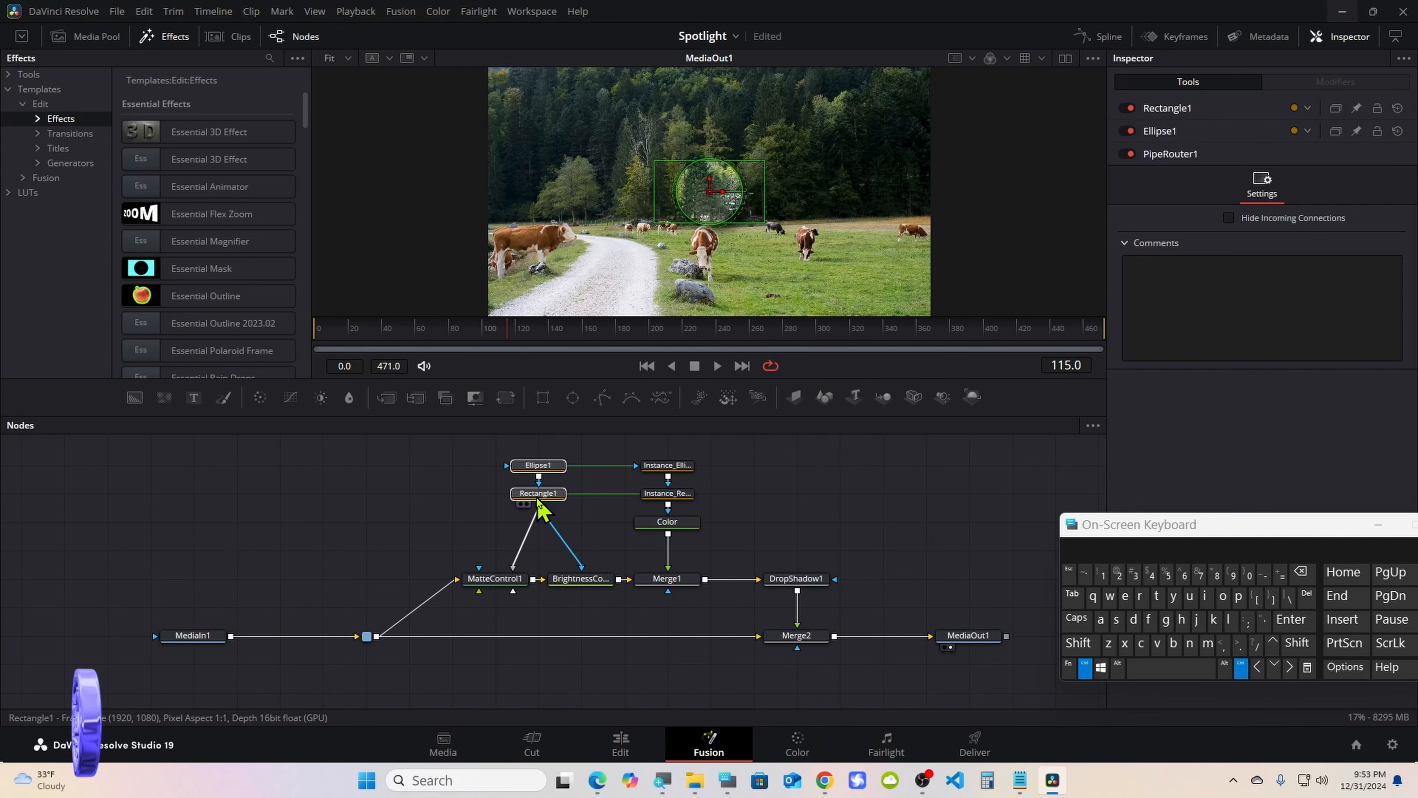
{"action": "left_click", "coordinate": [572, 581], "text": "ctrl"}
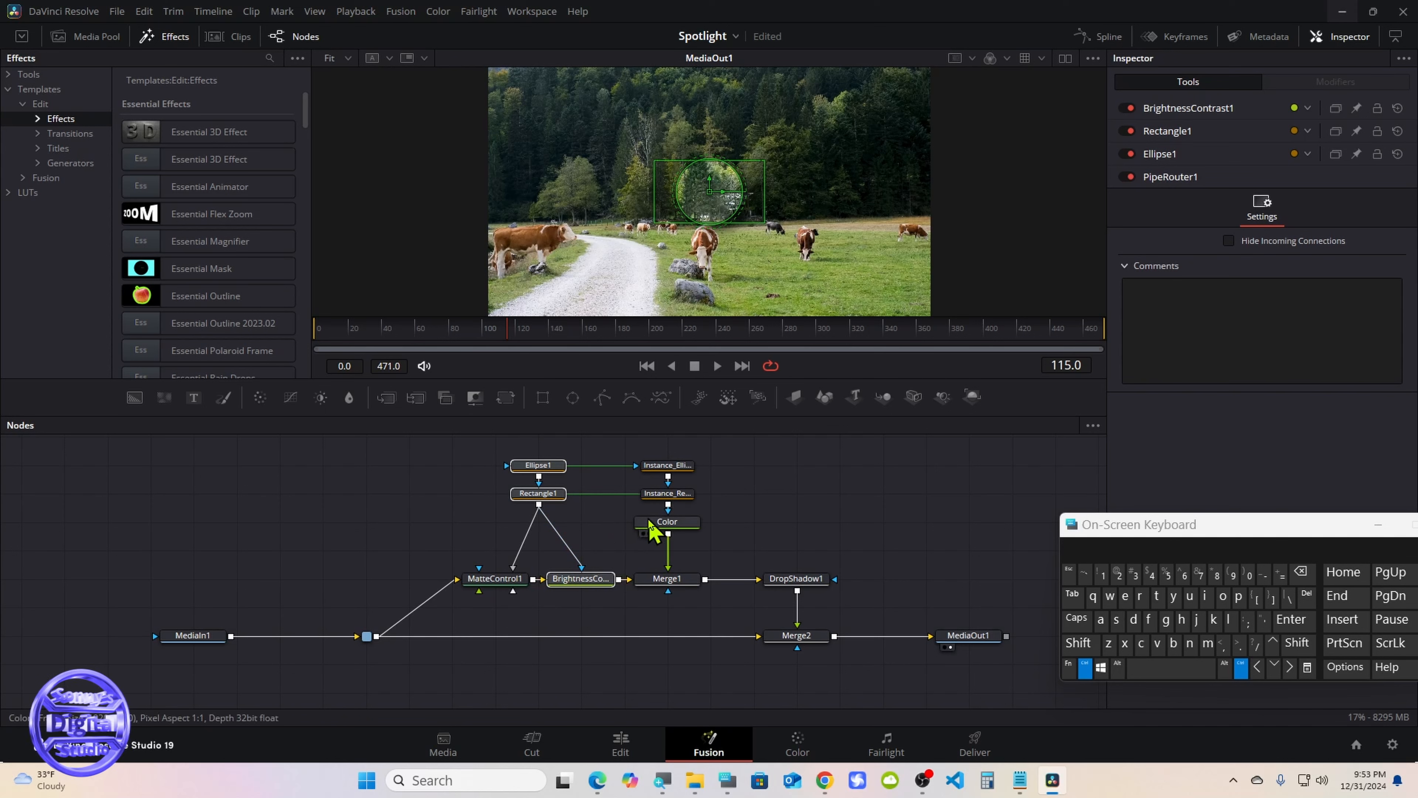
{"action": "left_click", "coordinate": [659, 524], "text": "ctrl"}
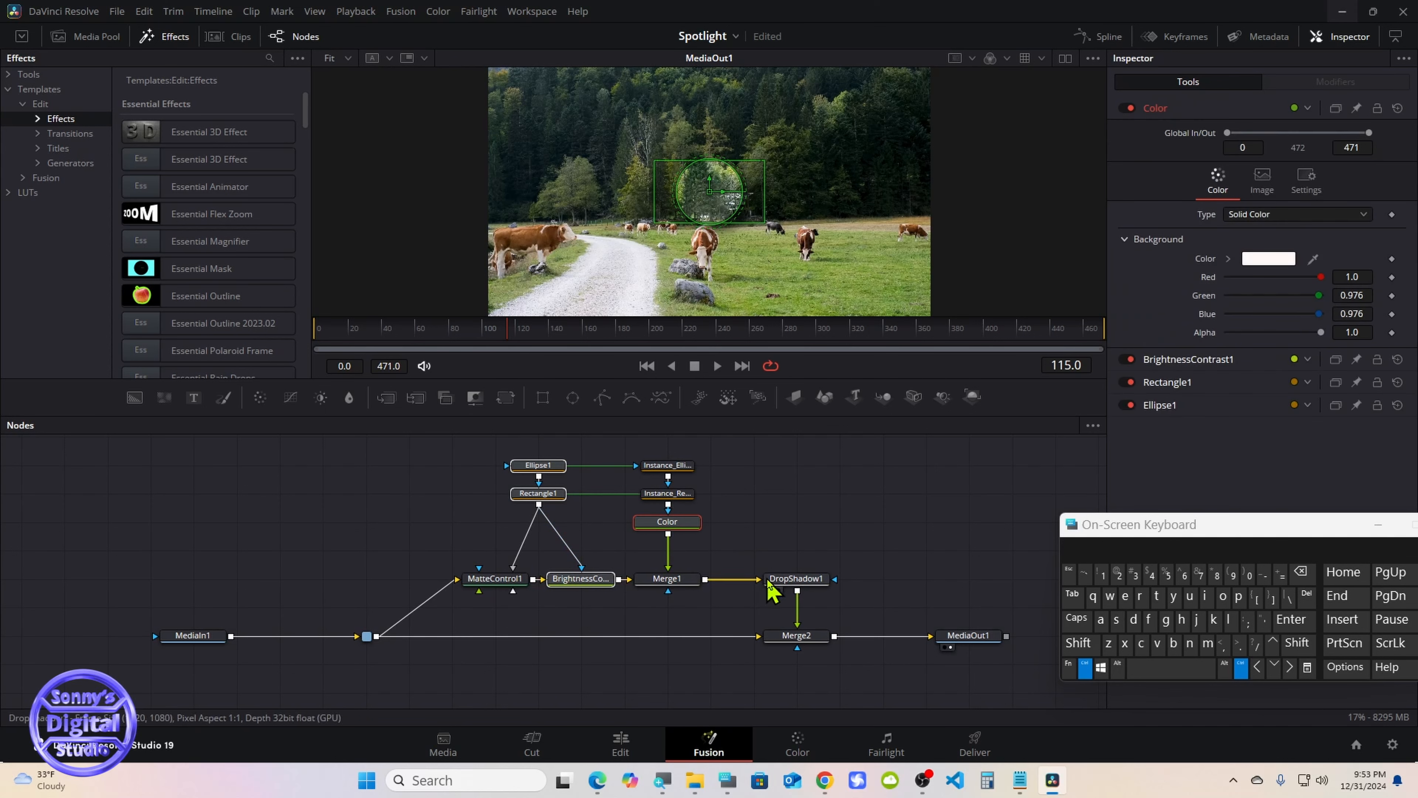
{"action": "left_click", "coordinate": [785, 581], "text": "ctrl"}
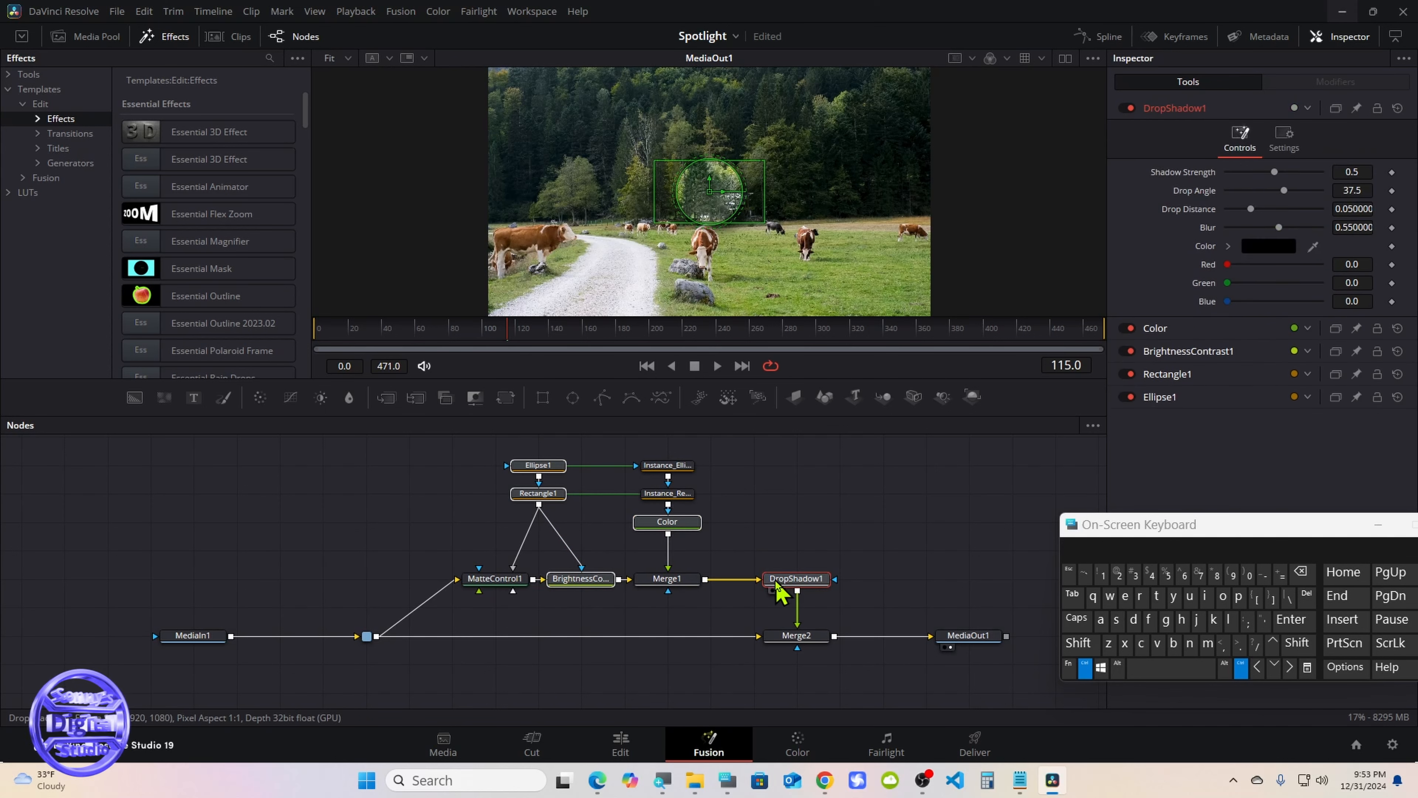
{"action": "left_click", "coordinate": [1101, 620]}
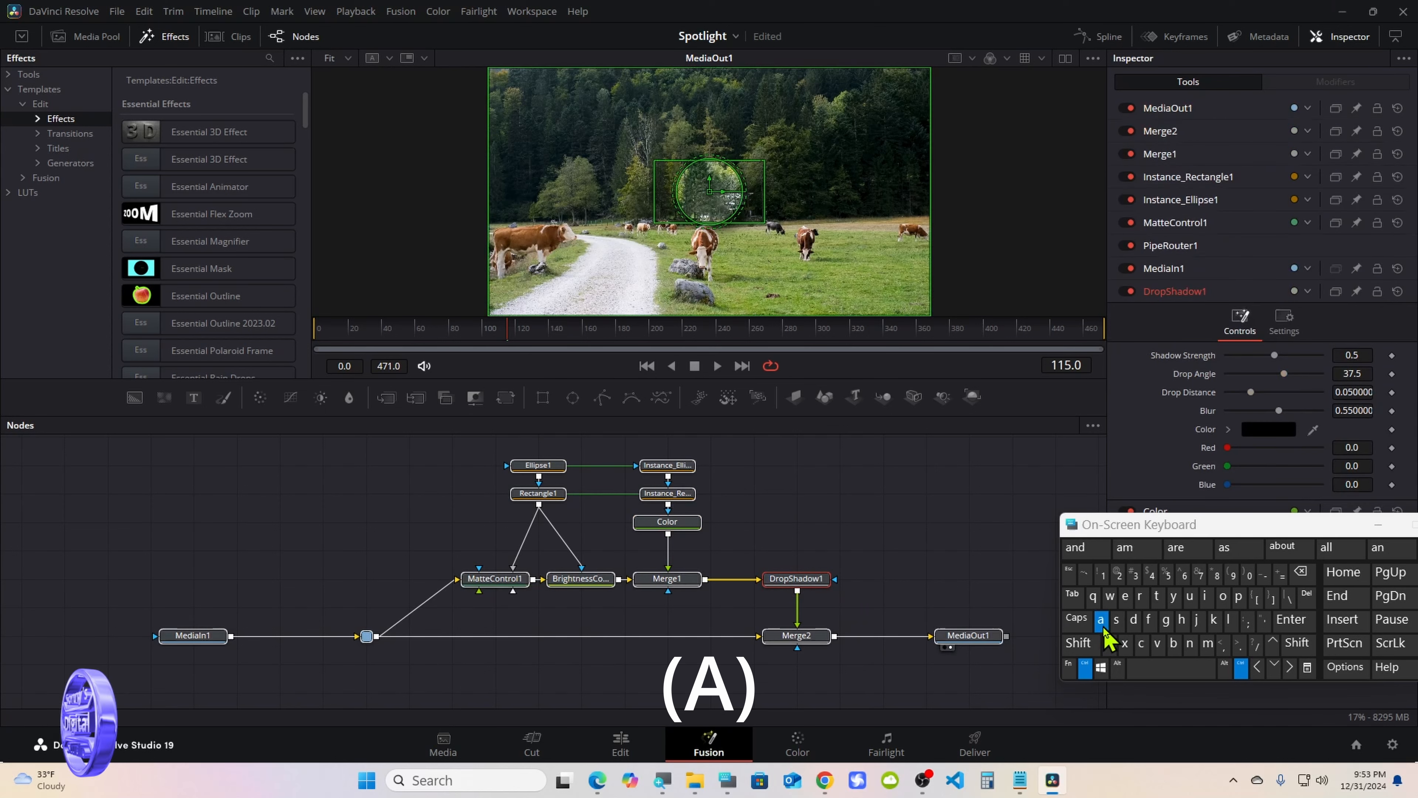
Deselect MediaOut1 and MediaIn1, and start creating a macro from the remaining selected nodes
{"action": "left_click", "coordinate": [1086, 668]}
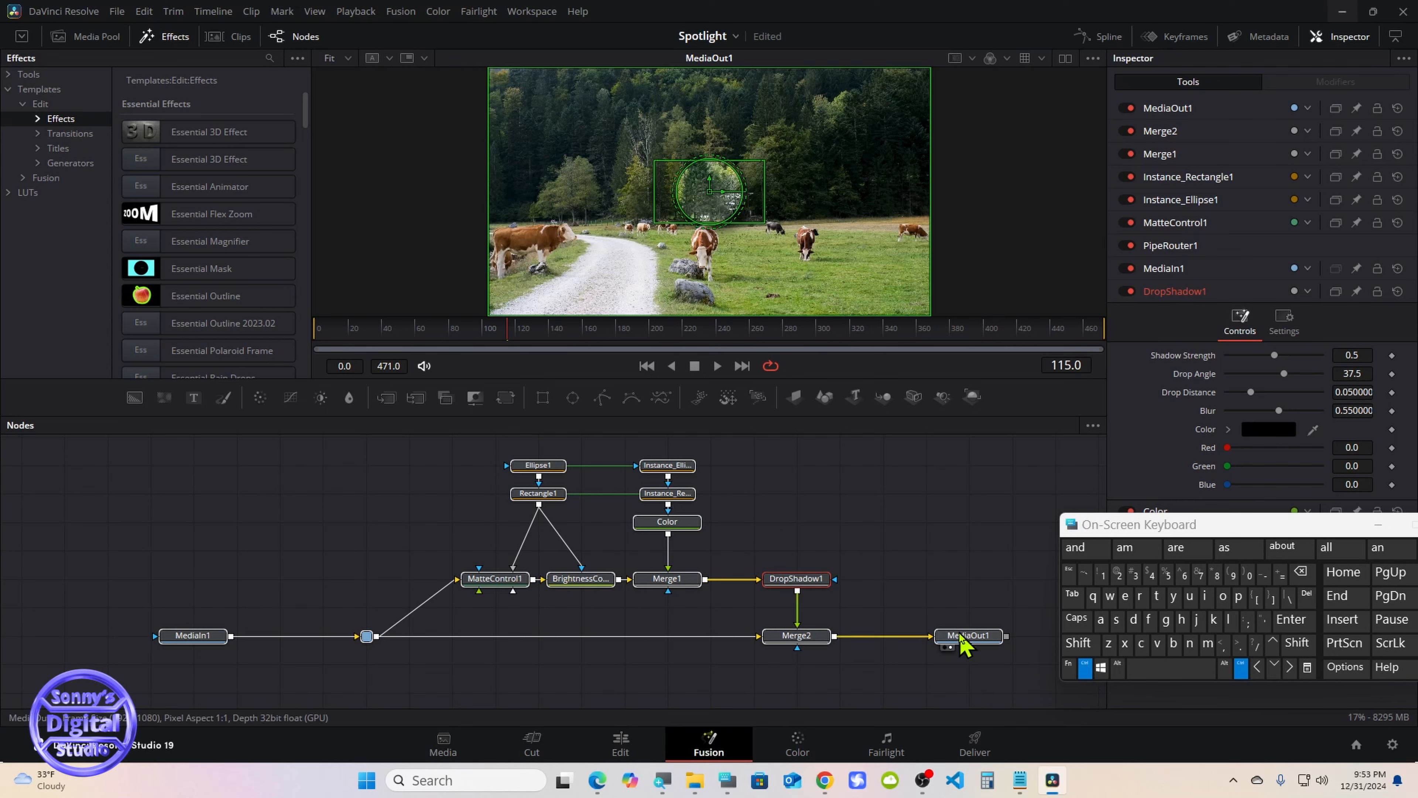
{"action": "left_click", "coordinate": [185, 637]}
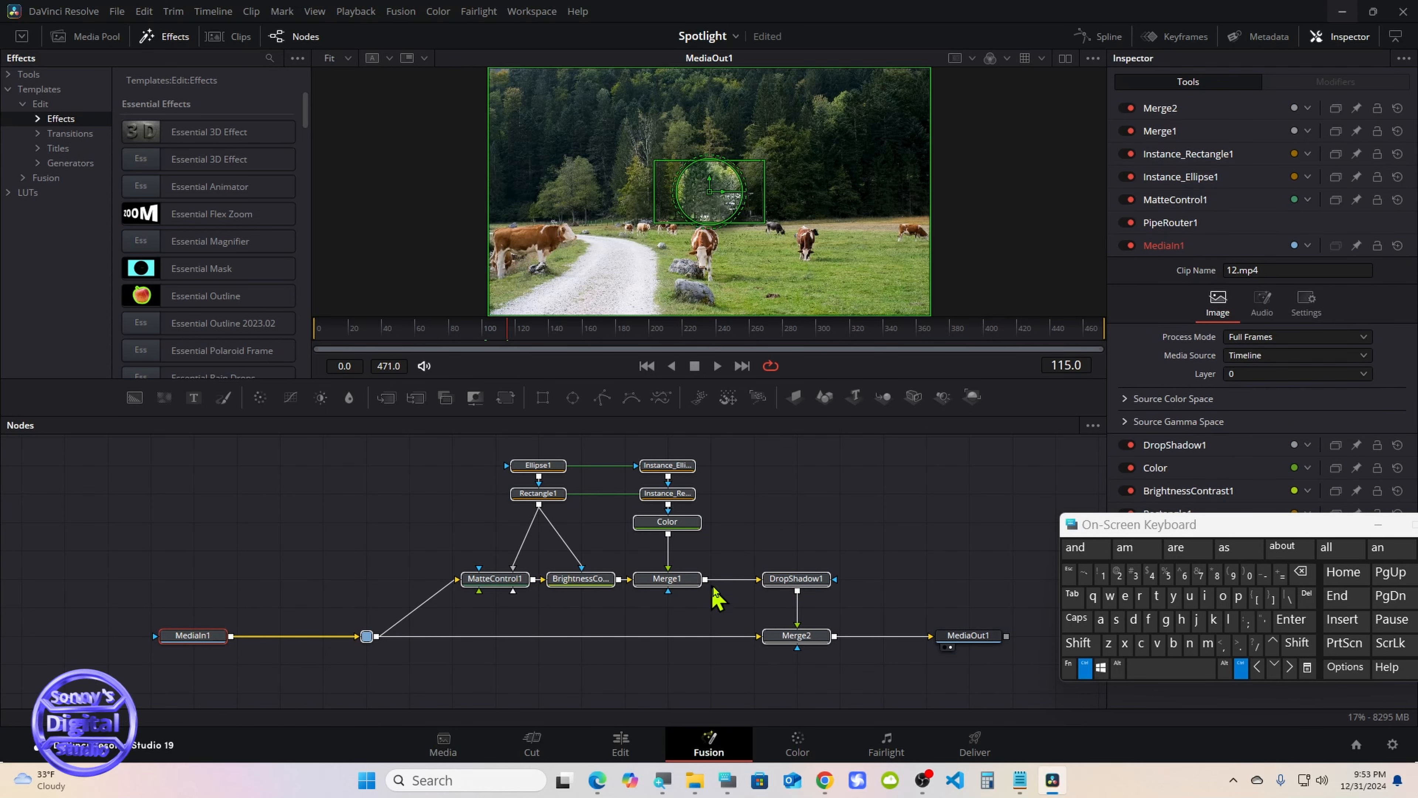
{"action": "right_click", "coordinate": [775, 584]}
{"action": "left_click", "coordinate": [211, 636], "text": "ctrl"}
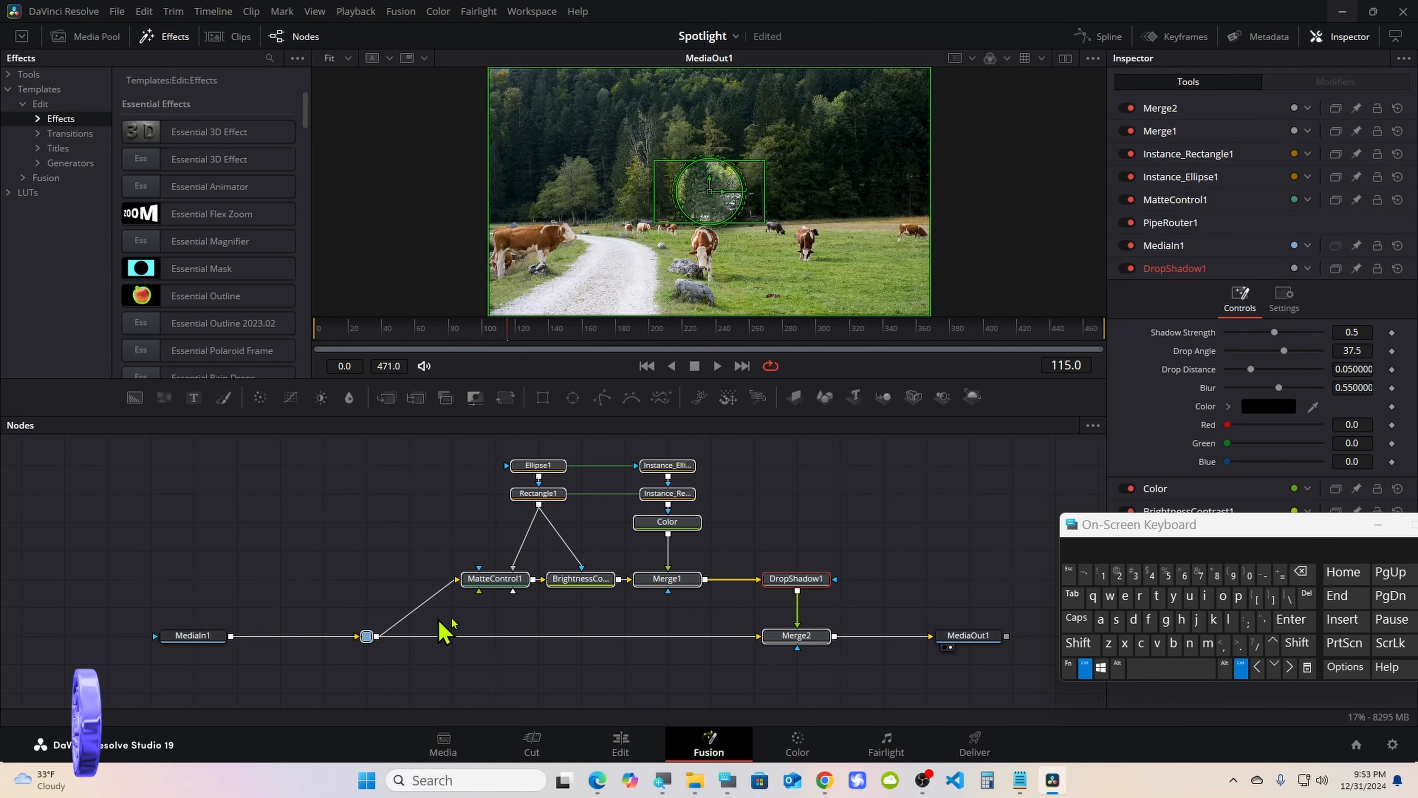
{"action": "right_click", "coordinate": [781, 582]}
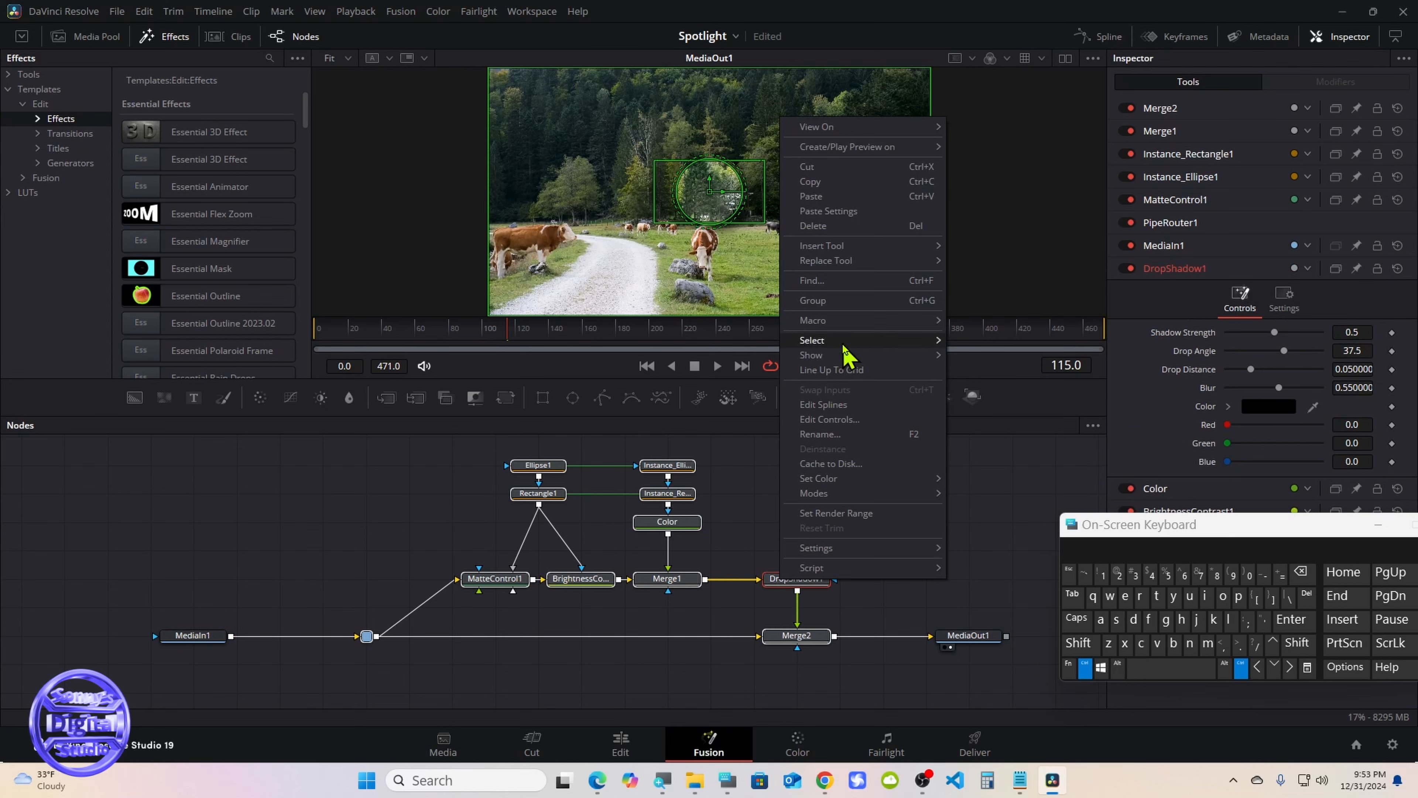
{"action": "mouse_move", "coordinate": [850, 324]}
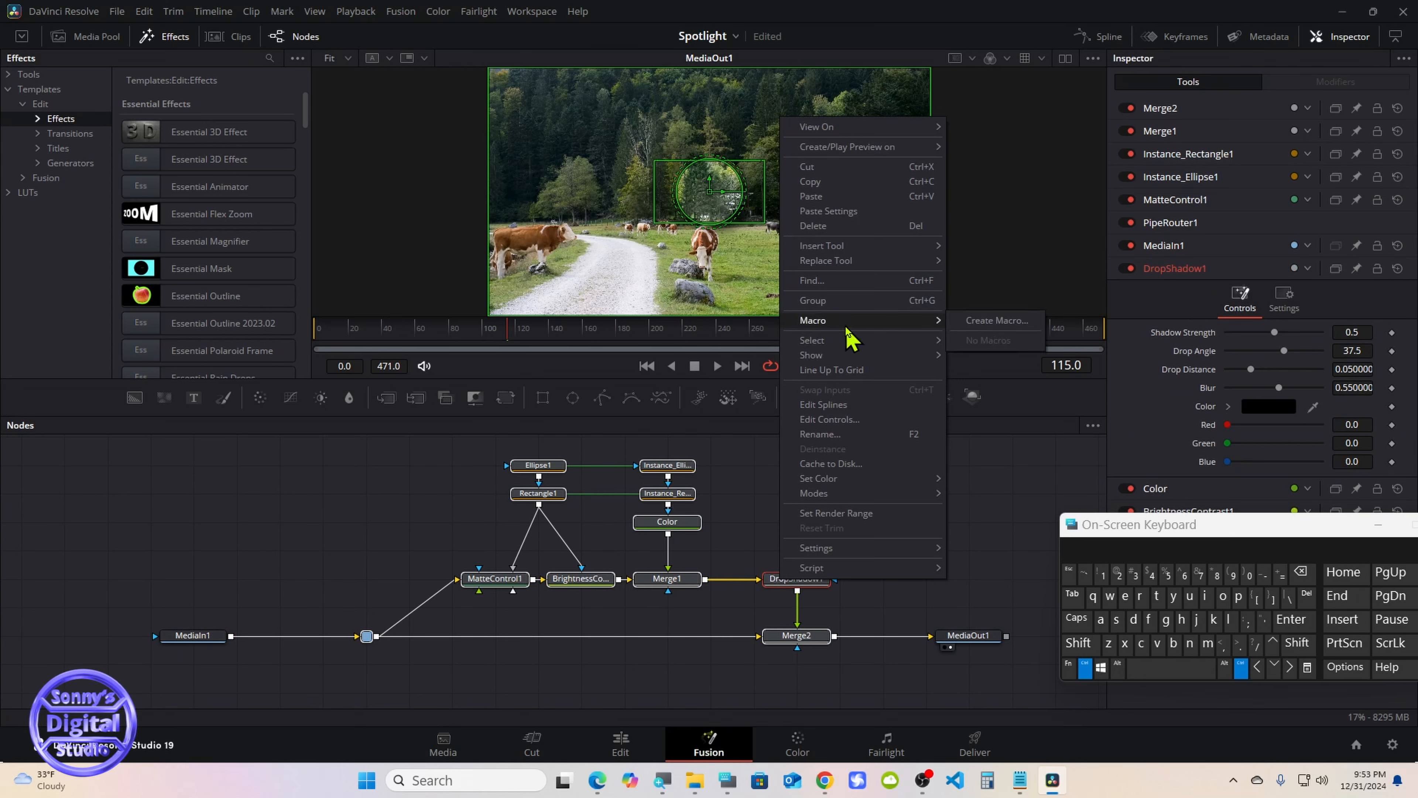
{"action": "left_click", "coordinate": [978, 335]}
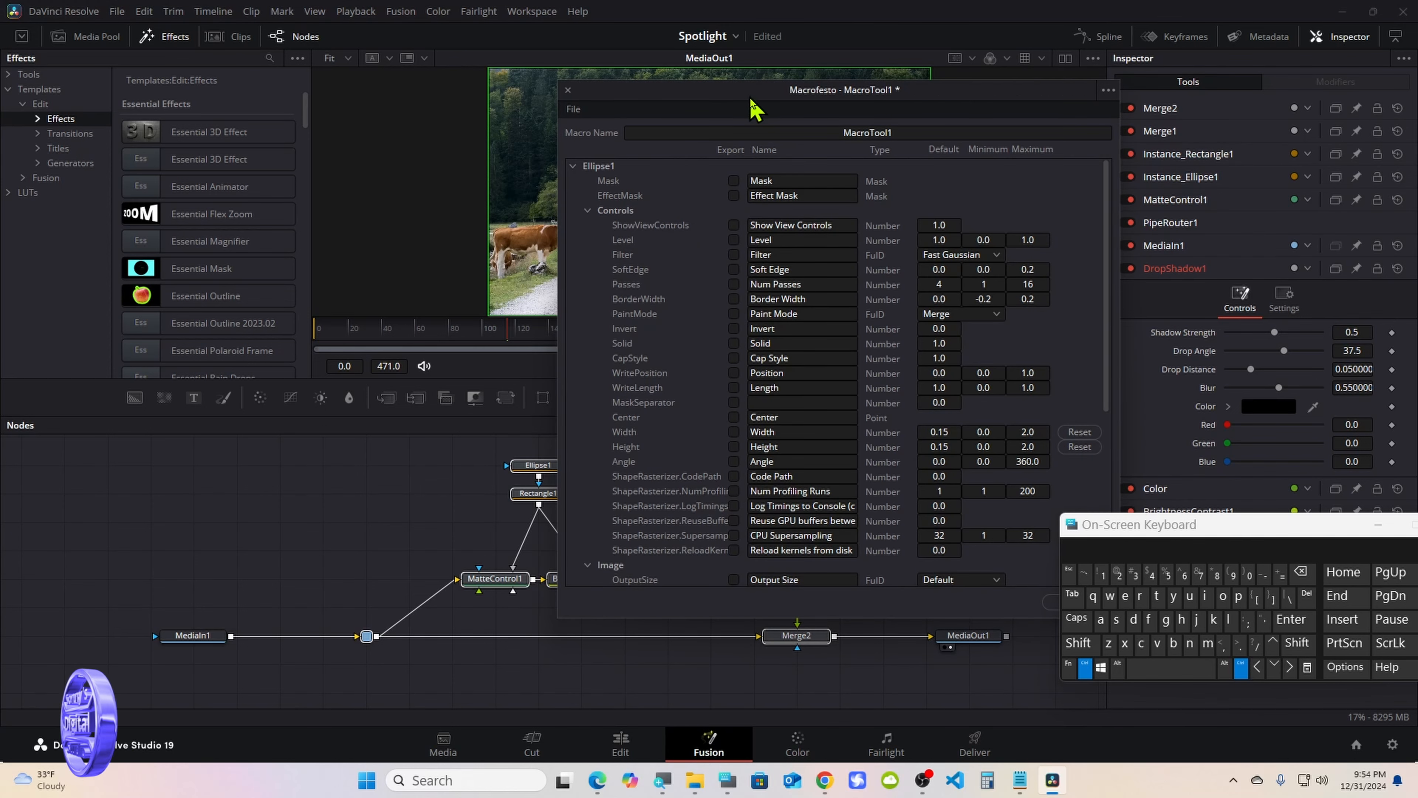
Name the macro SDS Spotlight-2
{"action": "left_click_drag", "start_coordinate": [751, 101], "coordinate": [777, 191]}
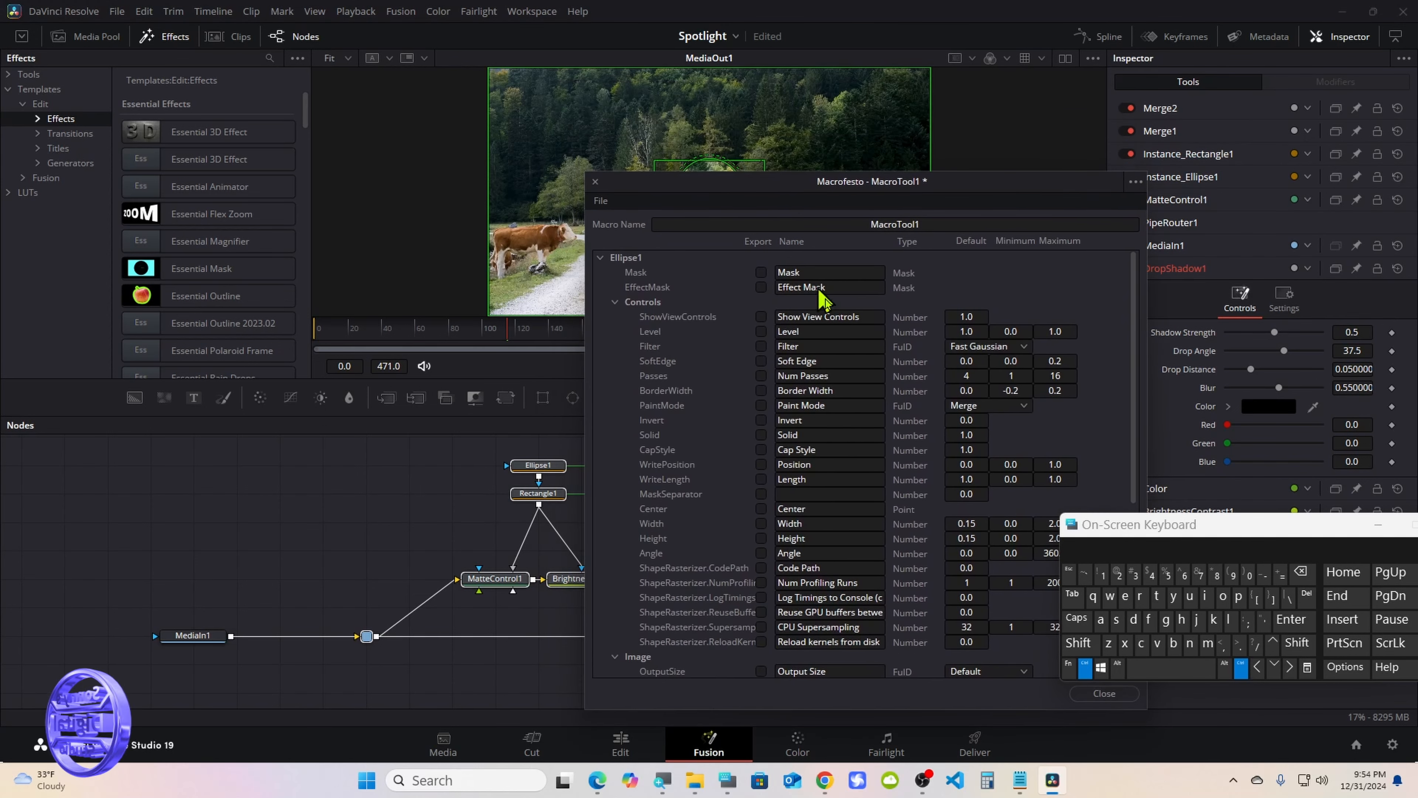
{"action": "left_click_drag", "start_coordinate": [1144, 528], "coordinate": [1087, 479]}
{"action": "left_click", "coordinate": [1033, 626]}
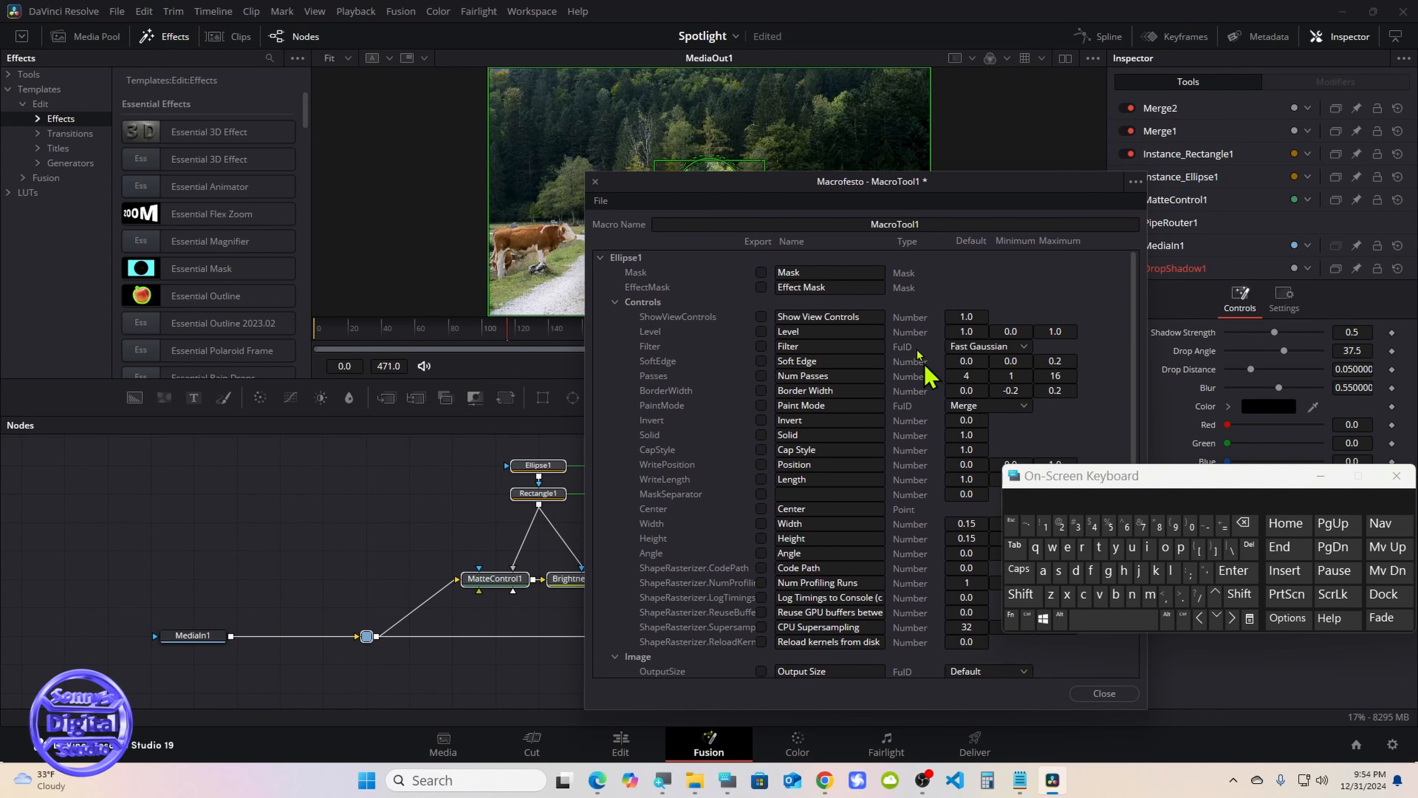
{"action": "left_click_drag", "start_coordinate": [802, 192], "coordinate": [761, 183]}
{"action": "double_click", "coordinate": [871, 217]}
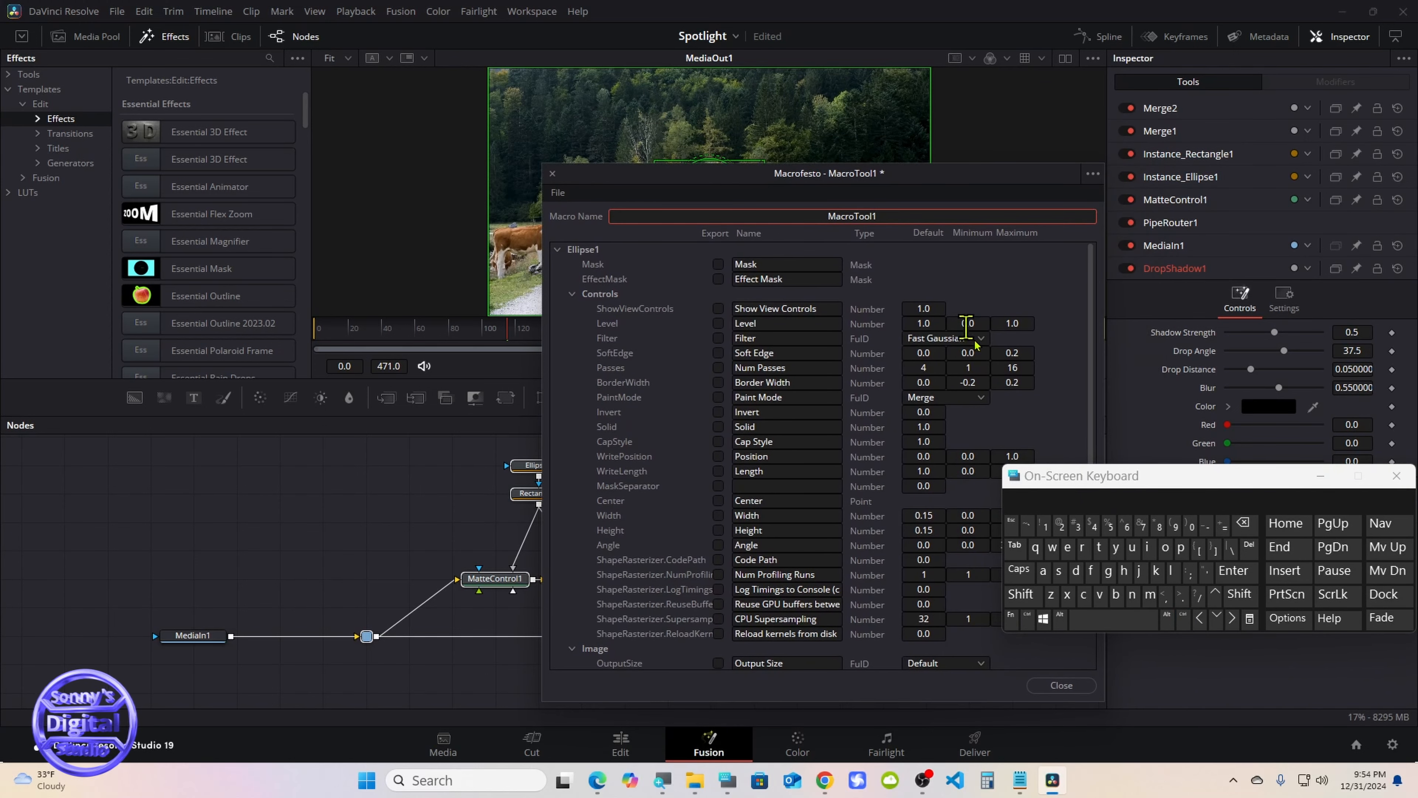
{"action": "left_click", "coordinate": [1243, 523]}
{"action": "left_click", "coordinate": [1022, 573]}
{"action": "left_click", "coordinate": [1055, 572]}
{"action": "left_click", "coordinate": [1073, 572]}
{"action": "left_click", "coordinate": [1057, 573]}
{"action": "left_click", "coordinate": [1092, 615]}
{"action": "left_click", "coordinate": [1022, 575]}
{"action": "left_click", "coordinate": [1025, 593]}
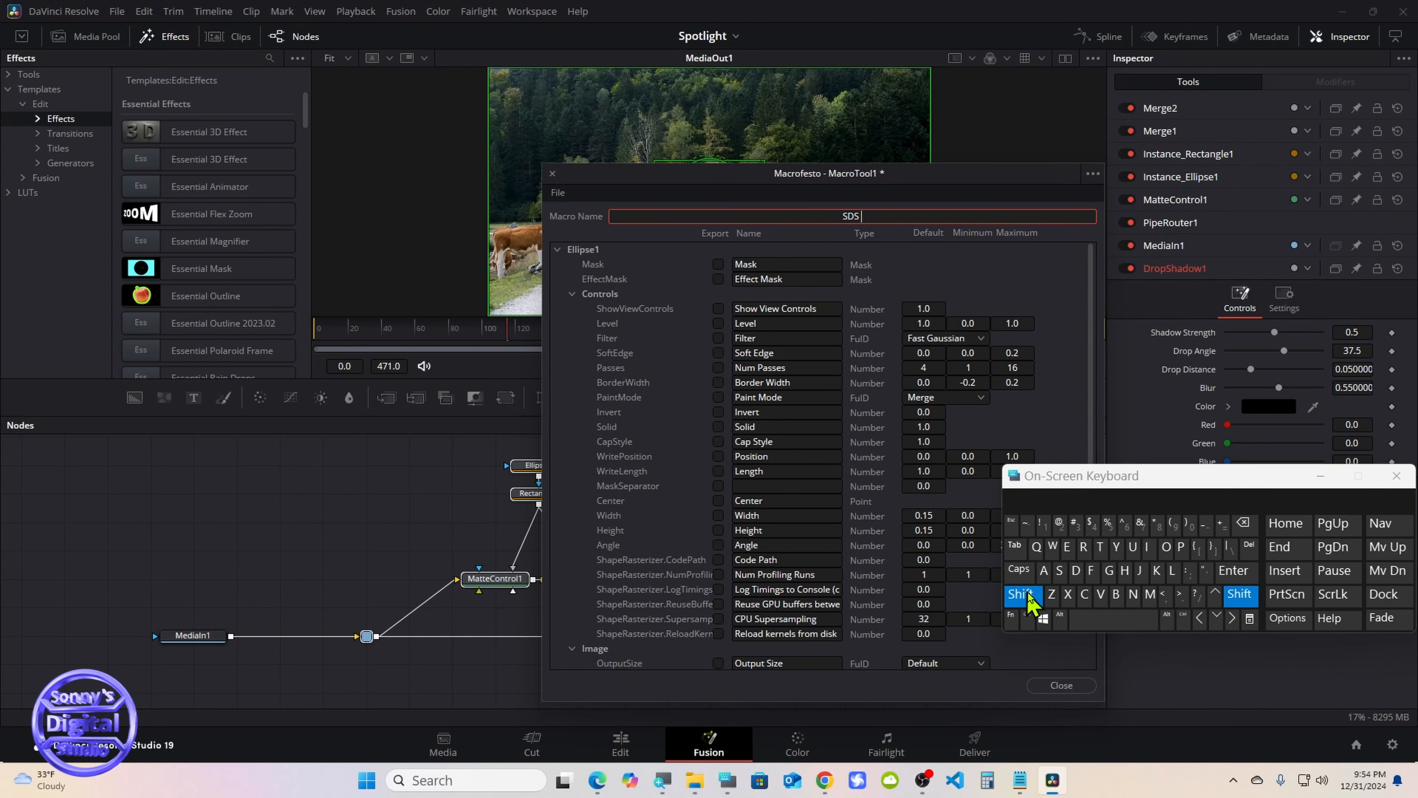
{"action": "left_click", "coordinate": [1057, 572]}
{"action": "left_click", "coordinate": [1167, 551]}
{"action": "left_click", "coordinate": [1103, 551]}
{"action": "left_click", "coordinate": [1086, 503]}
{"action": "left_click", "coordinate": [1245, 522]}
{"action": "left_click", "coordinate": [1211, 525]}
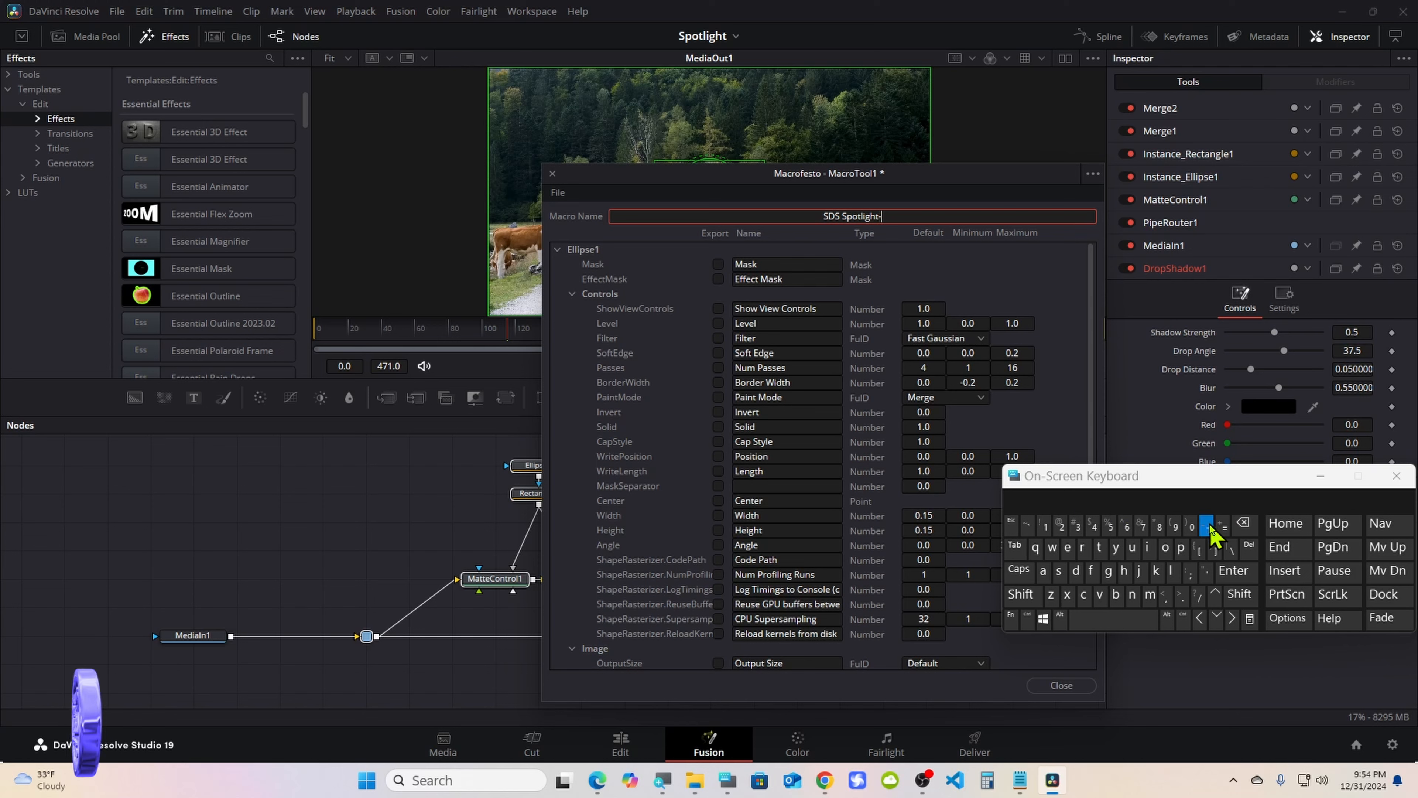
{"action": "left_click", "coordinate": [1058, 524]}
{"action": "left_click", "coordinate": [682, 259]}
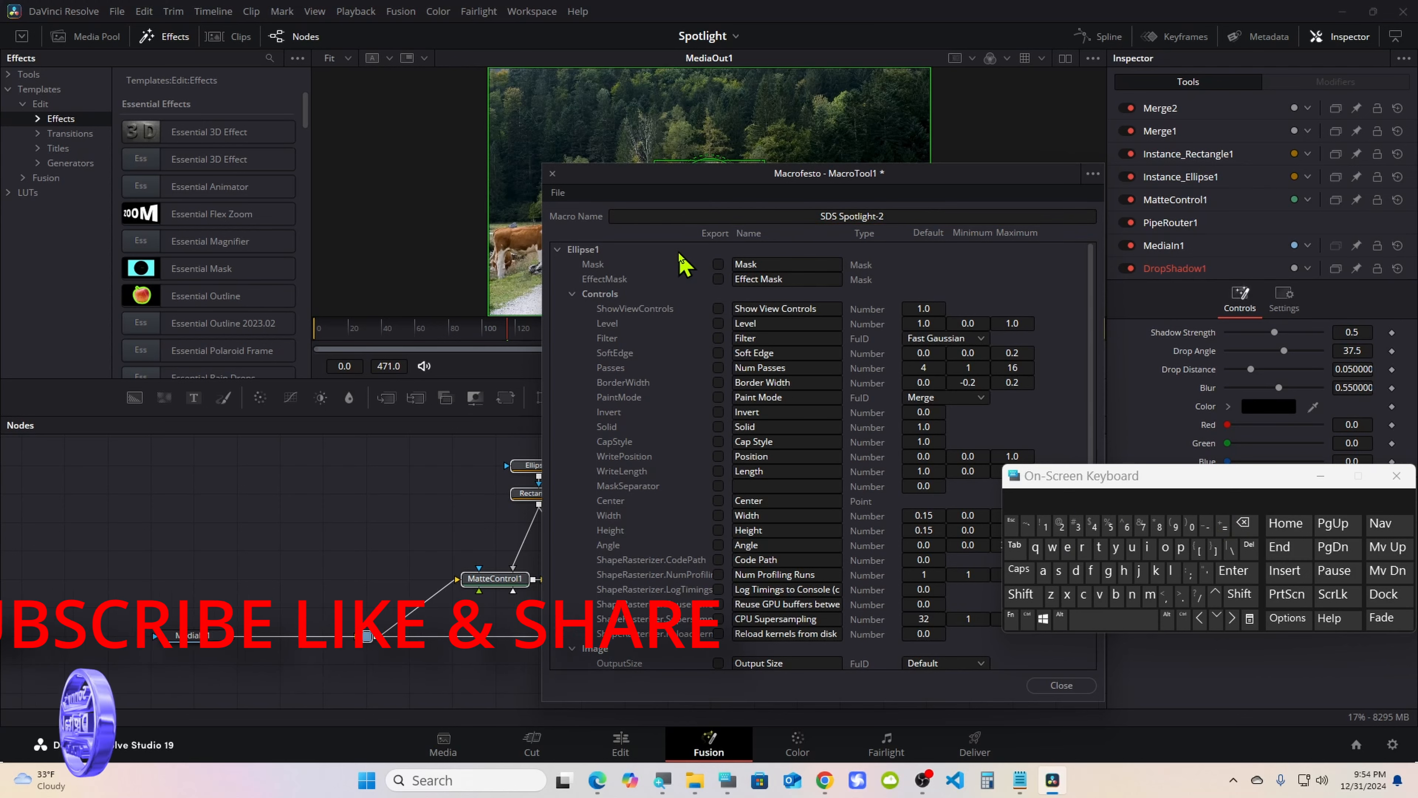
Export Ellipse1's Soft Edge, Border Width and Solid controls in the macro, and rename Solid as ELLIPSE
{"action": "left_click", "coordinate": [718, 352]}
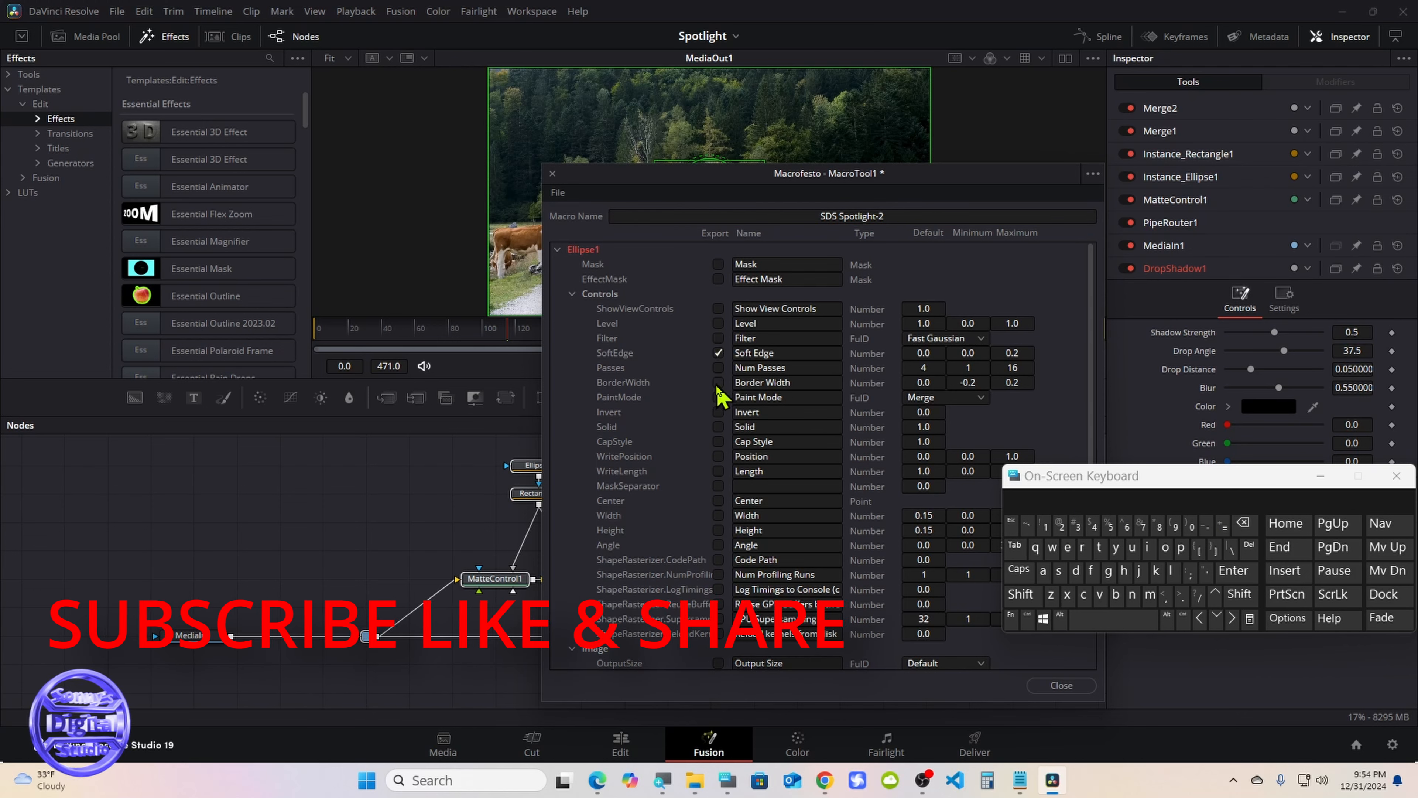
{"action": "left_click", "coordinate": [718, 427]}
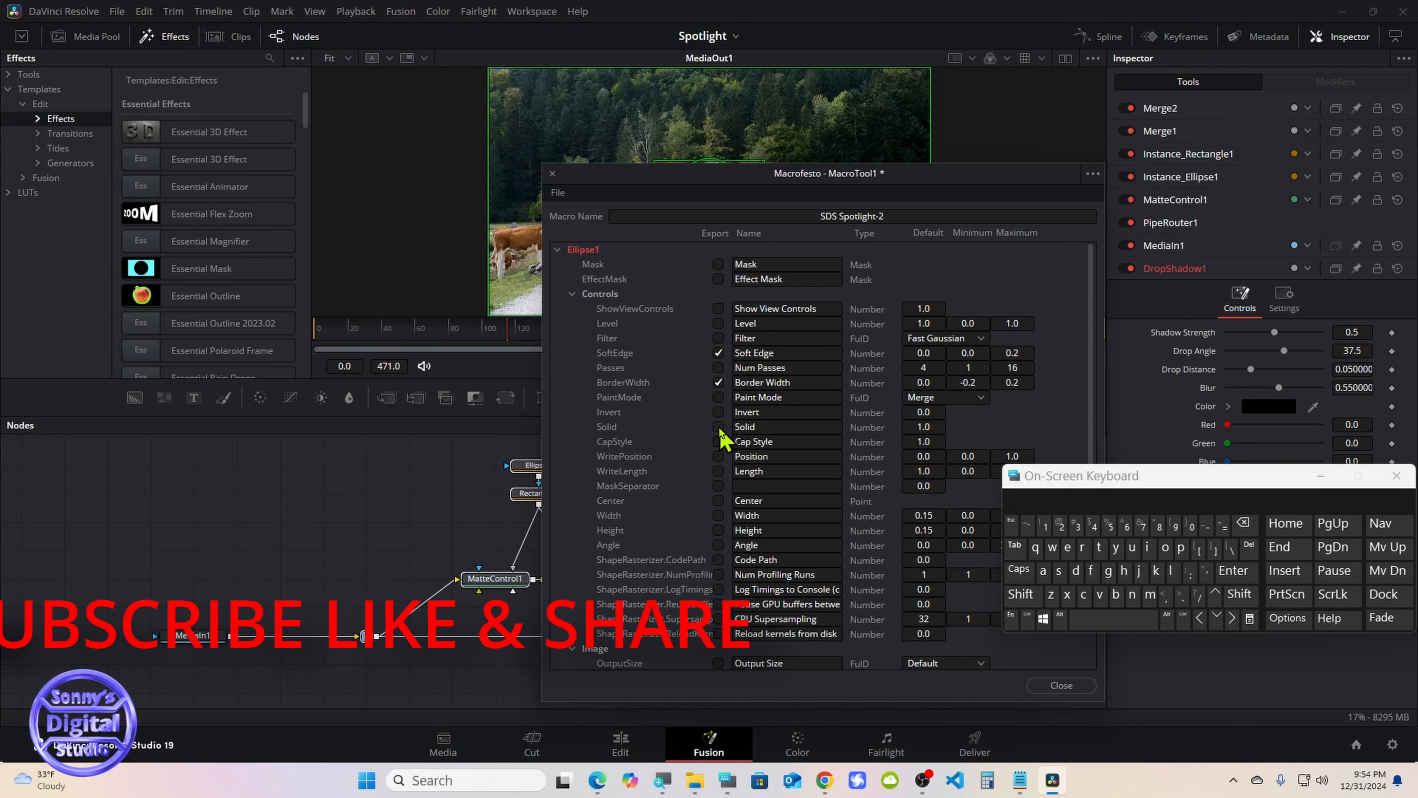
{"action": "left_click", "coordinate": [777, 427]}
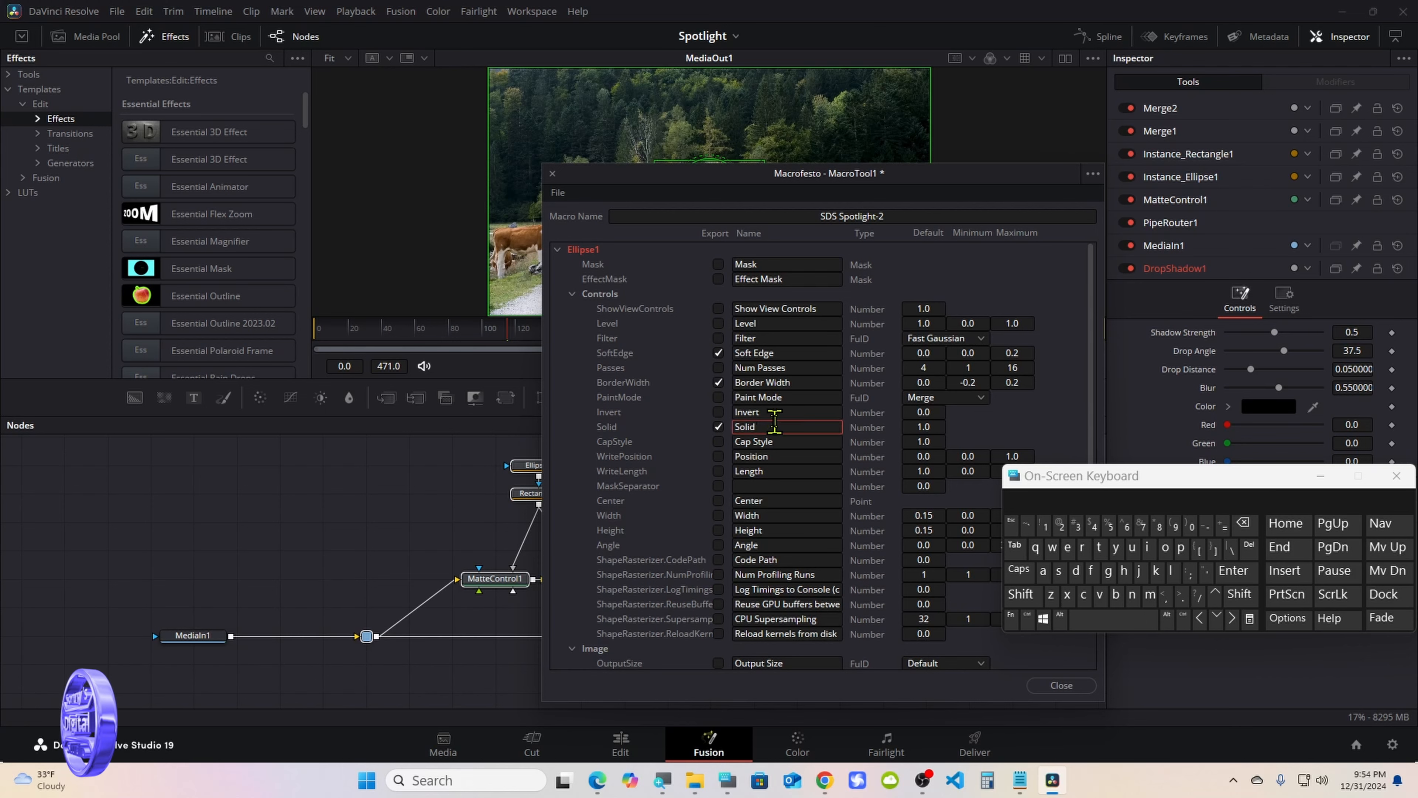
{"action": "left_click", "coordinate": [1244, 524]}
{"action": "left_click", "coordinate": [1018, 570]}
{"action": "left_click", "coordinate": [1067, 546]}
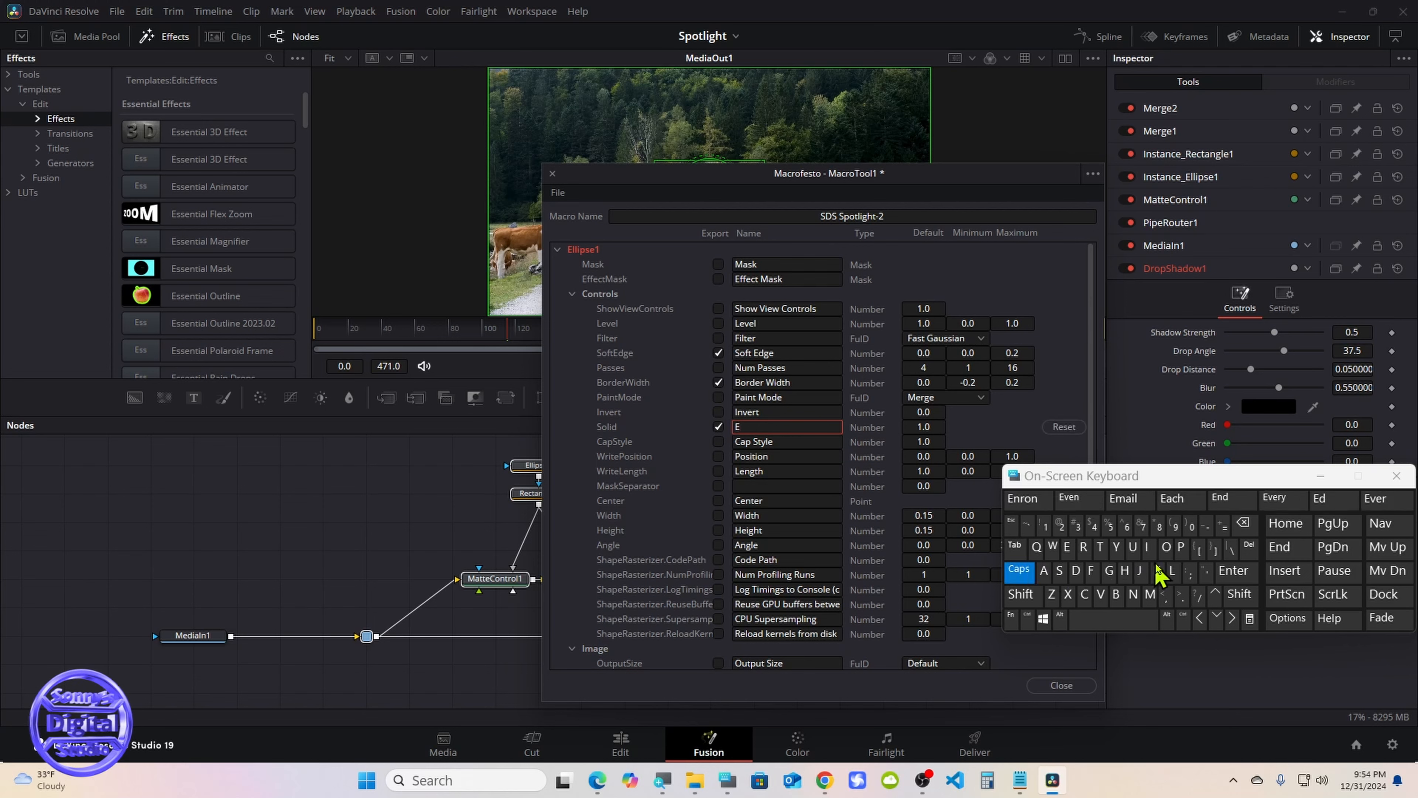
{"action": "left_click", "coordinate": [1172, 570]}
{"action": "left_click", "coordinate": [1172, 570]}
{"action": "left_click", "coordinate": [1149, 560]}
{"action": "left_click", "coordinate": [1324, 499]}
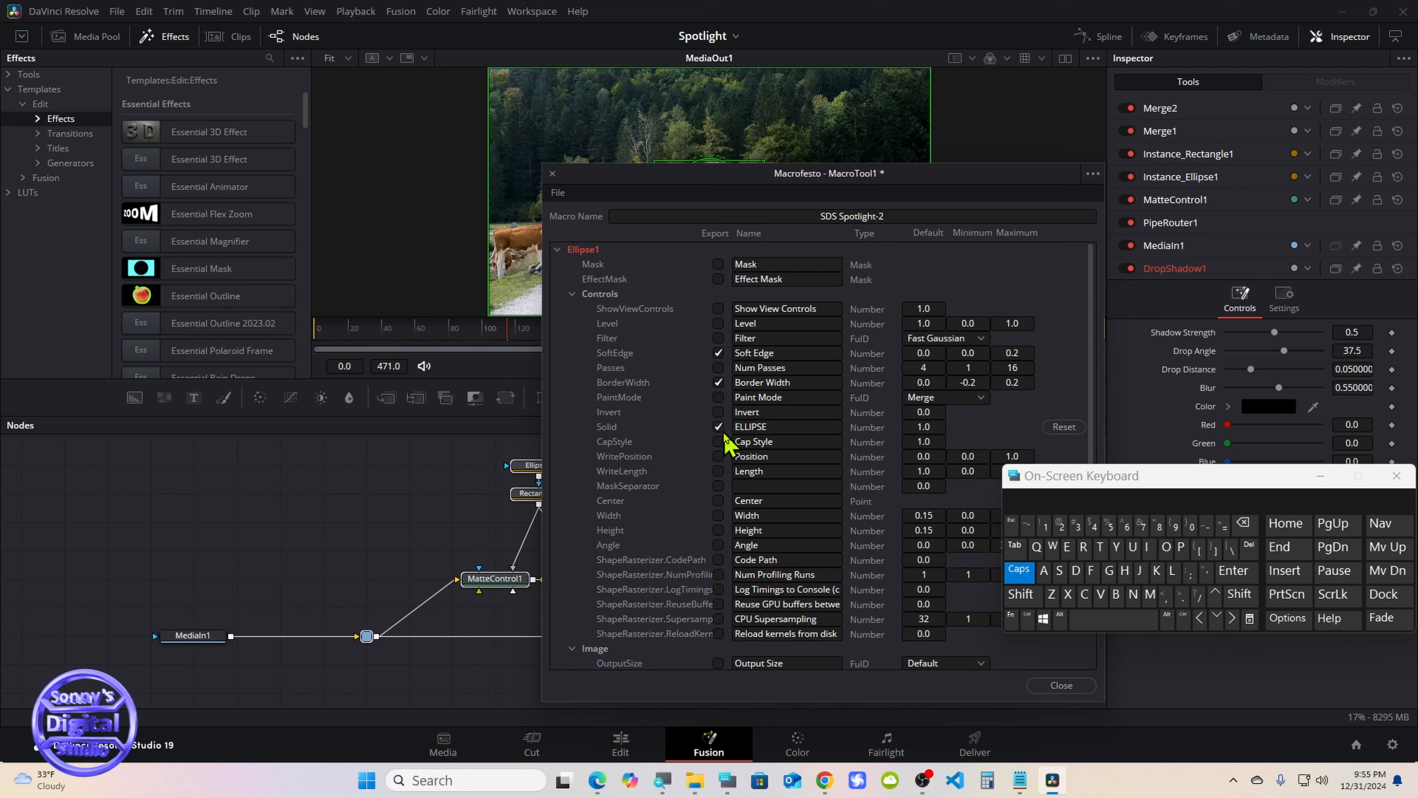
Export Ellipse1's Height control in the macro and rename it as Size
{"action": "left_click", "coordinate": [718, 529]}
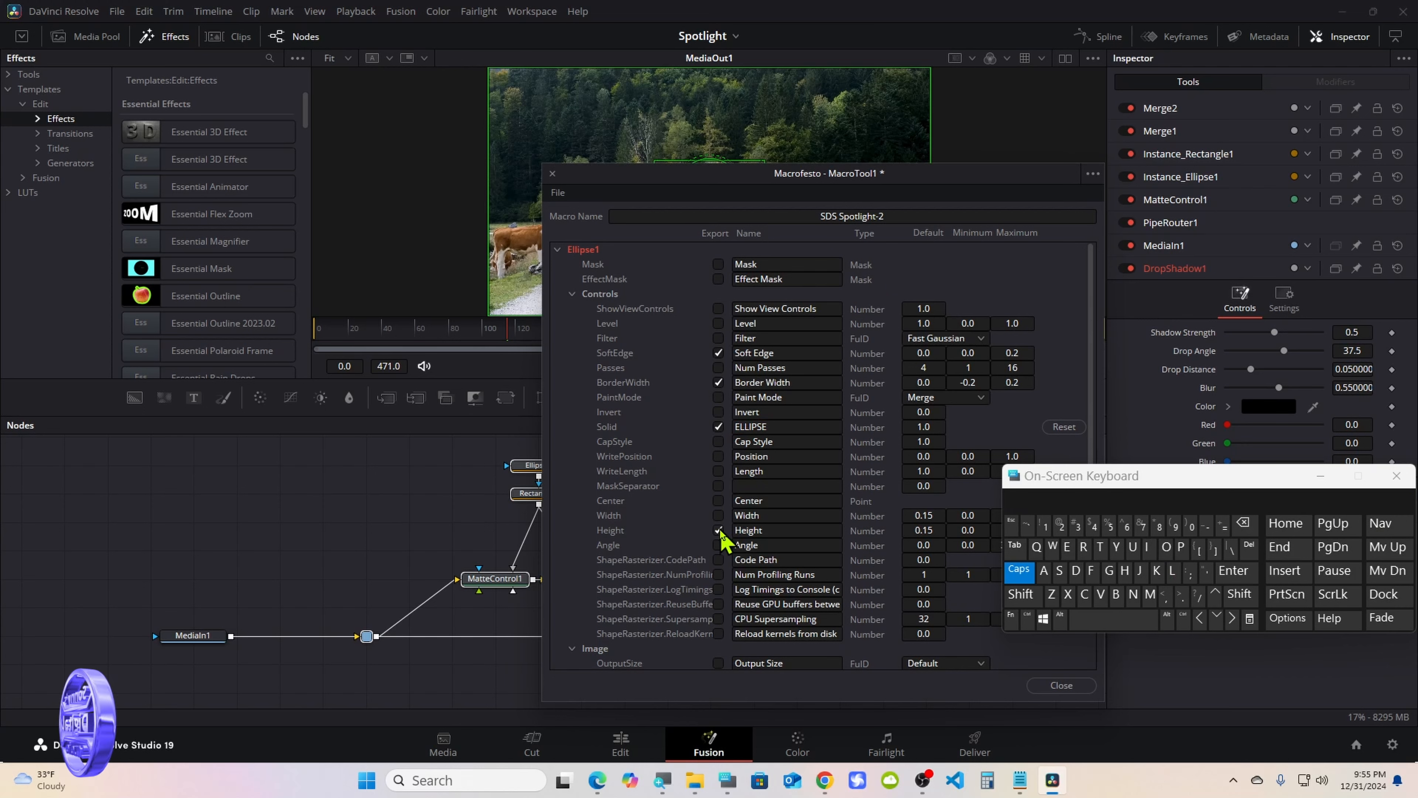
{"action": "left_click", "coordinate": [767, 533]}
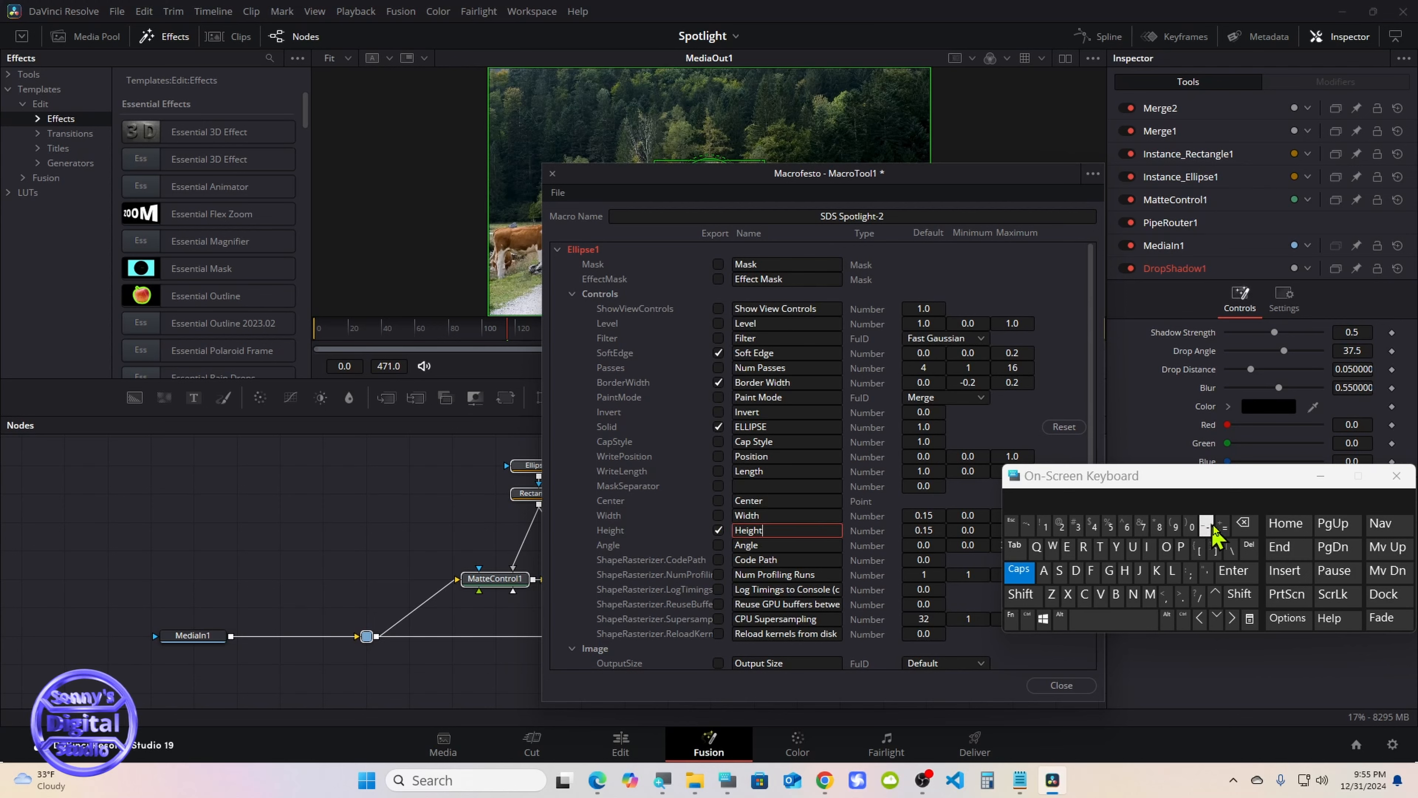
{"action": "left_click", "coordinate": [1243, 522]}
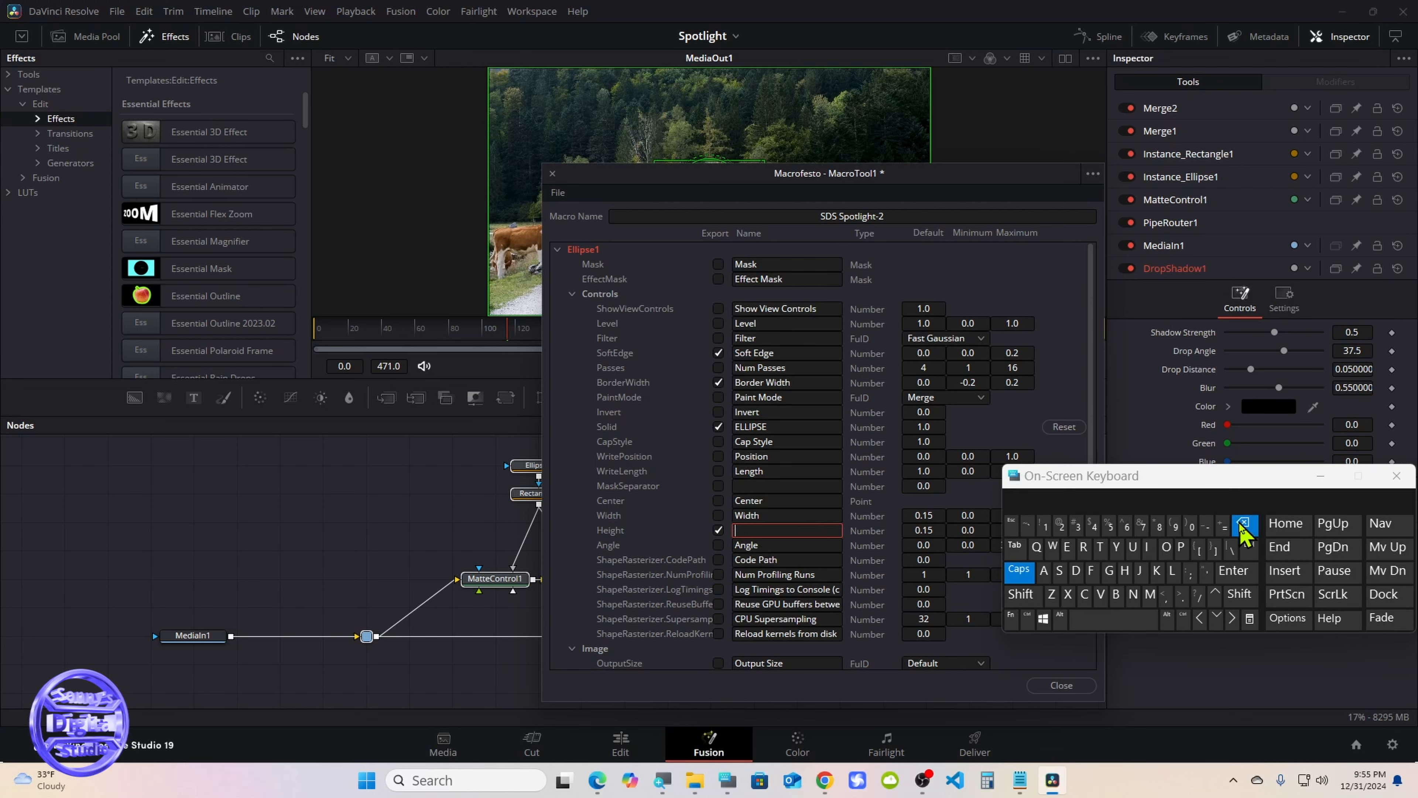
{"action": "left_click", "coordinate": [1020, 570]}
{"action": "left_click", "coordinate": [1021, 594]}
{"action": "left_click", "coordinate": [1059, 570]}
{"action": "left_click", "coordinate": [1148, 551]}
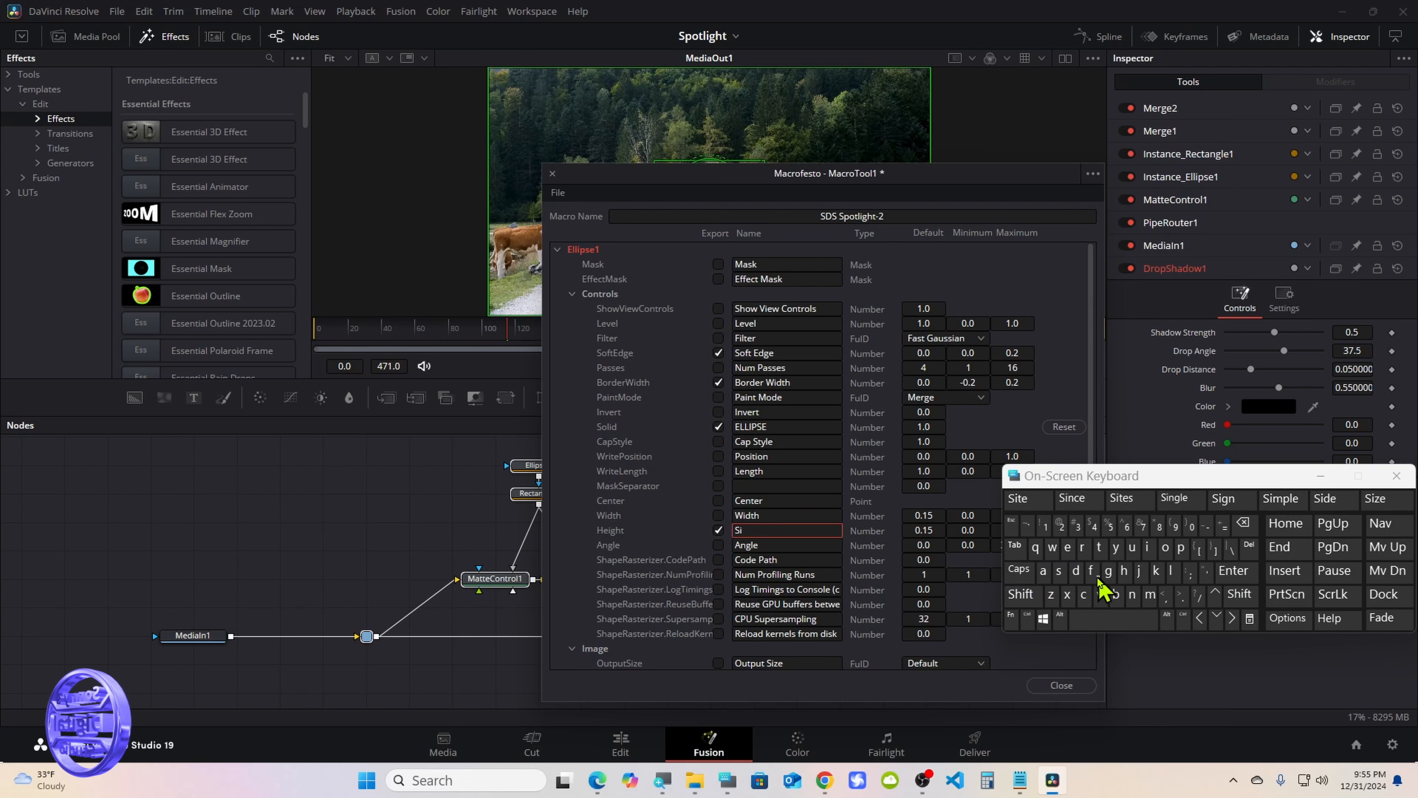
{"action": "left_click", "coordinate": [1051, 594]}
{"action": "left_click", "coordinate": [1068, 547]}
{"action": "left_click", "coordinate": [706, 245]}
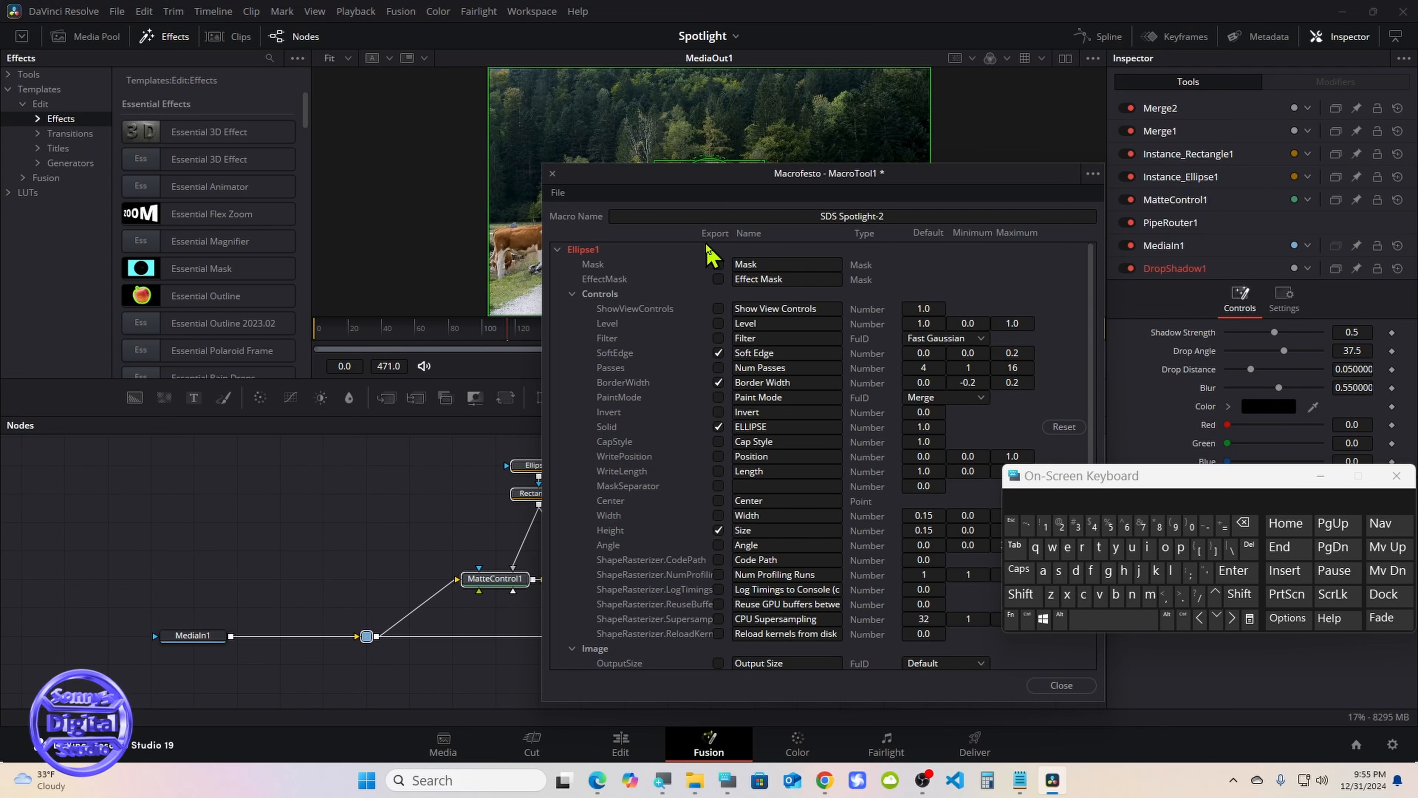
Export Ellipse1's Center control and collapse the Ellipse1 parameters
{"action": "left_click", "coordinate": [717, 500]}
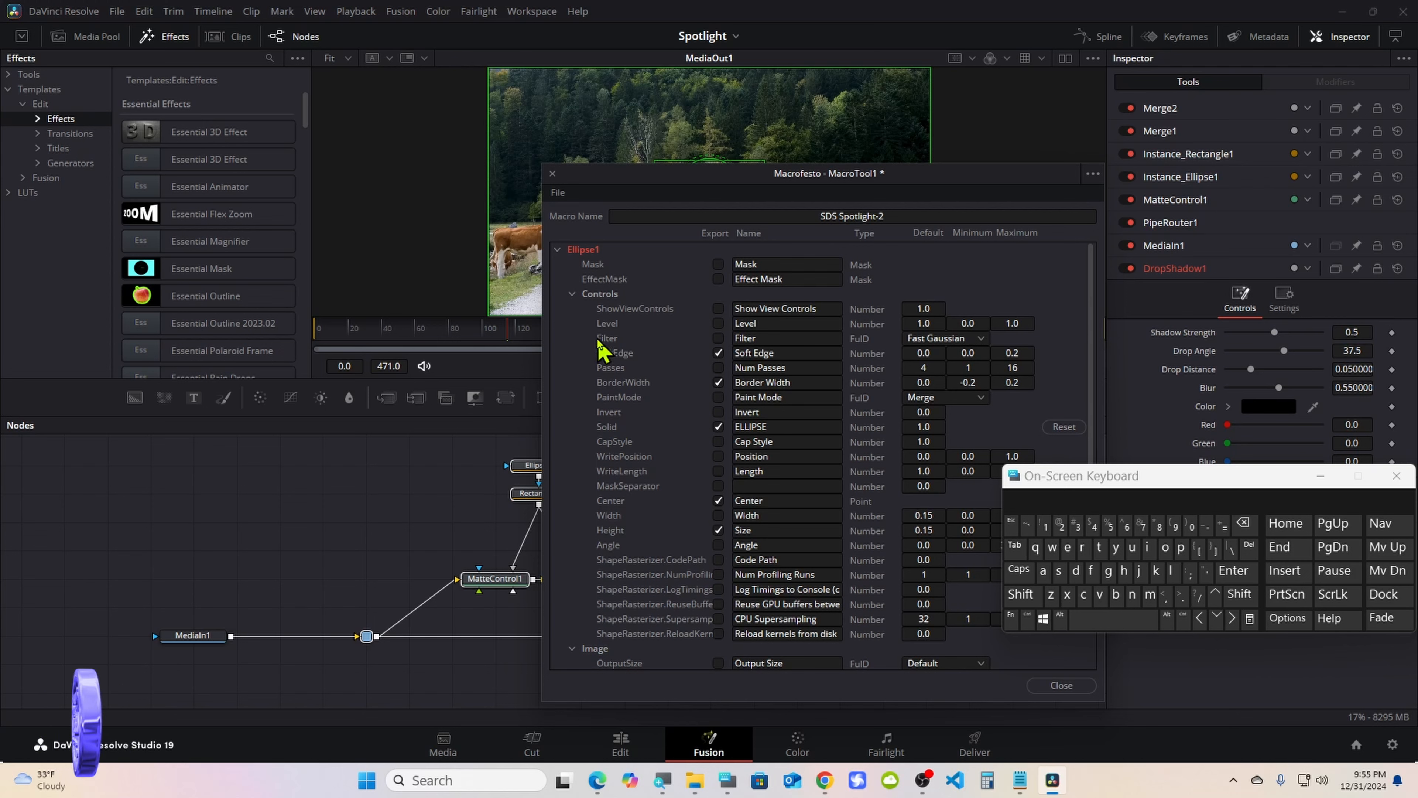
{"action": "left_click", "coordinate": [572, 294]}
{"action": "left_click", "coordinate": [558, 249]}
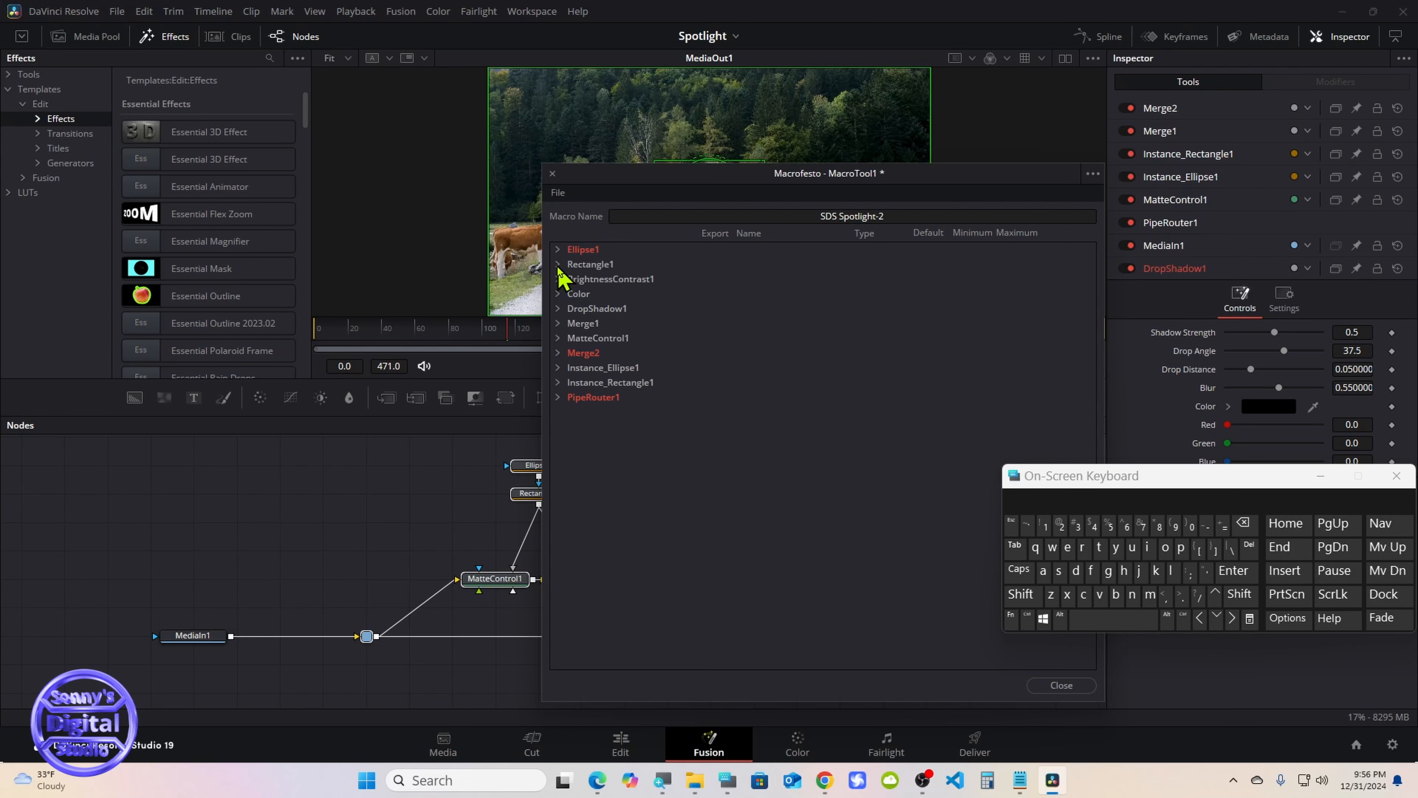
Export Rectangle1's Soft Edge, Border Width, Center, Width, Height, Corner Radius, Angle and Solid controls in the macro
{"action": "left_click", "coordinate": [557, 265]}
{"action": "left_click", "coordinate": [718, 368]}
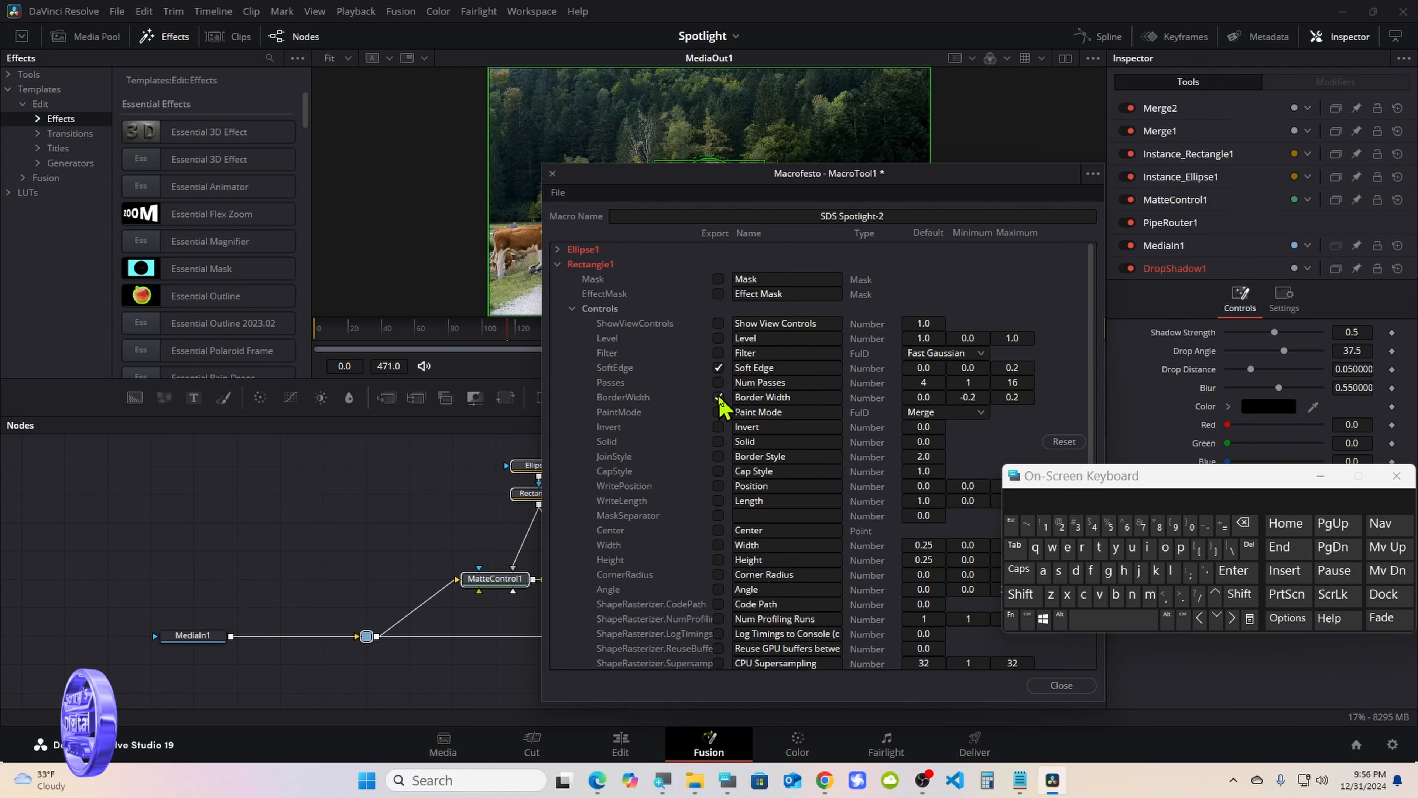
{"action": "left_click", "coordinate": [719, 530]}
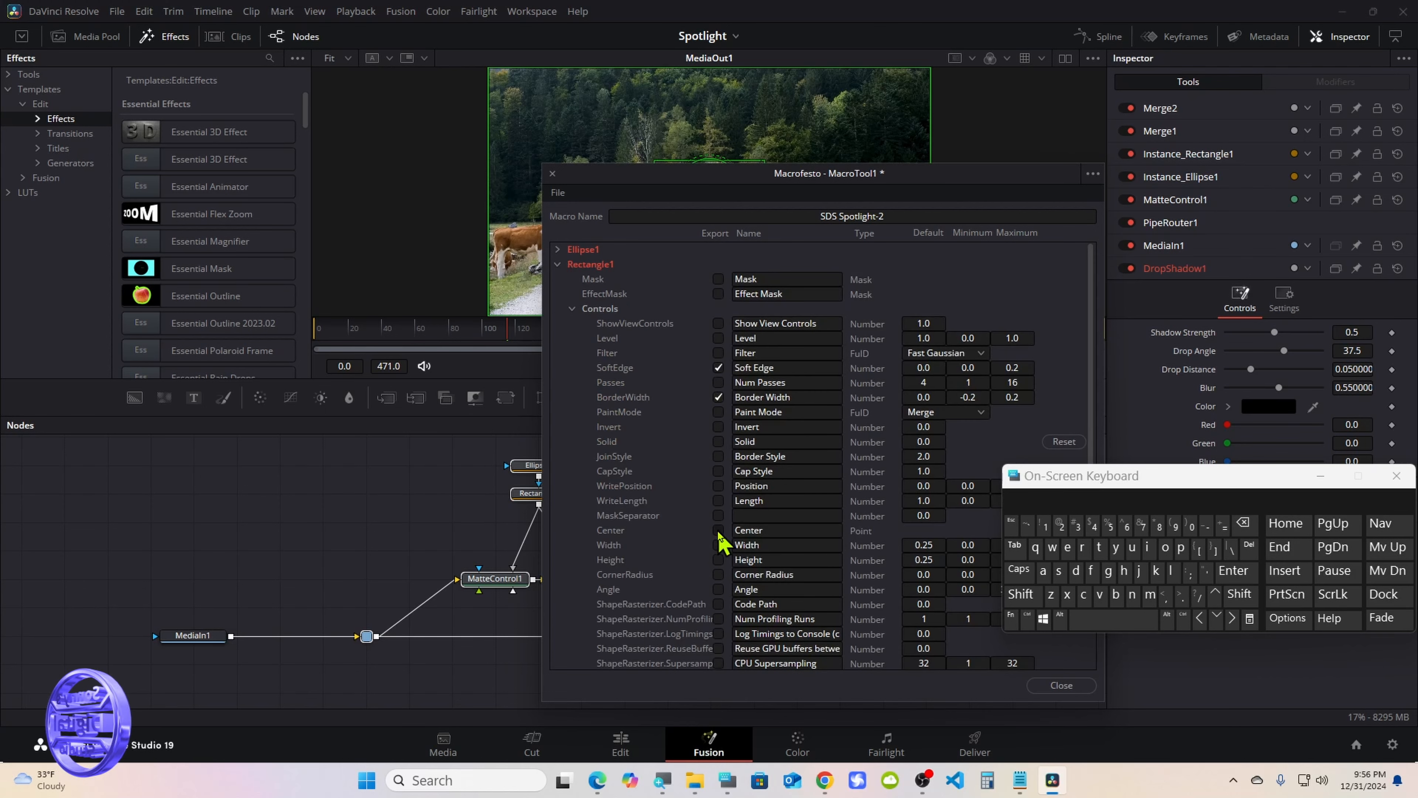
{"action": "left_click", "coordinate": [718, 544]}
{"action": "left_click", "coordinate": [718, 560]}
{"action": "left_click", "coordinate": [718, 575]}
{"action": "left_click", "coordinate": [718, 589]}
{"action": "left_click", "coordinate": [718, 442]}
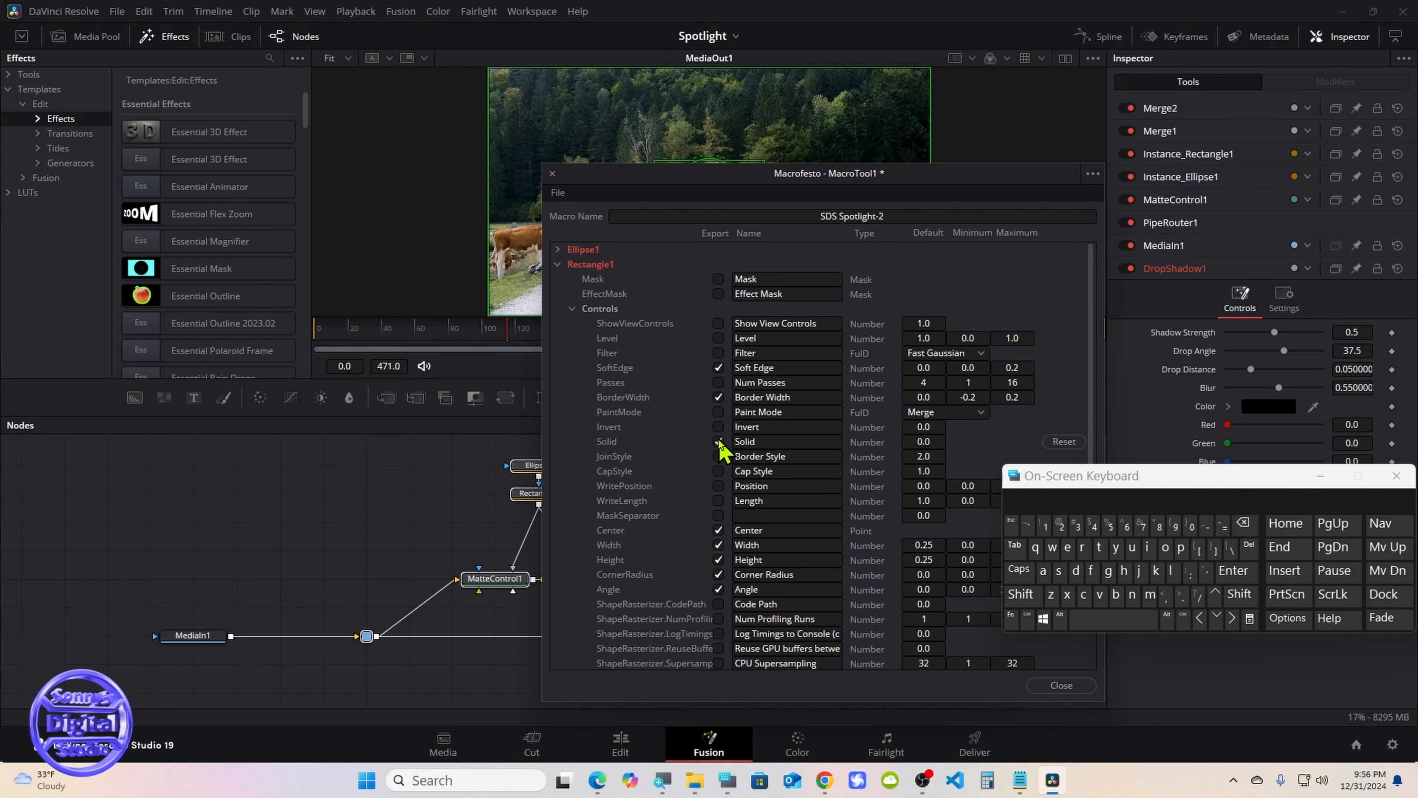
Rename Rectangle1's exported Solid control as RECTANGLE and collapse the Rectangle1 parameters
{"action": "left_click", "coordinate": [770, 442]}
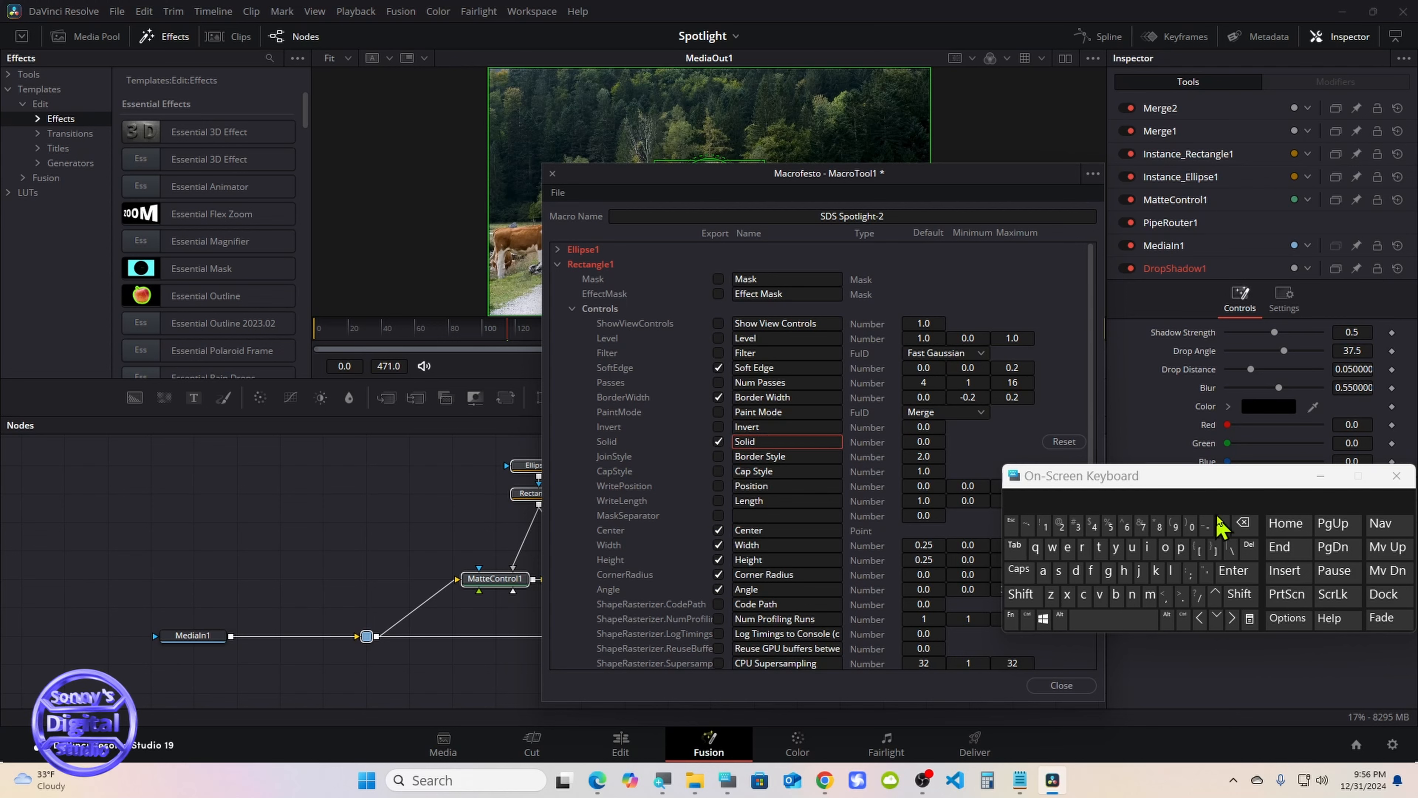
{"action": "left_click", "coordinate": [1243, 523]}
{"action": "left_click", "coordinate": [1243, 523]}
{"action": "left_click", "coordinate": [1021, 569]}
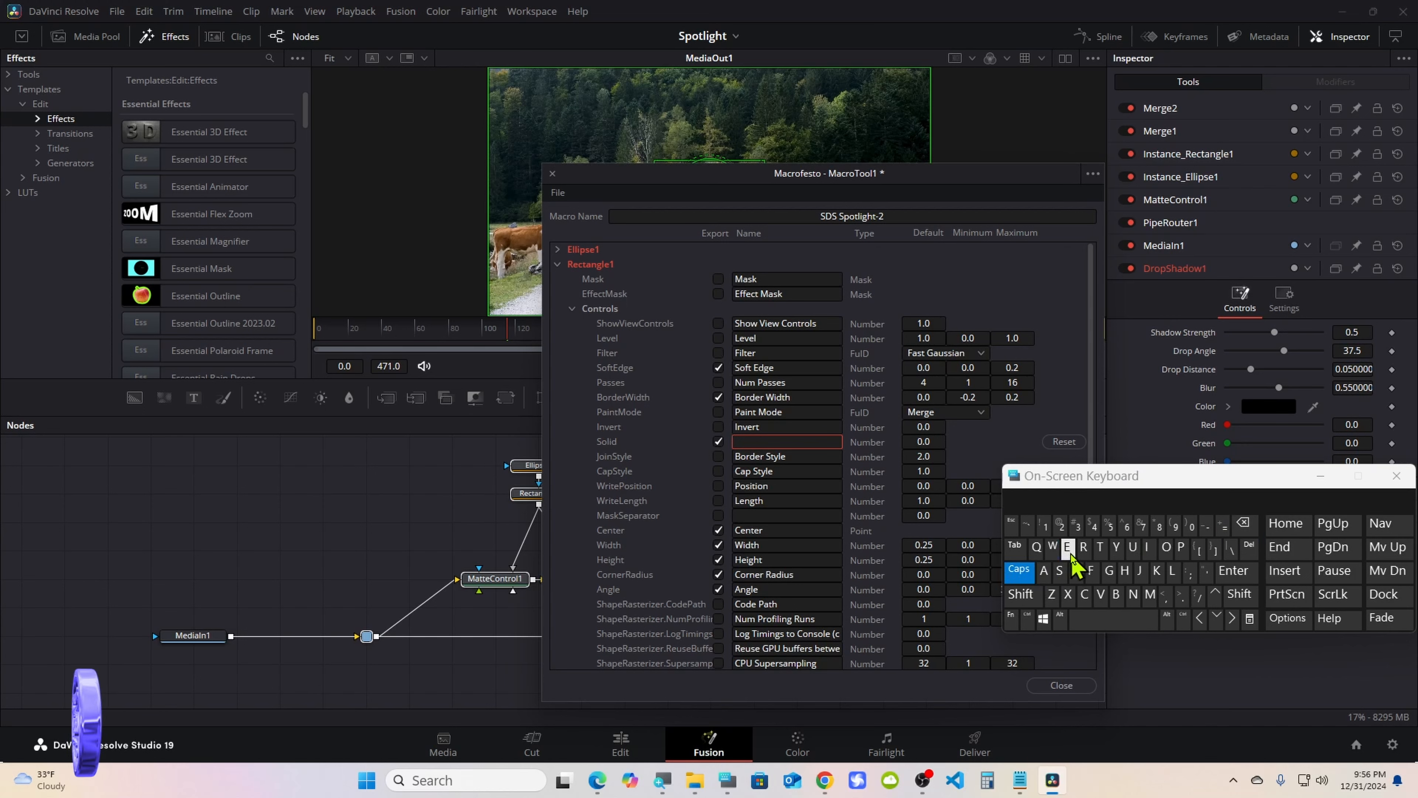
{"action": "left_click", "coordinate": [1084, 547]}
{"action": "left_click", "coordinate": [1067, 547]}
{"action": "left_click", "coordinate": [1084, 594]}
{"action": "left_click", "coordinate": [1099, 547]}
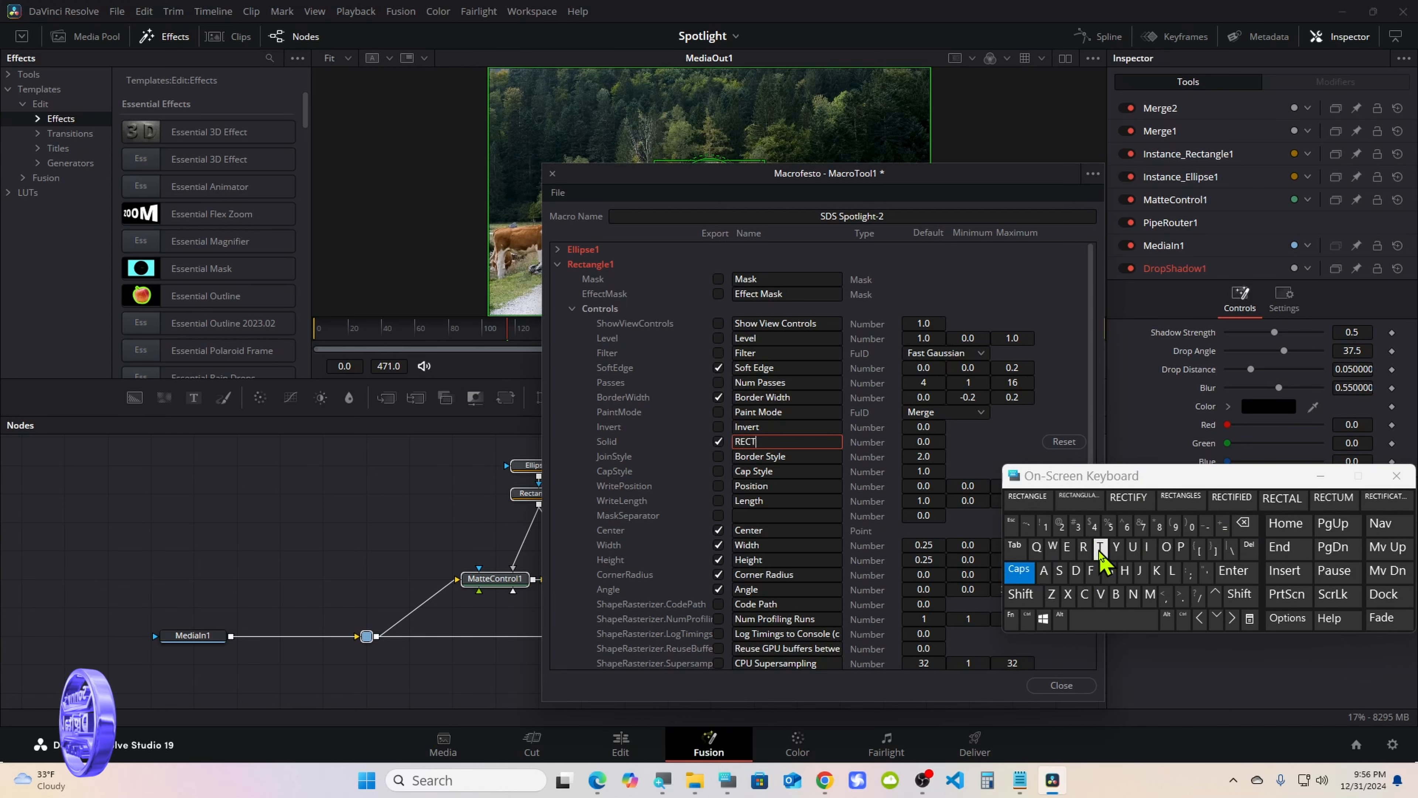
{"action": "left_click", "coordinate": [1027, 497]}
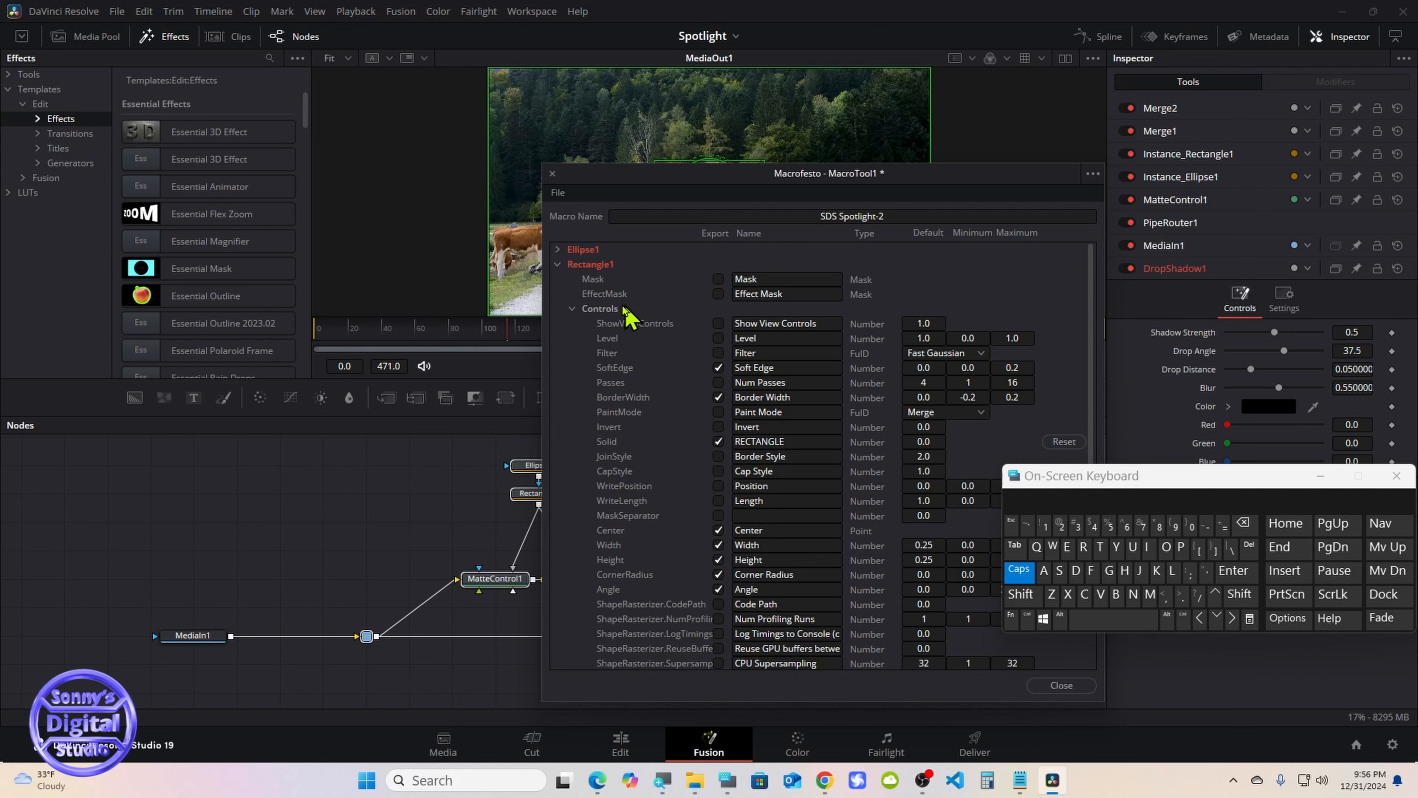
{"action": "left_click", "coordinate": [571, 309]}
{"action": "left_click", "coordinate": [557, 263]}
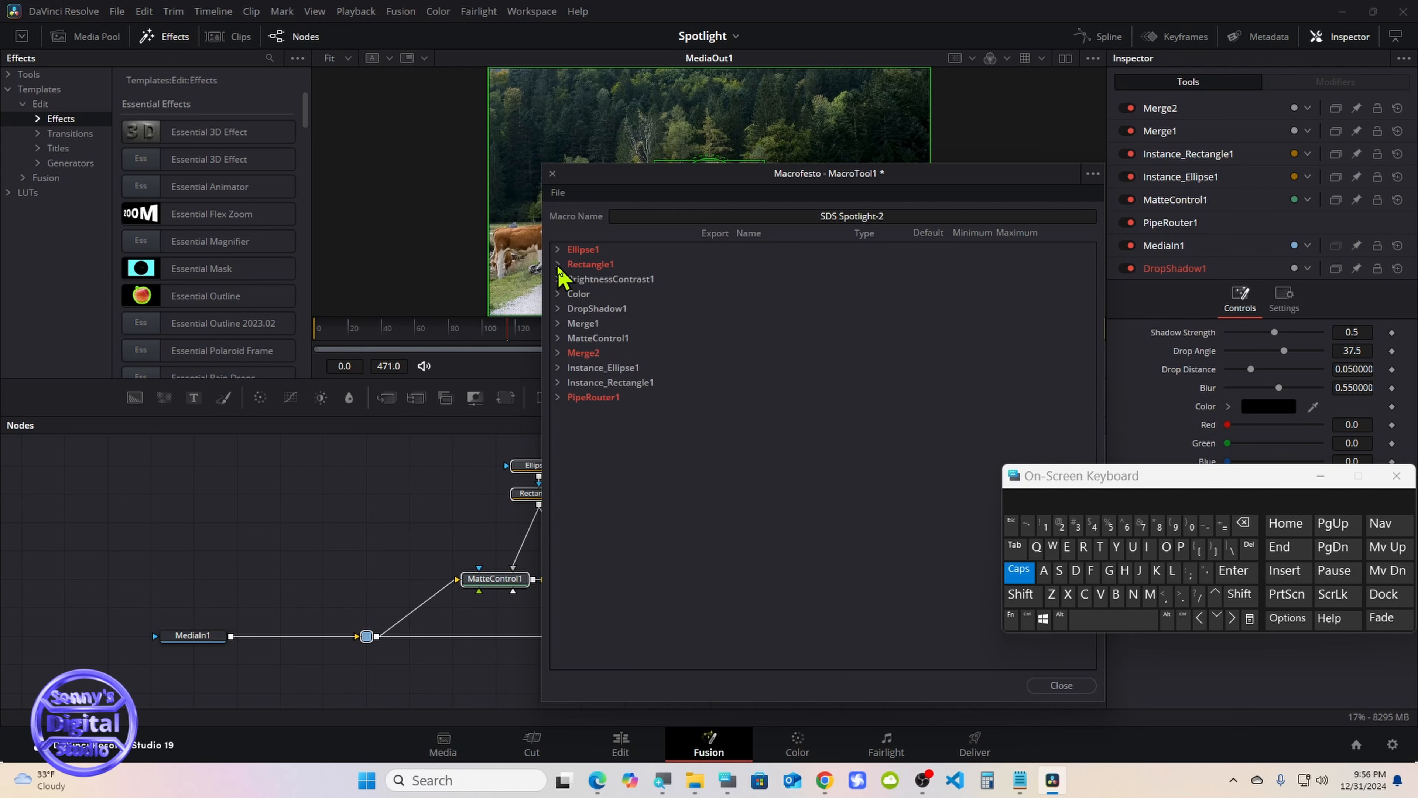
Export BrightnessContrast1's Gain control in the macro and clear its name
{"action": "left_click", "coordinate": [558, 279]}
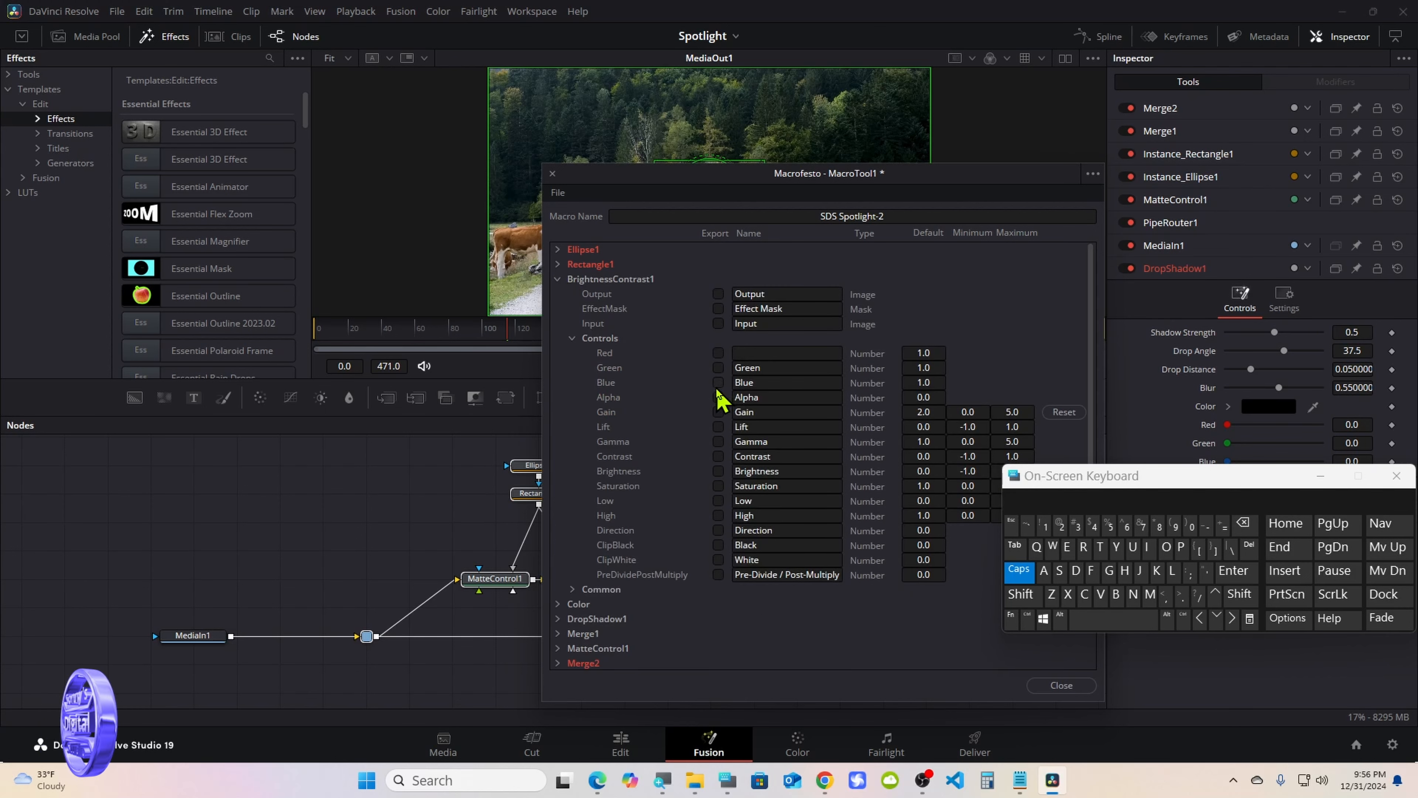
{"action": "left_click", "coordinate": [718, 413]}
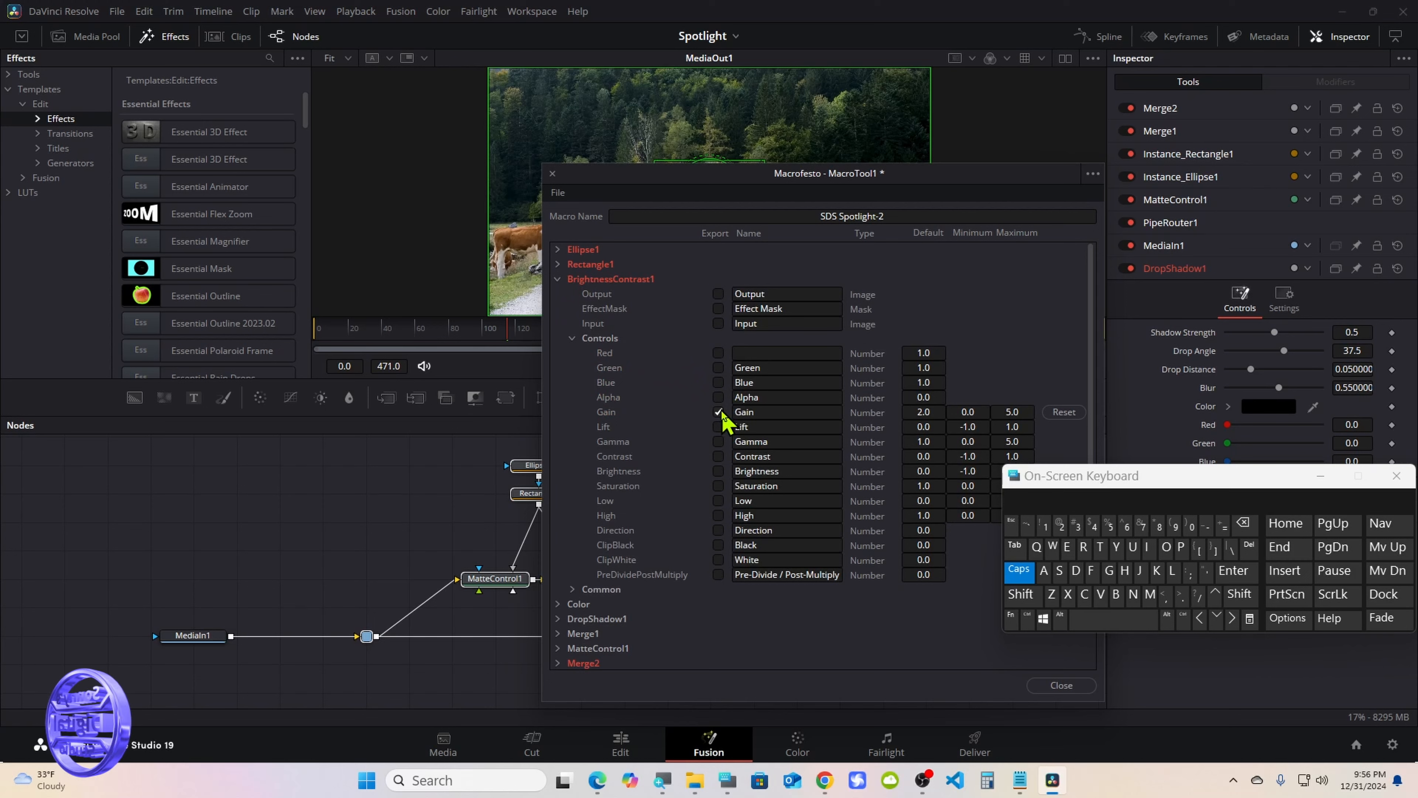
{"action": "left_click", "coordinate": [759, 412]}
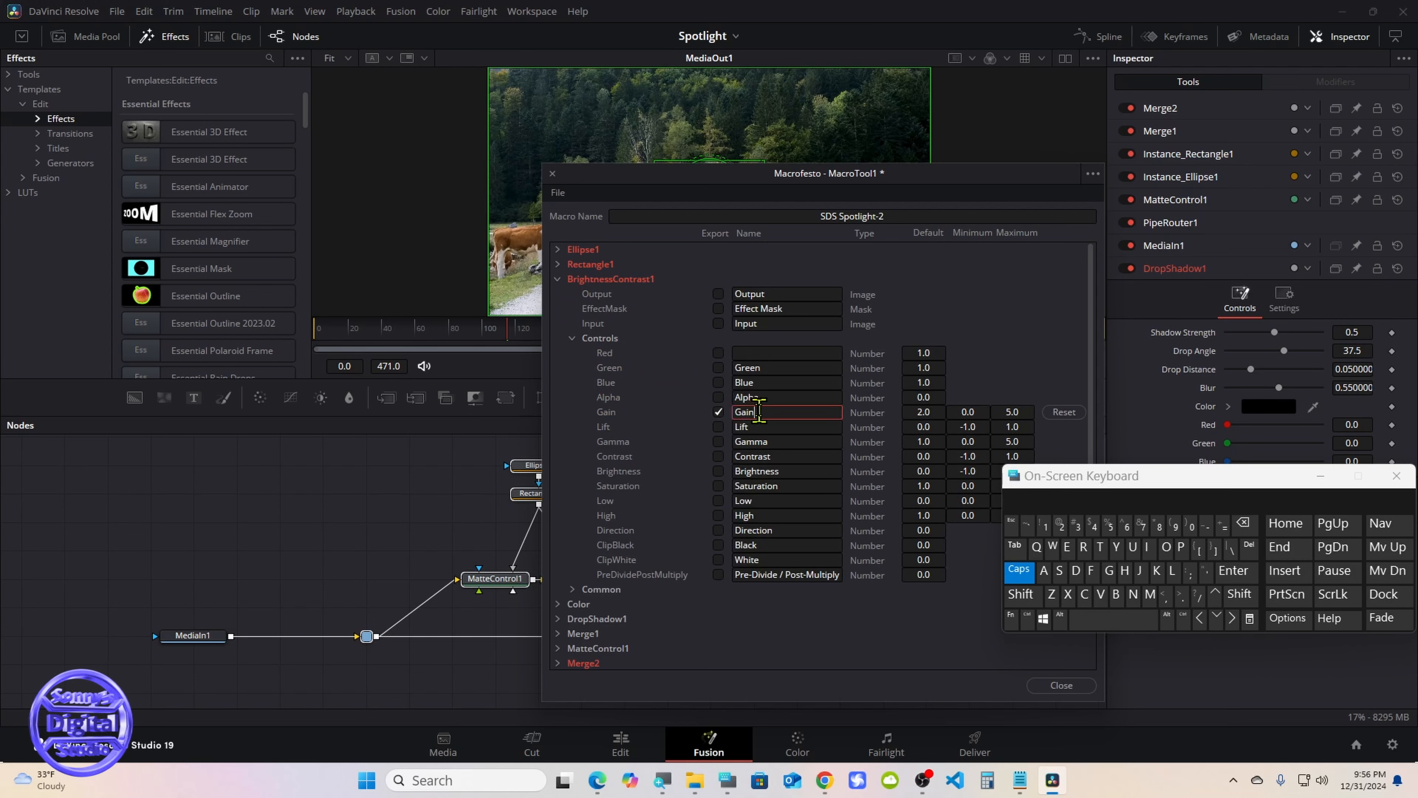
{"action": "left_click", "coordinate": [1243, 523]}
{"action": "left_click", "coordinate": [1243, 523]}
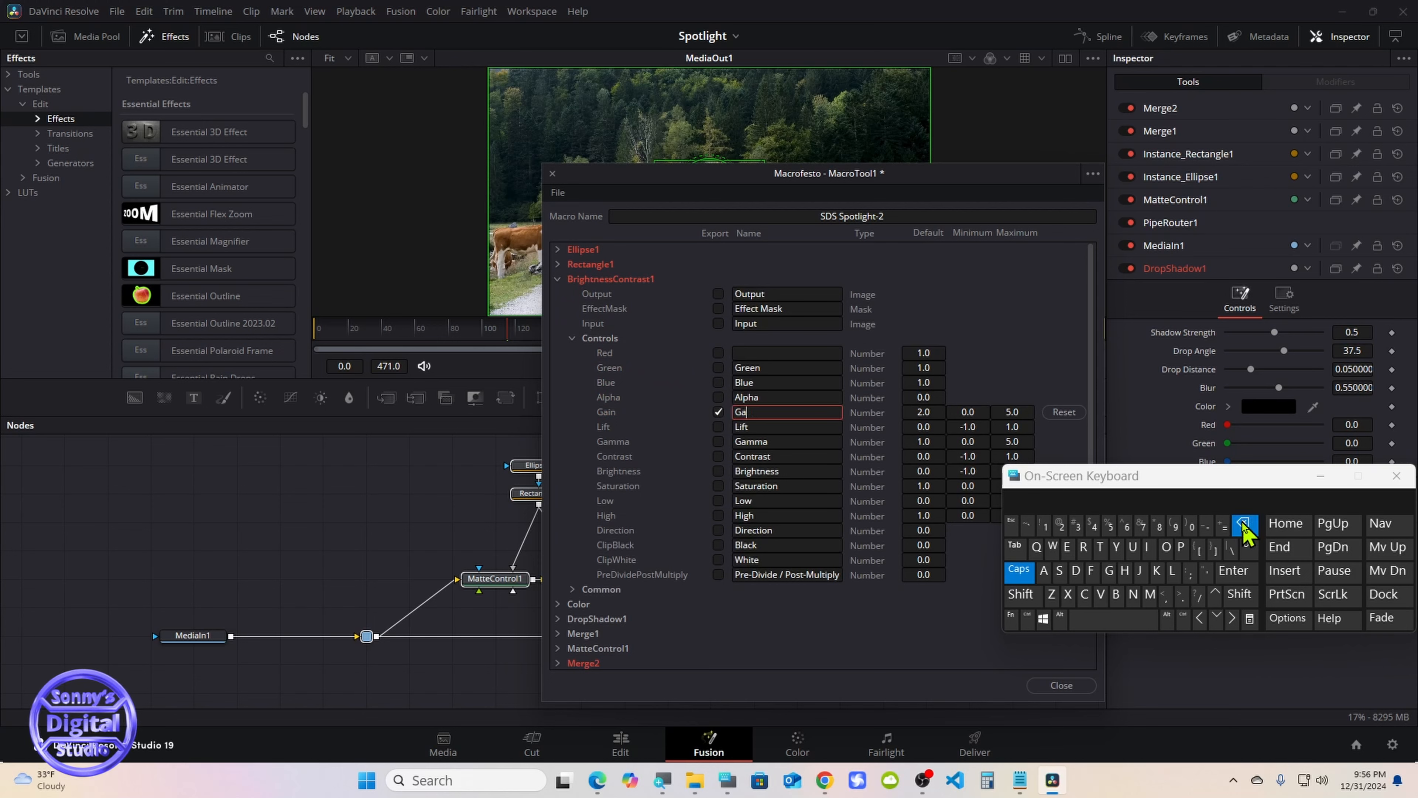
{"action": "left_click", "coordinate": [1243, 523]}
{"action": "left_click", "coordinate": [1243, 524]}
{"action": "left_click", "coordinate": [1116, 594]}
{"action": "left_click", "coordinate": [1084, 547]}
{"action": "left_click", "coordinate": [1147, 547]}
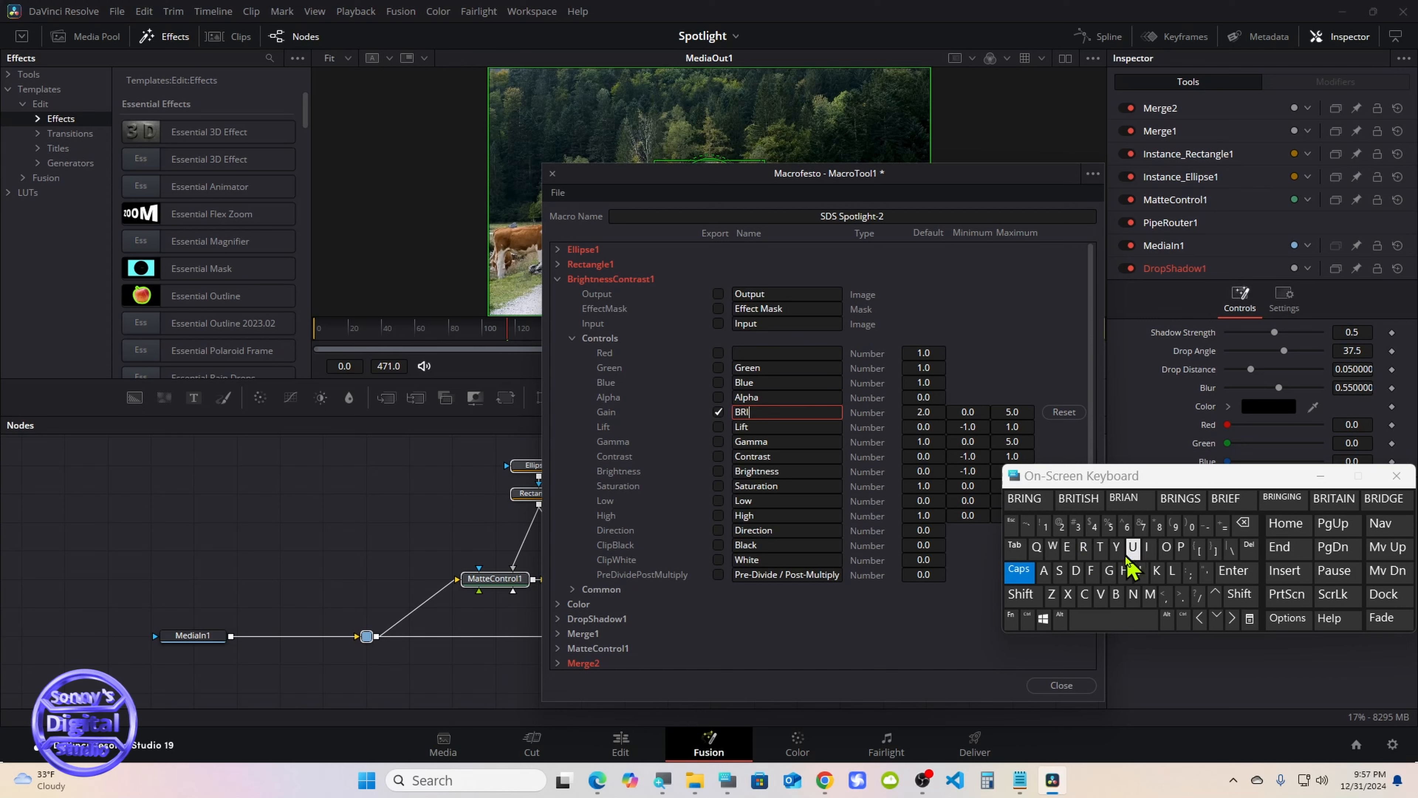
{"action": "left_click", "coordinate": [1109, 570]}
{"action": "left_click", "coordinate": [1125, 571]}
{"action": "left_click", "coordinate": [1100, 547]}
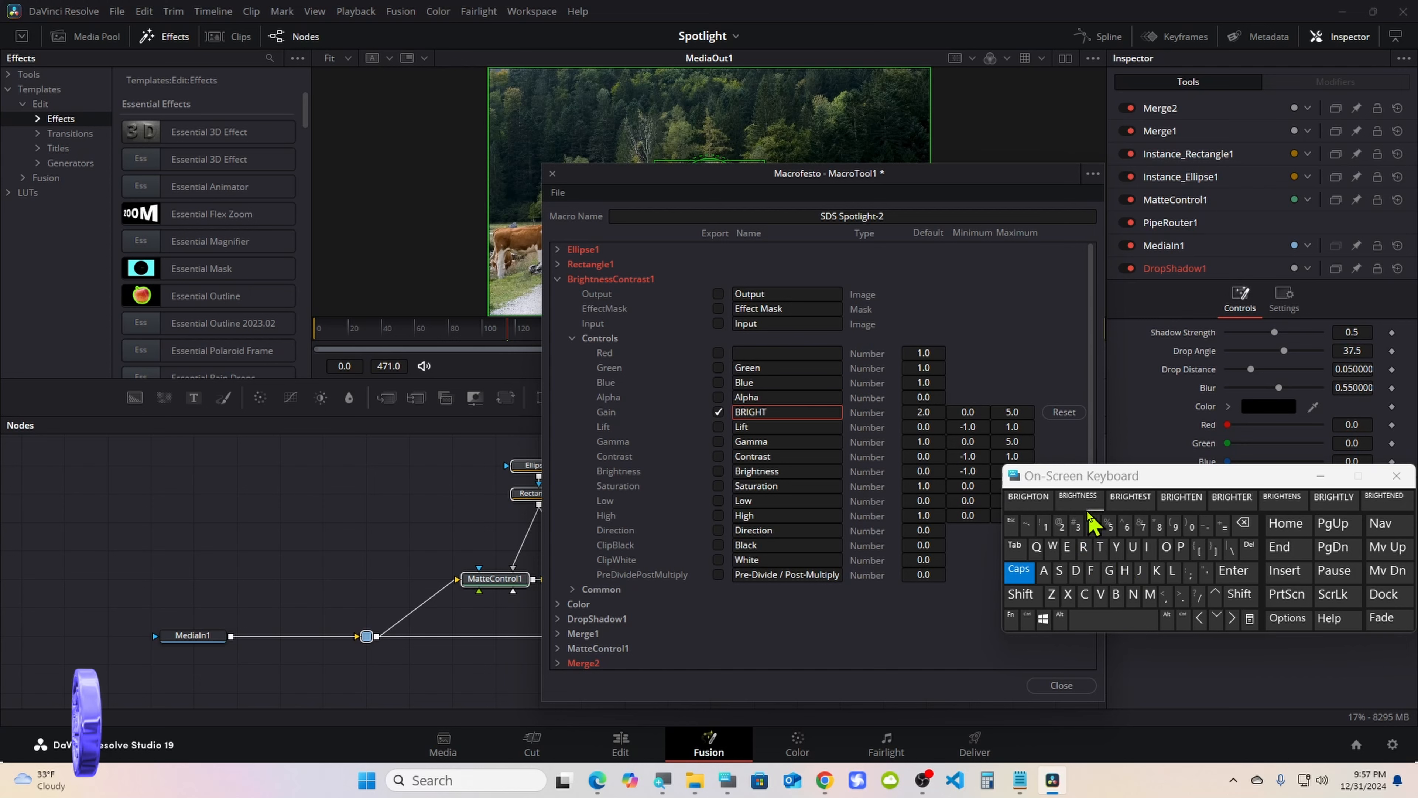
{"action": "left_click", "coordinate": [1034, 497]}
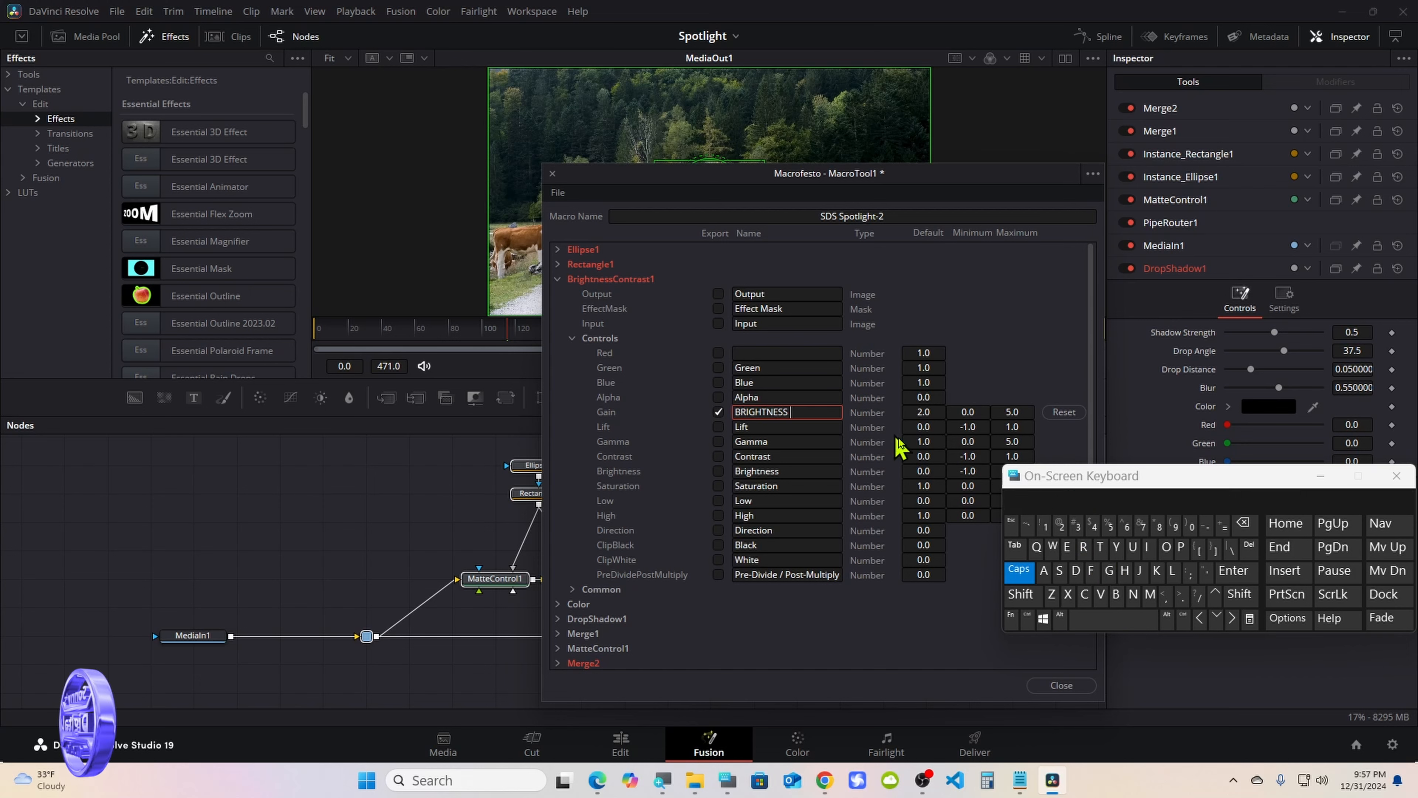
{"action": "left_click", "coordinate": [1247, 523]}
{"action": "left_click", "coordinate": [1246, 524]}
{"action": "left_click", "coordinate": [1246, 524]}
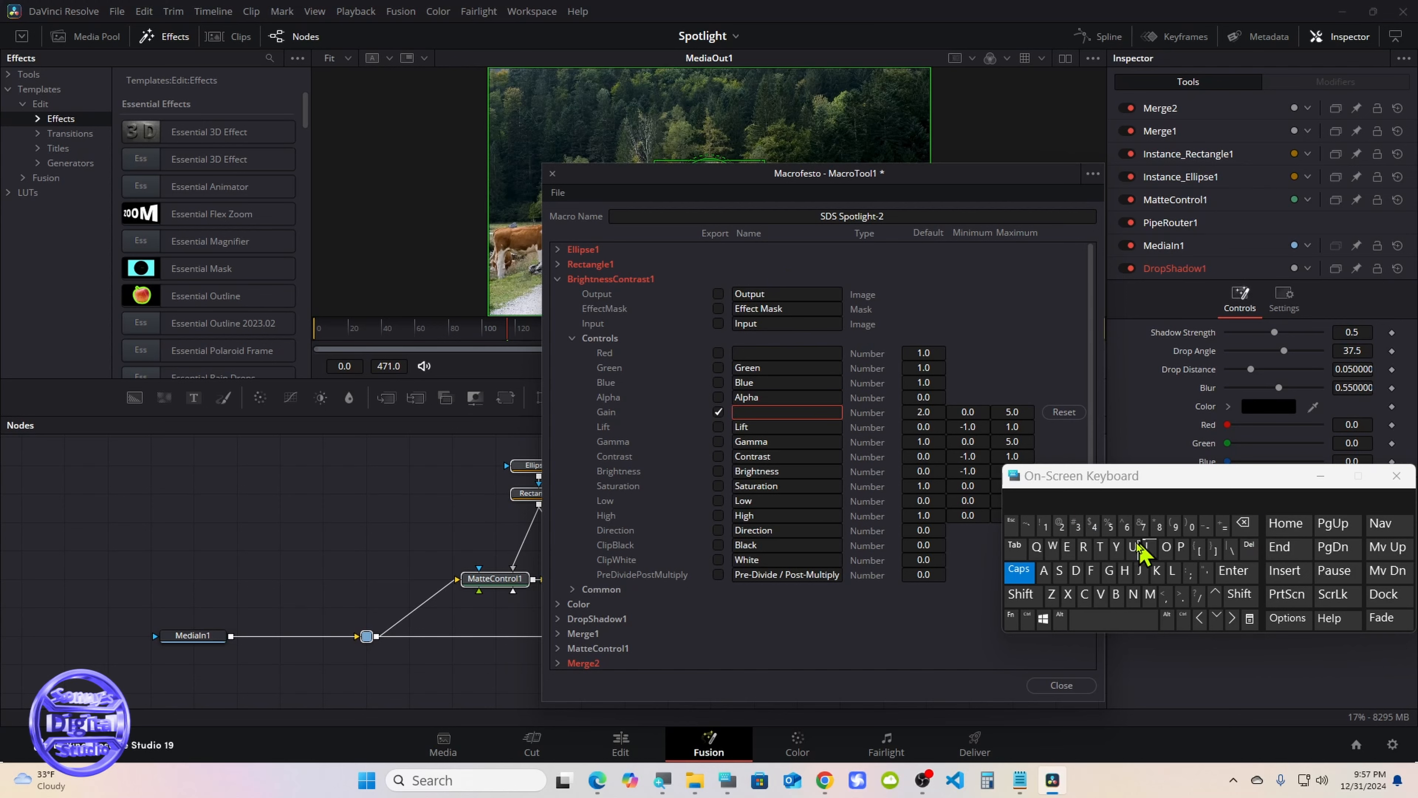
Rename BrightnessContrast1's exported Gain control as Brightness and collapse the BrightnessContrast1 parameters
{"action": "left_click", "coordinate": [1018, 570]}
{"action": "left_click", "coordinate": [1082, 547]}
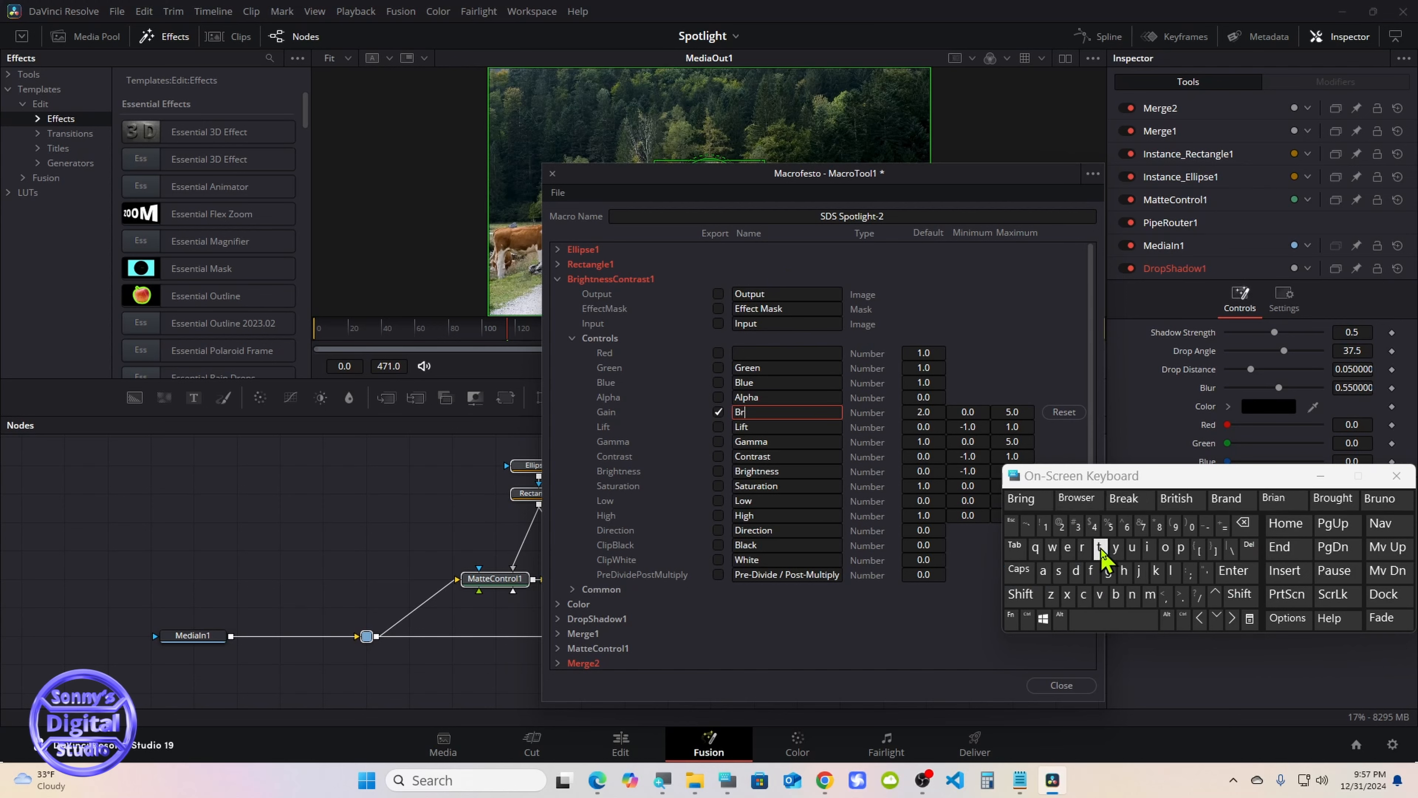
{"action": "left_click", "coordinate": [1147, 547]}
{"action": "left_click", "coordinate": [1108, 570]}
{"action": "left_click", "coordinate": [1124, 570]}
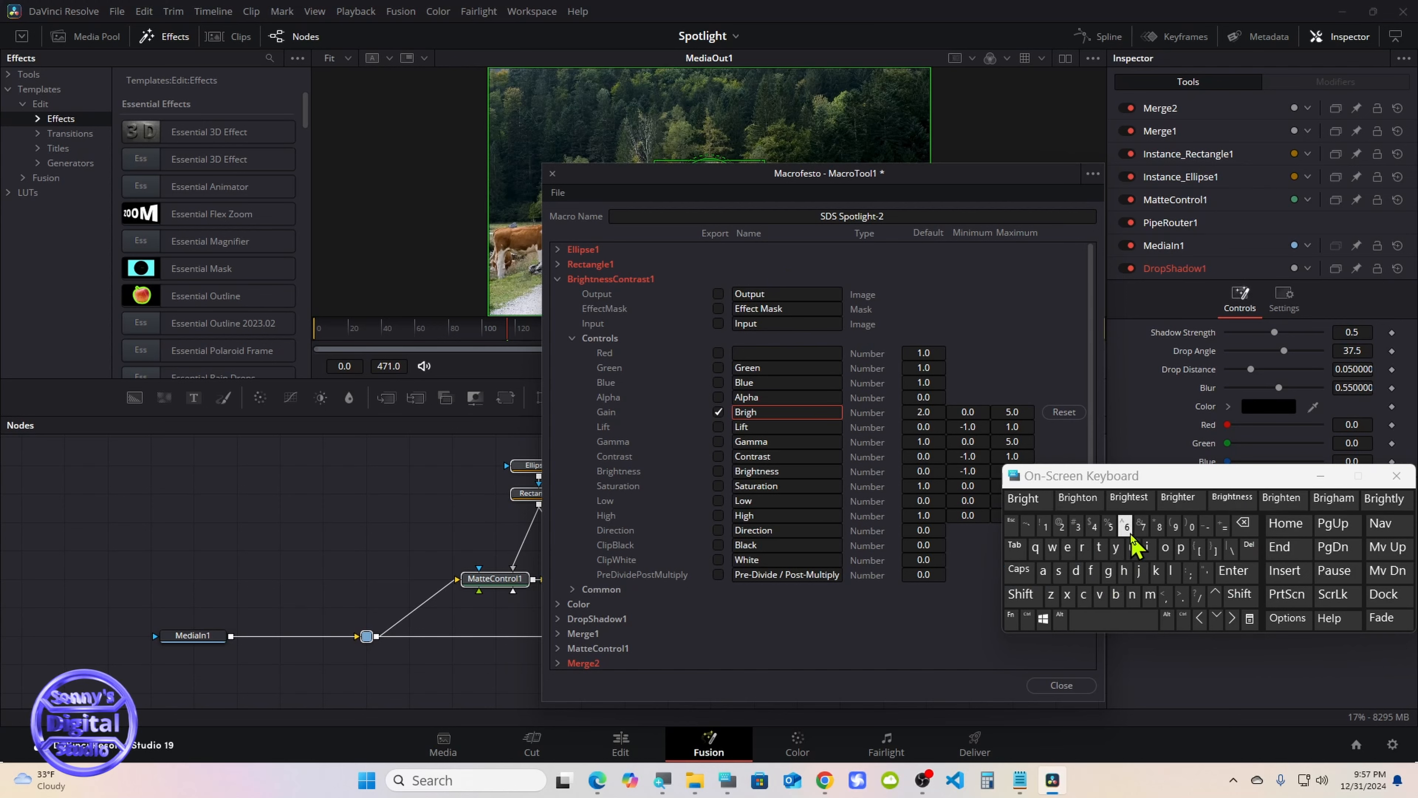
{"action": "left_click", "coordinate": [1232, 497]}
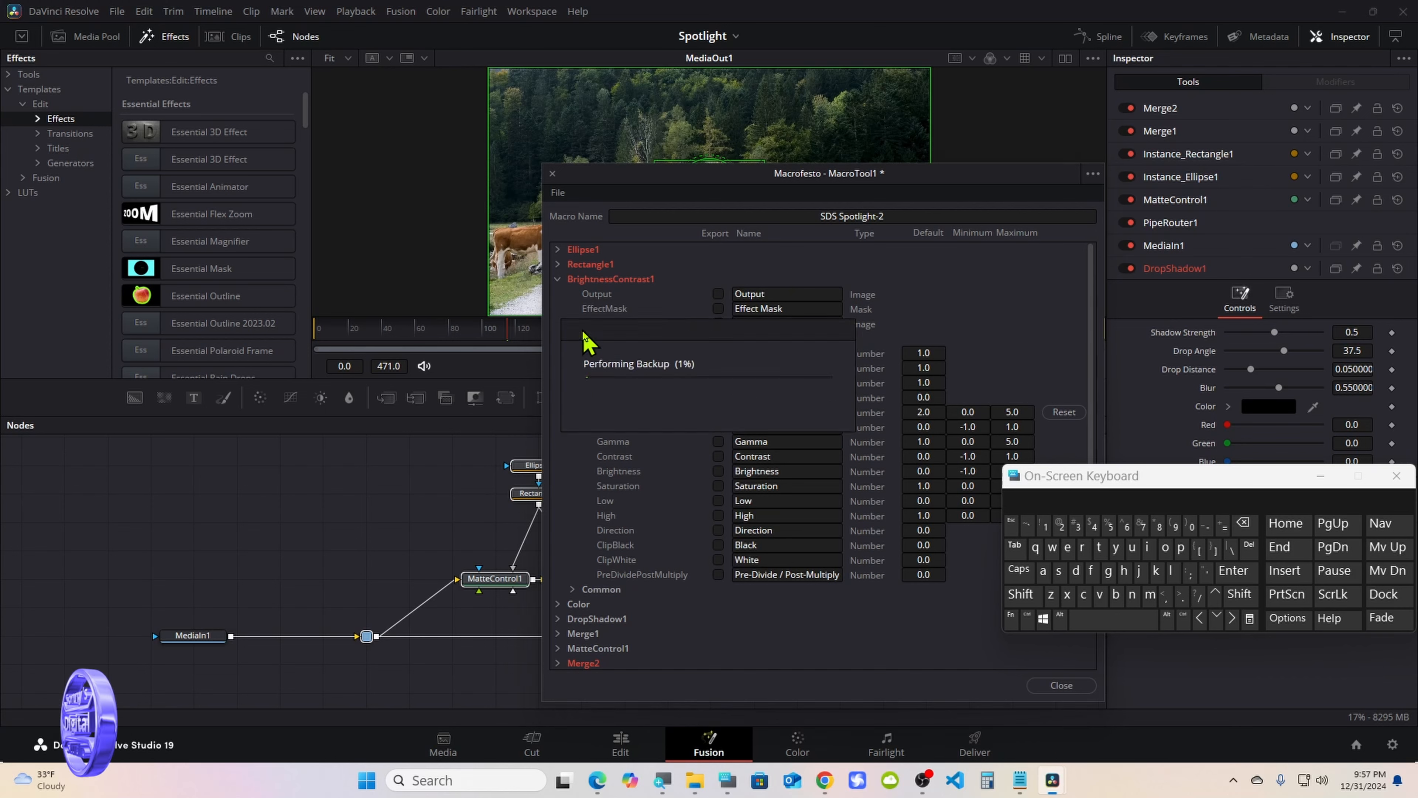
{"action": "left_click", "coordinate": [572, 338]}
{"action": "left_click", "coordinate": [558, 279]}
Export the Color node's TopLeftRed, TopLeftGreen and TopLeftBlue controls in the macro
{"action": "left_click", "coordinate": [558, 294]}
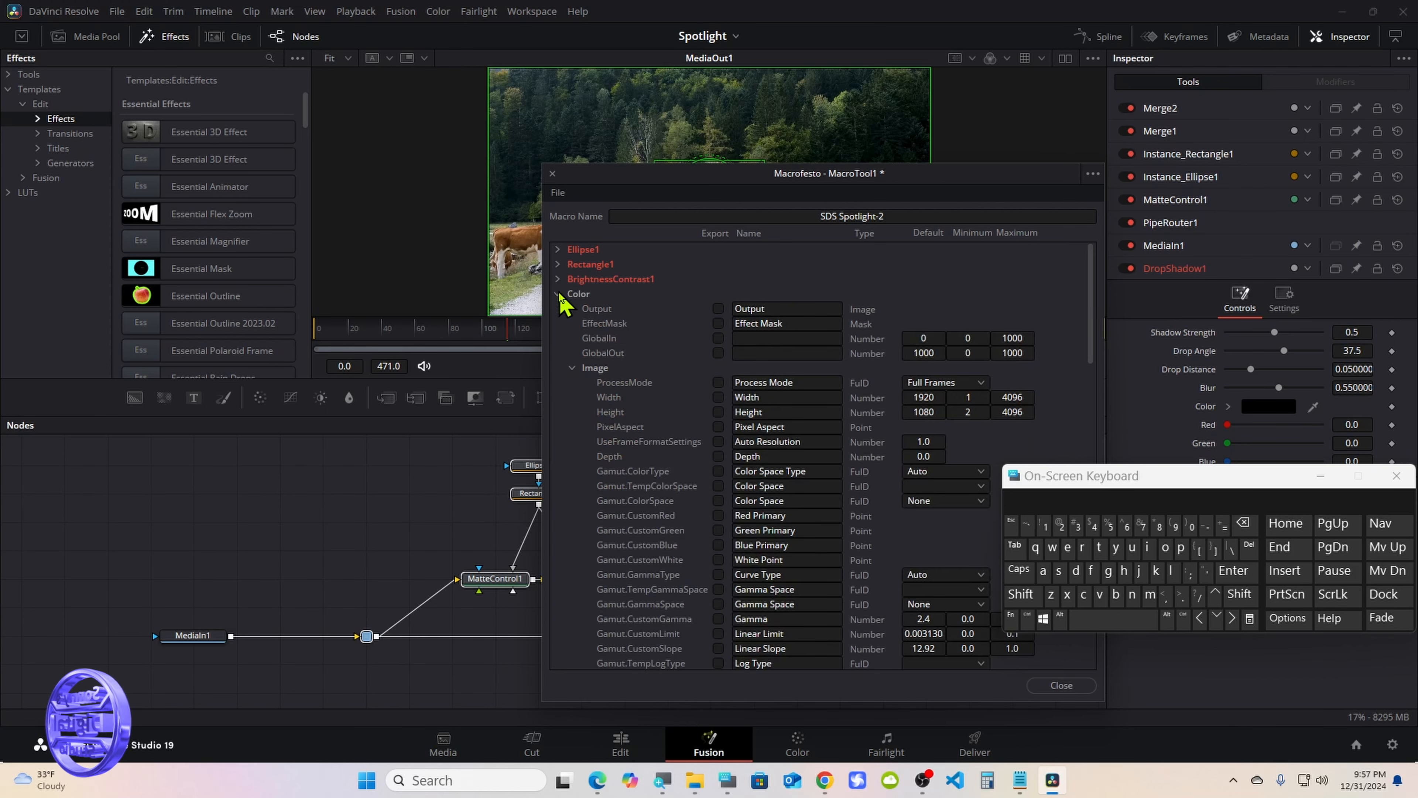
{"action": "left_click", "coordinate": [571, 382]}
{"action": "left_click", "coordinate": [719, 427]}
{"action": "left_click", "coordinate": [718, 412]}
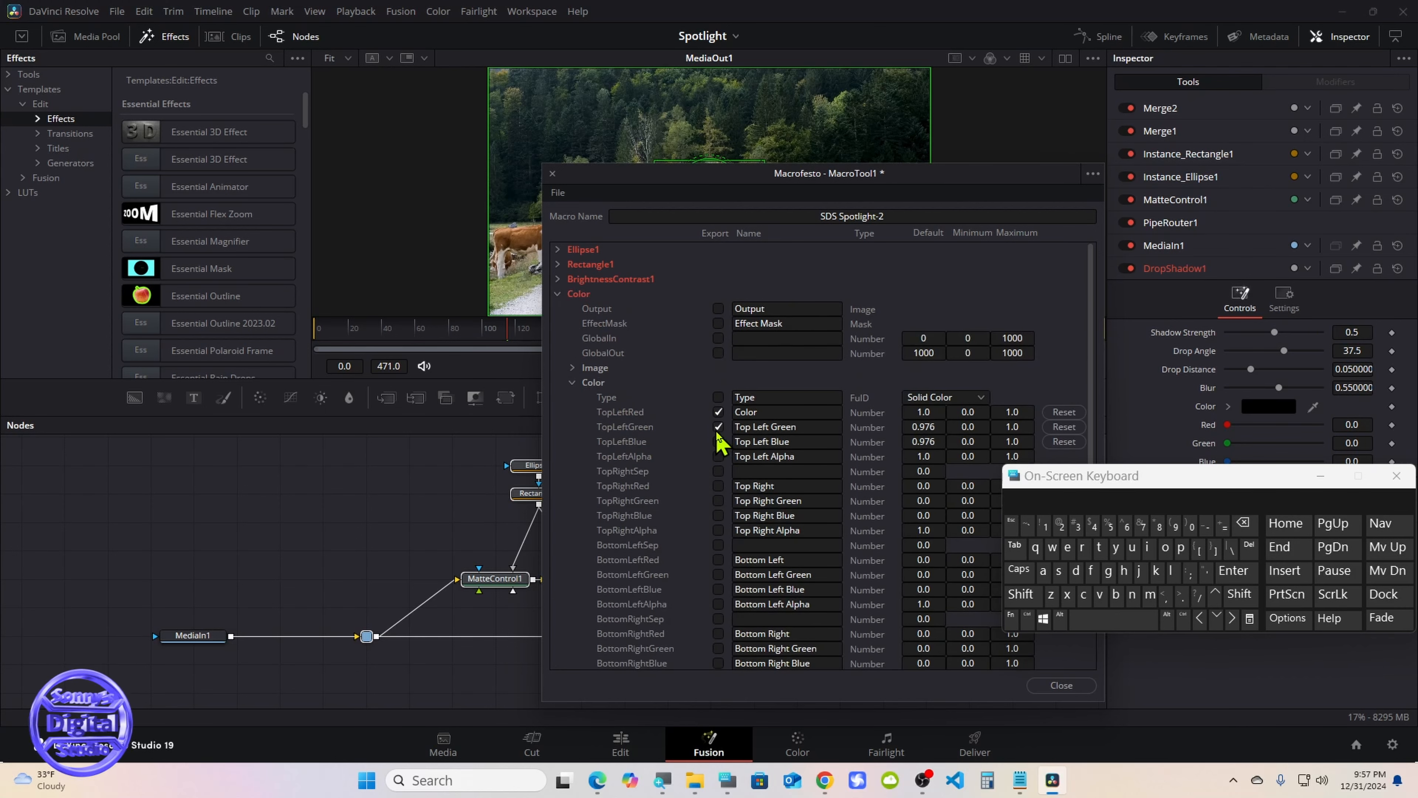
Rename the Color node's exported TopLeftRed control as Border Color and collapse the node's parameters
{"action": "left_click", "coordinate": [735, 413]}
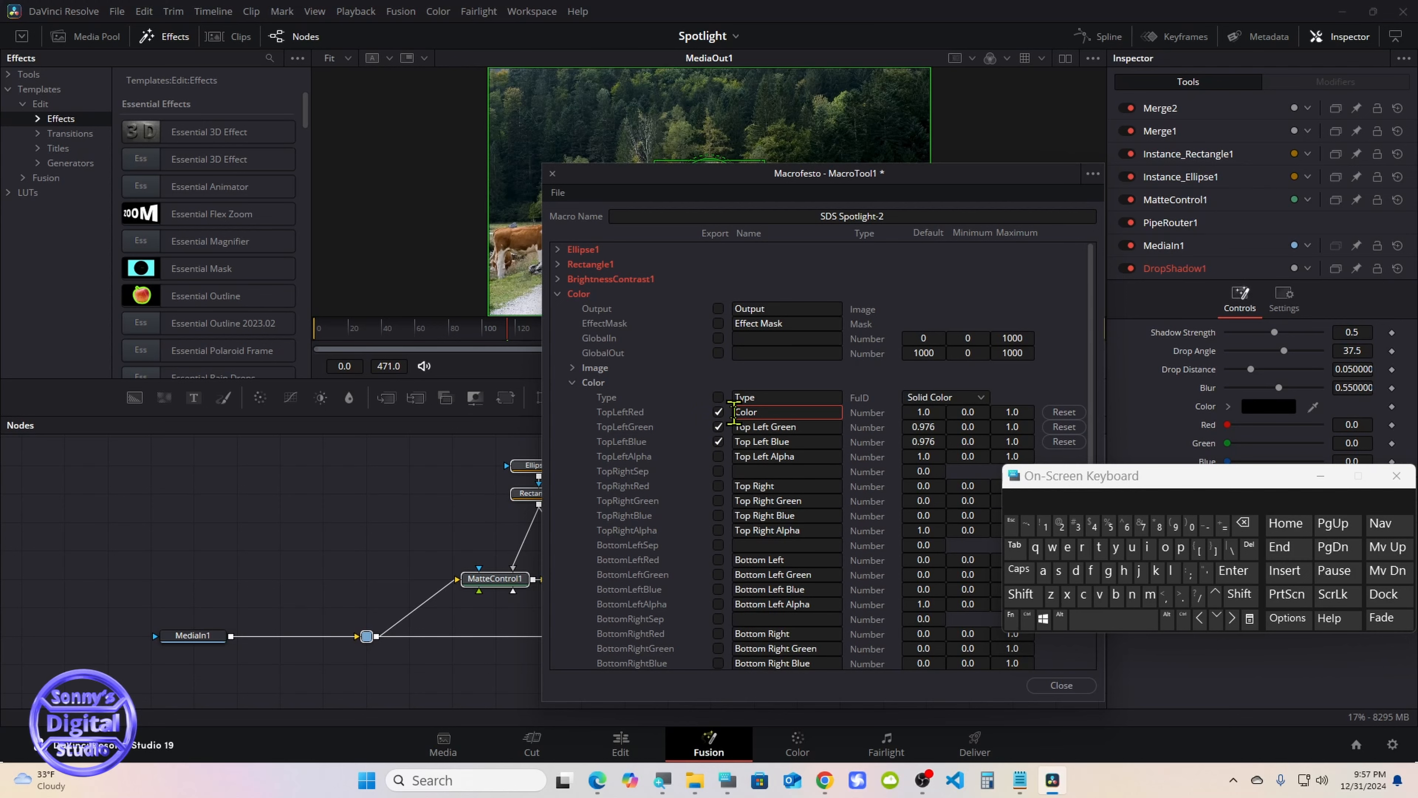
{"action": "left_click", "coordinate": [1021, 594]}
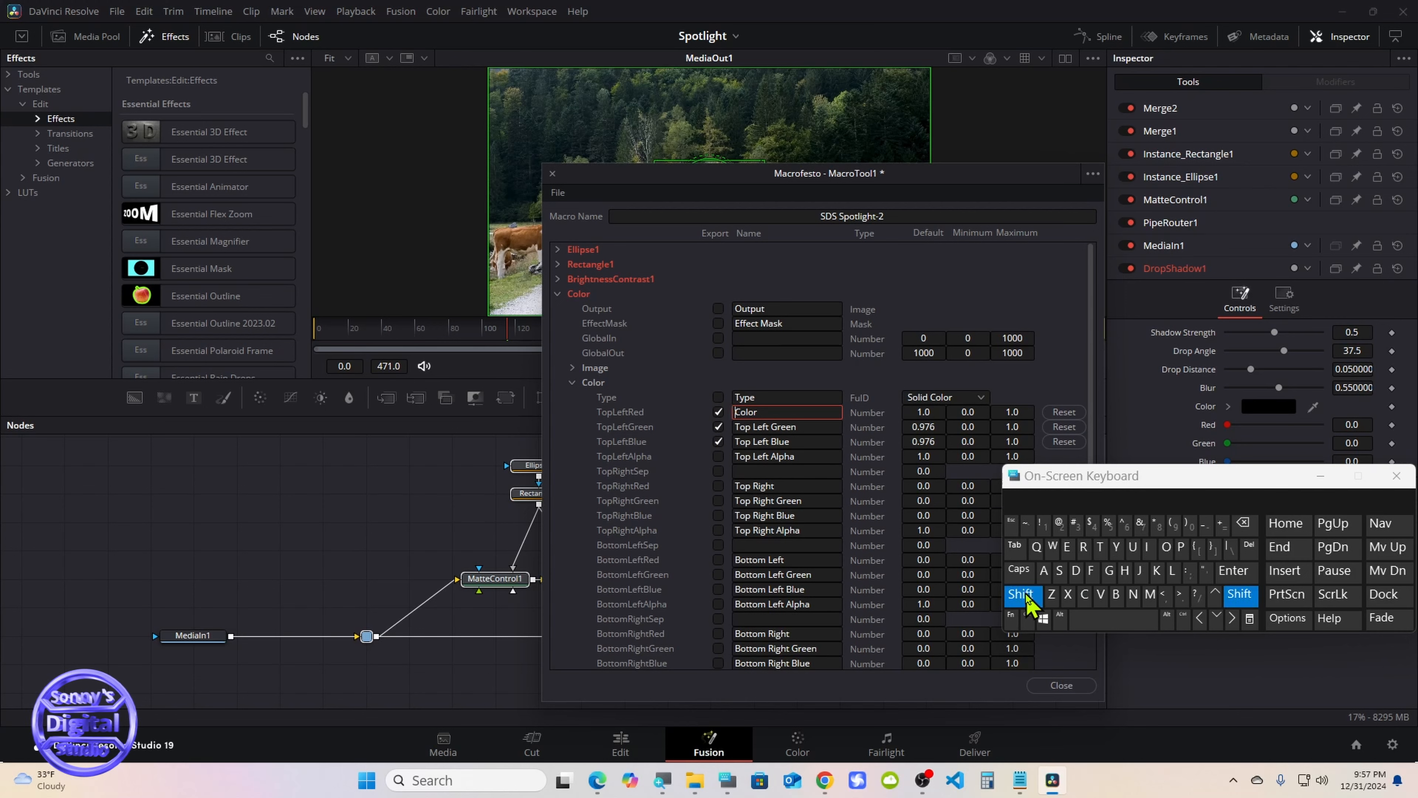
{"action": "left_click", "coordinate": [1115, 594]}
{"action": "left_click", "coordinate": [1166, 547]}
{"action": "left_click", "coordinate": [1083, 547]}
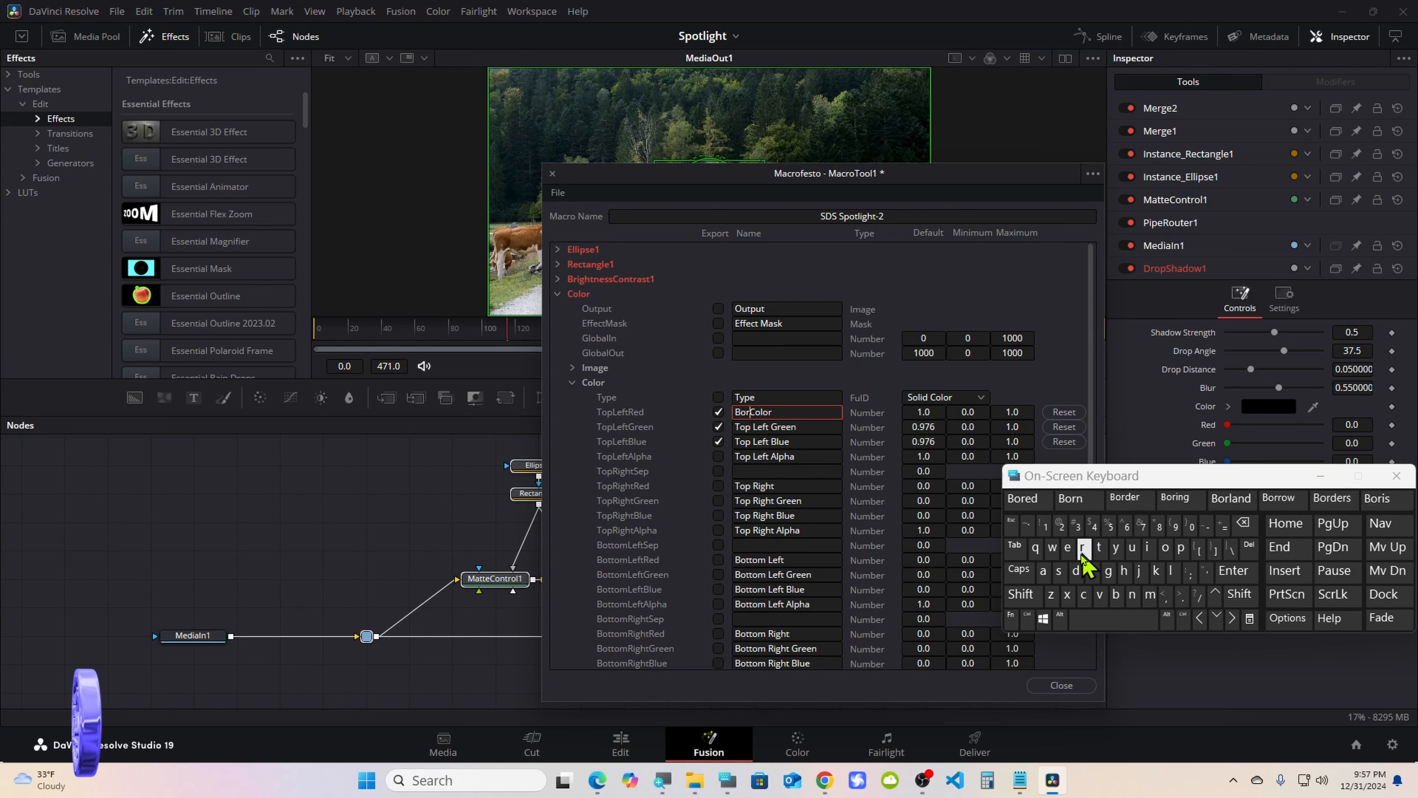
{"action": "left_click", "coordinate": [1075, 570]}
{"action": "left_click", "coordinate": [1025, 498]}
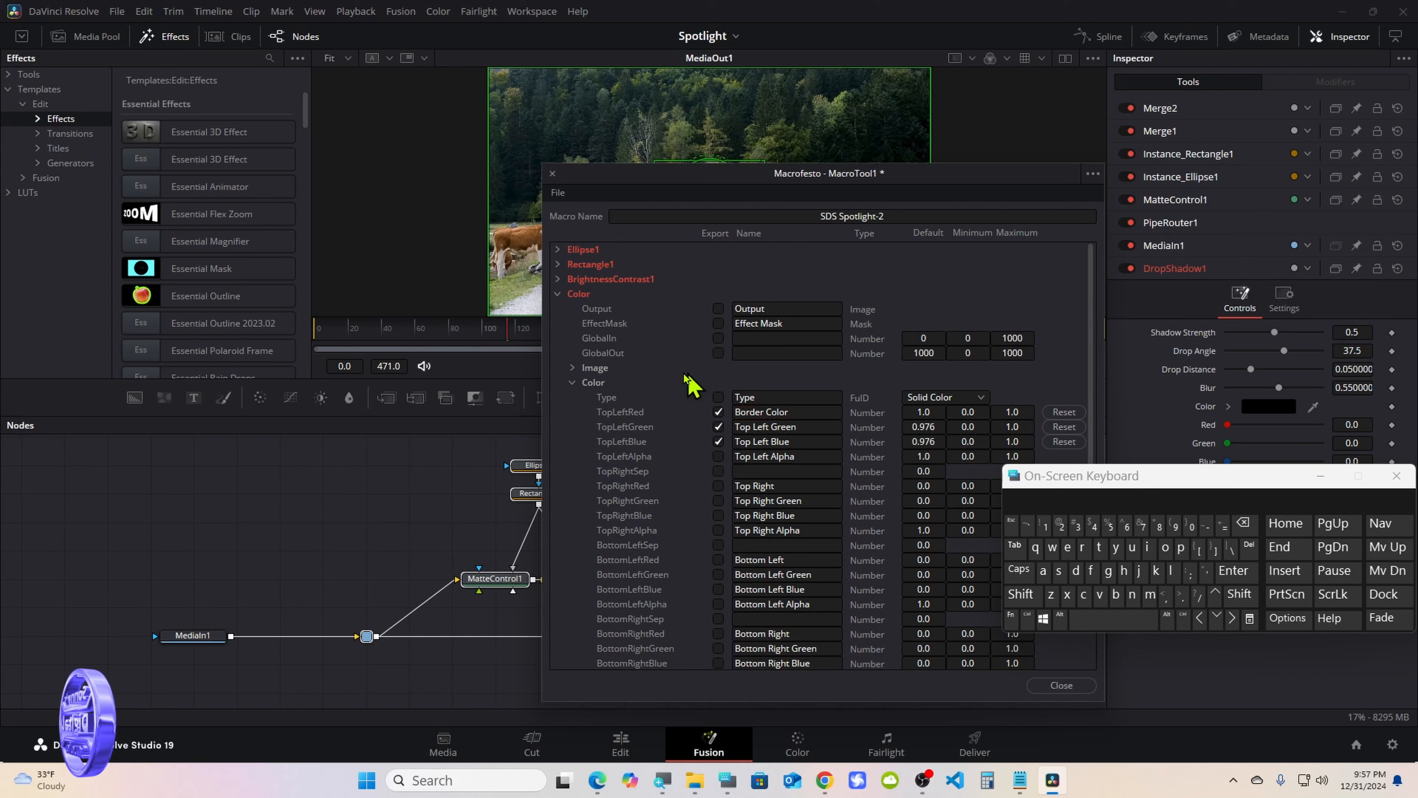
{"action": "left_click", "coordinate": [572, 382]}
{"action": "left_click", "coordinate": [558, 295]}
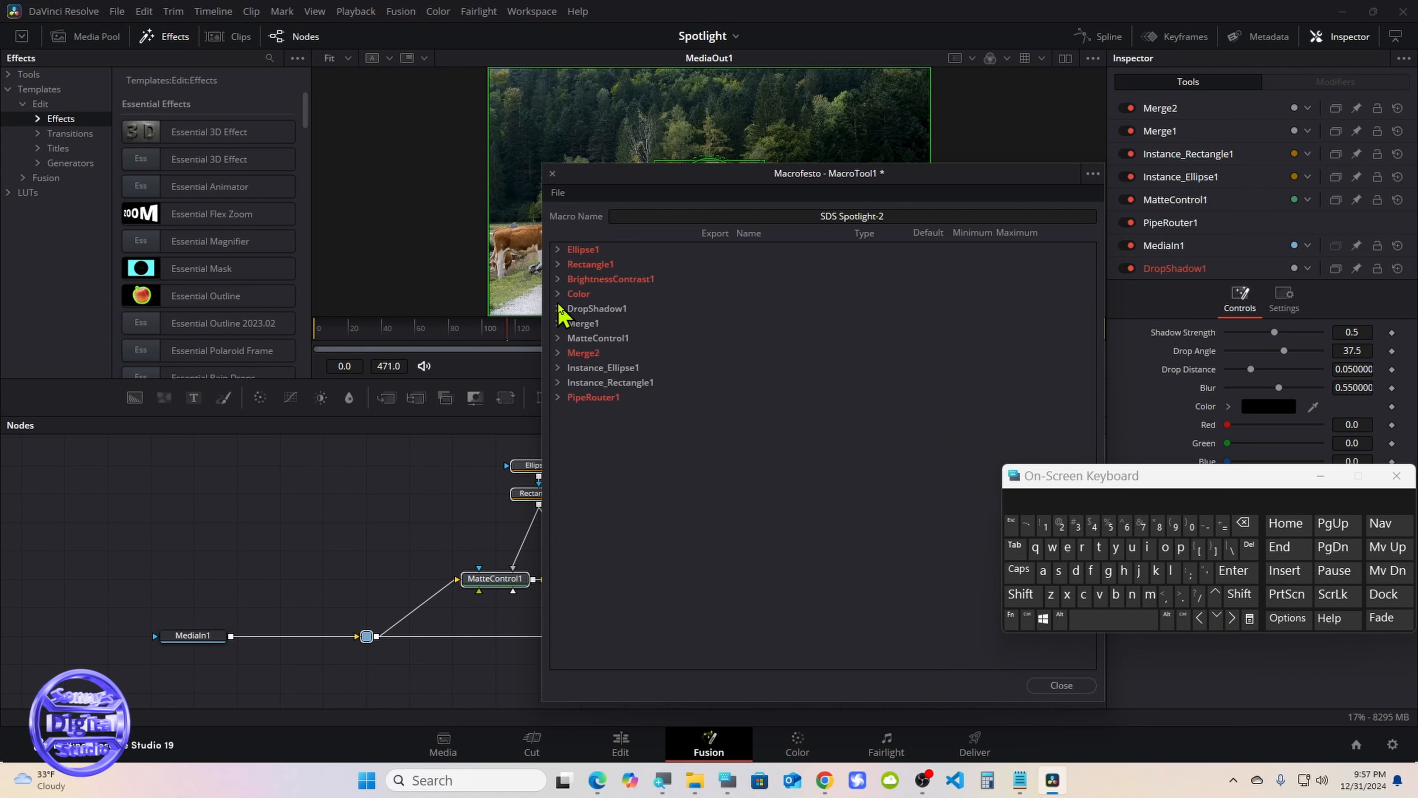
Export DropShadow1's Shadow Strength, Drop Angle, Drop Distance and Blur controls in the macro and collapse its parameters
{"action": "left_click", "coordinate": [558, 309]}
{"action": "left_click", "coordinate": [718, 382]}
{"action": "left_click", "coordinate": [718, 397]}
{"action": "left_click", "coordinate": [718, 412]}
{"action": "left_click", "coordinate": [718, 426]}
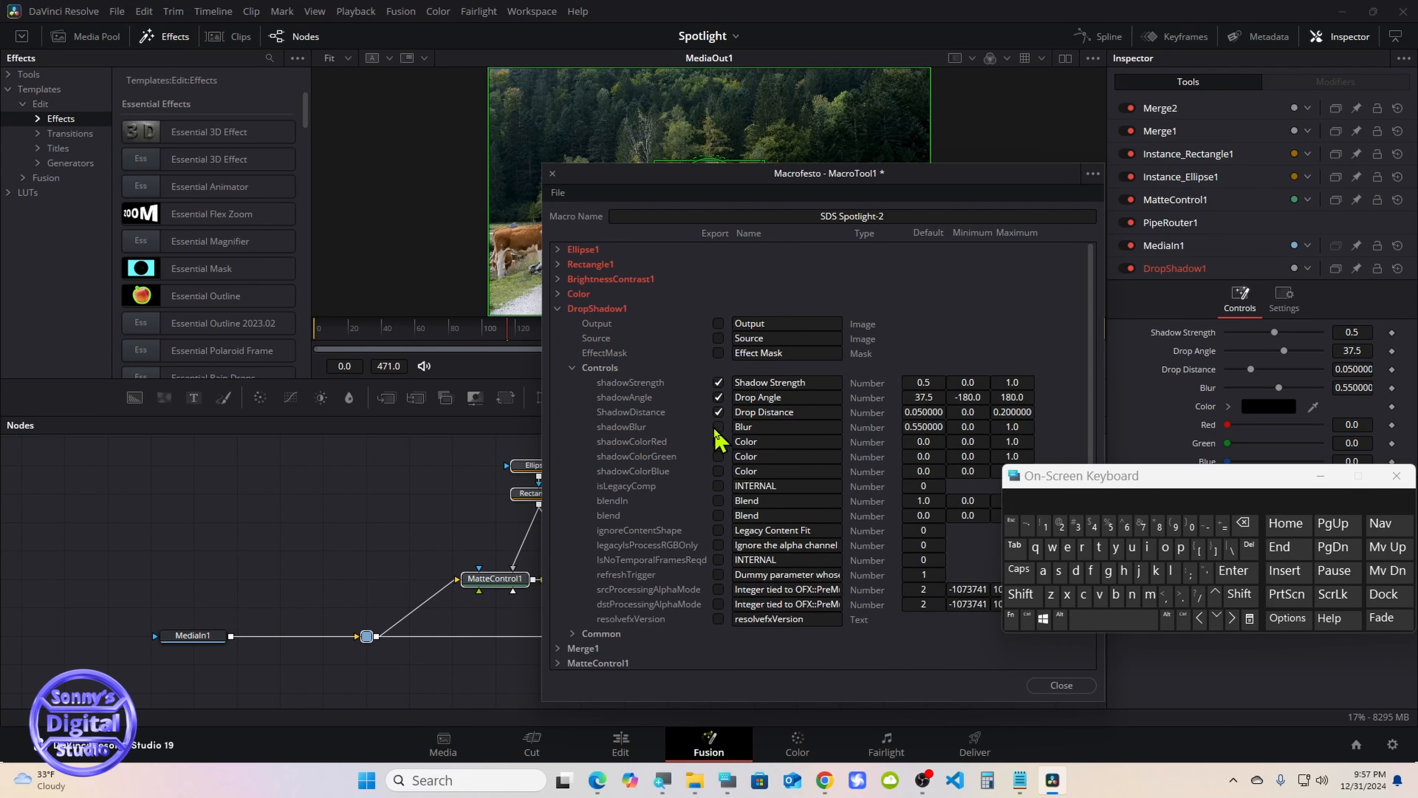
{"action": "left_click", "coordinate": [571, 367]}
{"action": "left_click", "coordinate": [558, 308]}
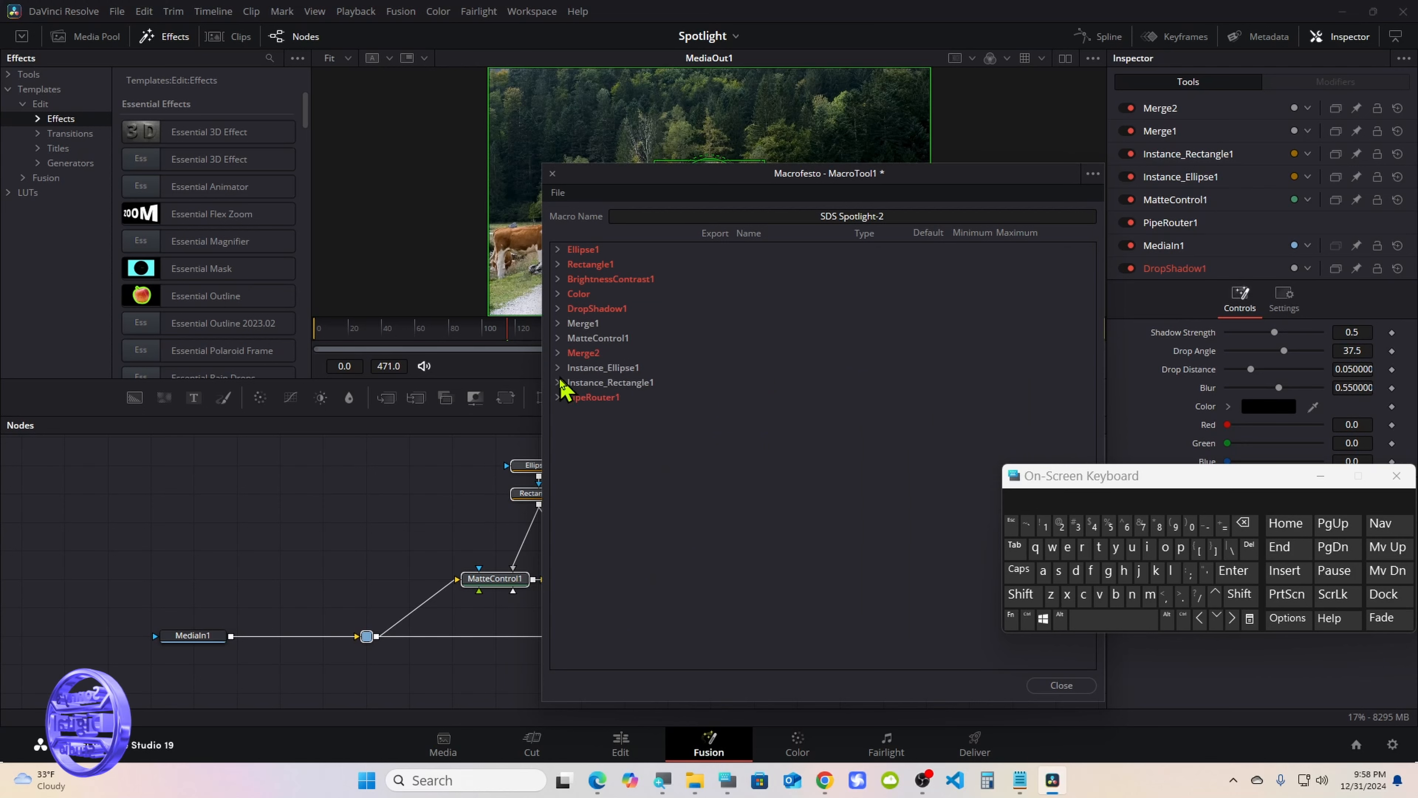
Check the export settings of PipeRouter1's Input and Merge2's Output in the macro
{"action": "left_click", "coordinate": [557, 397]}
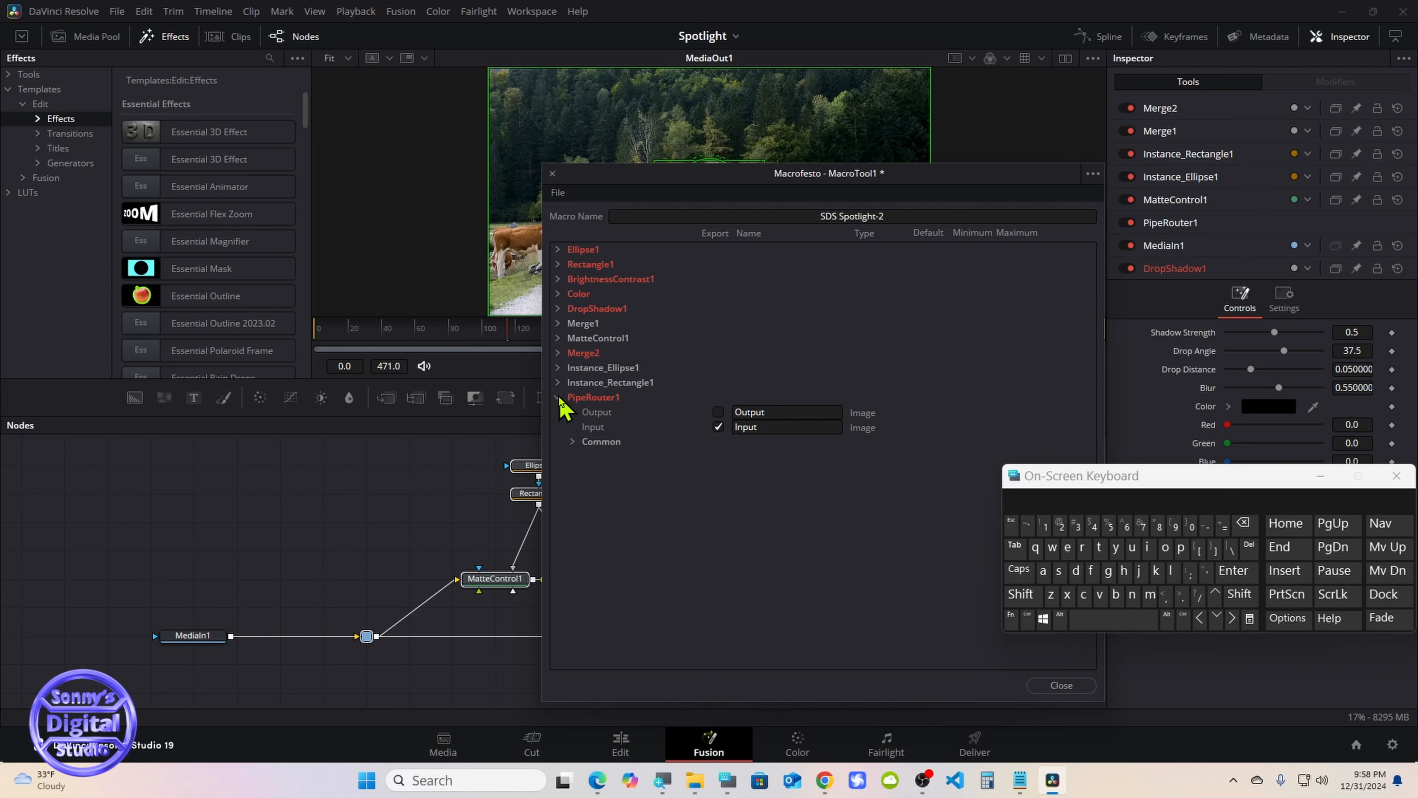
{"action": "left_click", "coordinate": [558, 397]}
{"action": "left_click", "coordinate": [558, 353]}
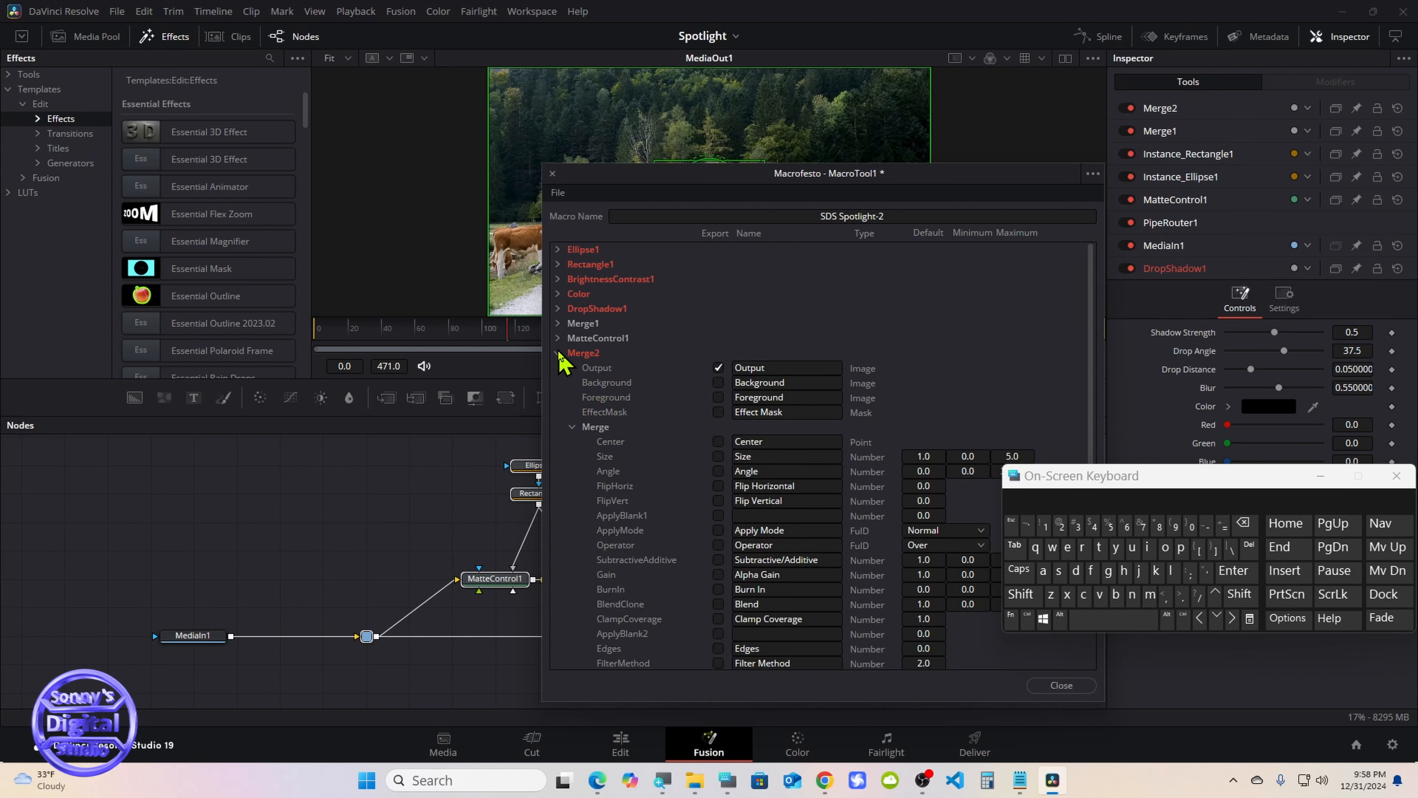
{"action": "left_click", "coordinate": [558, 352]}
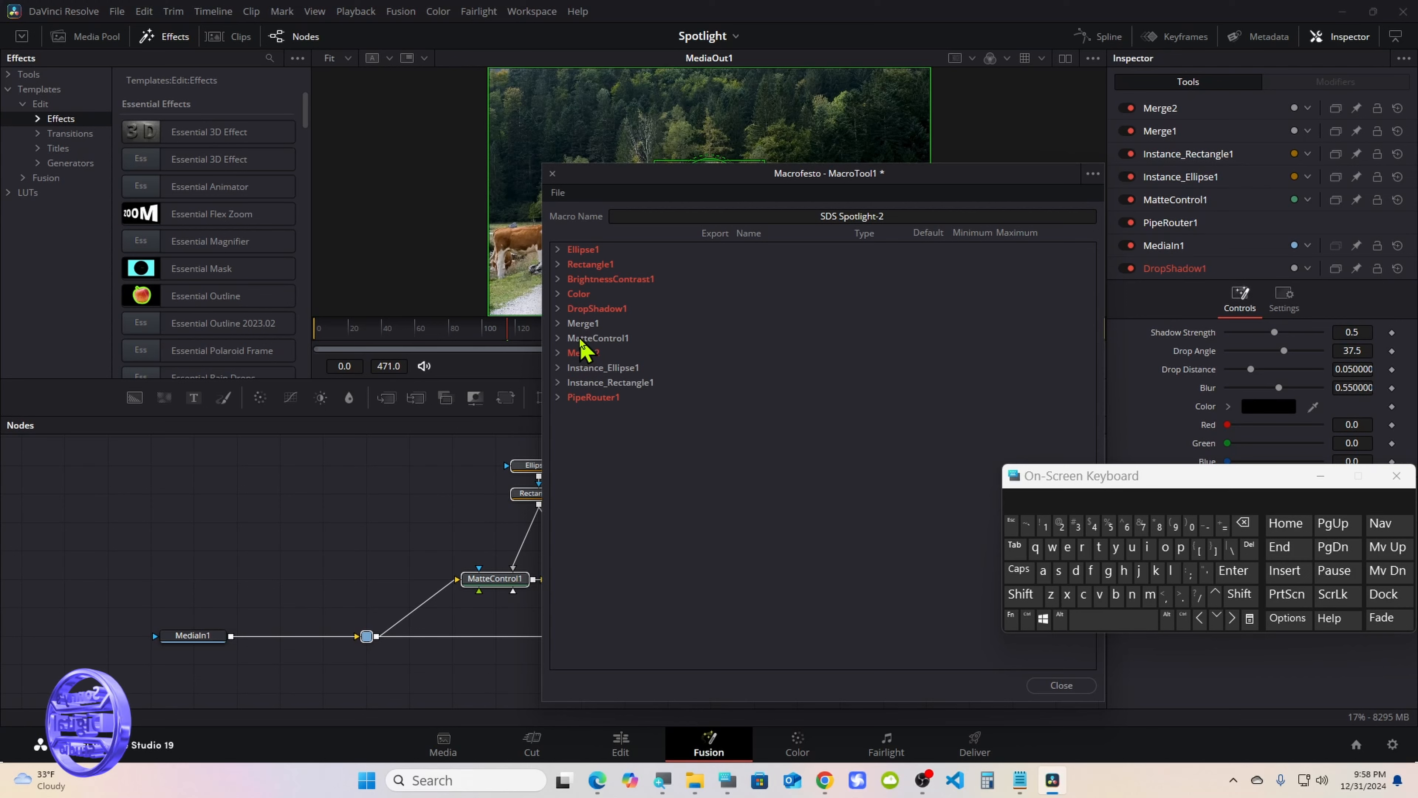
Save the macro as a group named SDS Spotlight-2 in Fusion's Templates/Edit/Effects/SDS_Spotlight folder and close the macro editor
{"action": "left_click", "coordinate": [557, 194]}
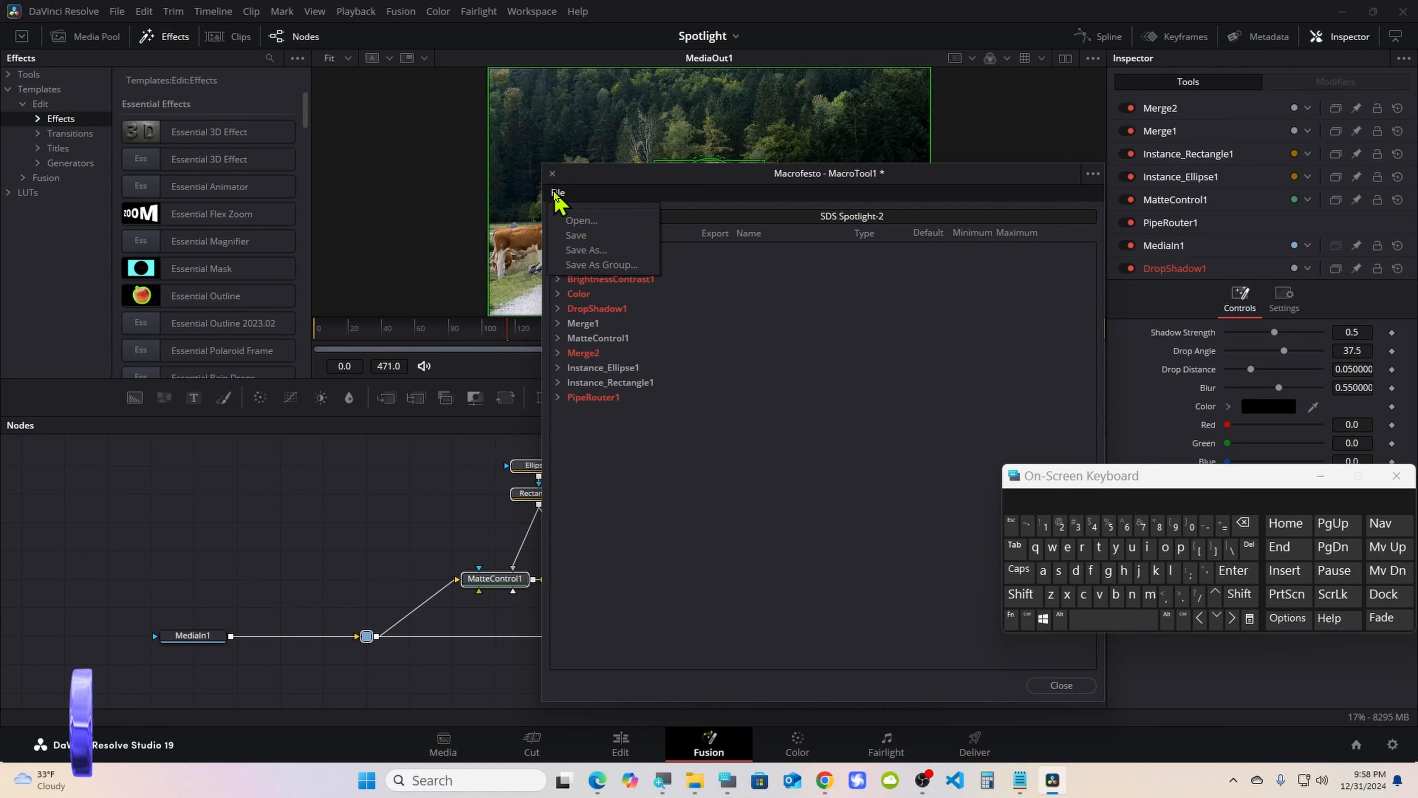
{"action": "left_click", "coordinate": [612, 266]}
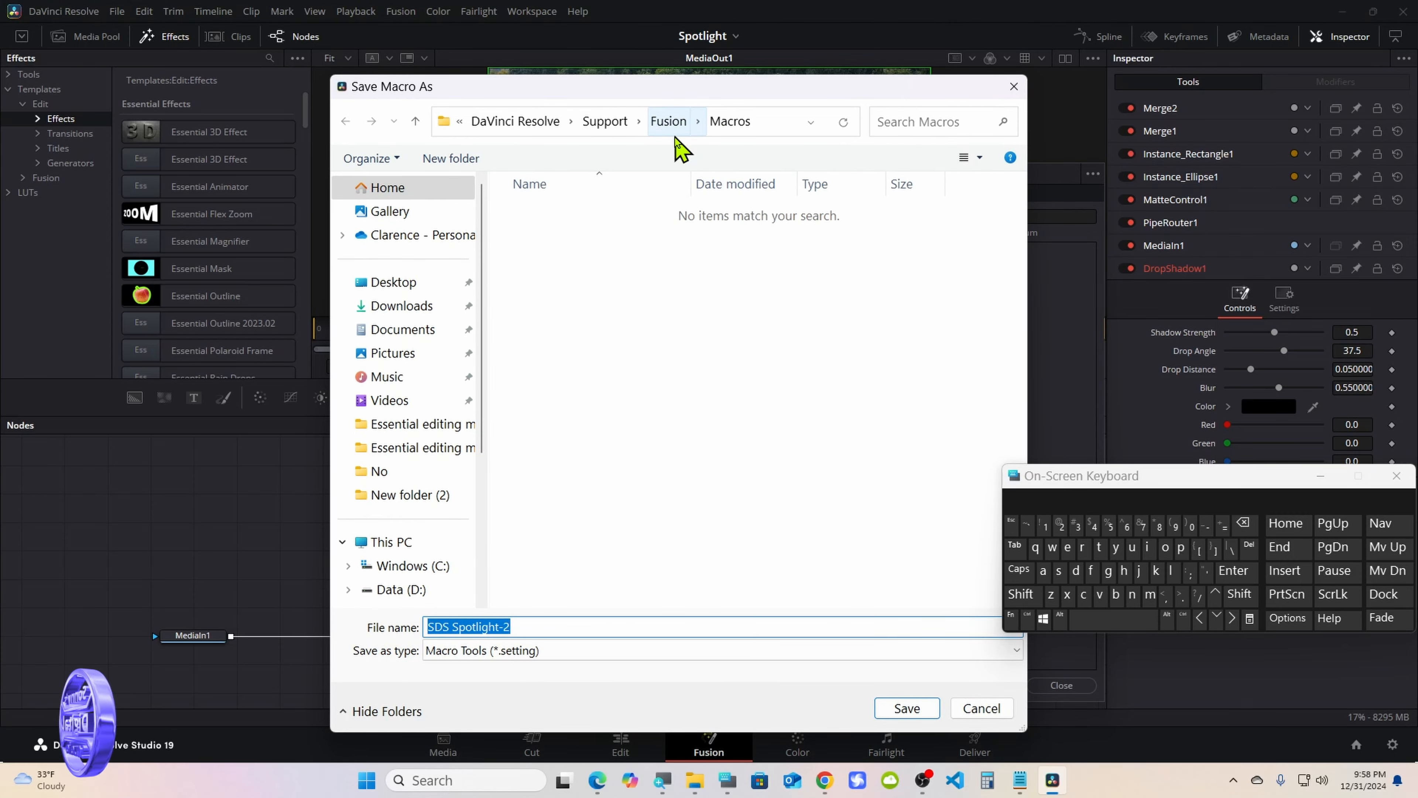
{"action": "left_click", "coordinate": [673, 121]}
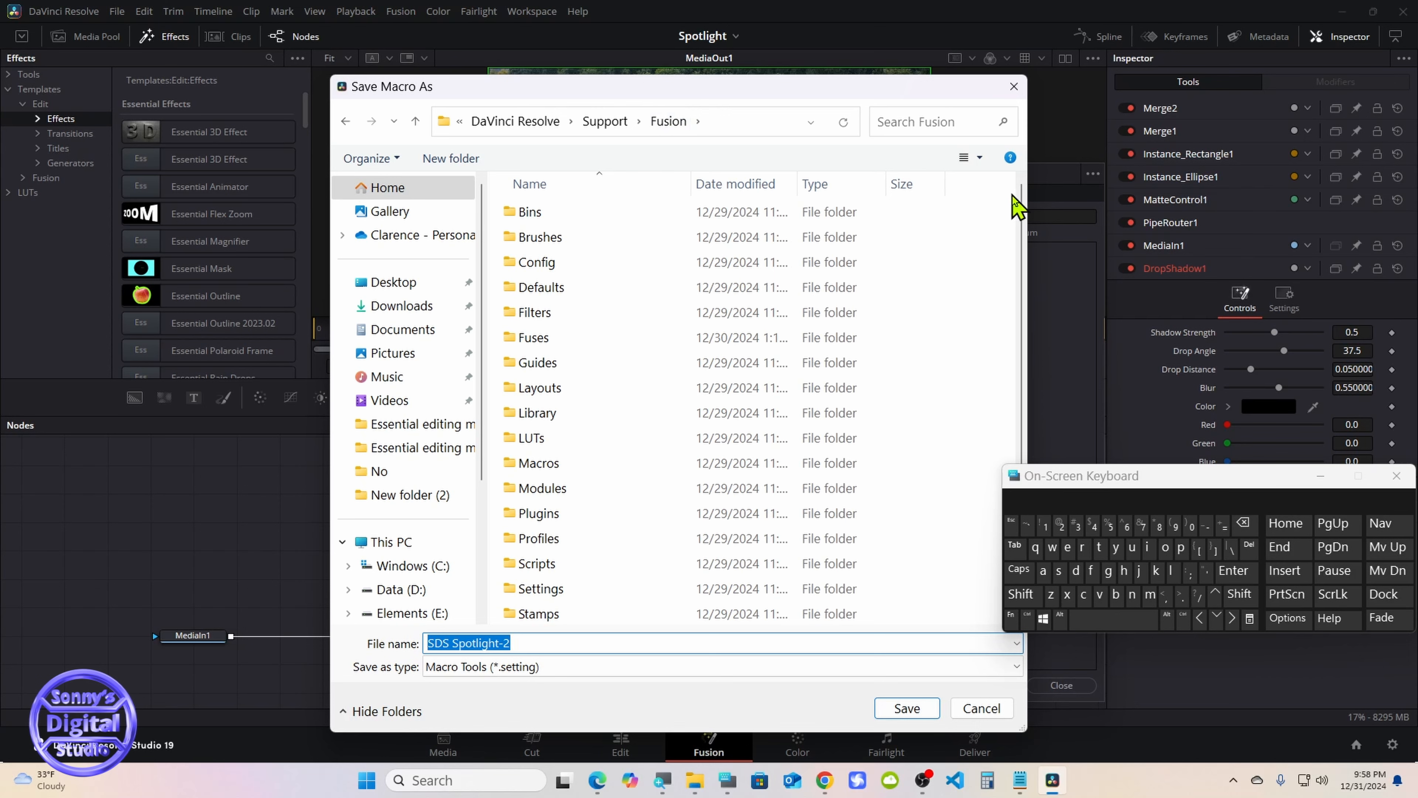
{"action": "scroll", "coordinate": [1027, 362], "scroll_direction": "down", "scroll_amount": 1}
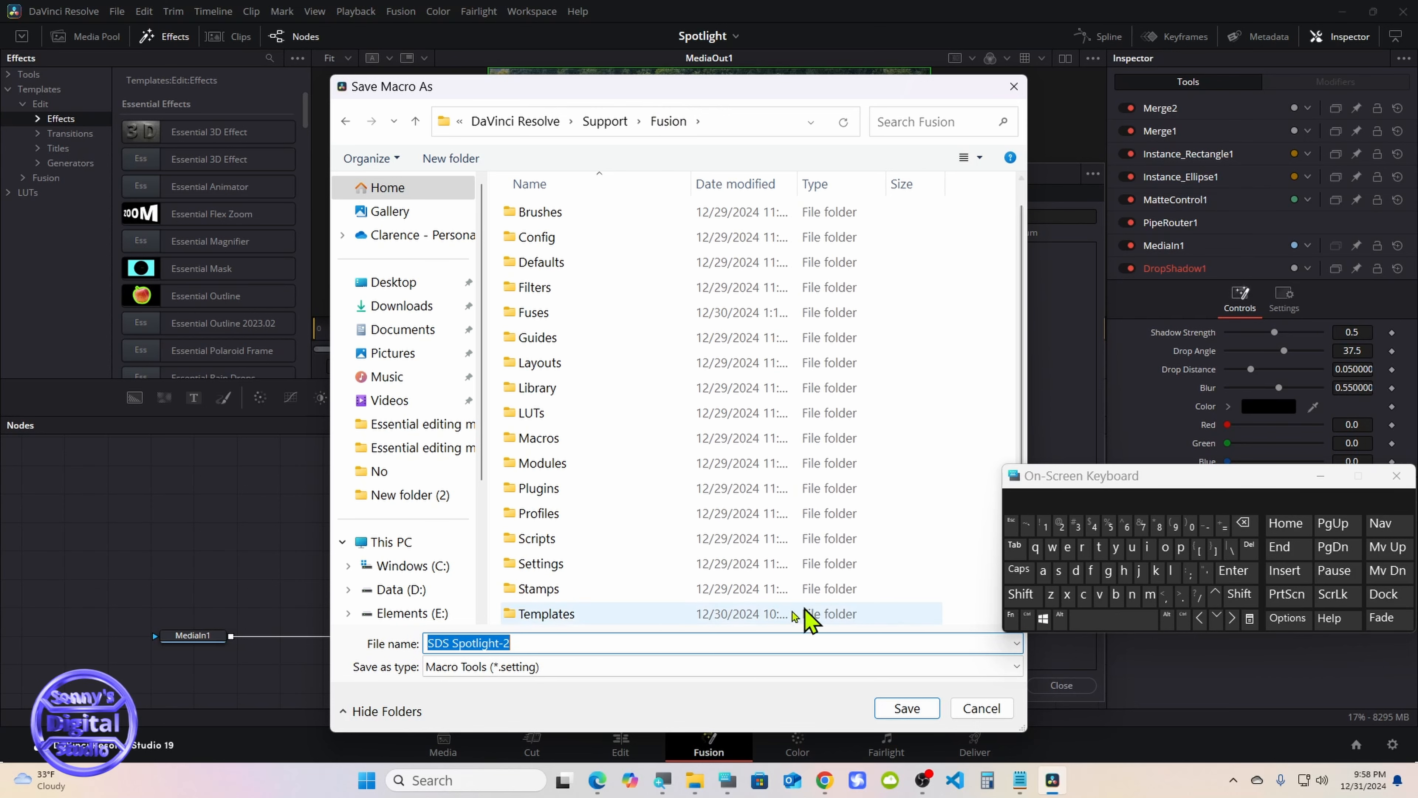
{"action": "left_click", "coordinate": [613, 615]}
{"action": "double_click", "coordinate": [613, 614]}
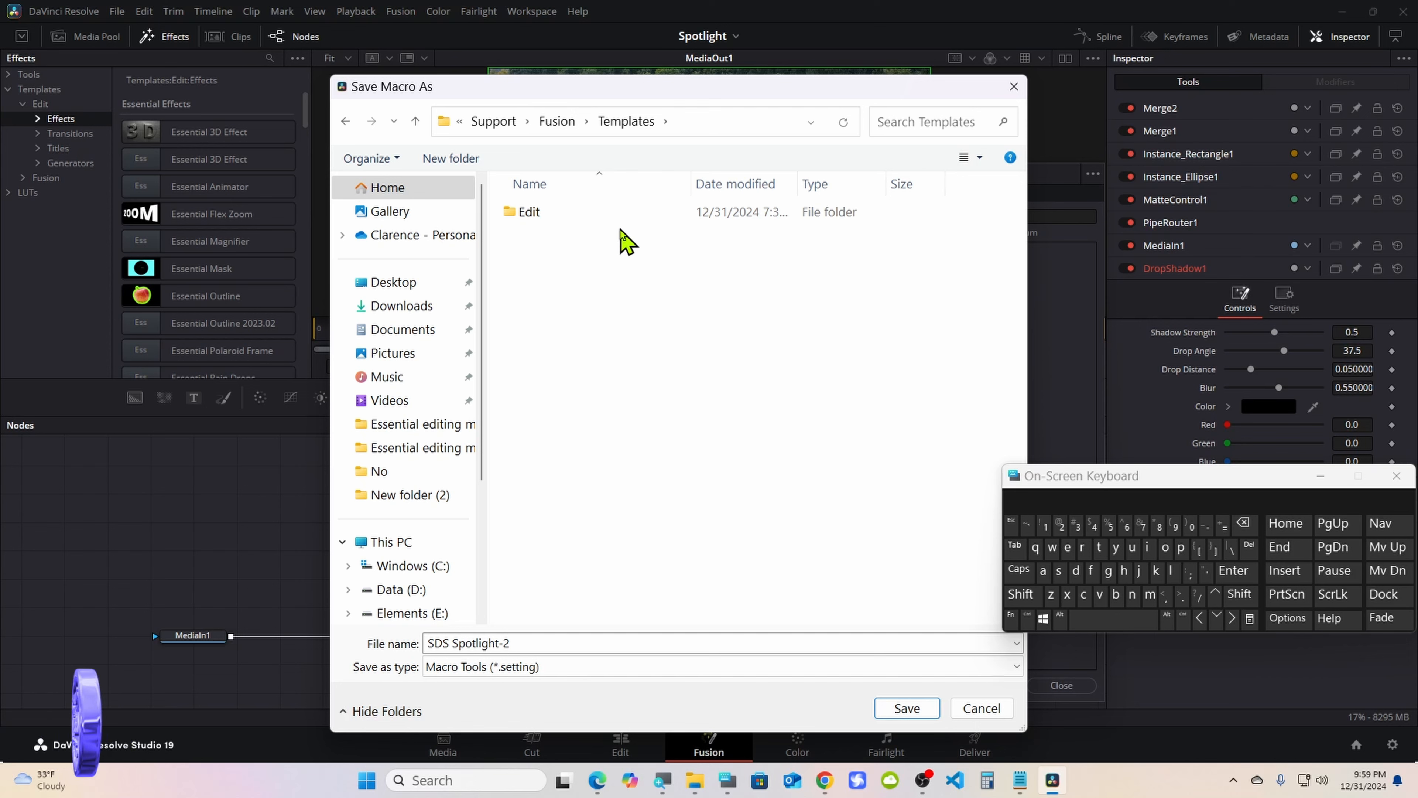
{"action": "double_click", "coordinate": [620, 213]}
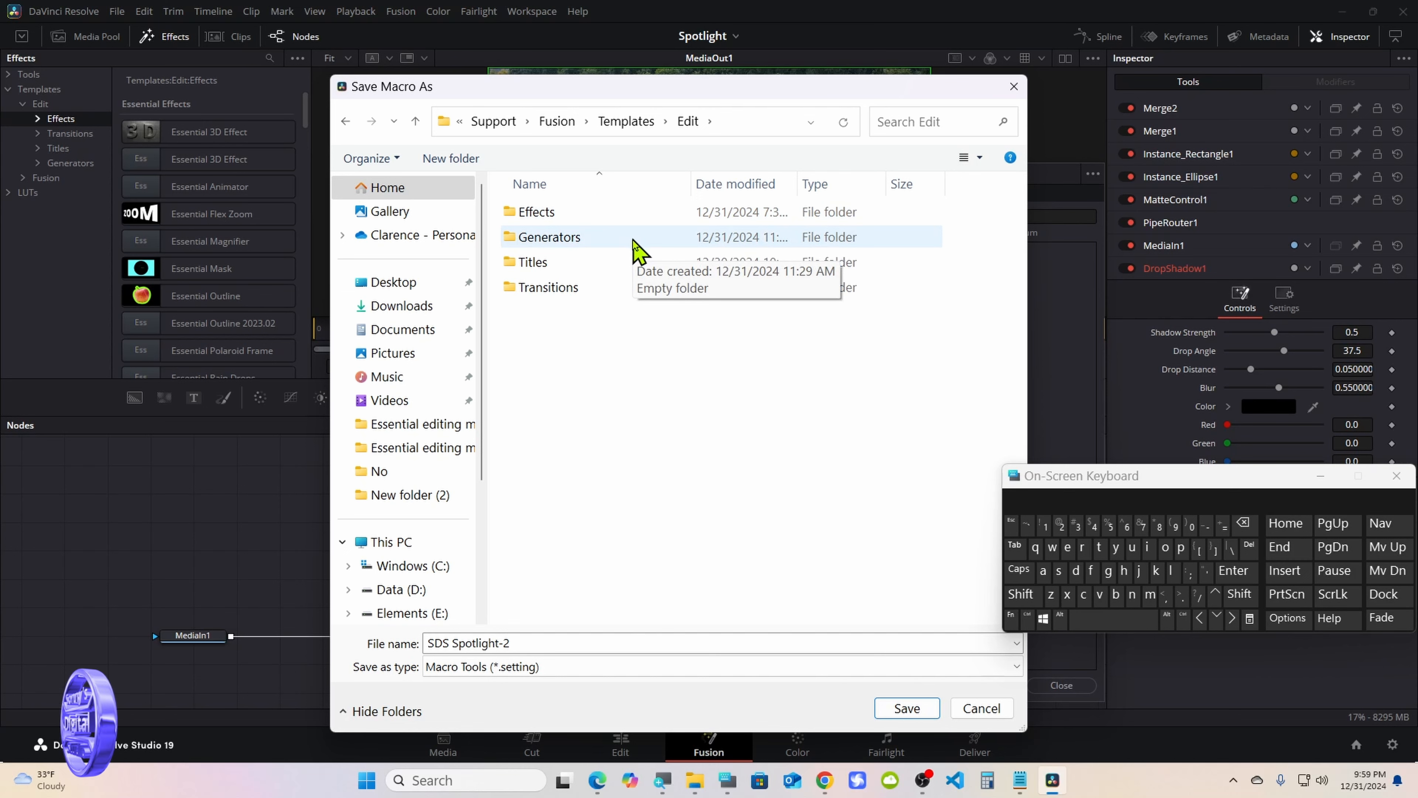
{"action": "double_click", "coordinate": [630, 213]}
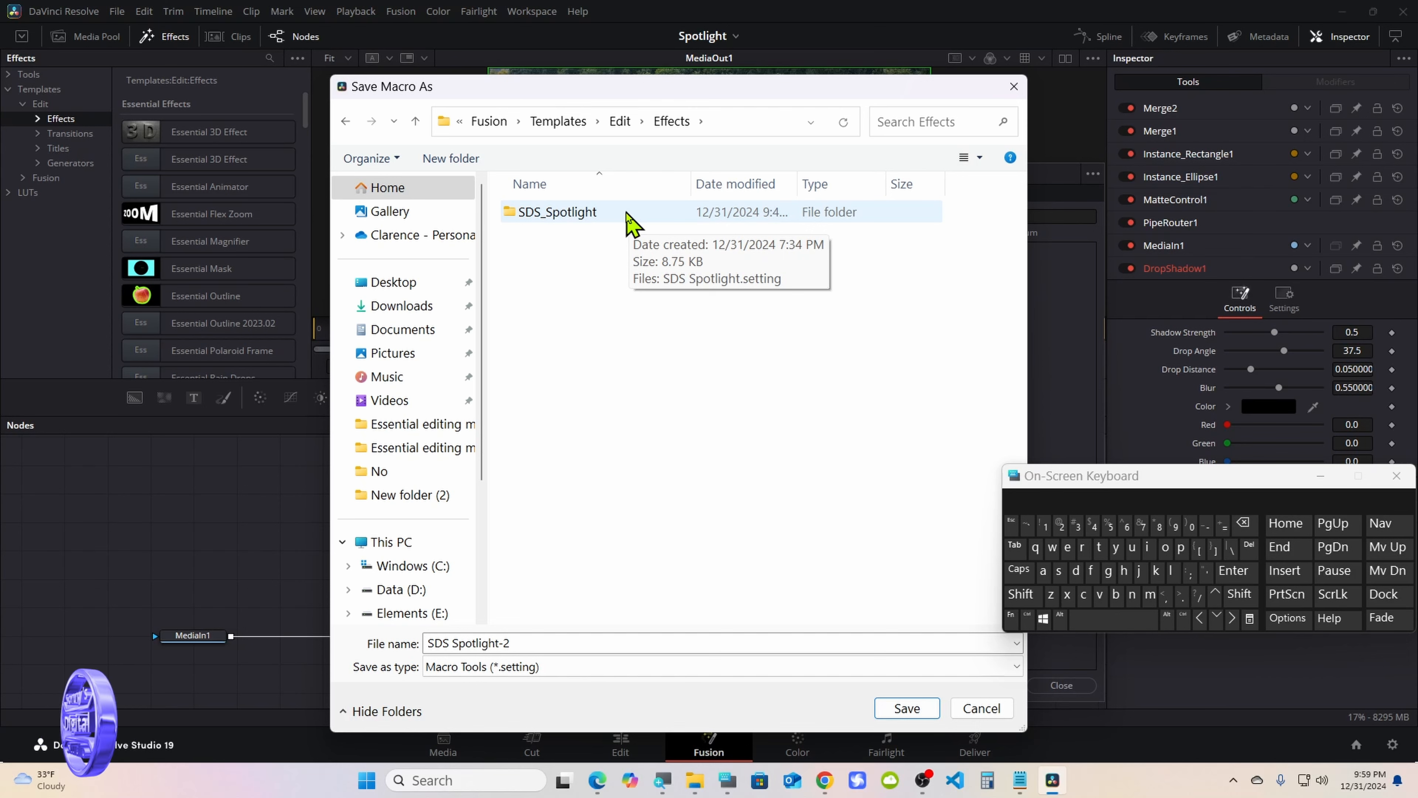
{"action": "double_click", "coordinate": [623, 213]}
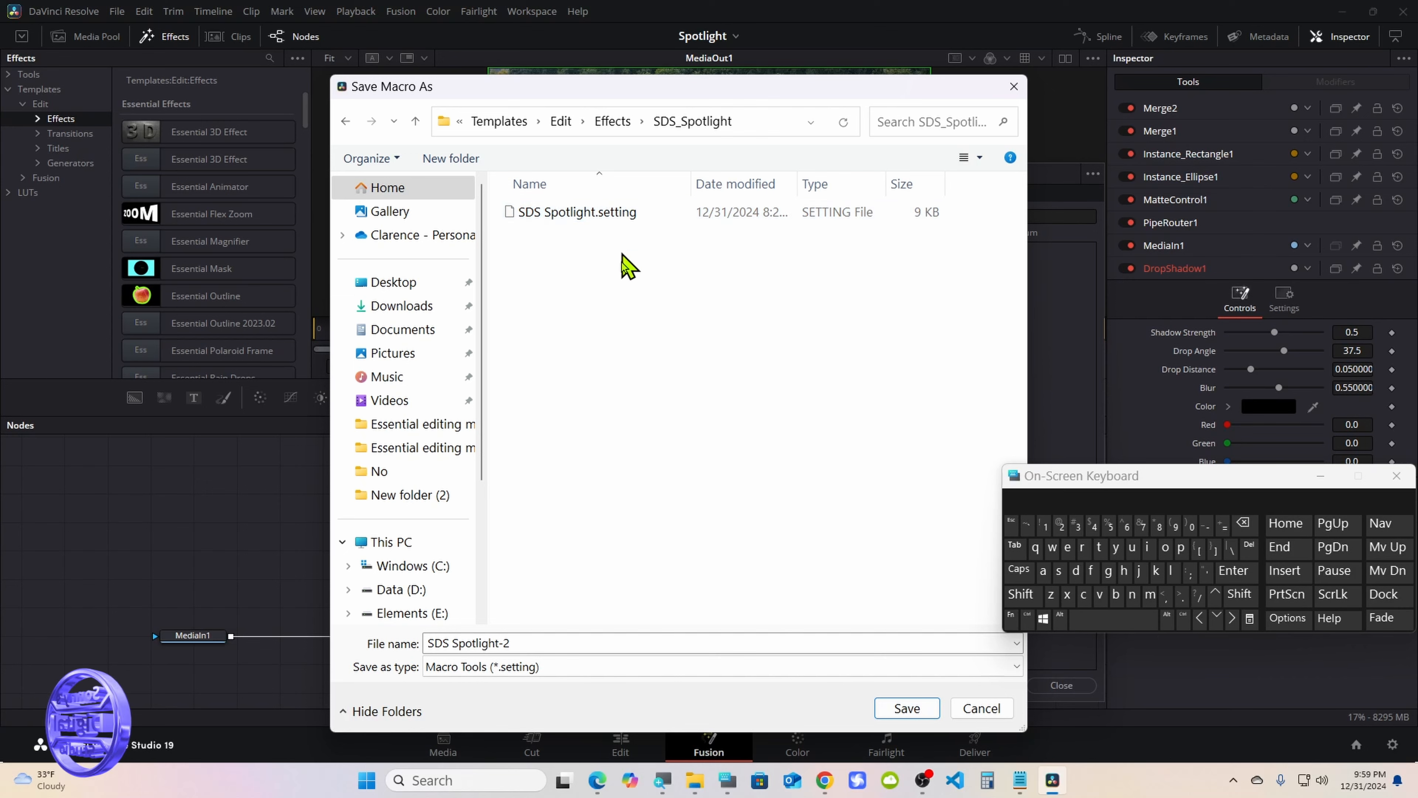
{"action": "left_click", "coordinate": [901, 710]}
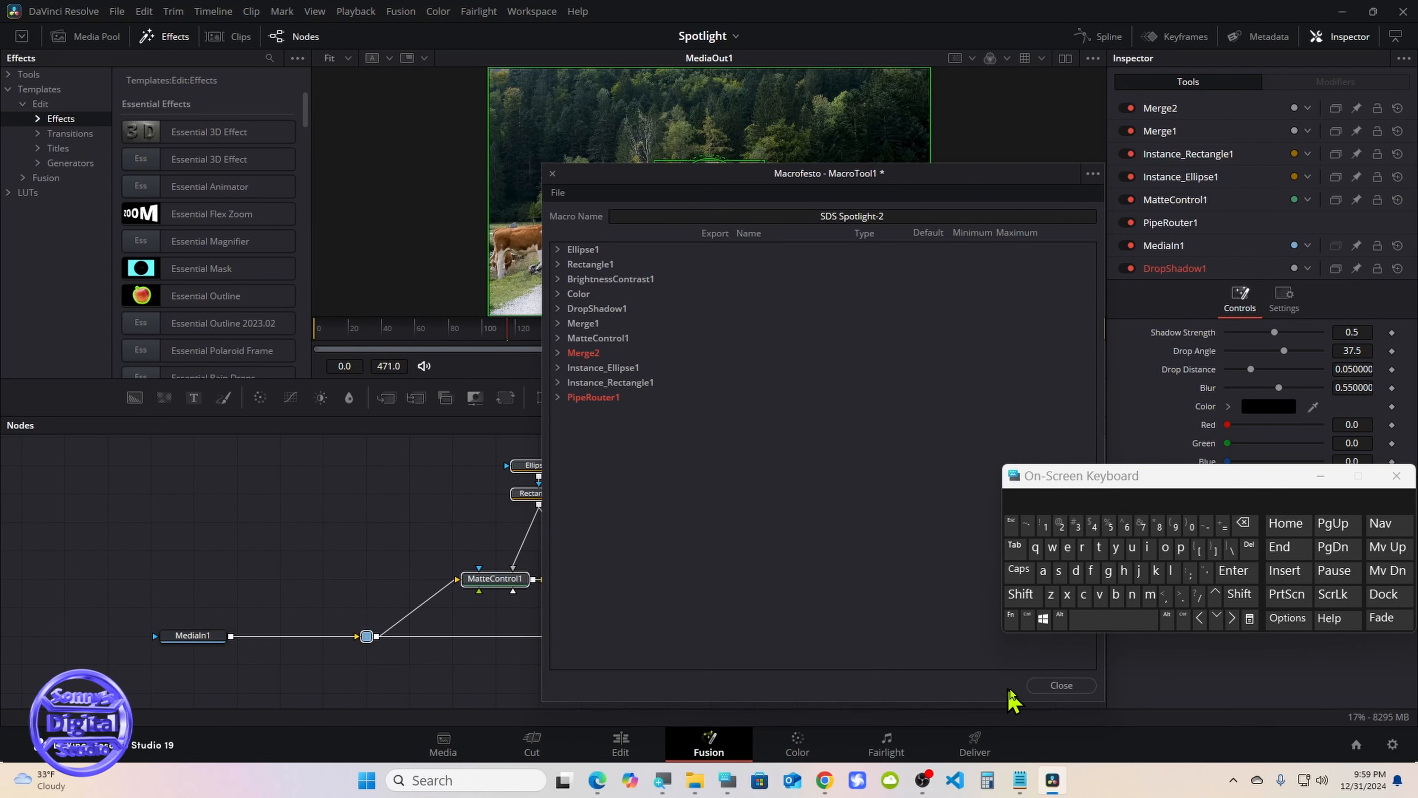
{"action": "left_click", "coordinate": [1058, 686]}
Minimise the on-screen keyboard and switch from the Fusion page to the Edit page
{"action": "left_click", "coordinate": [1321, 475]}
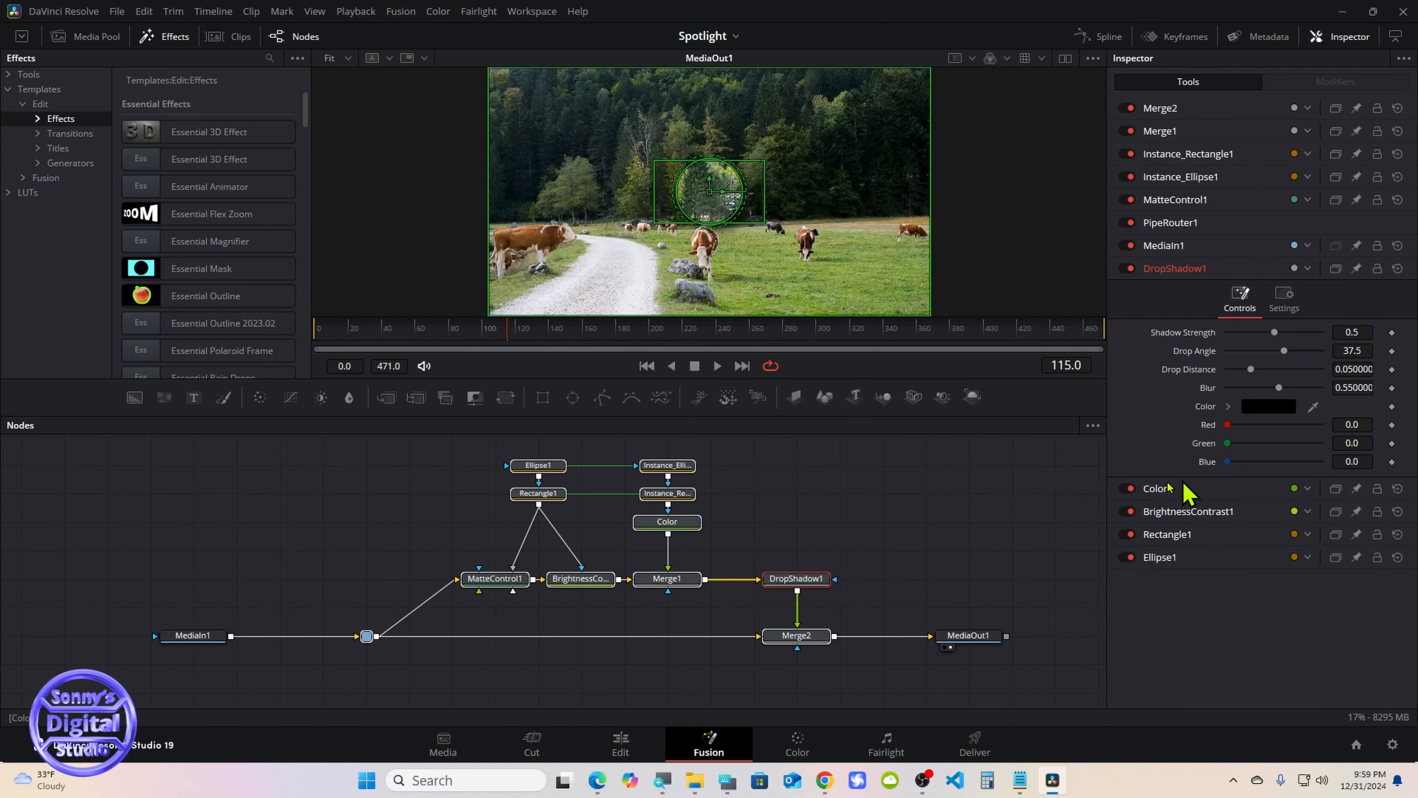
{"action": "left_click", "coordinate": [922, 513]}
{"action": "left_click", "coordinate": [623, 746]}
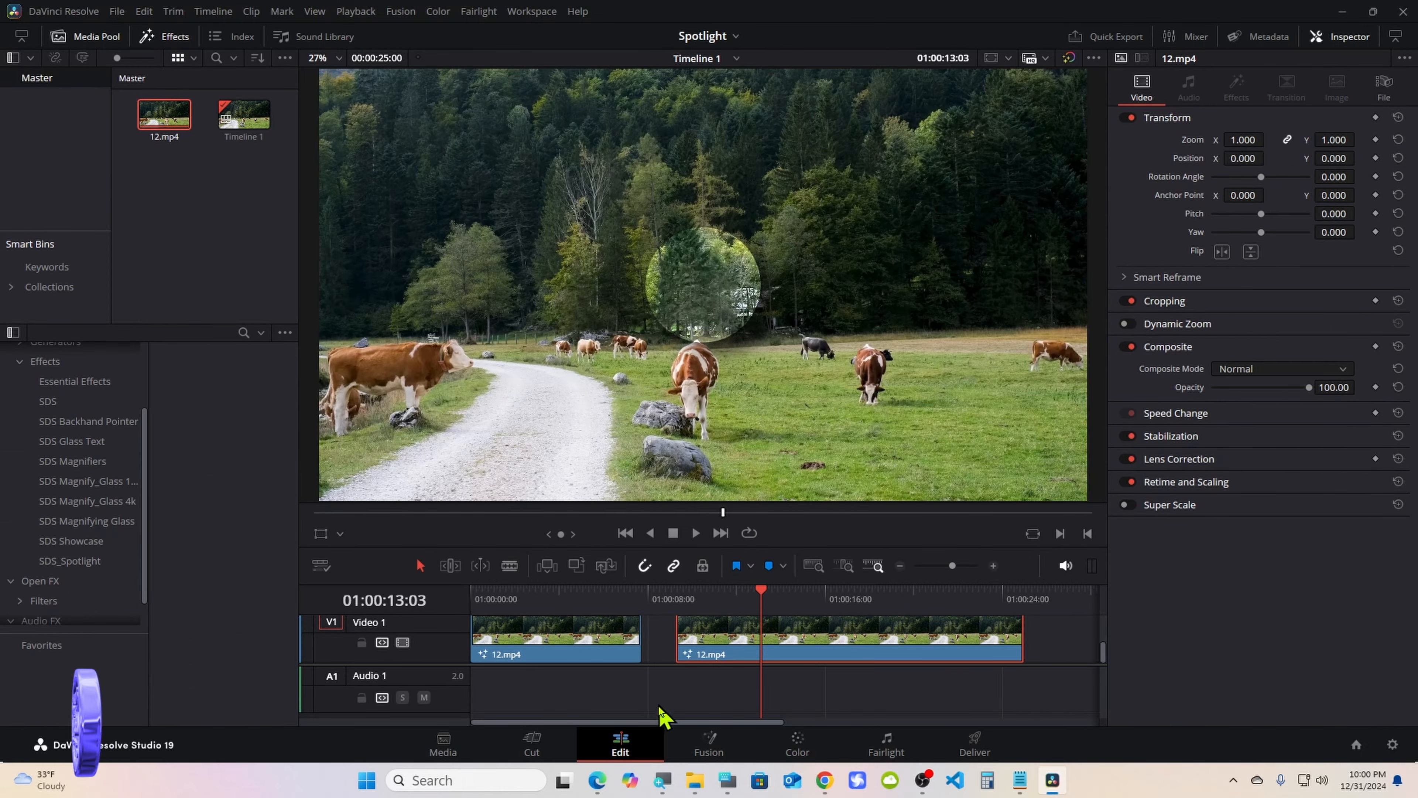
Add another 12.mp4 clip to the Video 1 track after the last clip, leaving a small gap
{"action": "left_click_drag", "start_coordinate": [661, 722], "coordinate": [787, 721]}
{"action": "left_click_drag", "start_coordinate": [778, 633], "coordinate": [651, 633]}
{"action": "left_click_drag", "start_coordinate": [168, 120], "coordinate": [746, 650]}
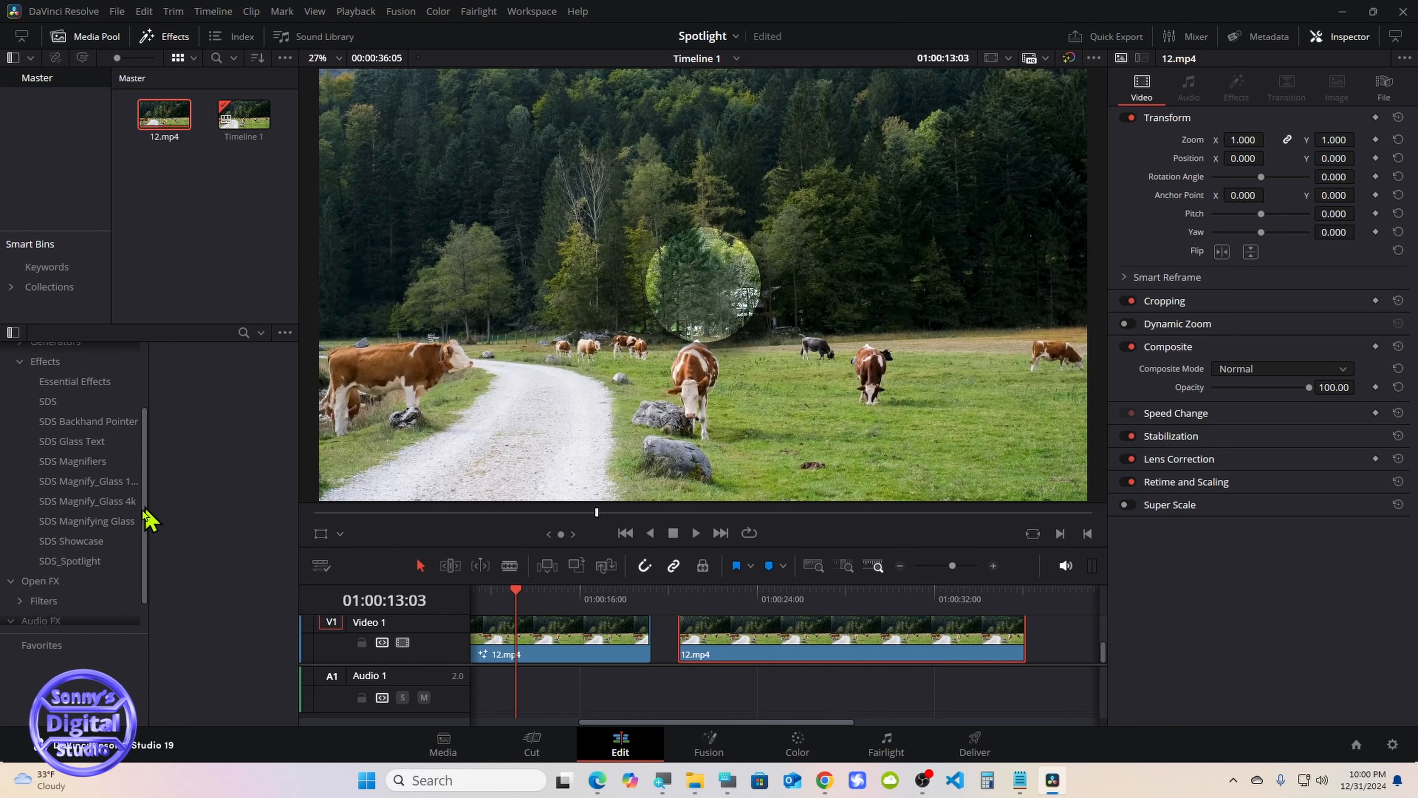
Apply the SDS Spotlight-2 effect from the SDS_Spotlight category to the newly added 12.mp4 clip on Video 1
{"action": "left_click", "coordinate": [73, 560]}
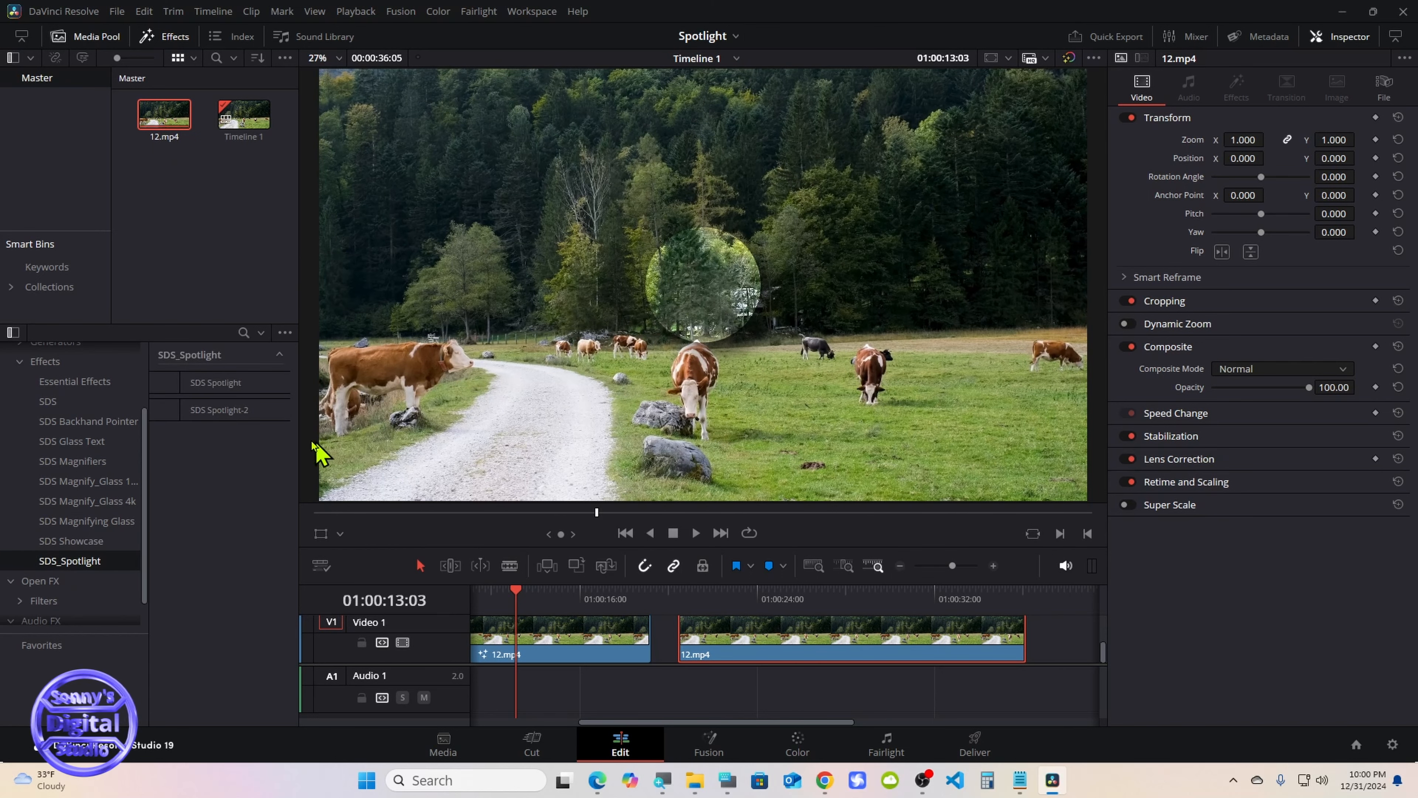
{"action": "left_click_drag", "start_coordinate": [201, 412], "coordinate": [763, 637]}
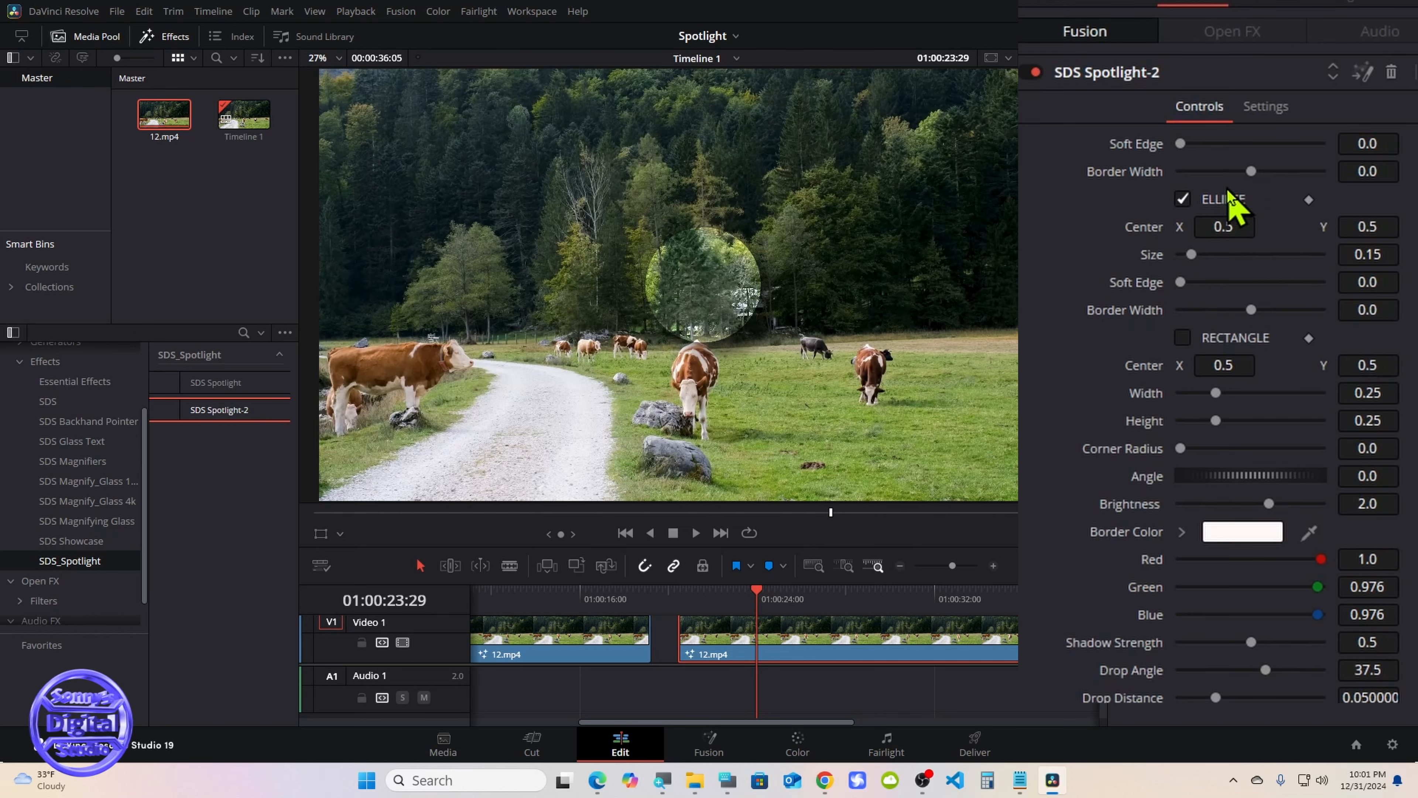
Try the rectangle spotlight in place of the ellipse, and switch back to the ellipse shape
{"action": "left_click", "coordinate": [1182, 198]}
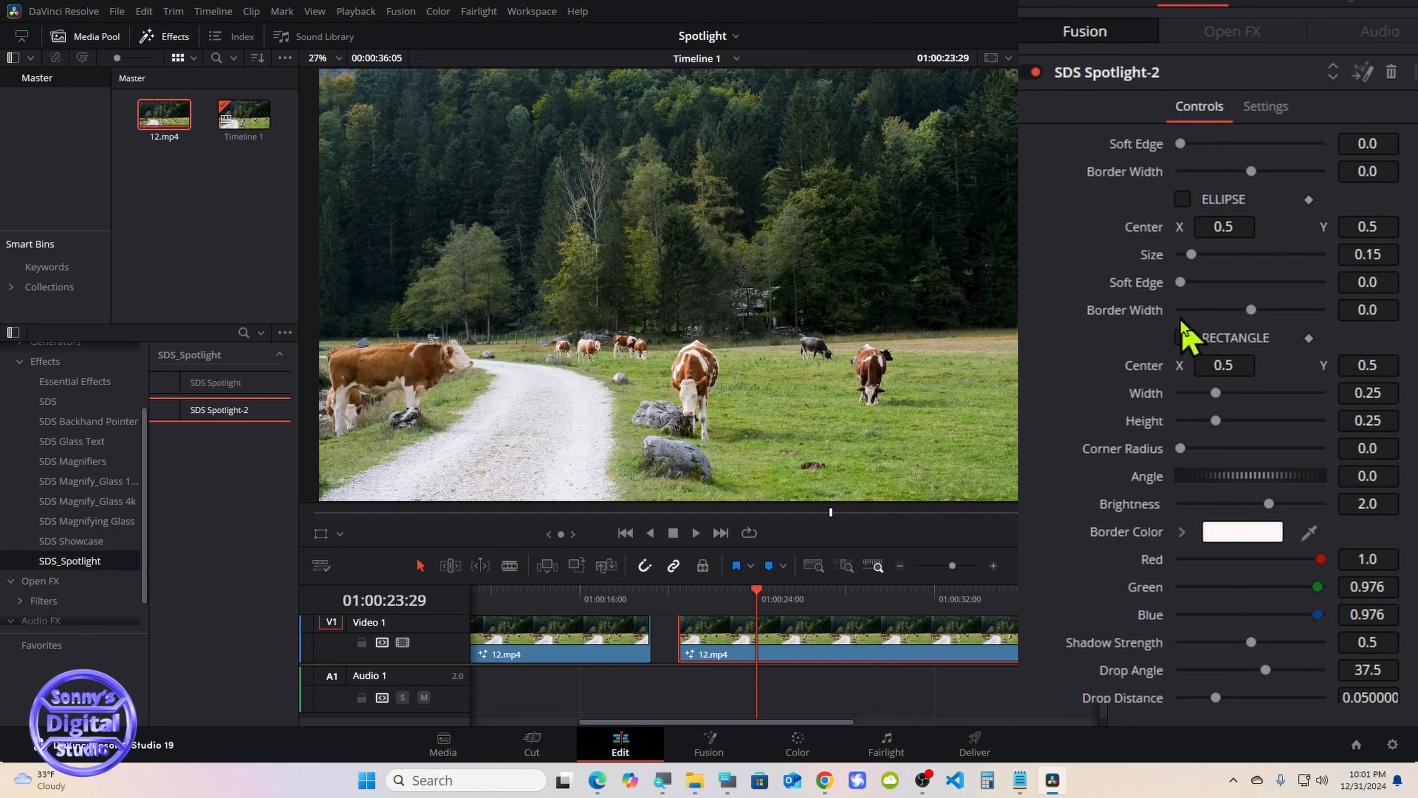
{"action": "left_click", "coordinate": [1183, 337]}
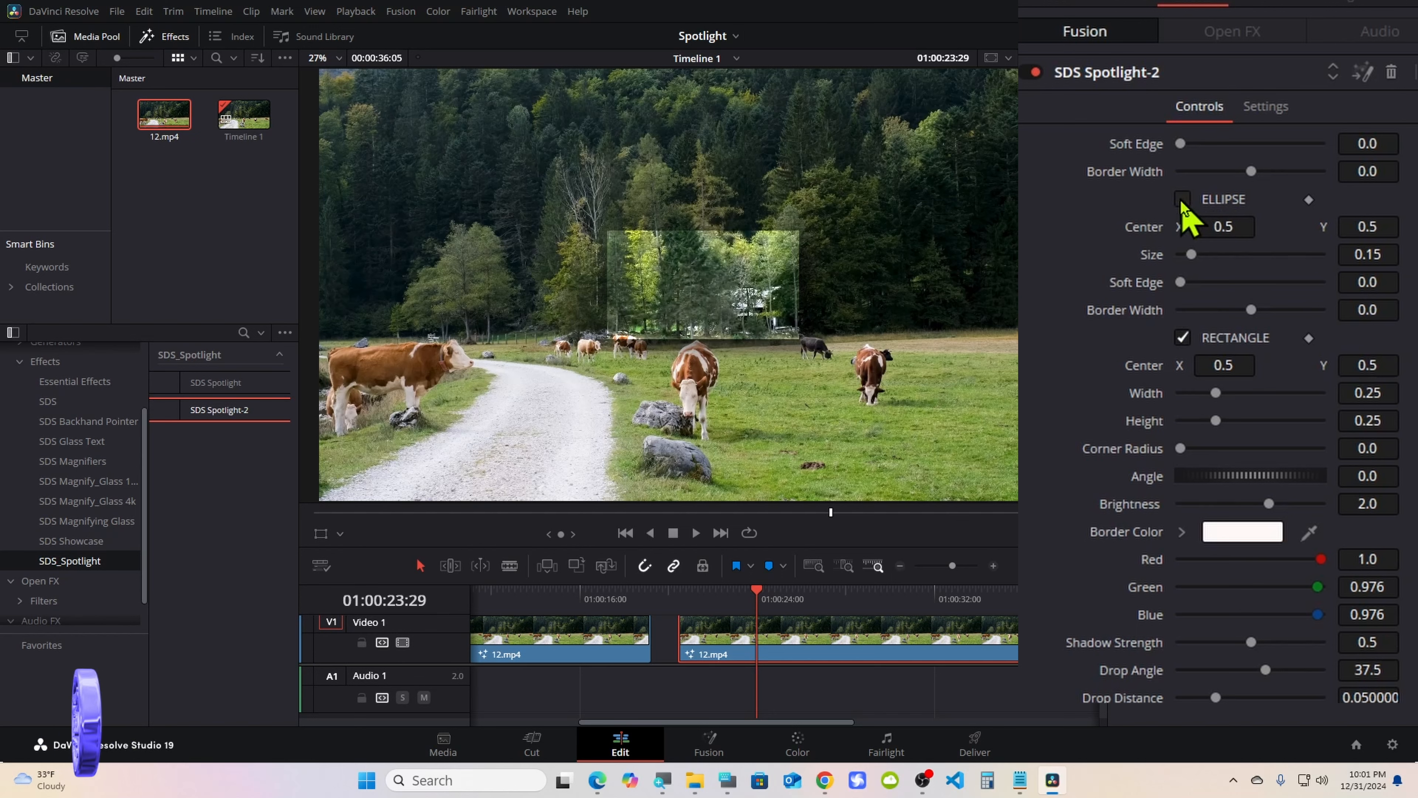
{"action": "left_click", "coordinate": [1182, 338]}
{"action": "left_click", "coordinate": [1182, 199]}
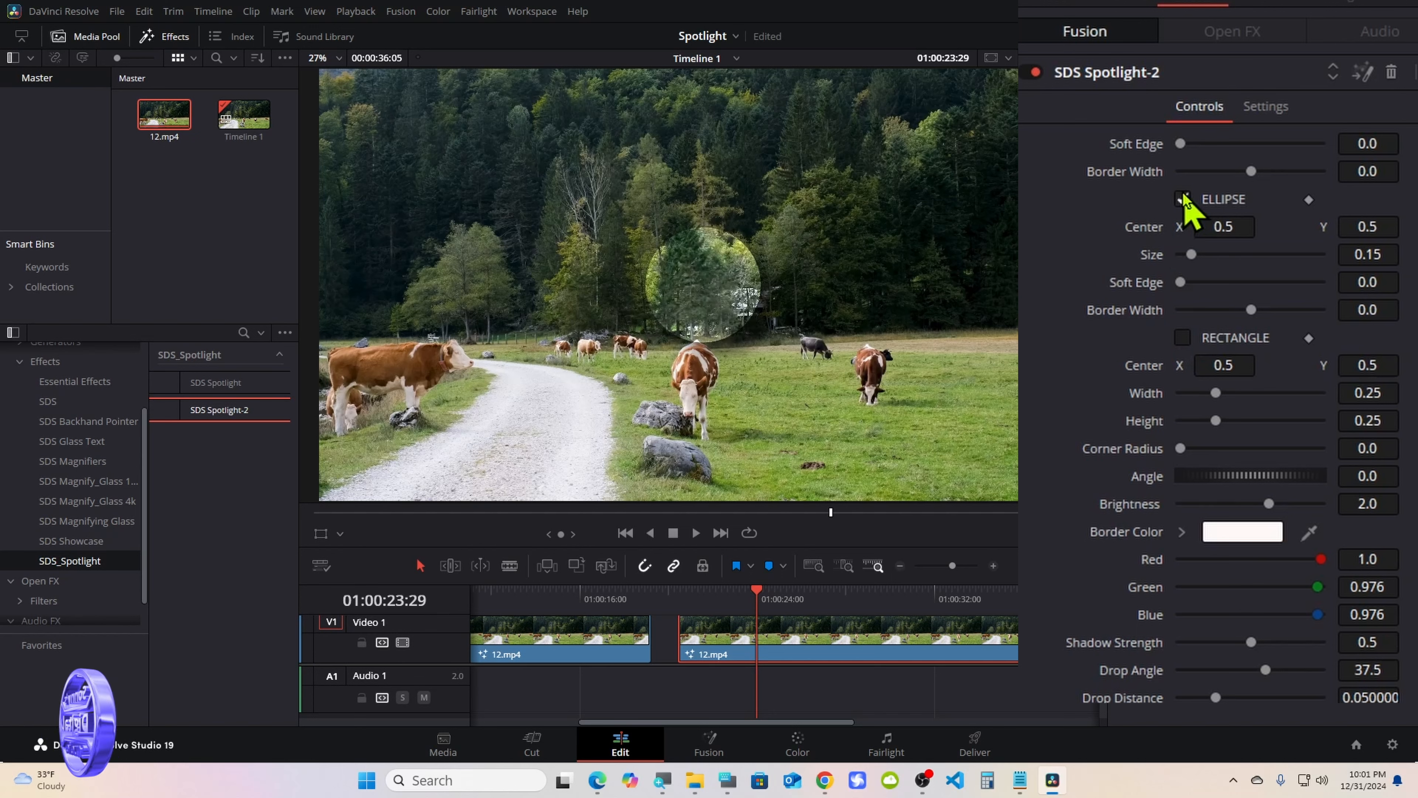
Try a border width of 0.006 on the ellipse and on the rectangle, reset both, and return to the ellipse
{"action": "left_click_drag", "start_coordinate": [1251, 171], "coordinate": [1249, 175]}
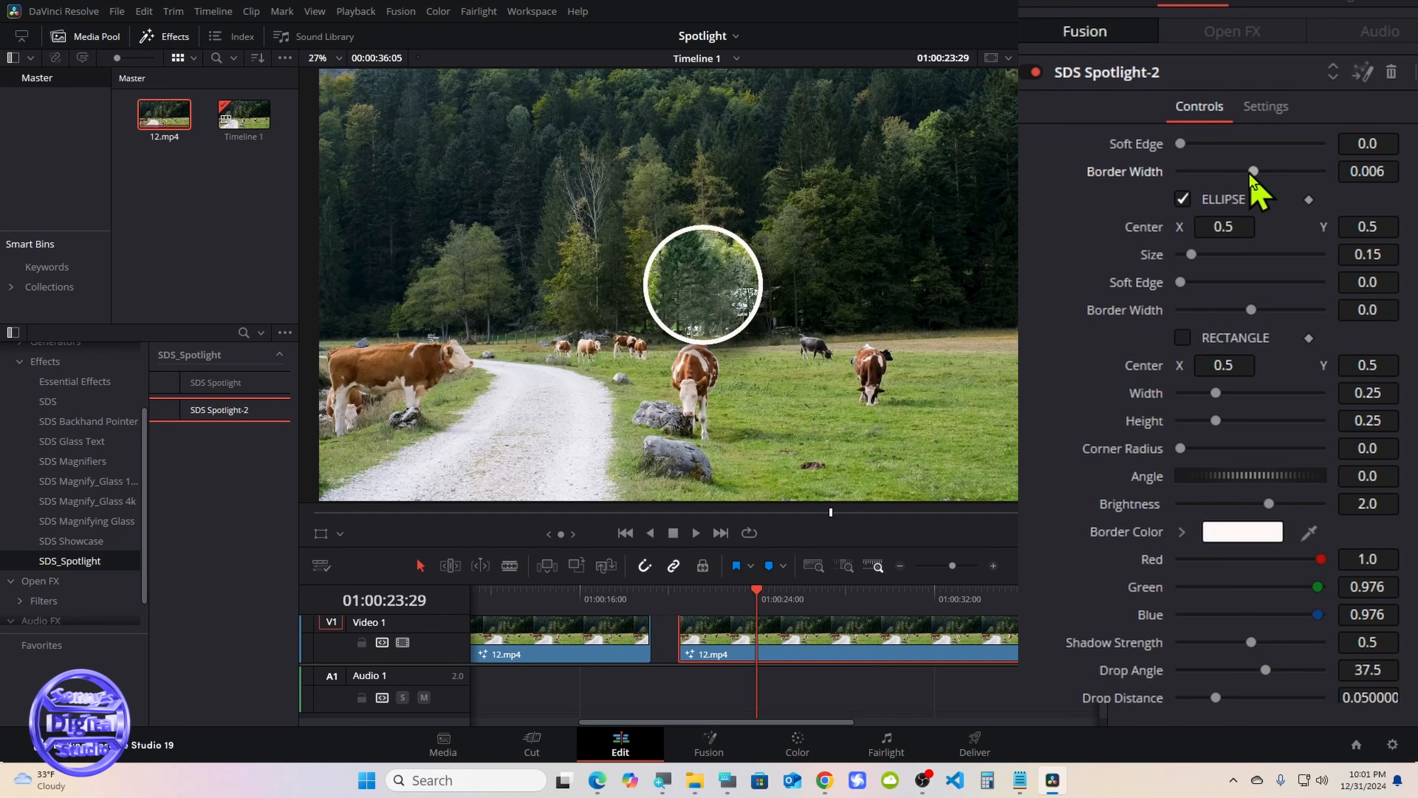
{"action": "left_click", "coordinate": [1248, 185]}
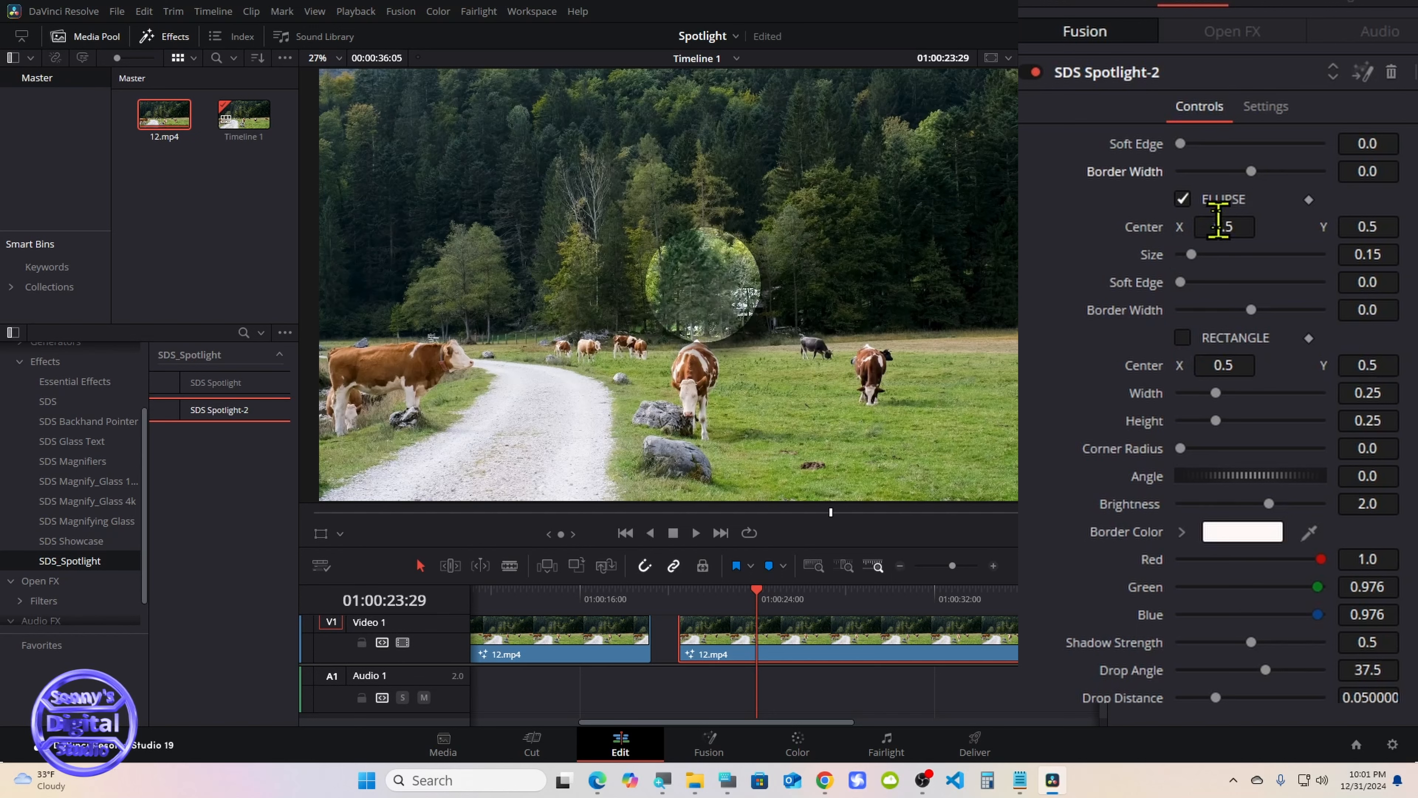
{"action": "left_click", "coordinate": [1184, 200]}
{"action": "left_click", "coordinate": [1182, 337]}
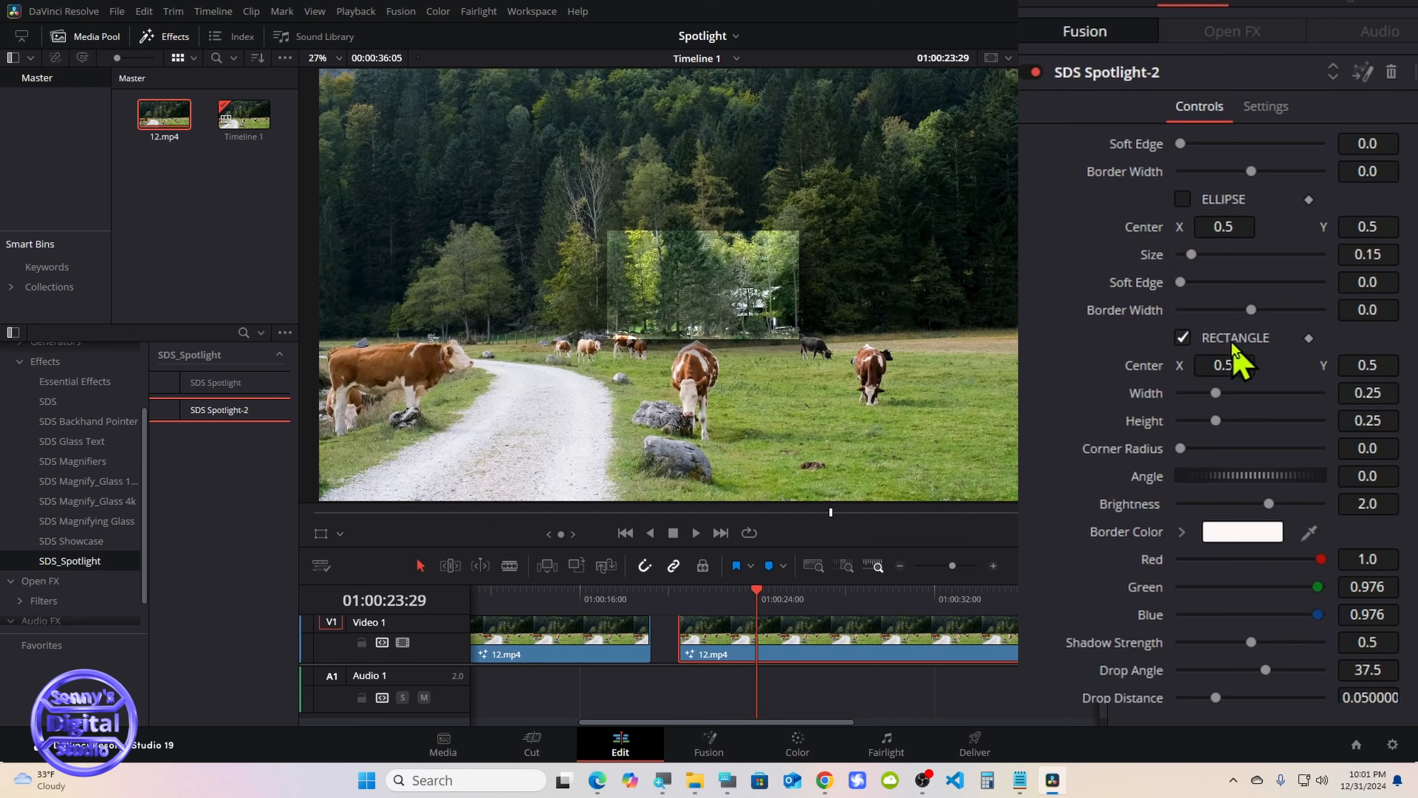
{"action": "left_click_drag", "start_coordinate": [1251, 309], "coordinate": [1252, 311]}
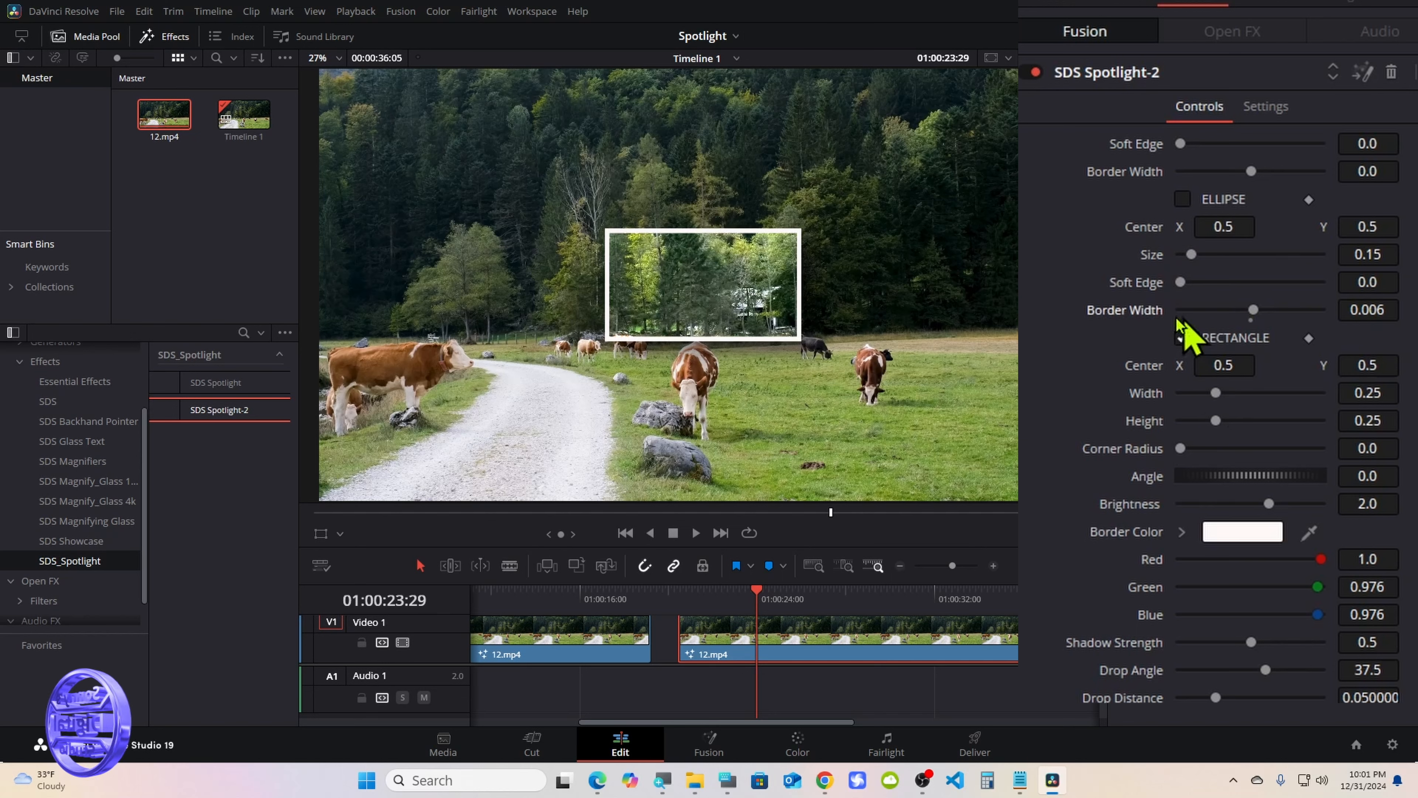
{"action": "double_click", "coordinate": [1139, 313]}
{"action": "left_click", "coordinate": [1182, 337]}
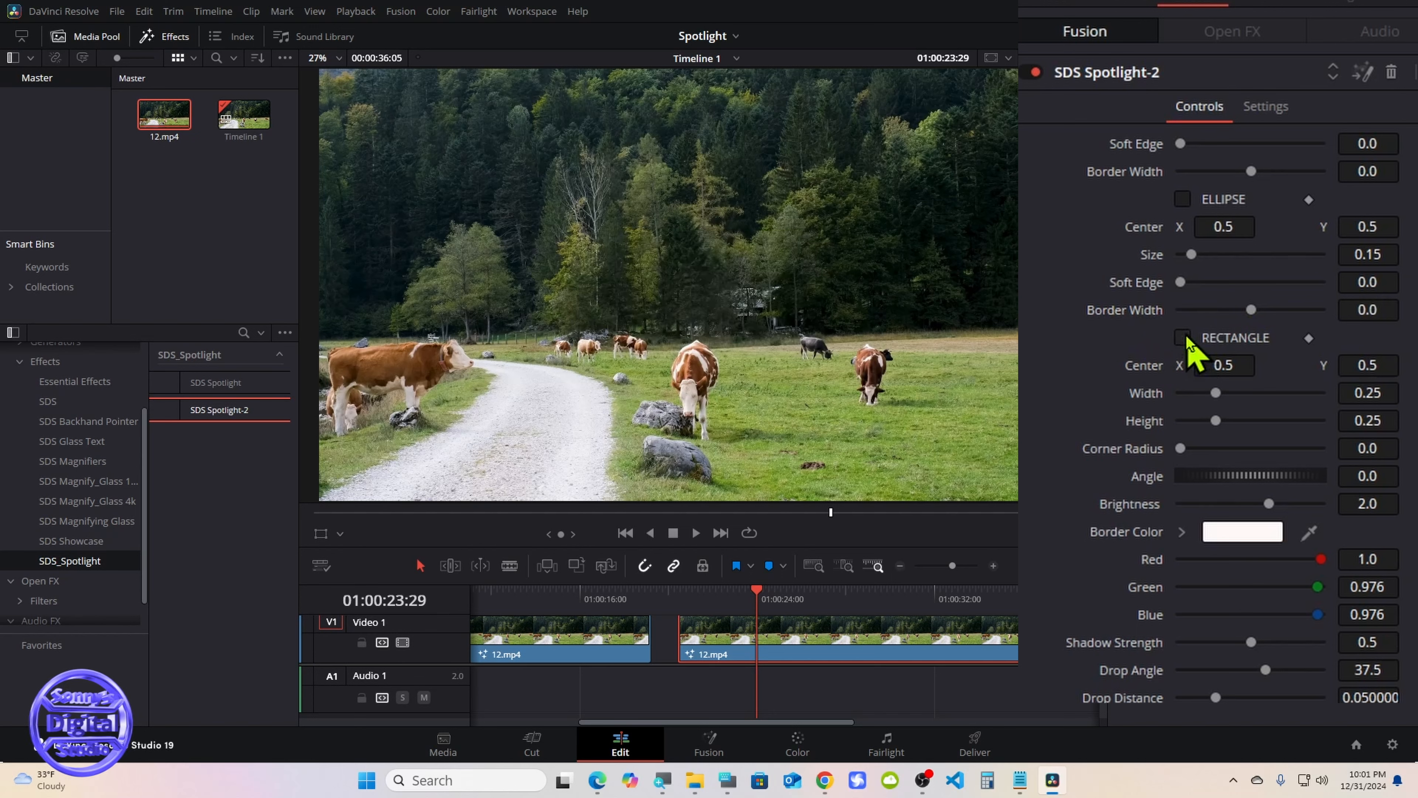
{"action": "left_click", "coordinate": [1182, 201]}
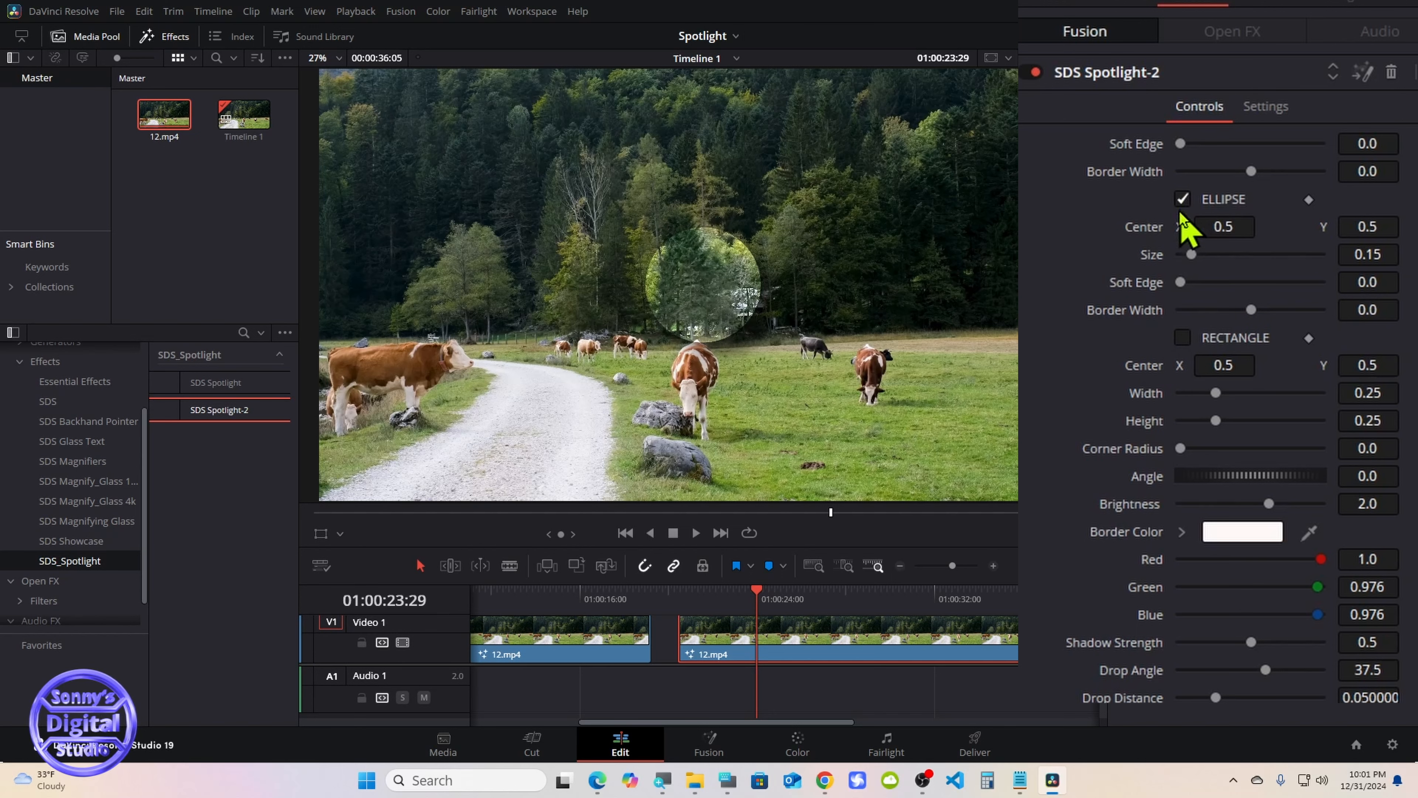
Try the rectangle's corner radius and an angle of 62.6, reset them, and switch back to the ellipse
{"action": "left_click", "coordinate": [1181, 201]}
{"action": "left_click", "coordinate": [1183, 337]}
{"action": "left_click_drag", "start_coordinate": [1180, 448], "coordinate": [1263, 488]}
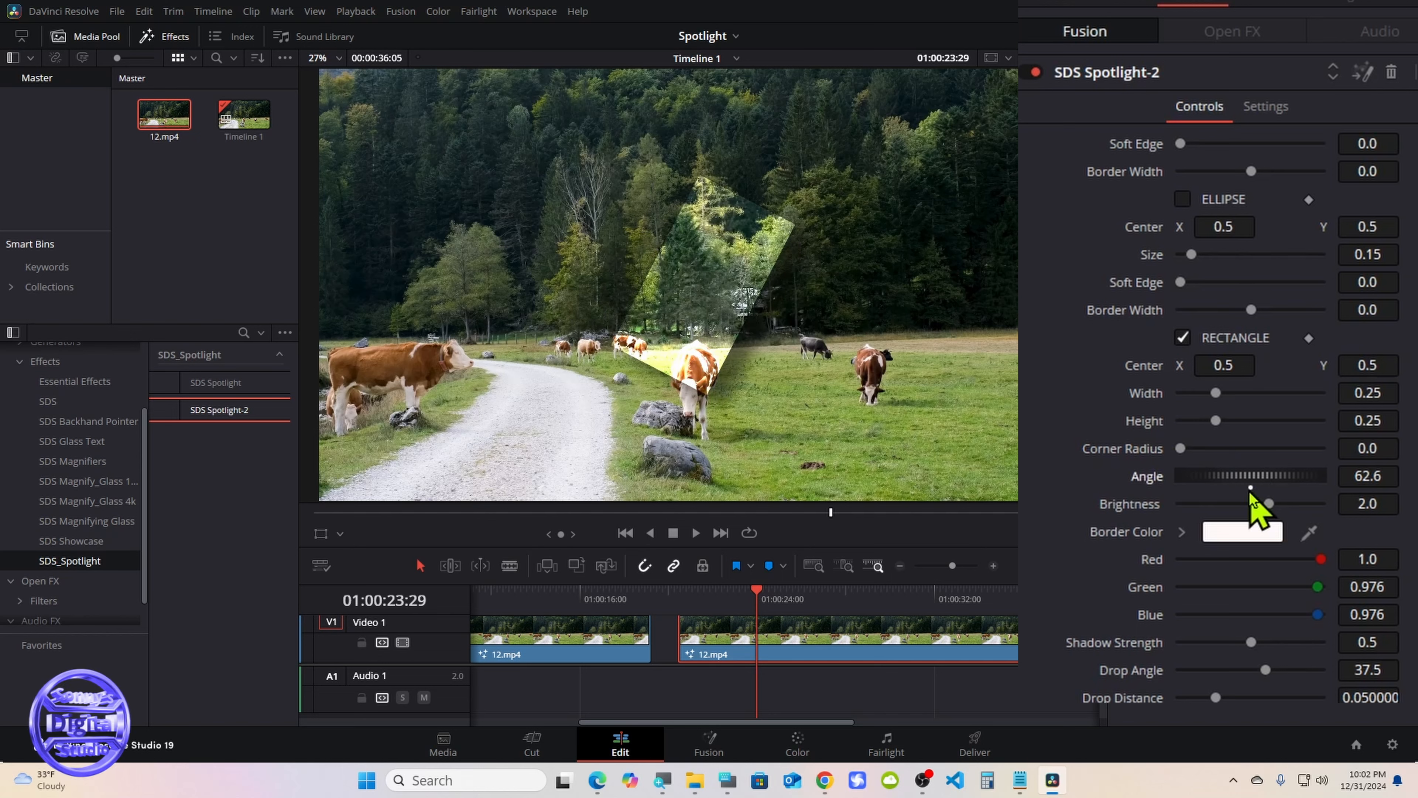
{"action": "double_click", "coordinate": [1258, 482]}
{"action": "left_click", "coordinate": [1182, 338]}
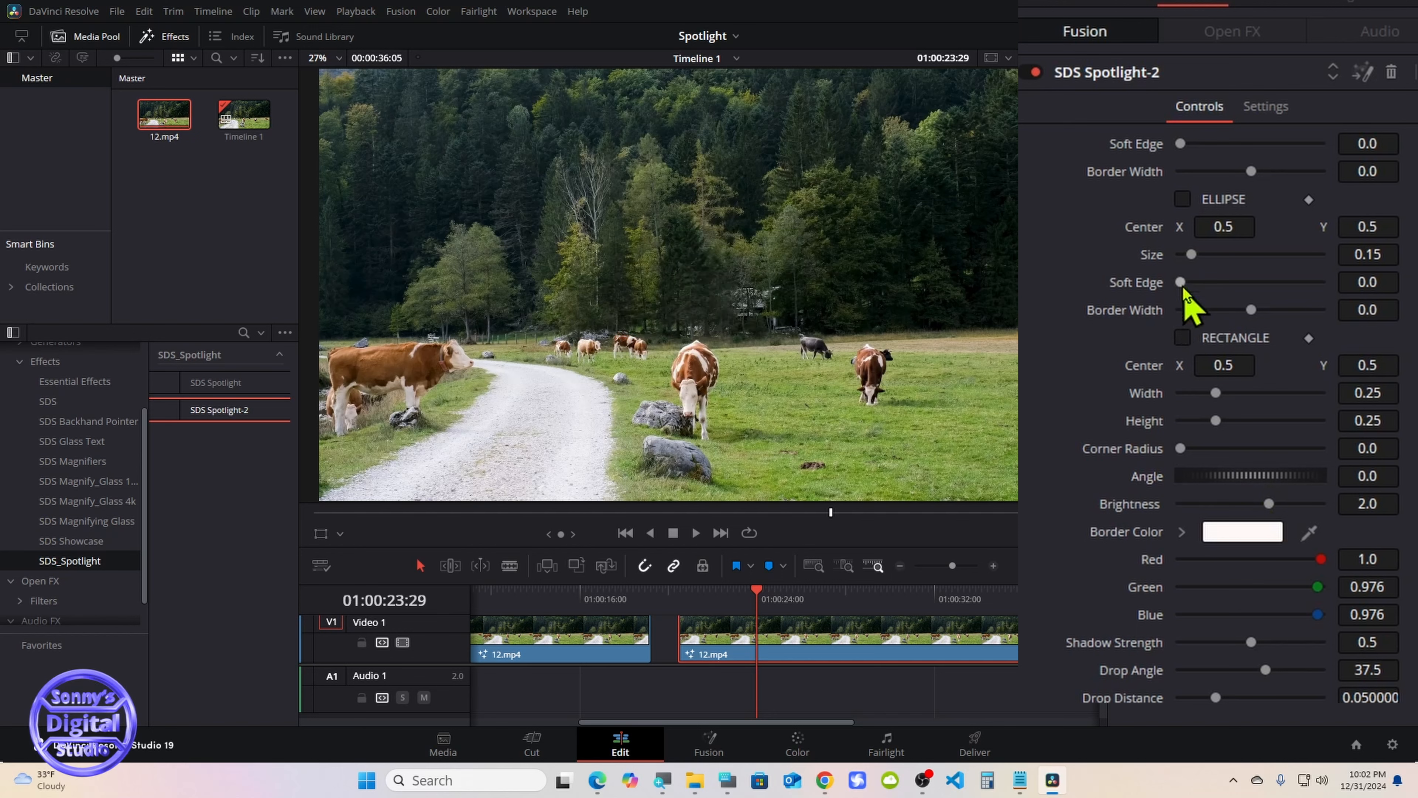
{"action": "left_click", "coordinate": [1183, 199]}
Place the ellipse spotlight over the distant dark cow with center X 0.639, Y 0.37 and size 0.079, and view it full screen
{"action": "left_click_drag", "start_coordinate": [1206, 230], "coordinate": [1251, 229]}
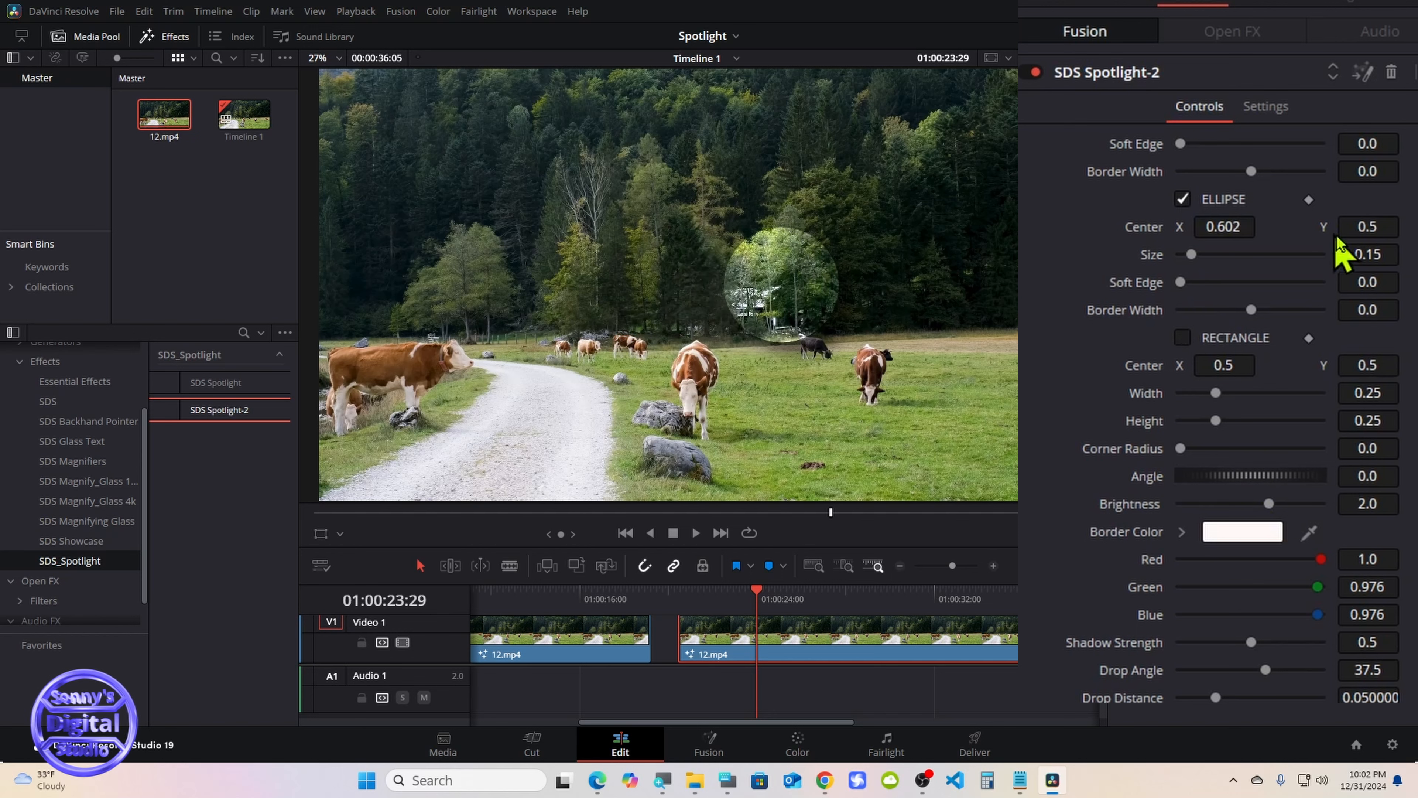
{"action": "left_click_drag", "start_coordinate": [1340, 230], "coordinate": [1210, 230]}
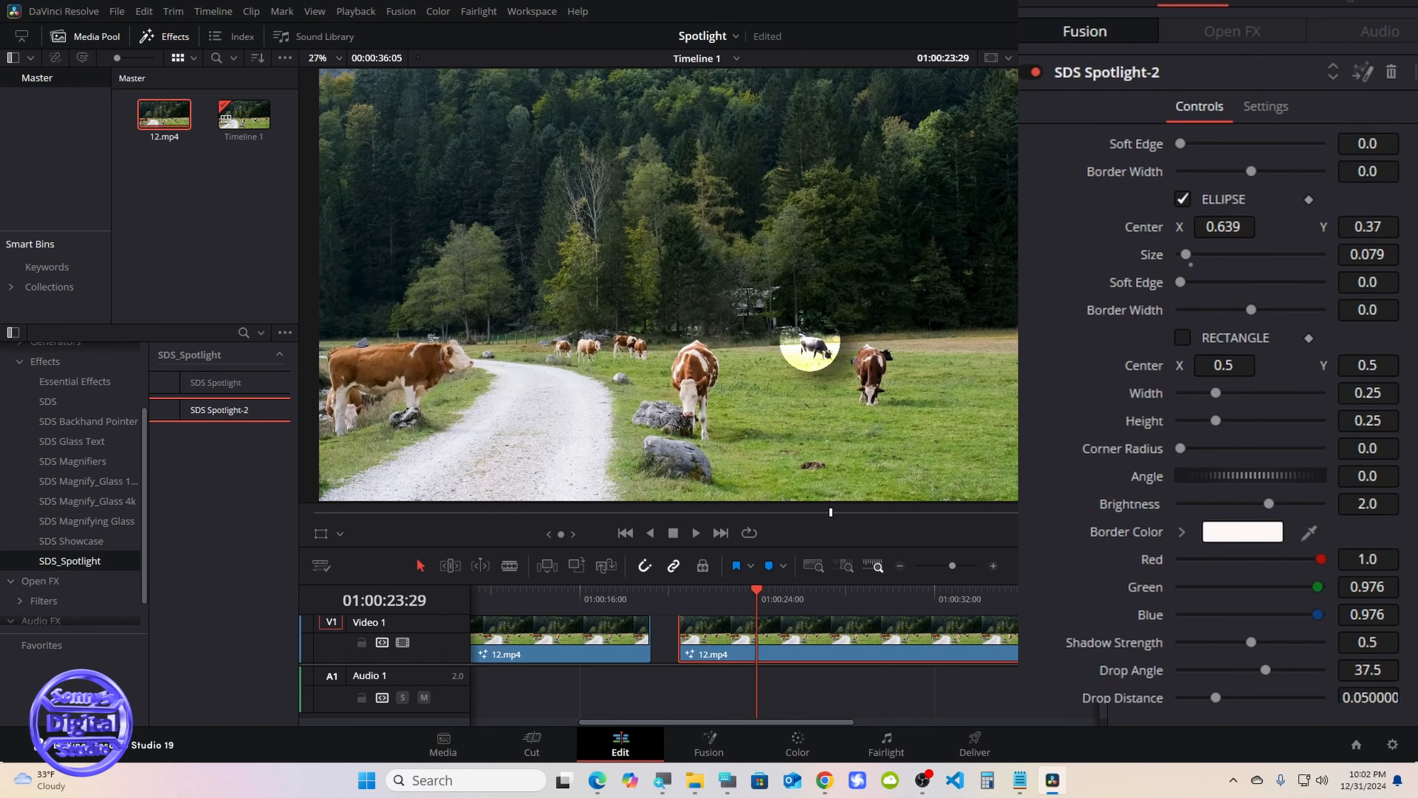
{"action": "key", "text": "ctrl+f"}
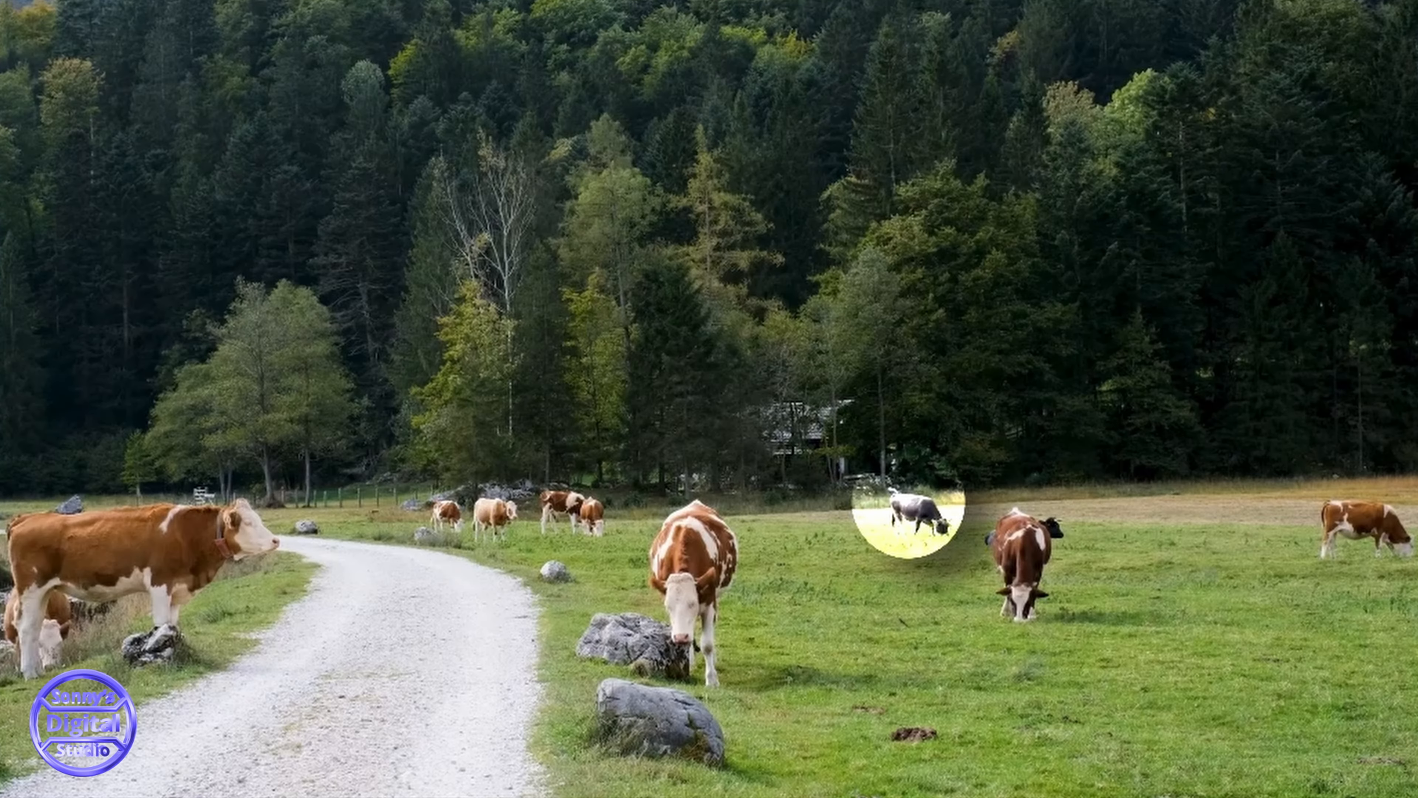